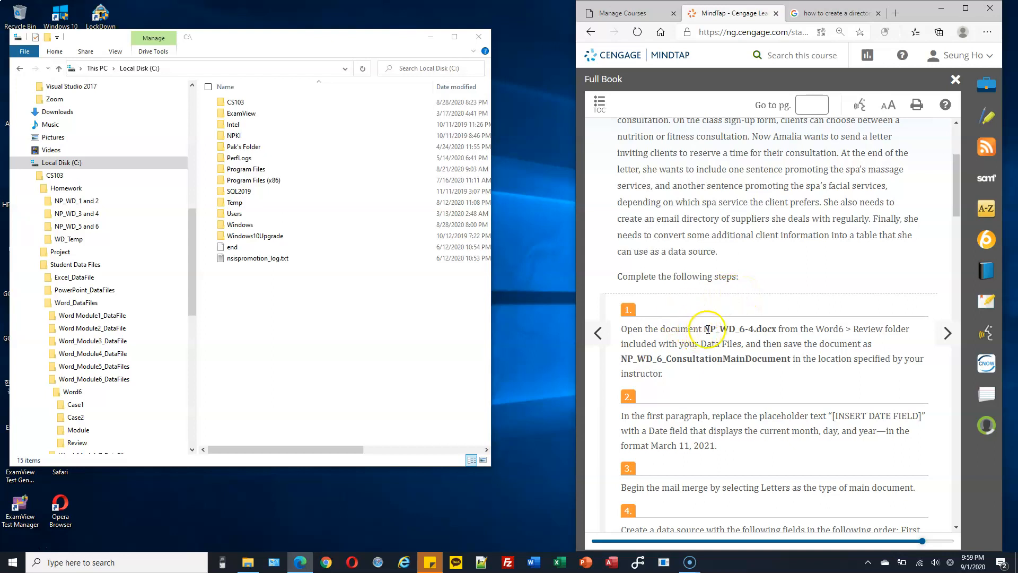
Step: Copy NP_WD_6-4.docx from the Review folder into the Homework folder
drag(740, 329, 770, 329)
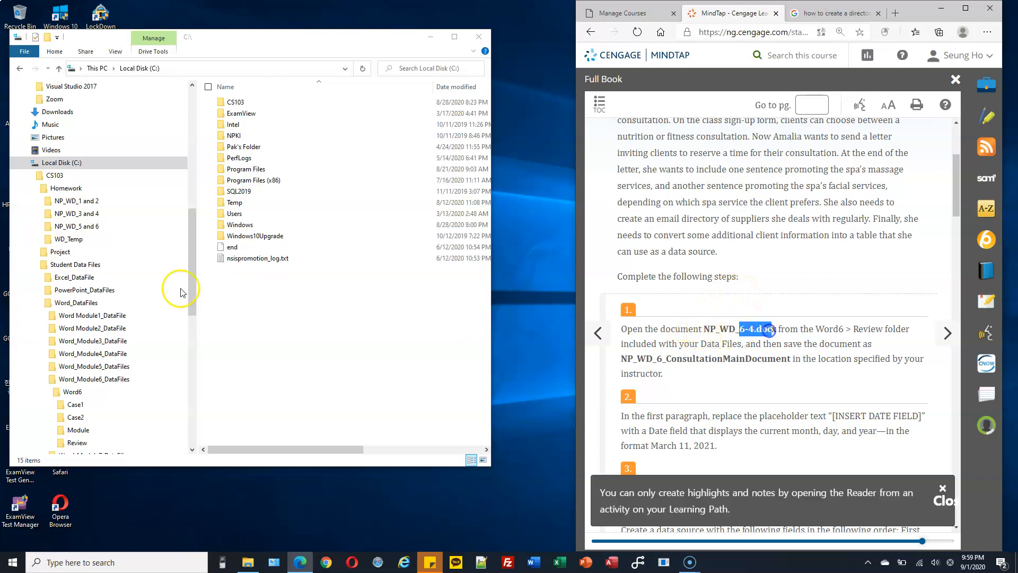
drag(192, 249, 192, 265)
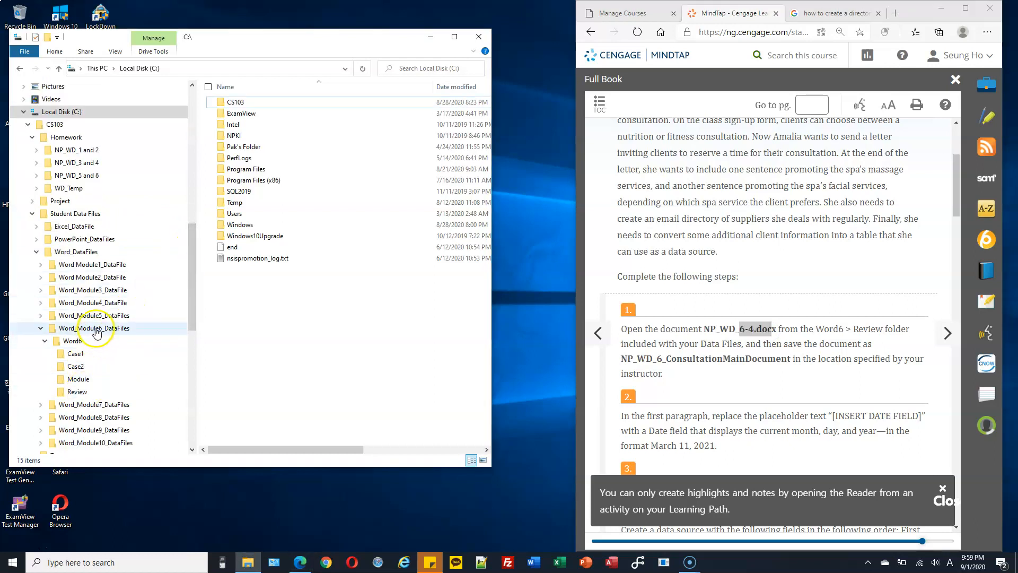
click(77, 392)
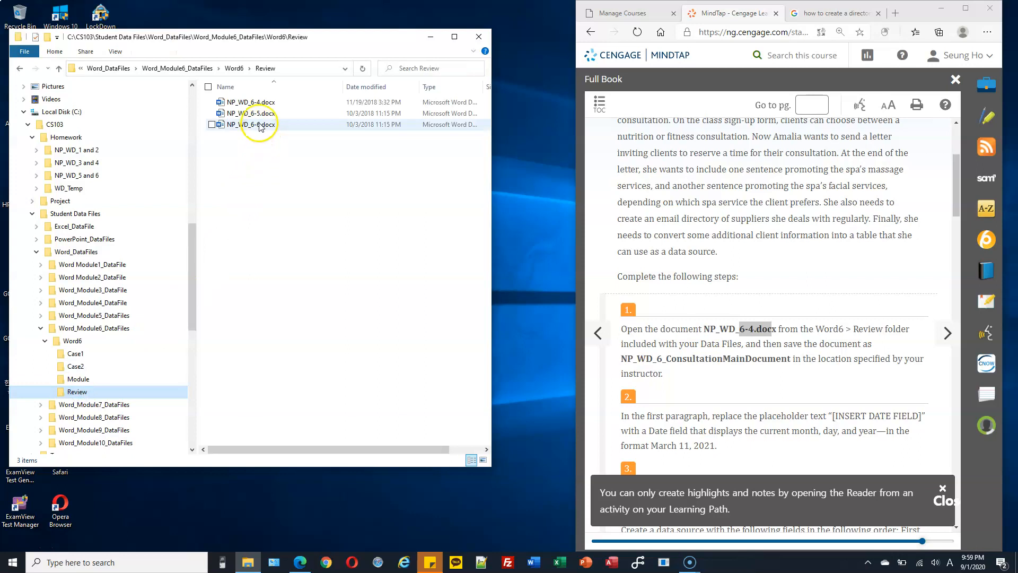
click(258, 102)
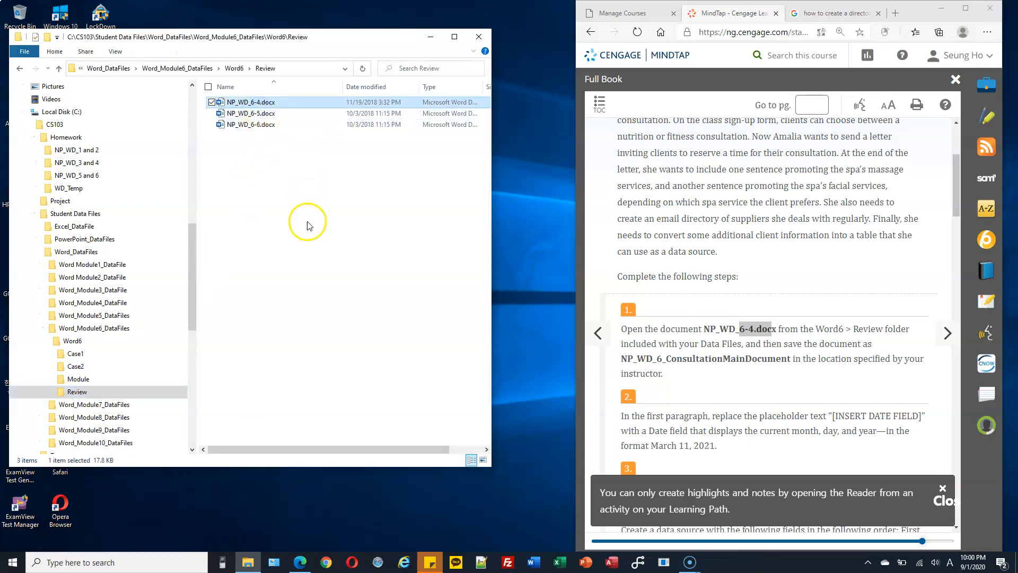
drag(198, 264, 195, 252)
click(125, 251)
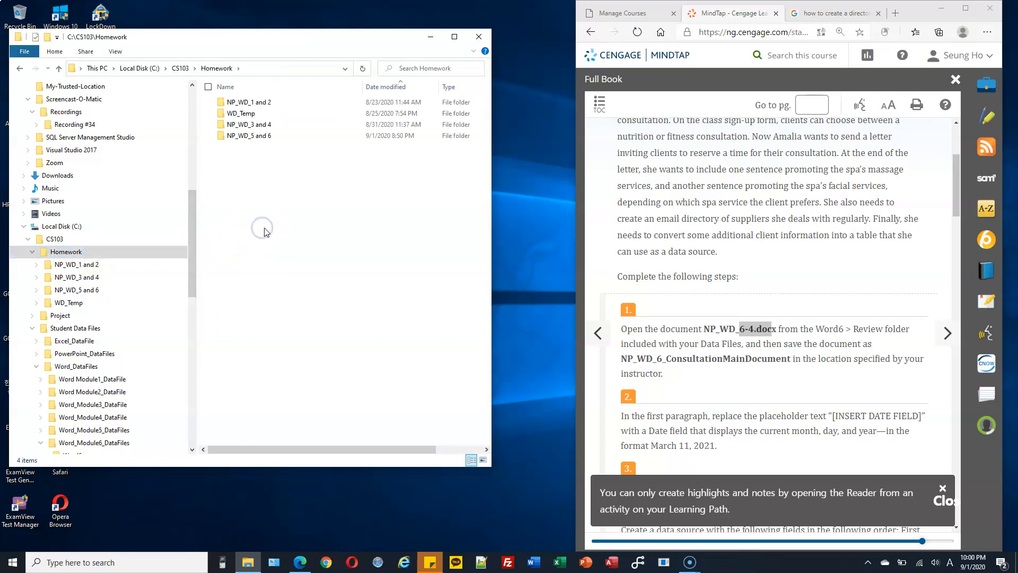
key(ctrl+v)
Step: Rename the copy to NP_WD_6_ConsultationMainDocument.docx
click(256, 149)
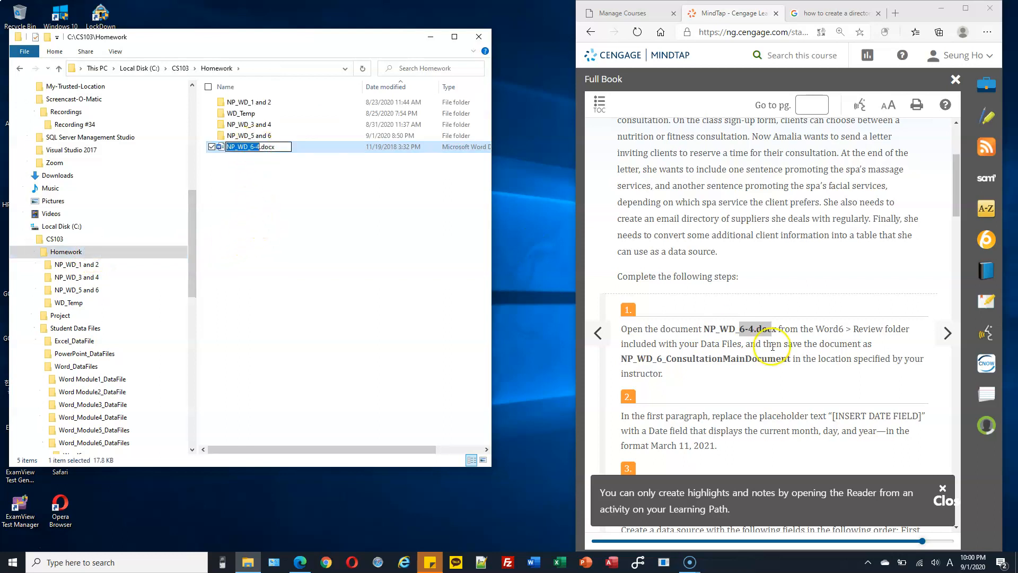
click(771, 357)
drag(791, 360, 615, 360)
key(ctrl+c)
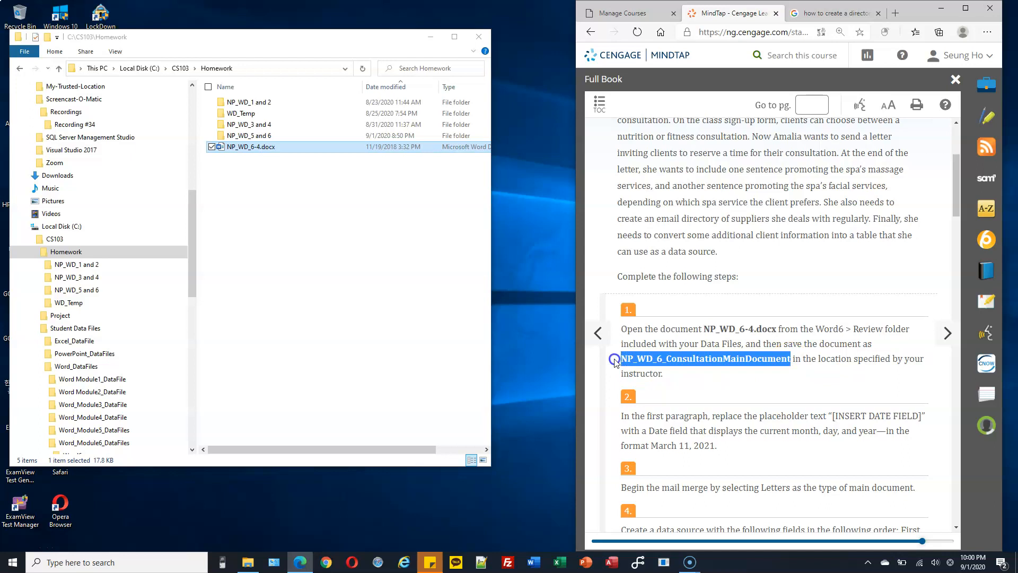
click(281, 148)
key(ctrl+v)
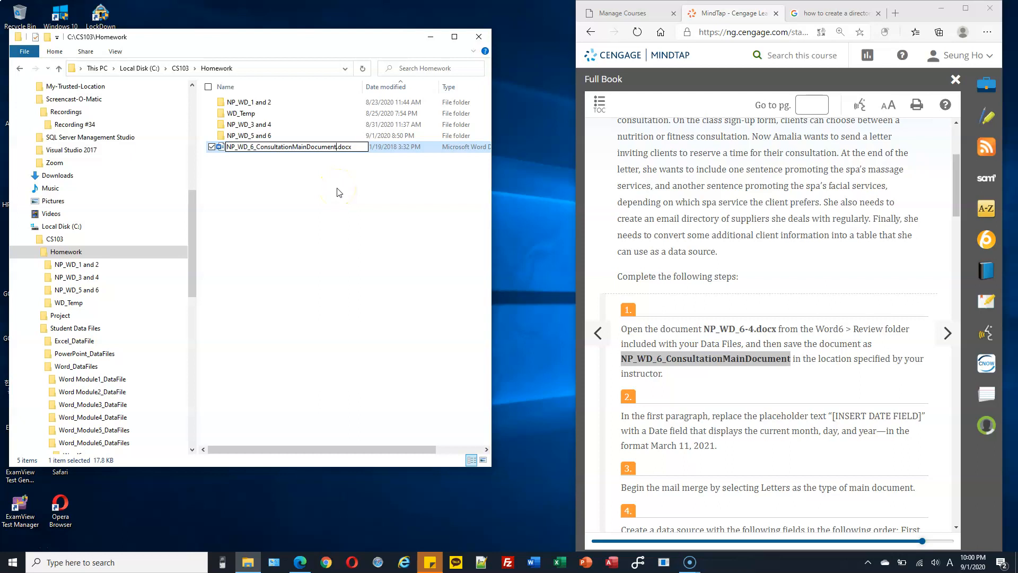
key(Return)
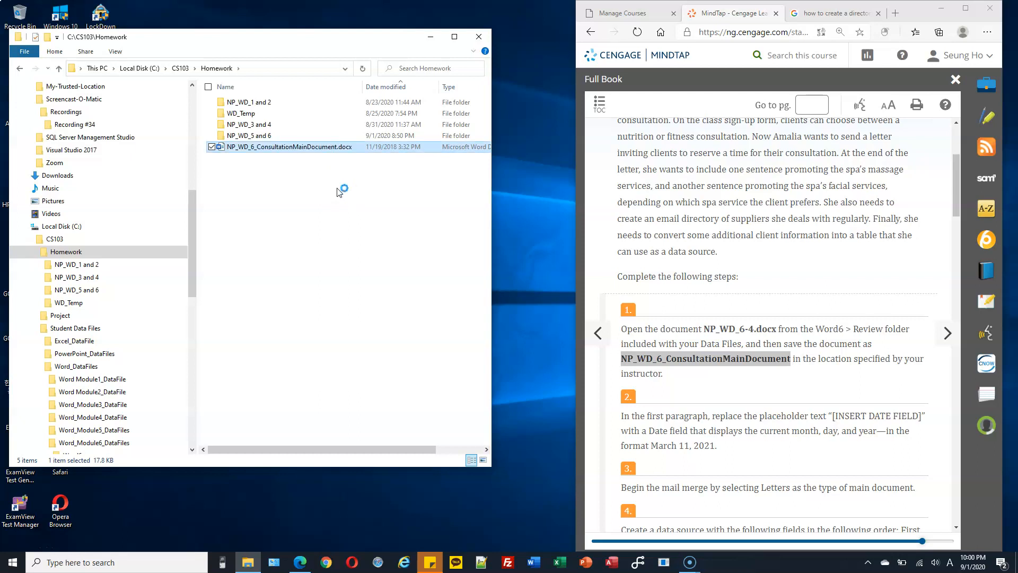
scroll(735, 326, down, 3)
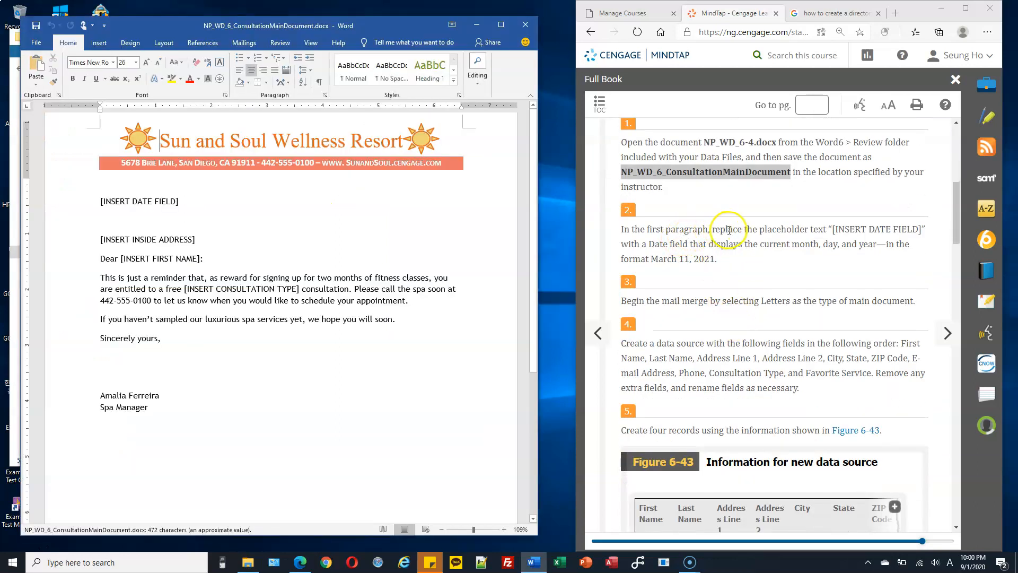
Step: Turn on Show/Hide ¶ formatting marks and select the [INSERT DATE FIELD] placeholder line
click(140, 248)
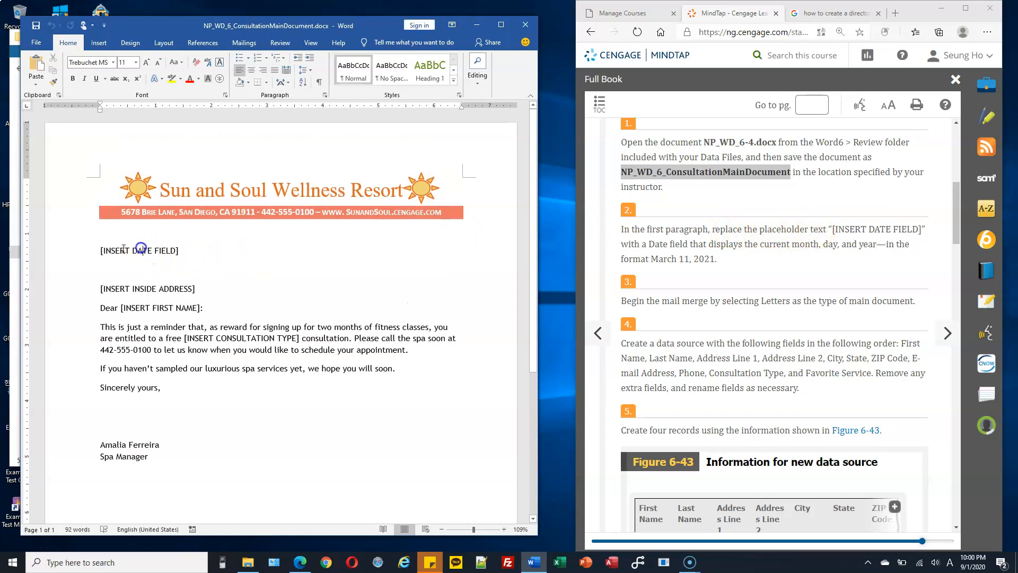
click(319, 82)
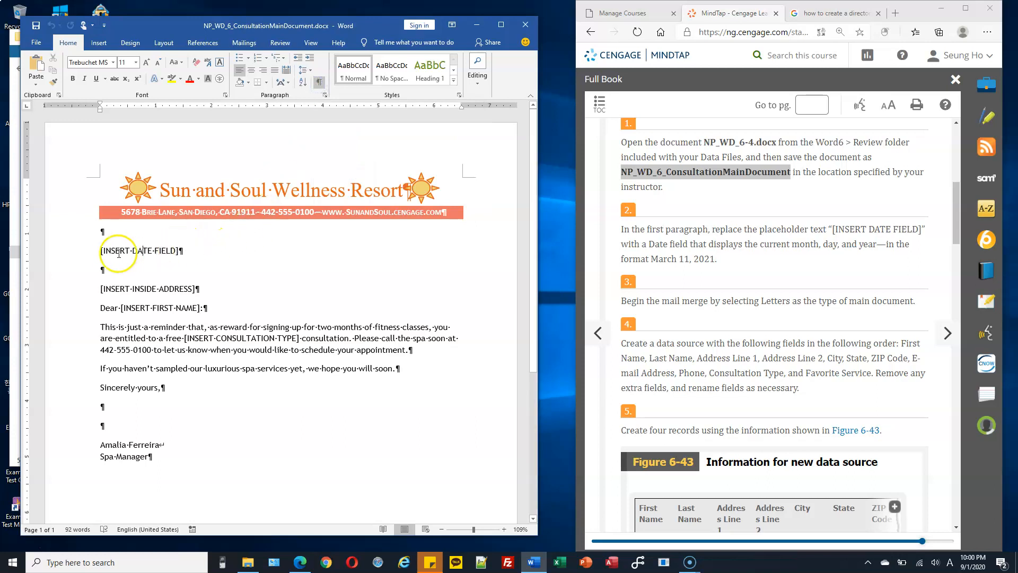
drag(100, 251, 179, 253)
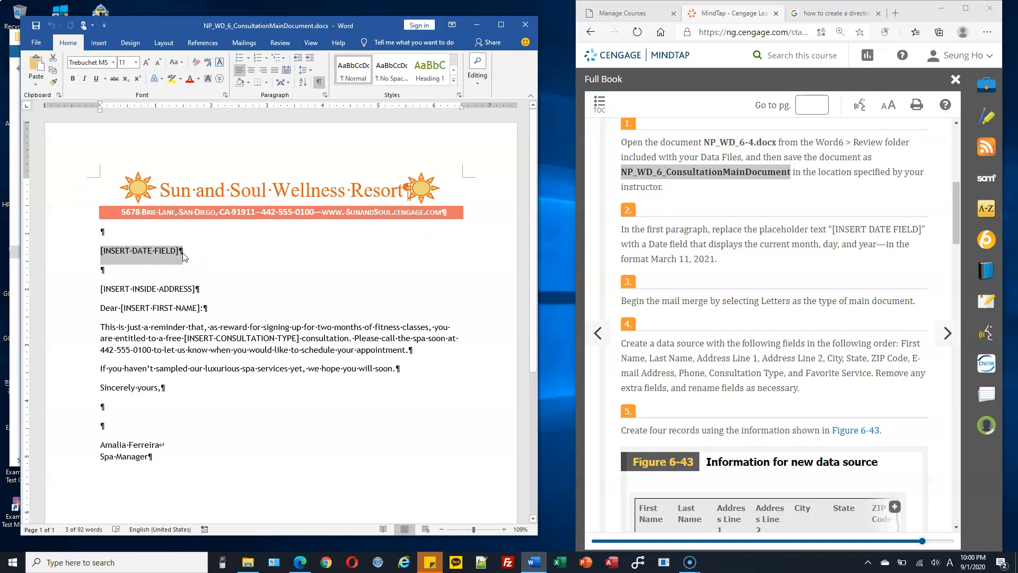
click(83, 245)
click(84, 254)
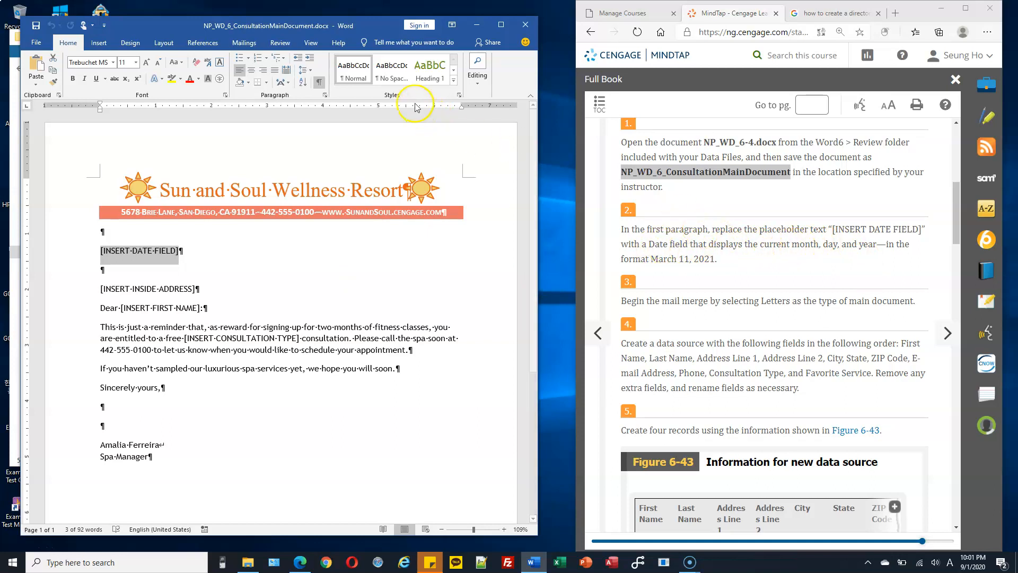
Step: Insert a September 1, 2020 date without auto-update, then undo it to restore the placeholder
click(98, 44)
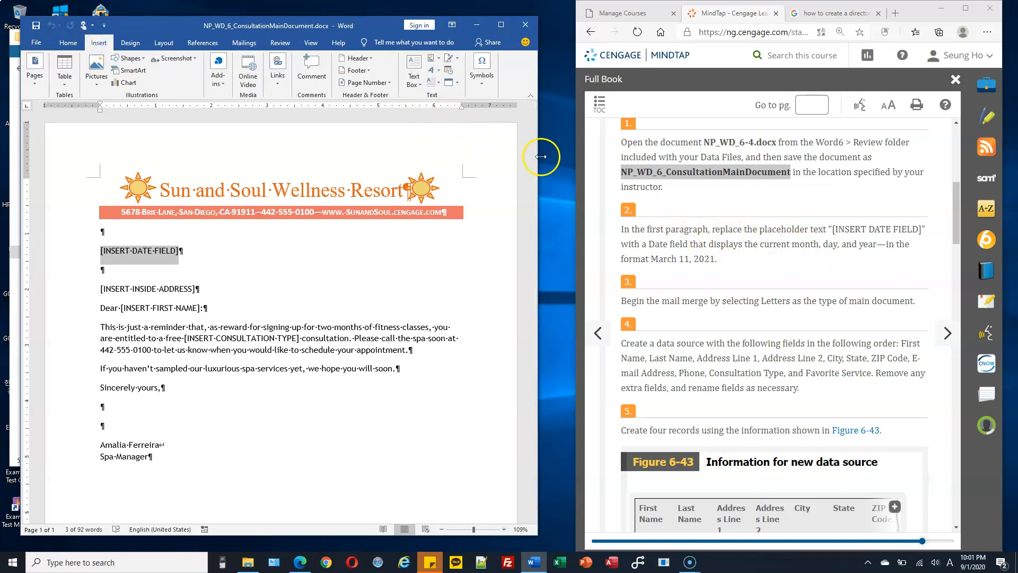
drag(541, 157, 574, 156)
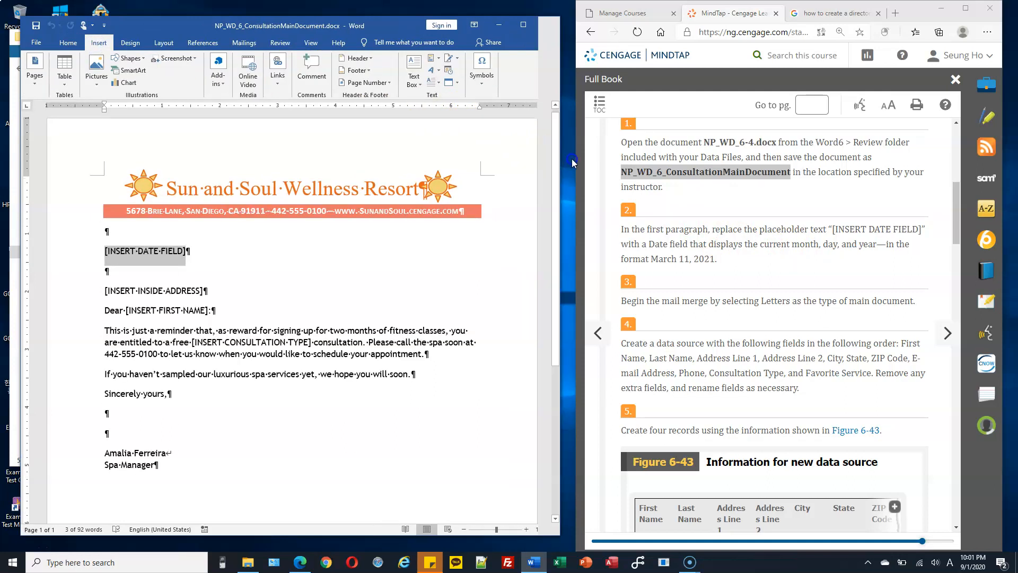
click(452, 73)
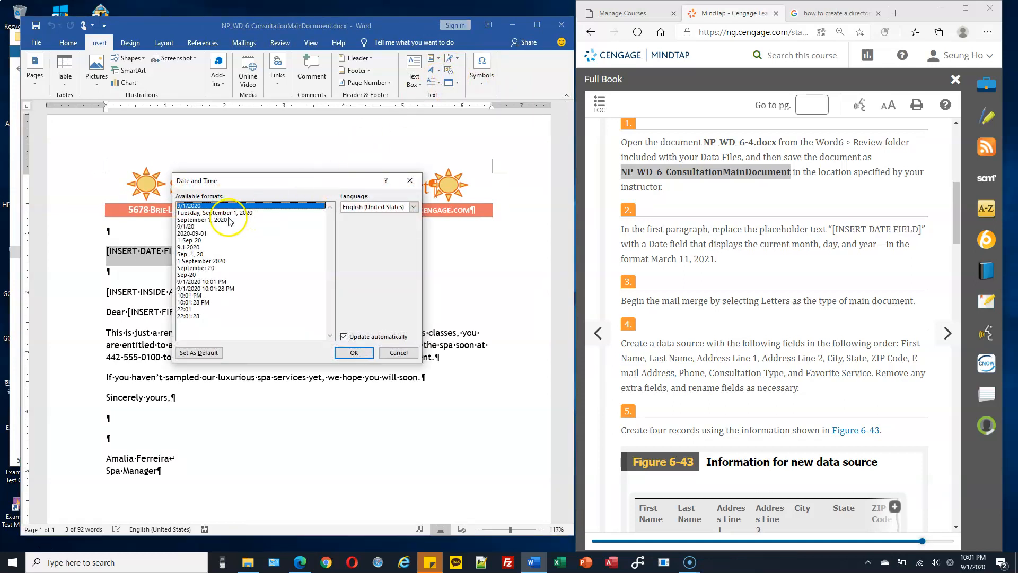
click(229, 219)
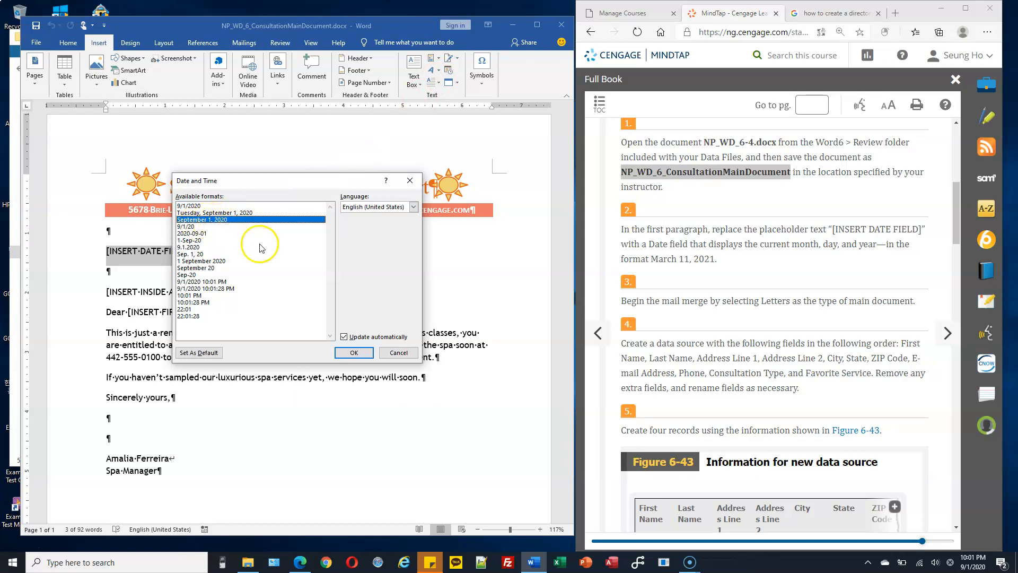
click(345, 337)
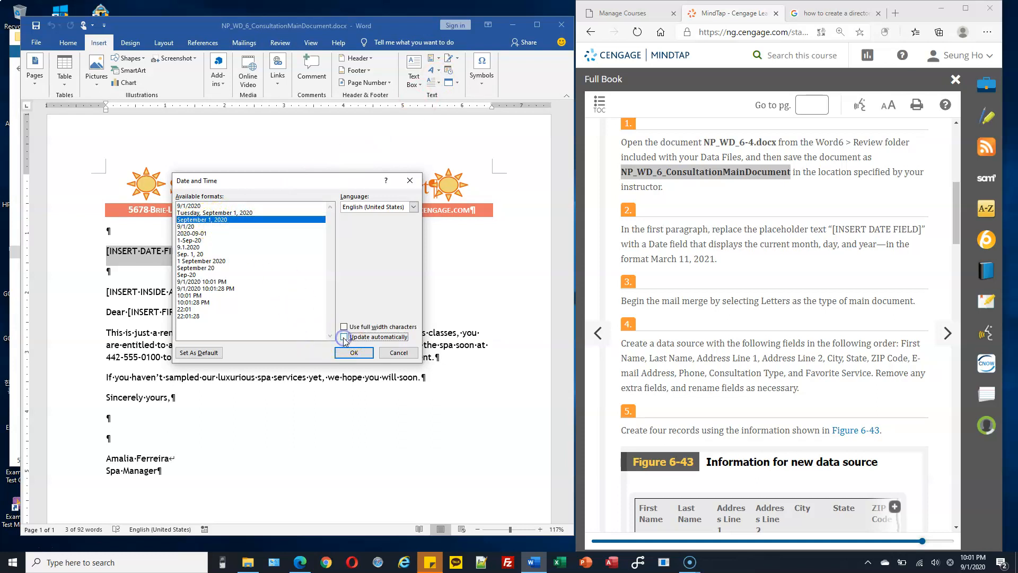
click(344, 337)
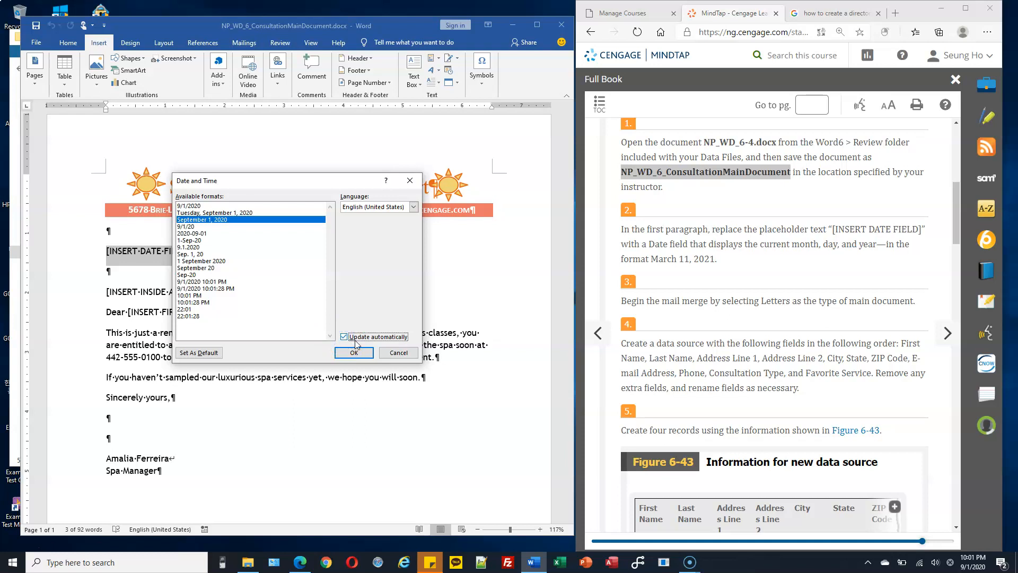
click(344, 338)
click(354, 353)
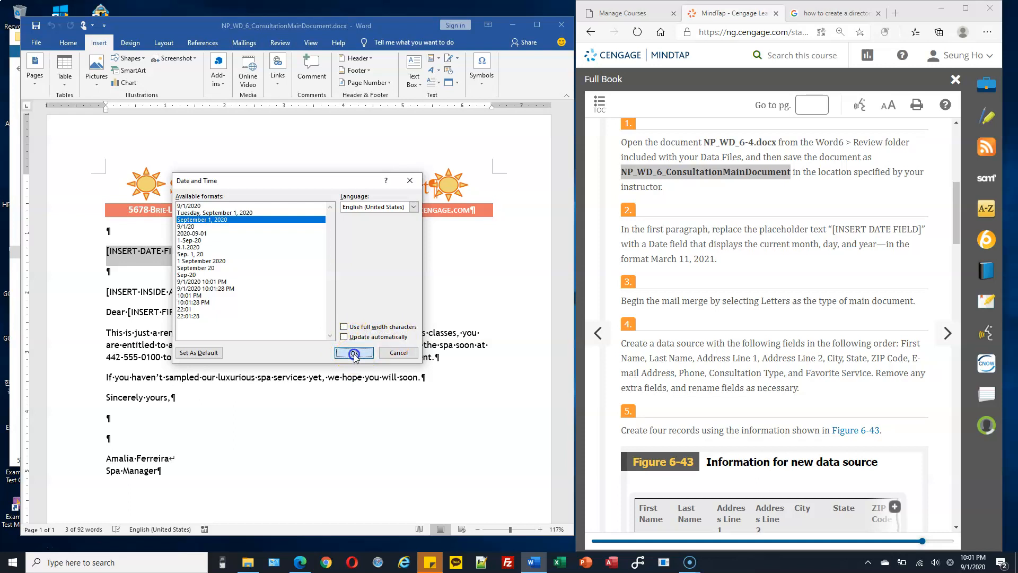
click(163, 252)
drag(114, 253, 189, 252)
click(159, 252)
click(118, 252)
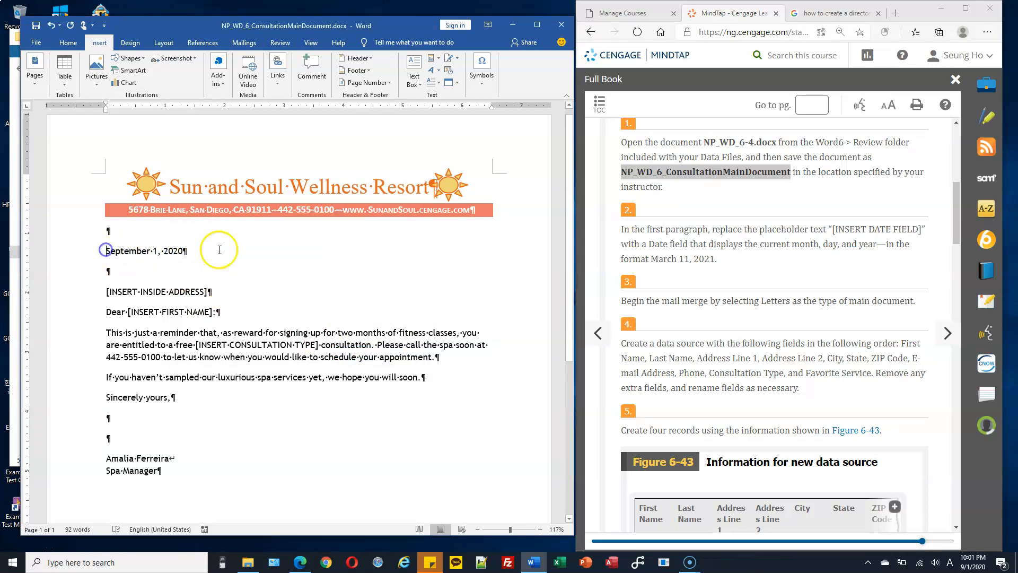
key(ctrl+z)
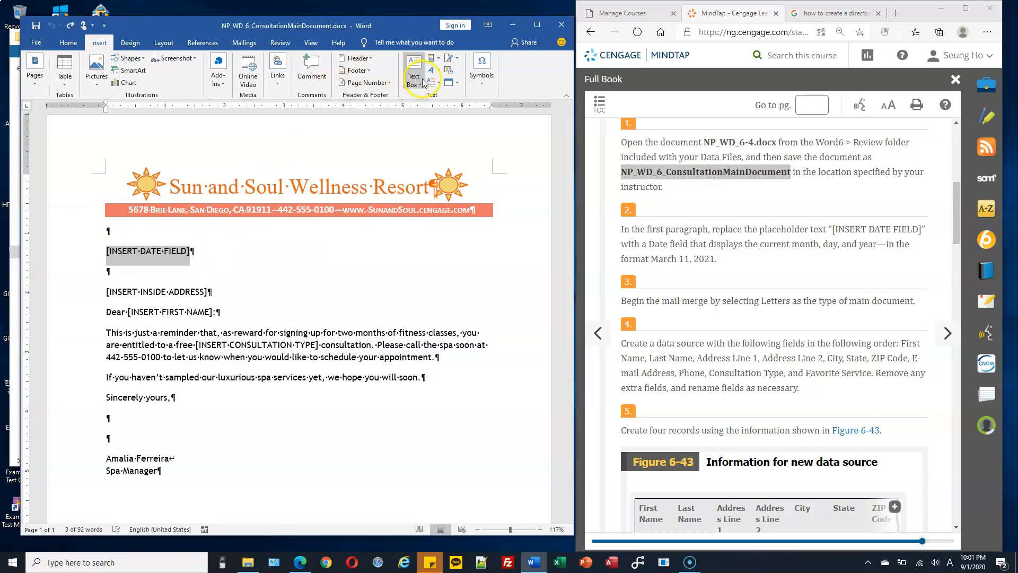
Step: Insert 9/1/2020 as an automatically updating date field and confirm it behaves as a field
click(448, 70)
click(344, 337)
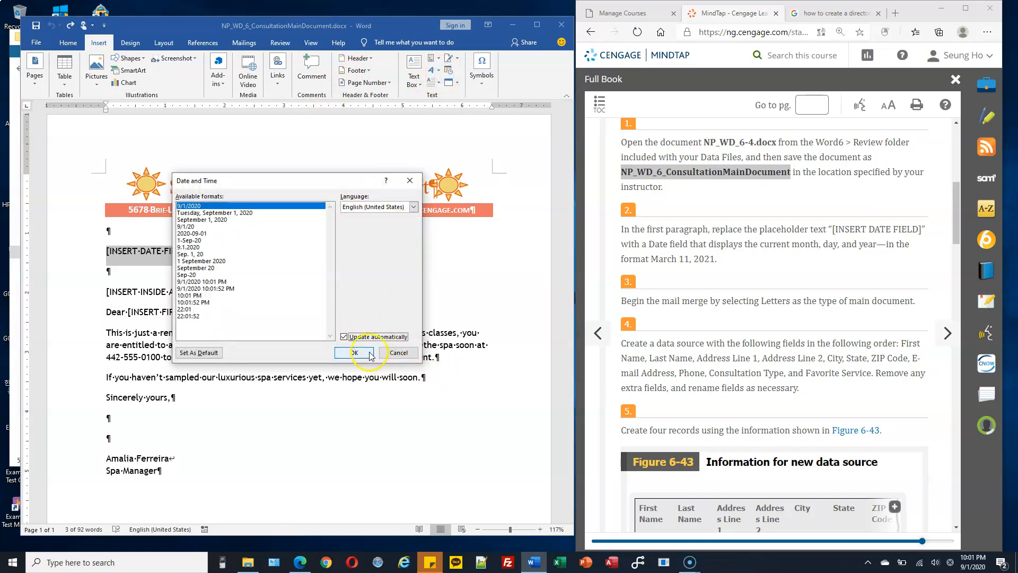
click(358, 352)
click(140, 253)
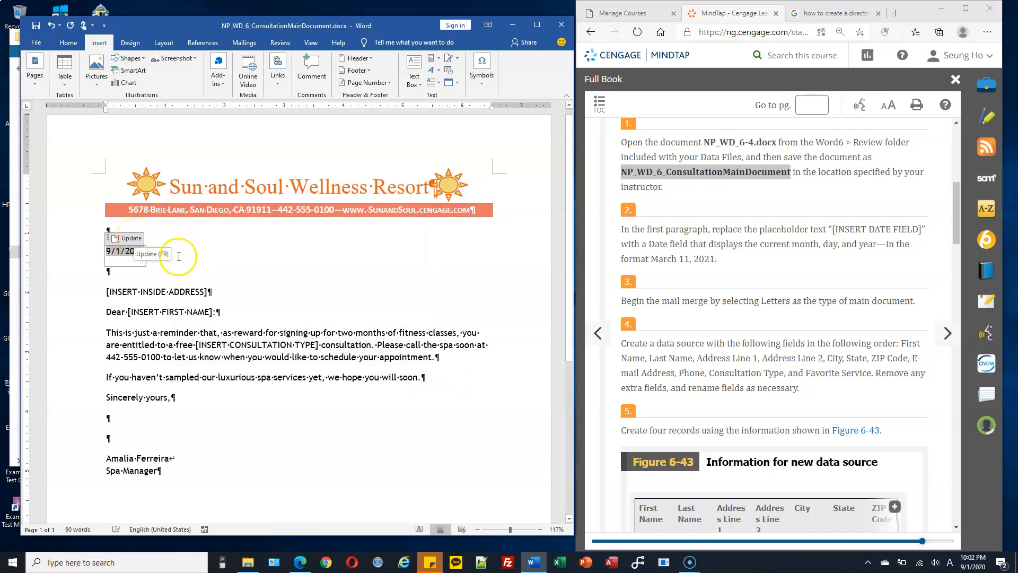
click(346, 257)
drag(113, 250, 135, 253)
click(163, 251)
click(137, 251)
click(203, 250)
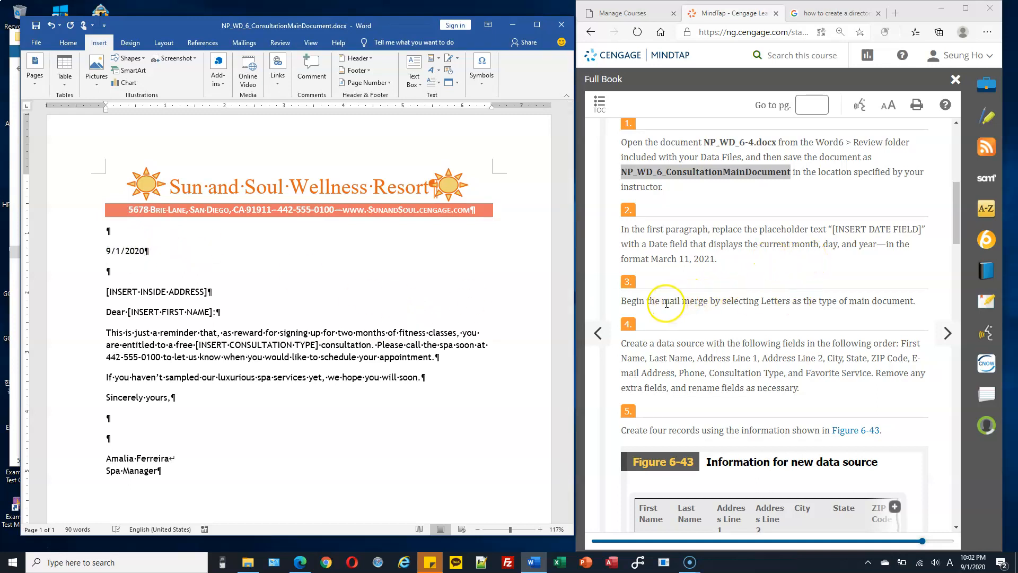
drag(663, 300, 741, 302)
drag(803, 303, 892, 303)
click(204, 277)
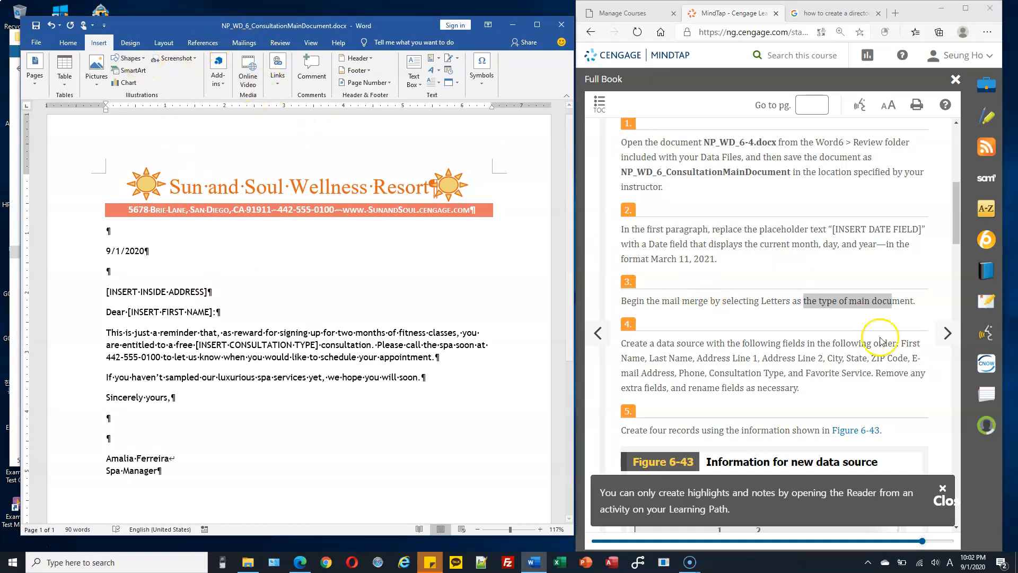
click(245, 44)
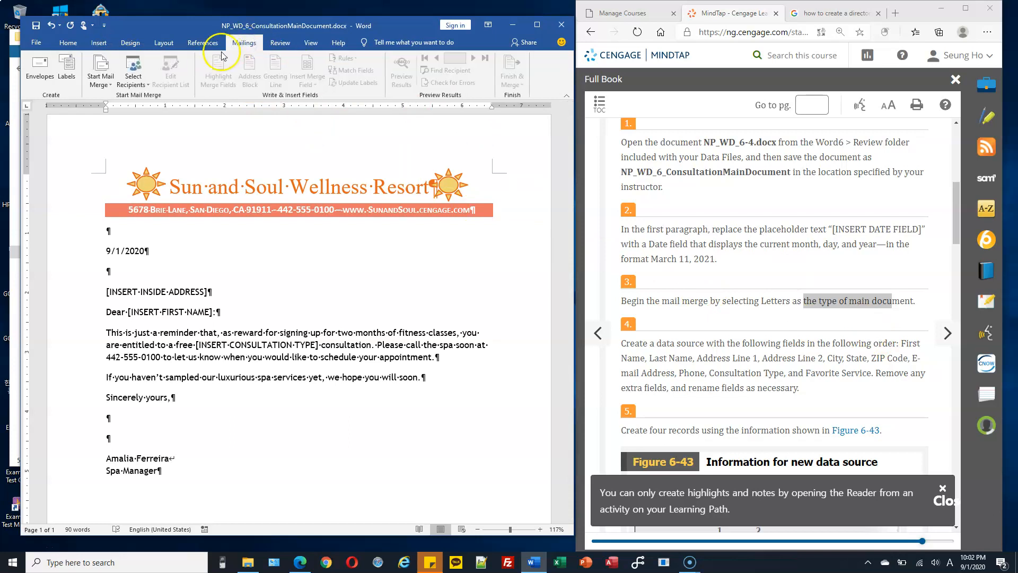
click(108, 89)
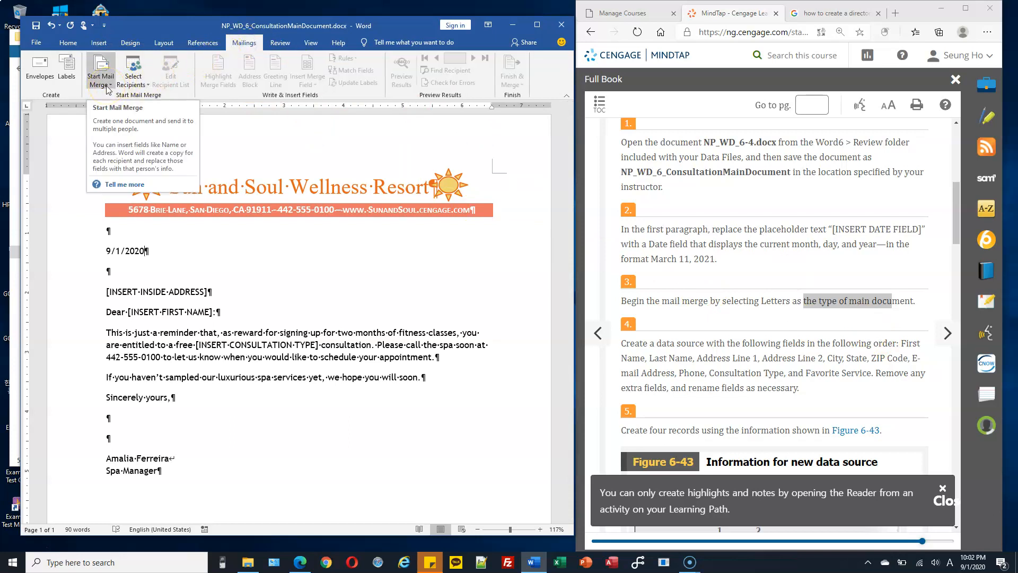
click(108, 89)
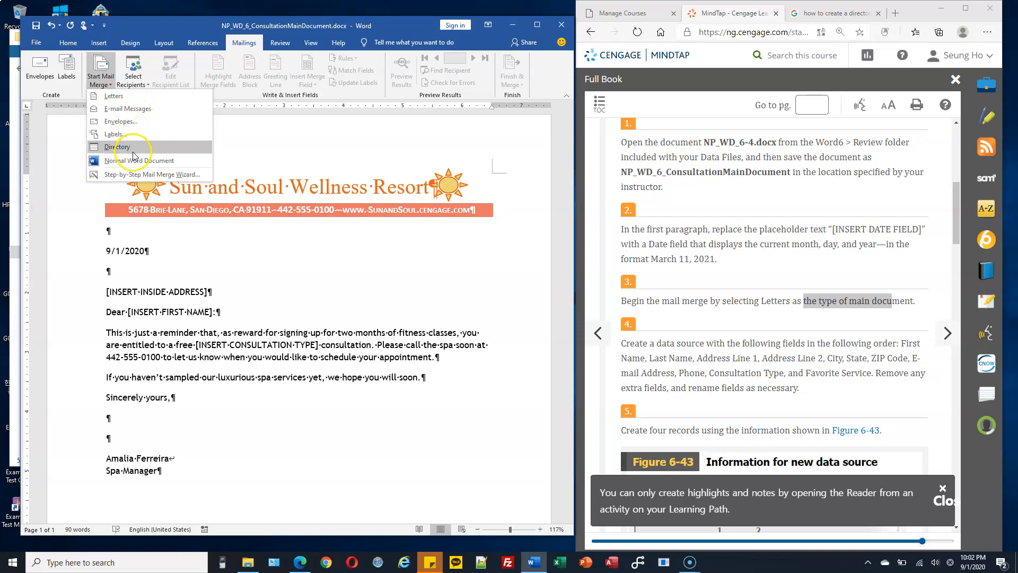
click(140, 97)
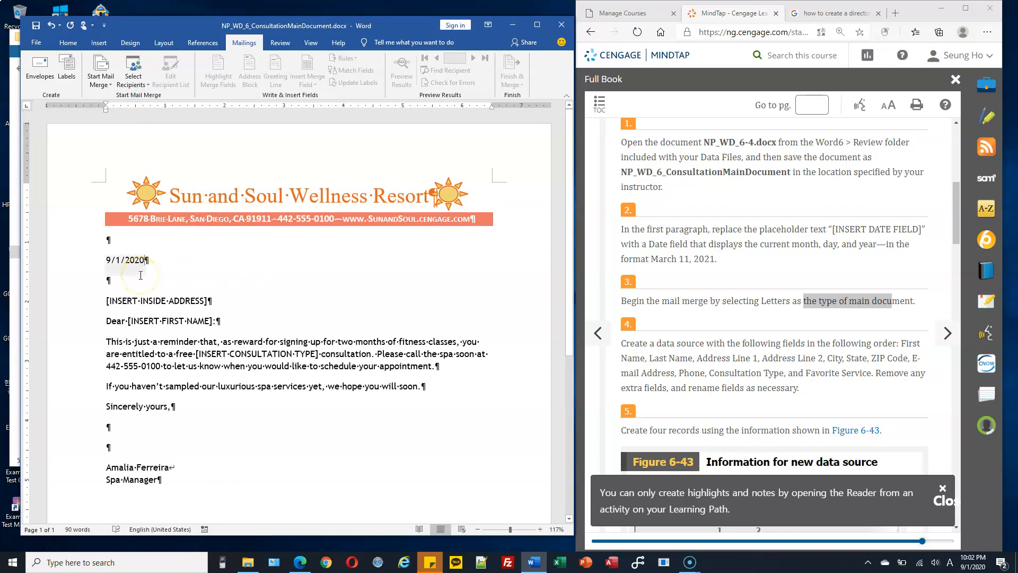
scroll(689, 318, down, 1)
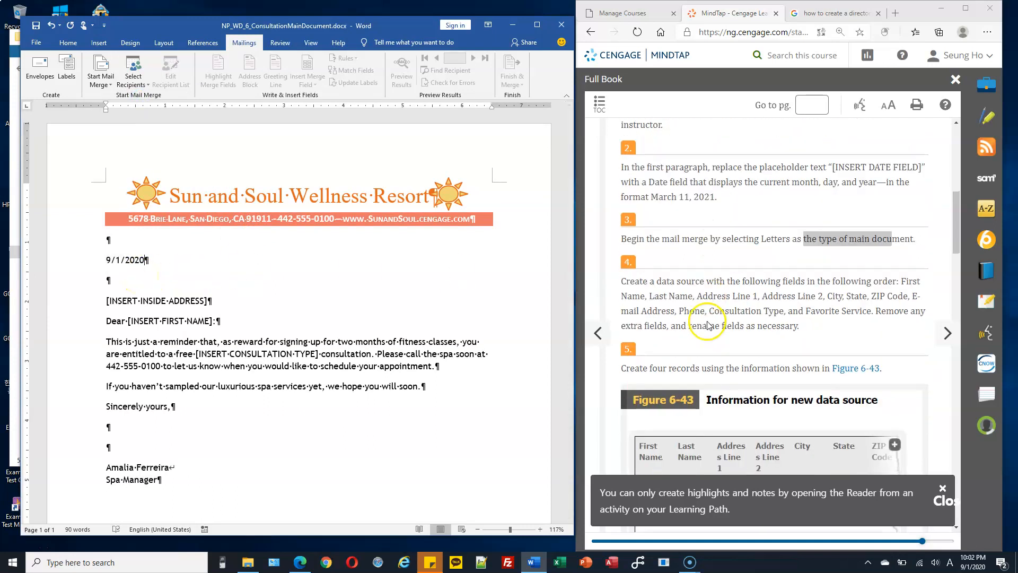
scroll(682, 282, down, 1)
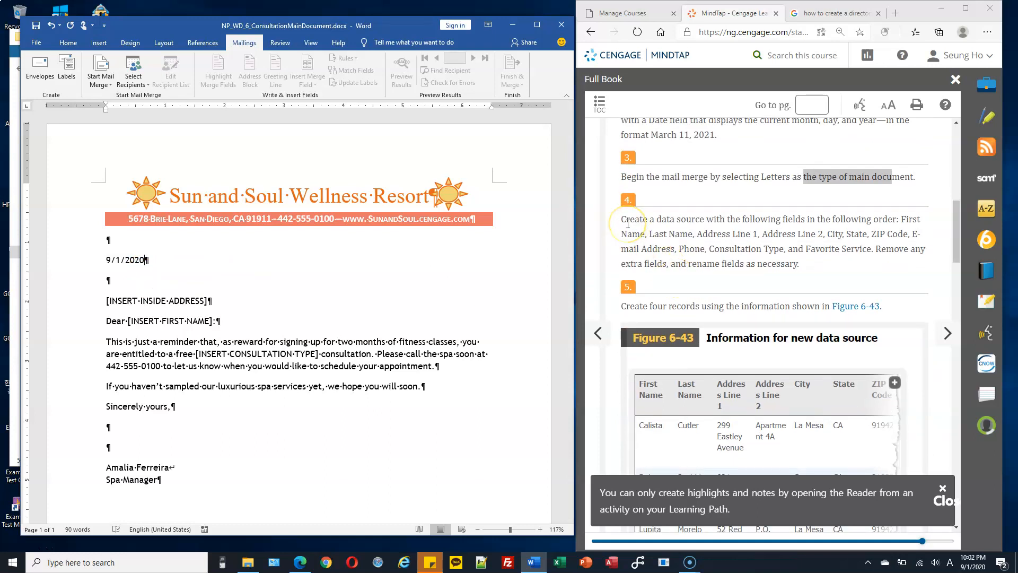
drag(656, 219, 898, 223)
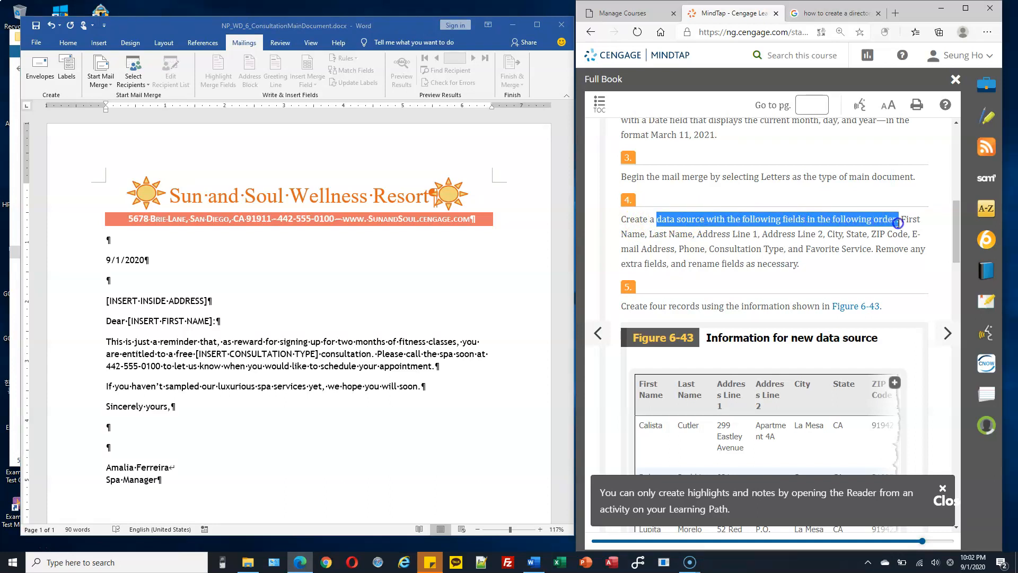
click(203, 289)
click(102, 81)
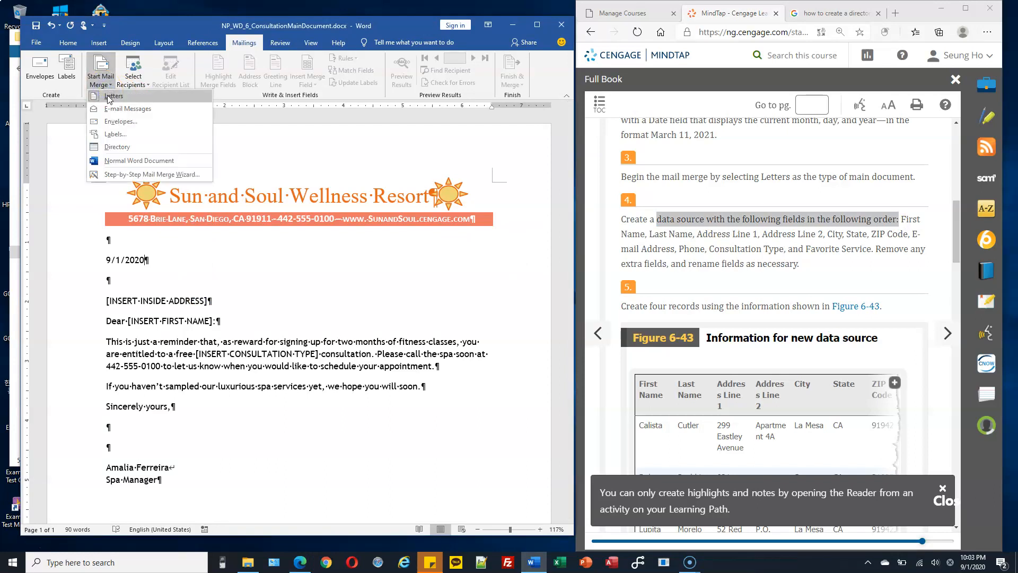
click(253, 246)
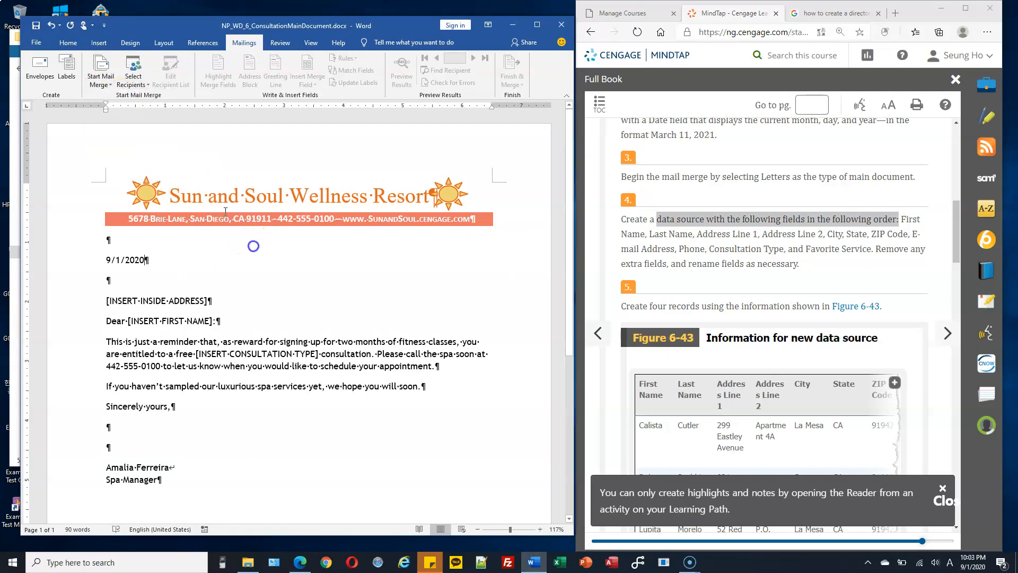
Step: Begin a new recipient list with Type a New List and bring up its field customization
click(144, 84)
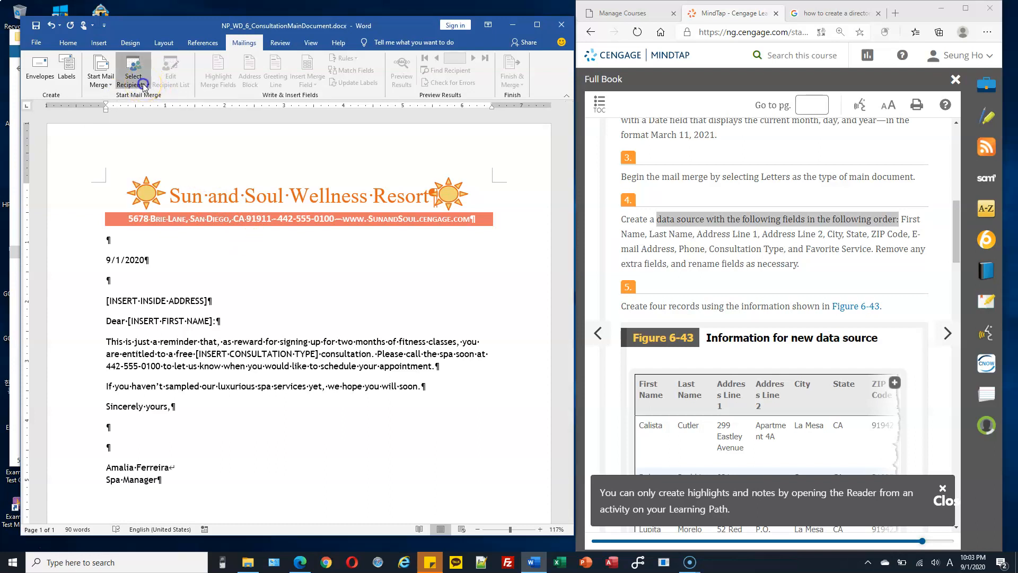
click(157, 98)
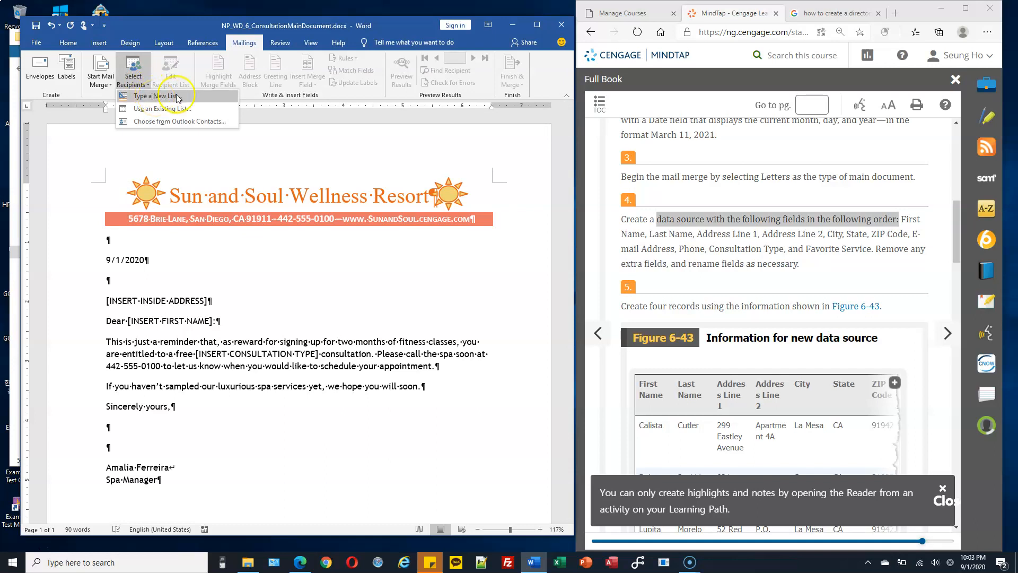
click(180, 97)
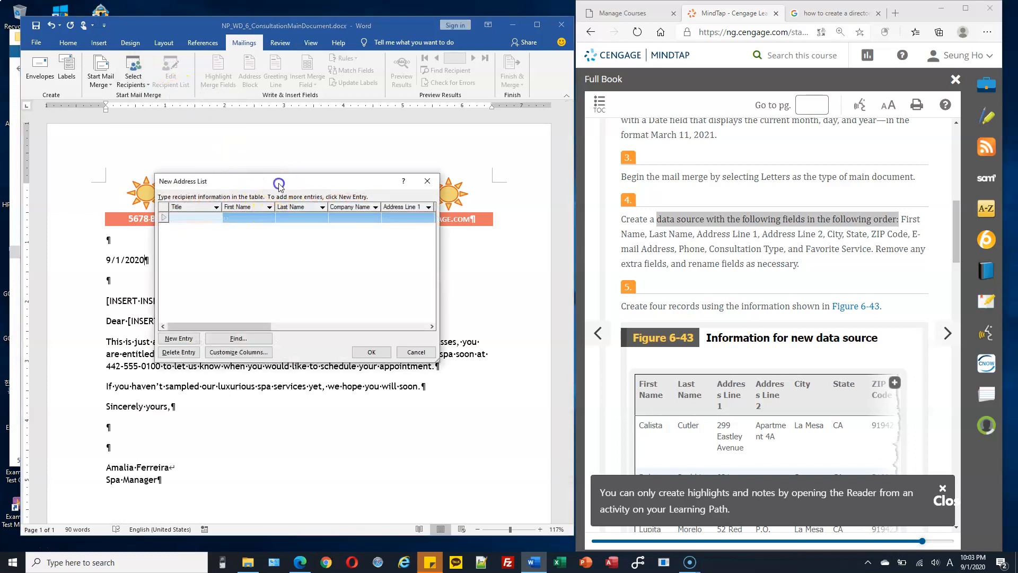
drag(280, 186, 262, 156)
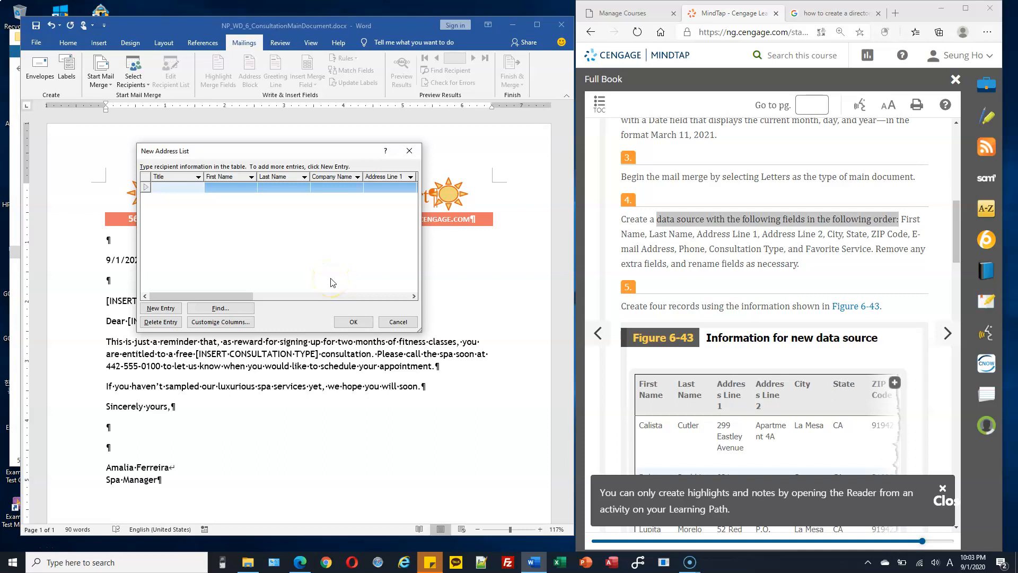
click(398, 322)
click(237, 325)
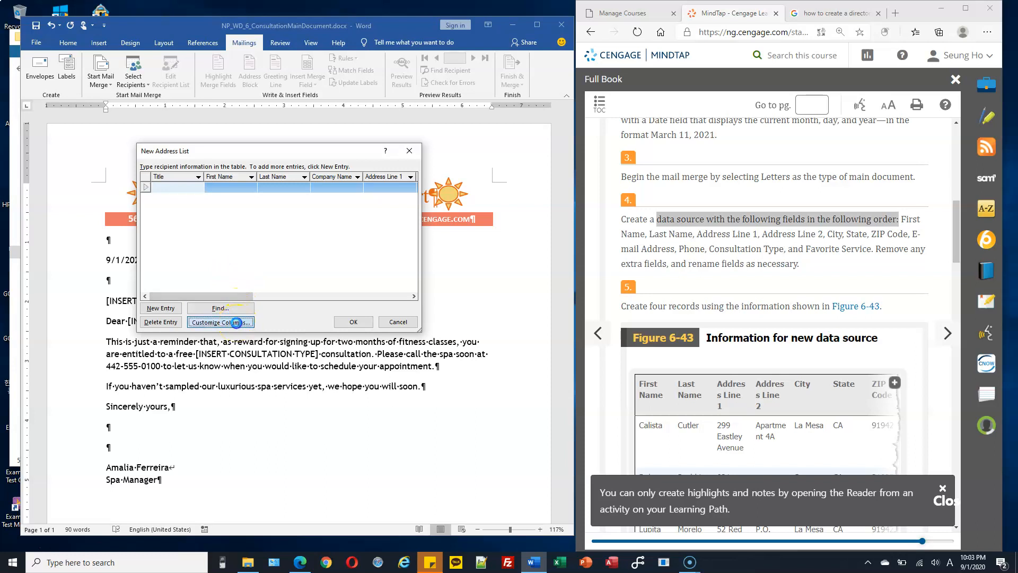
drag(267, 195, 255, 136)
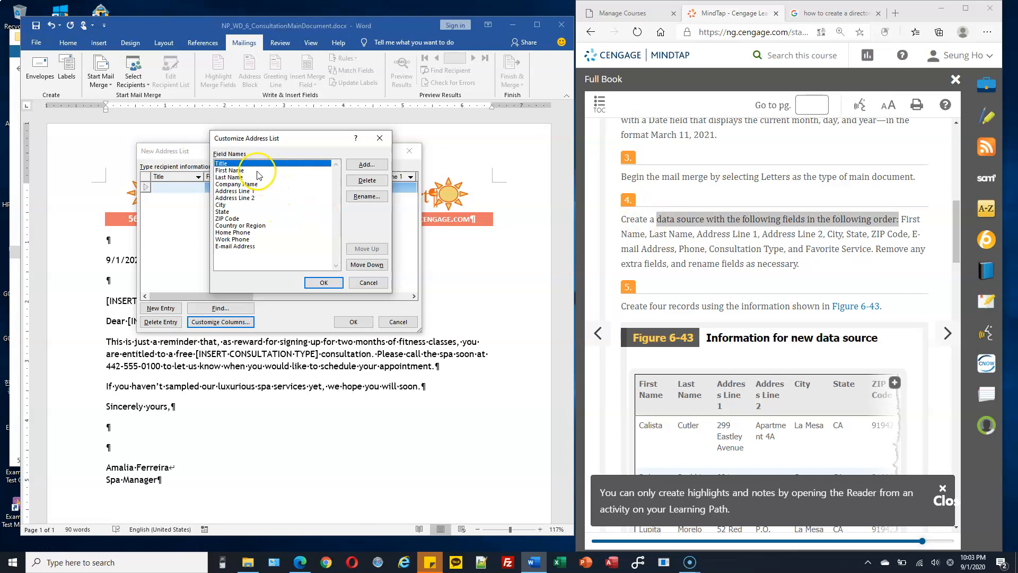
Step: Delete the Title and Company Name fields from the address list
click(373, 184)
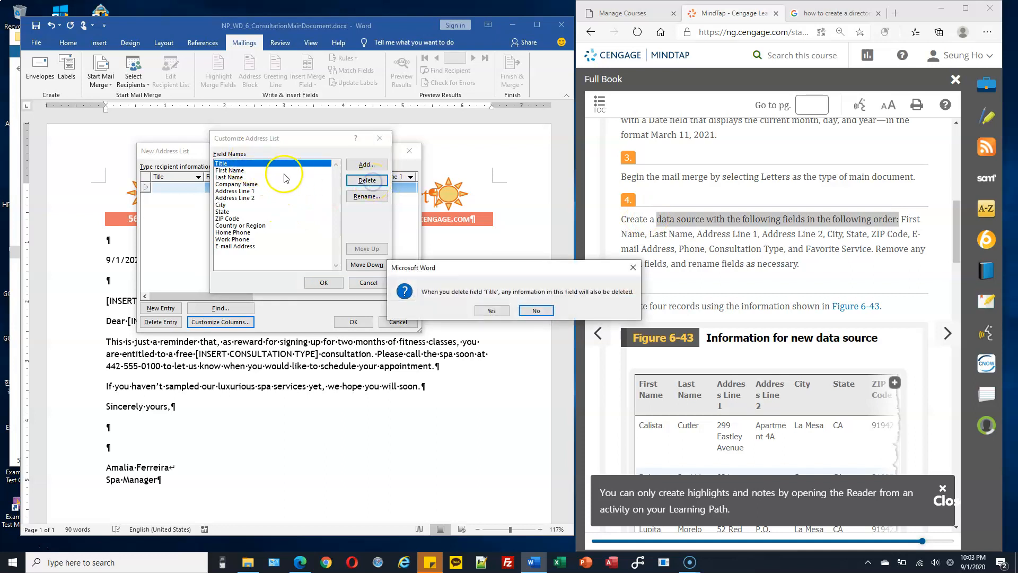
click(489, 309)
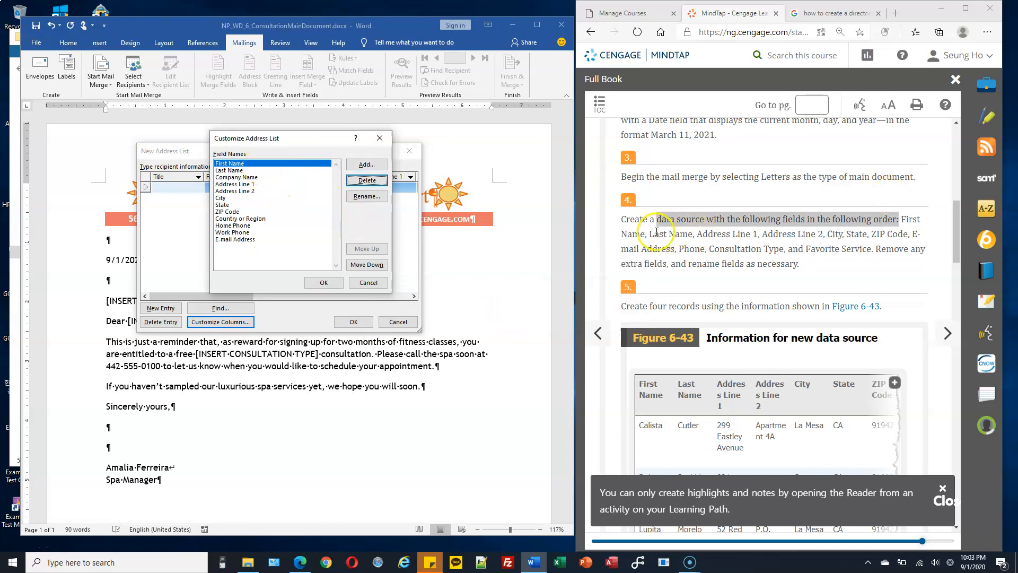
click(265, 178)
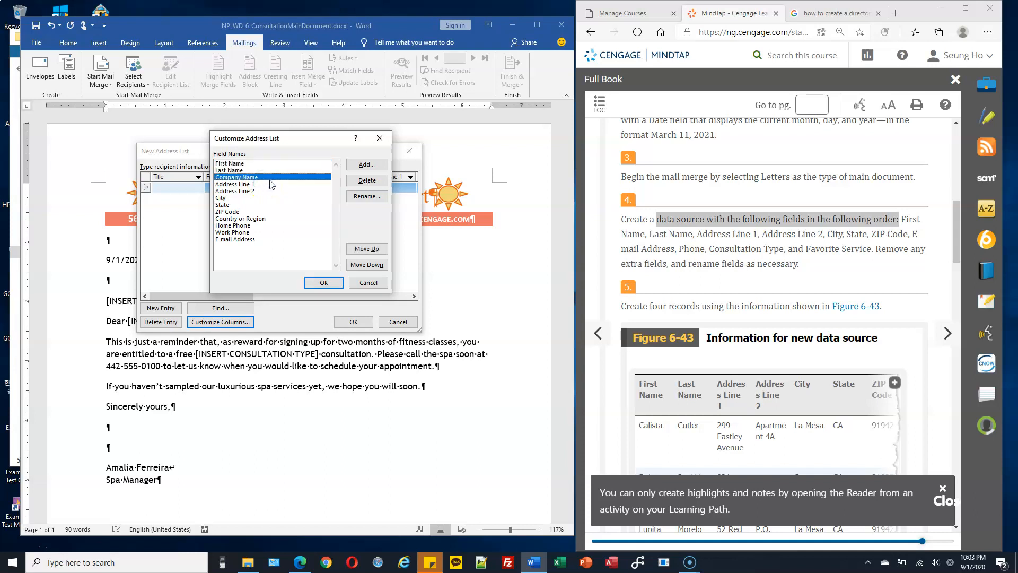
click(365, 181)
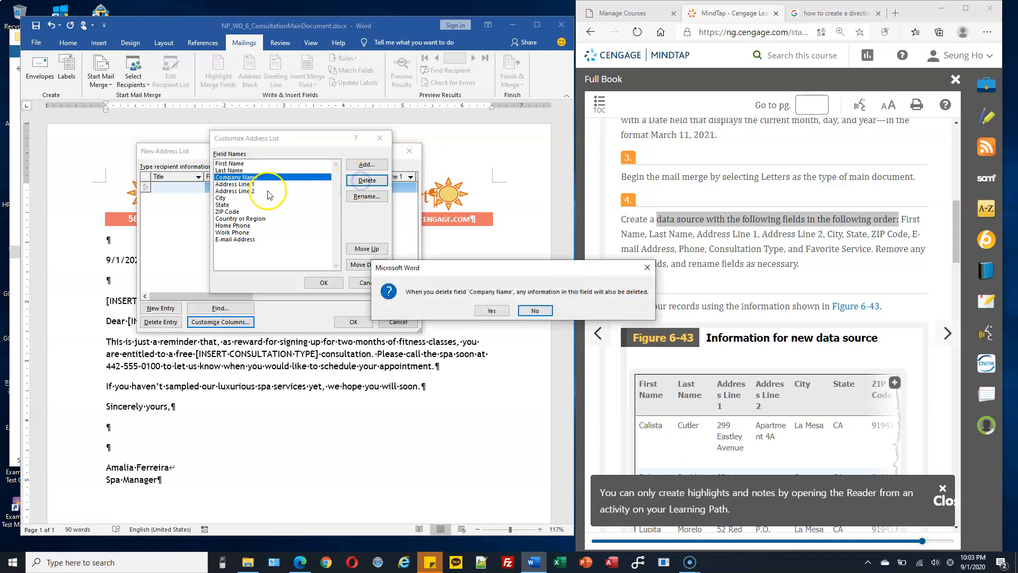
click(492, 311)
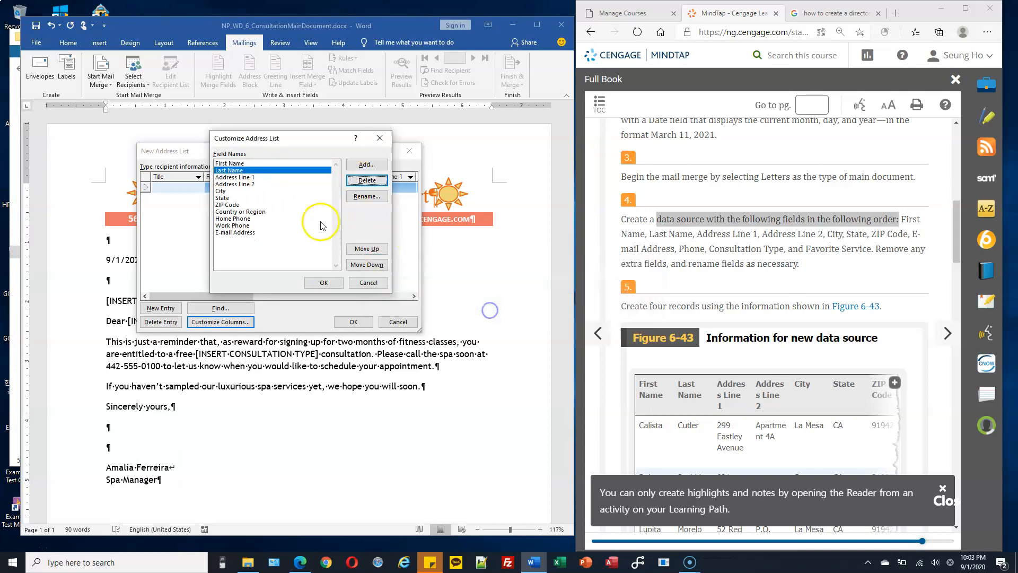
Step: Move E-mail Address up three places so it follows ZIP Code
click(247, 191)
click(250, 198)
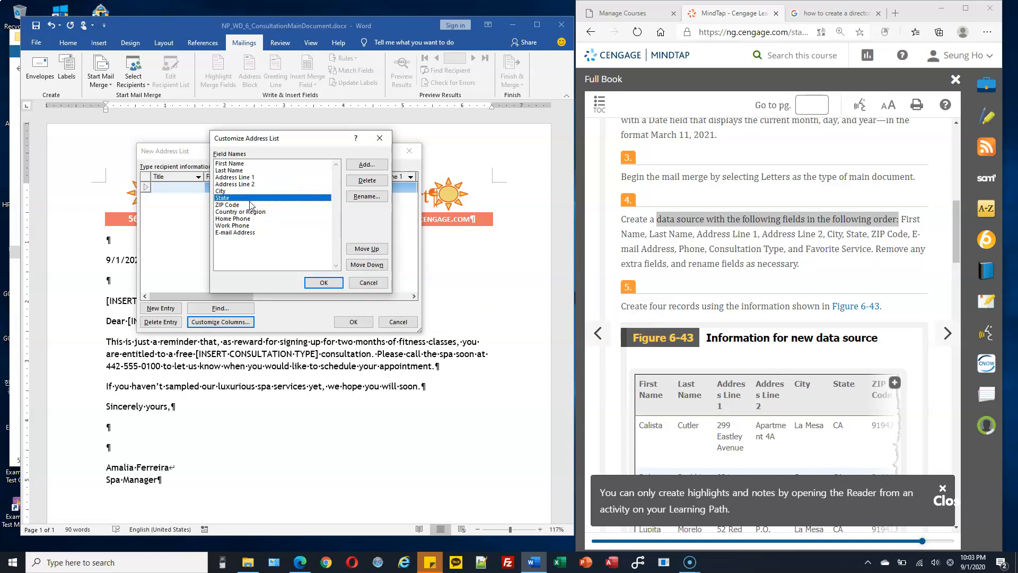
click(252, 206)
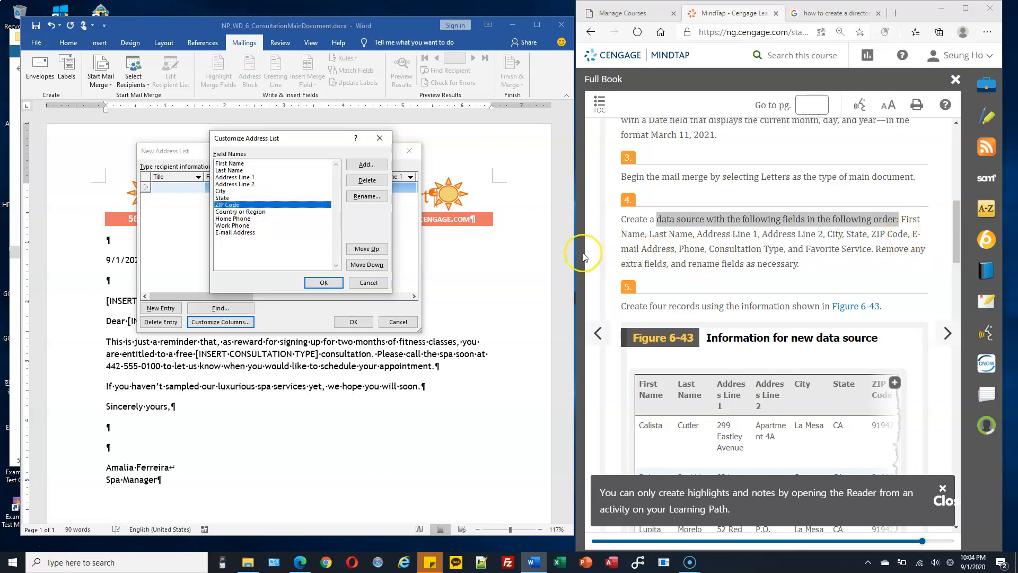
click(253, 233)
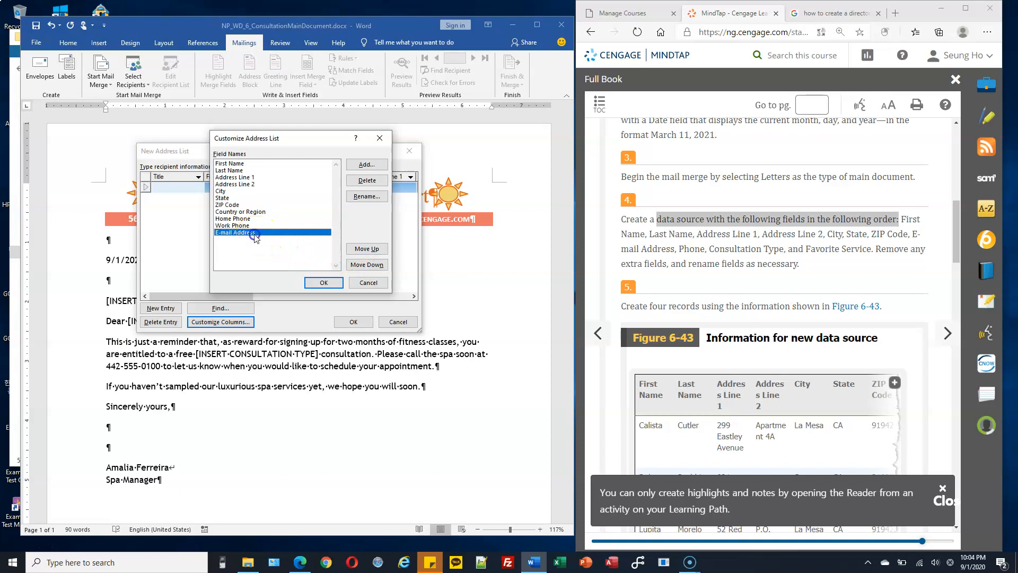
click(367, 249)
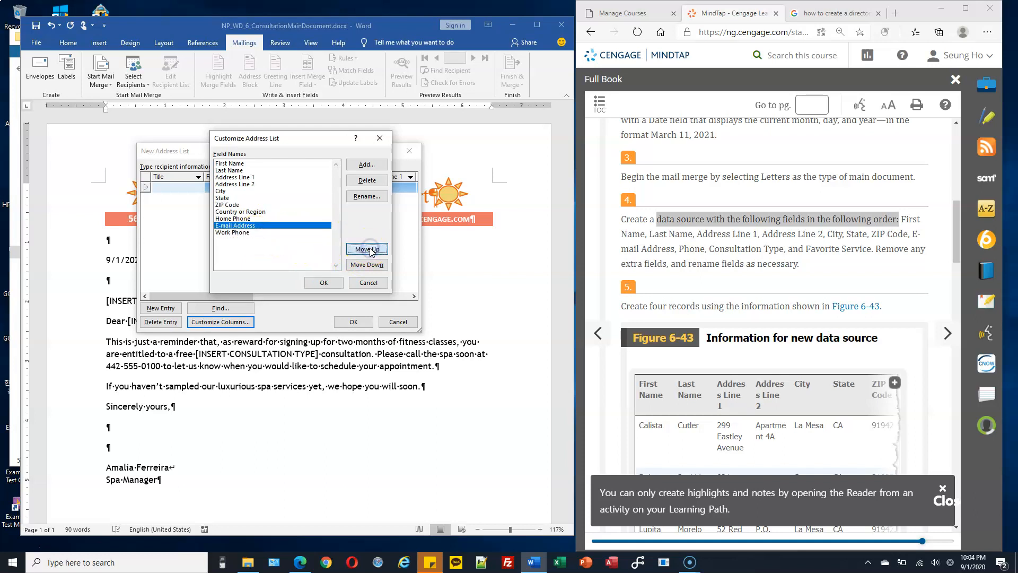
click(367, 249)
click(367, 249)
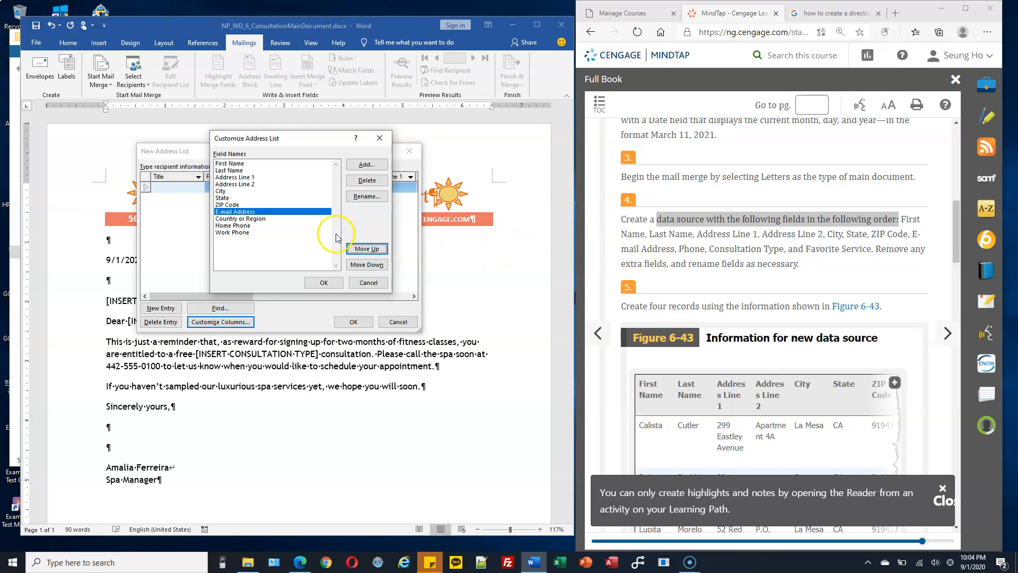
Step: Select the Country or Region field and start renaming it
click(253, 219)
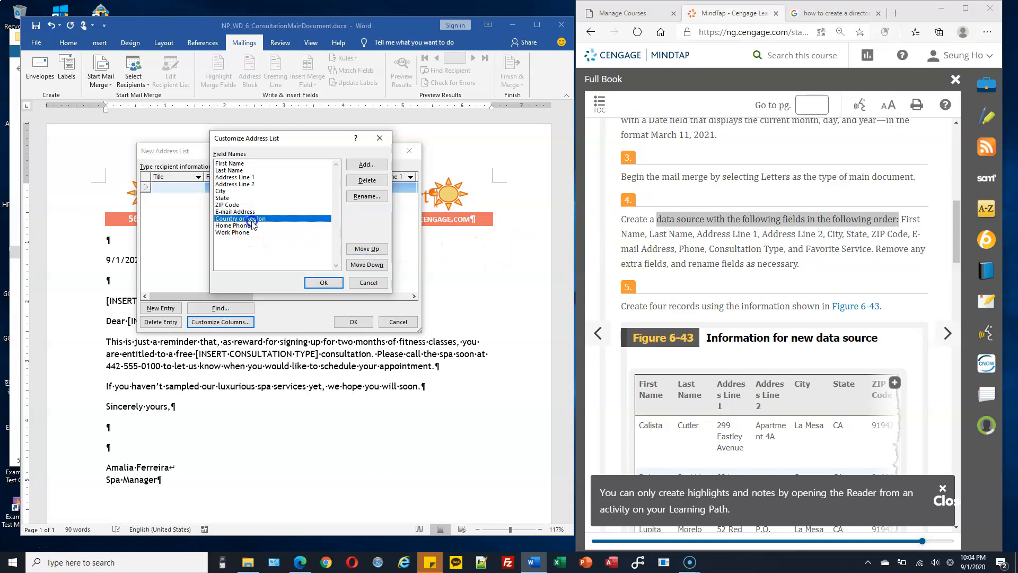
click(251, 226)
click(365, 250)
click(253, 219)
click(377, 198)
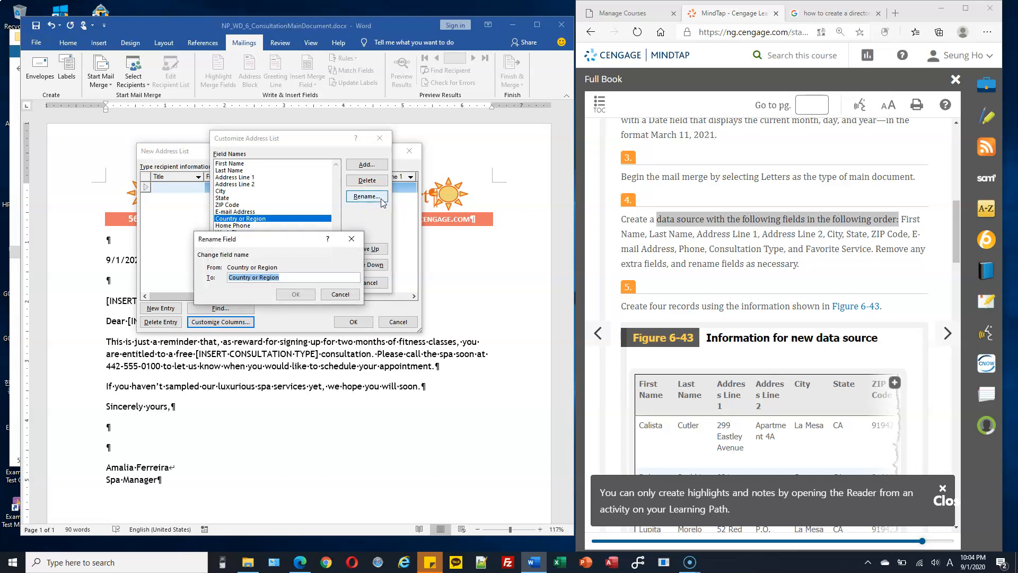
Step: Rename Country or Region to Phone and Home Phone to Consultation Type
text(Phone)
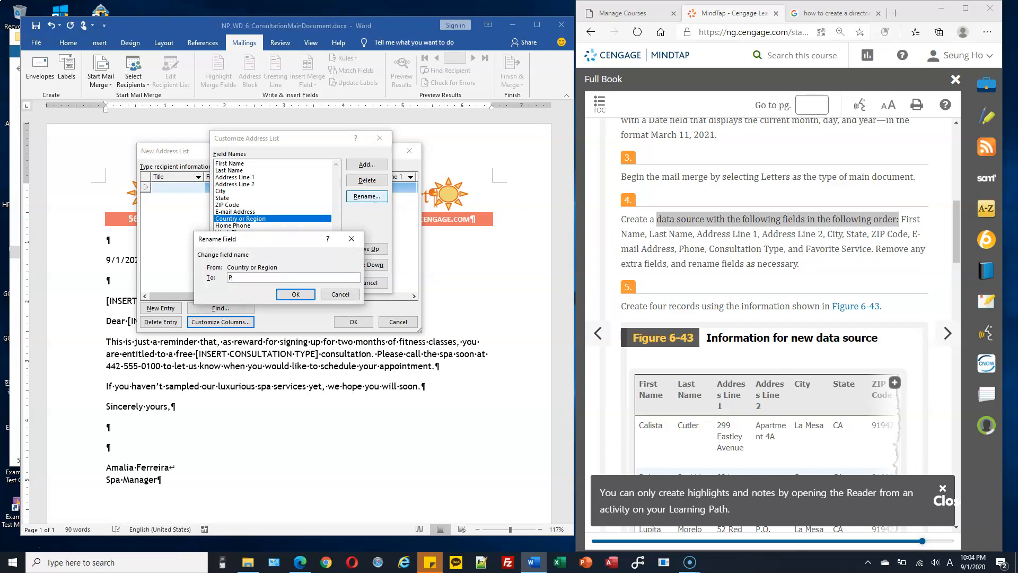
click(294, 294)
click(256, 233)
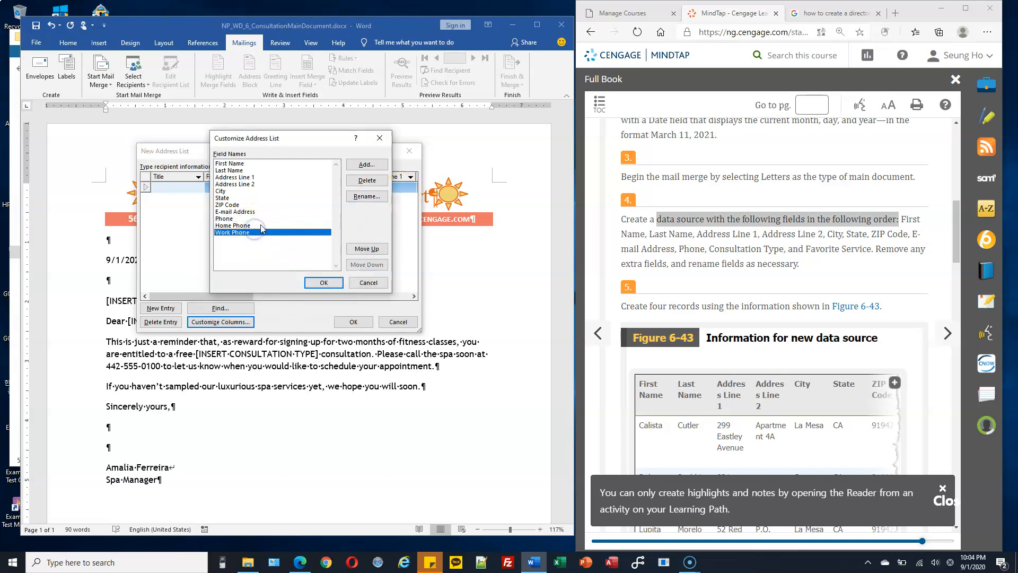
click(261, 226)
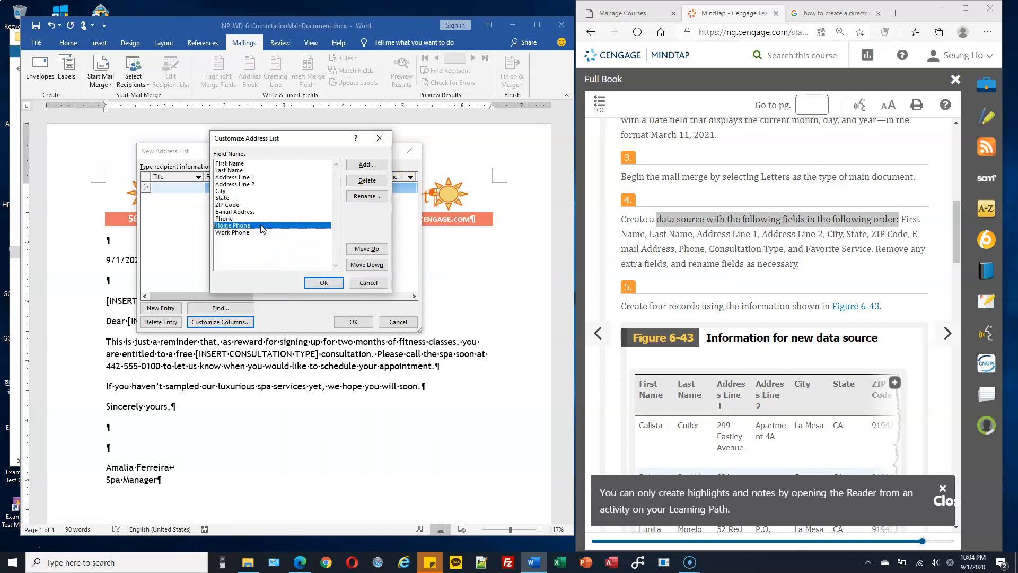
click(367, 197)
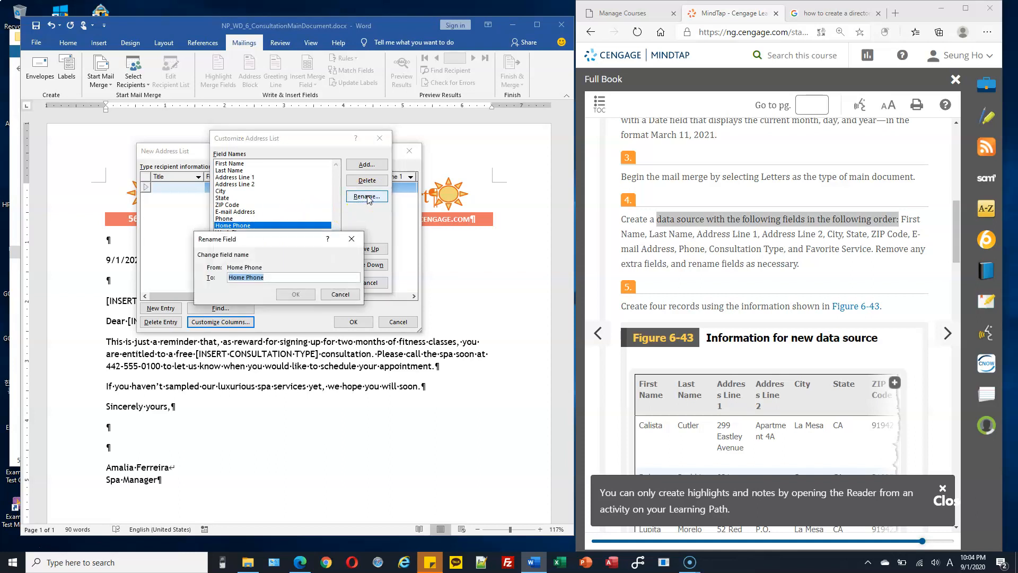
text(Consultation T)
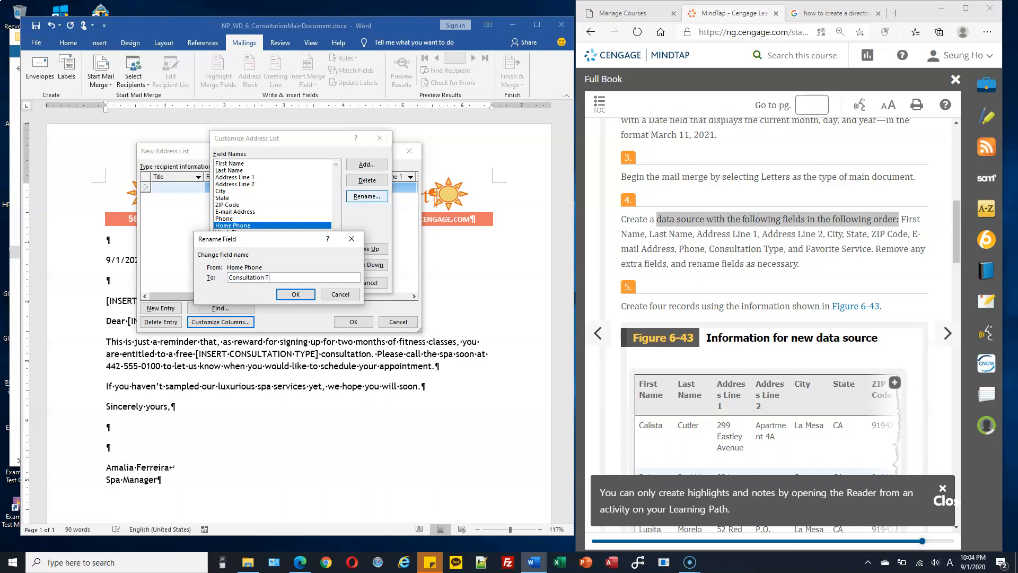
text(ype)
click(296, 294)
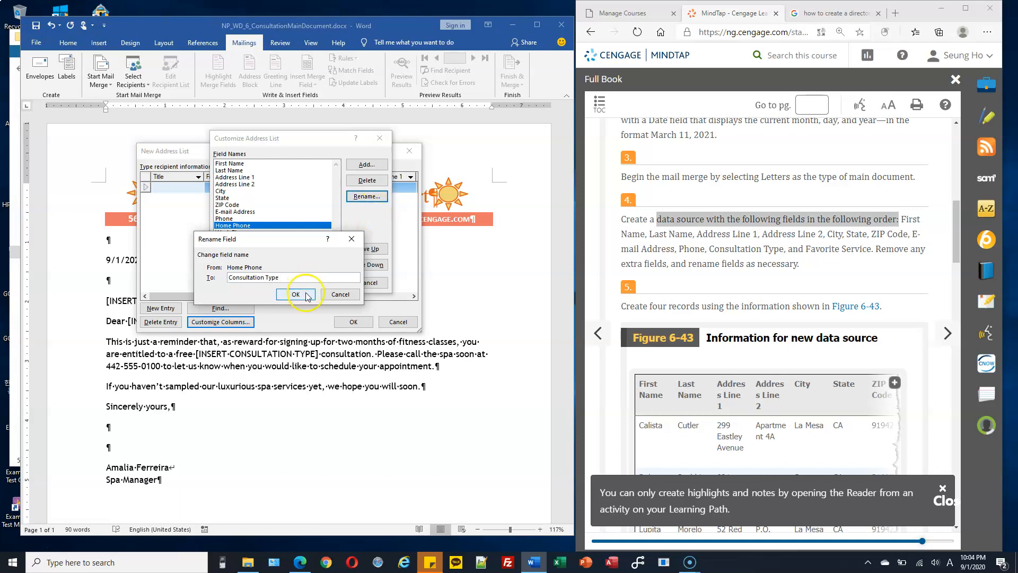
Step: Rename Work Phone to Favorite Service and accept the customized field list
click(248, 233)
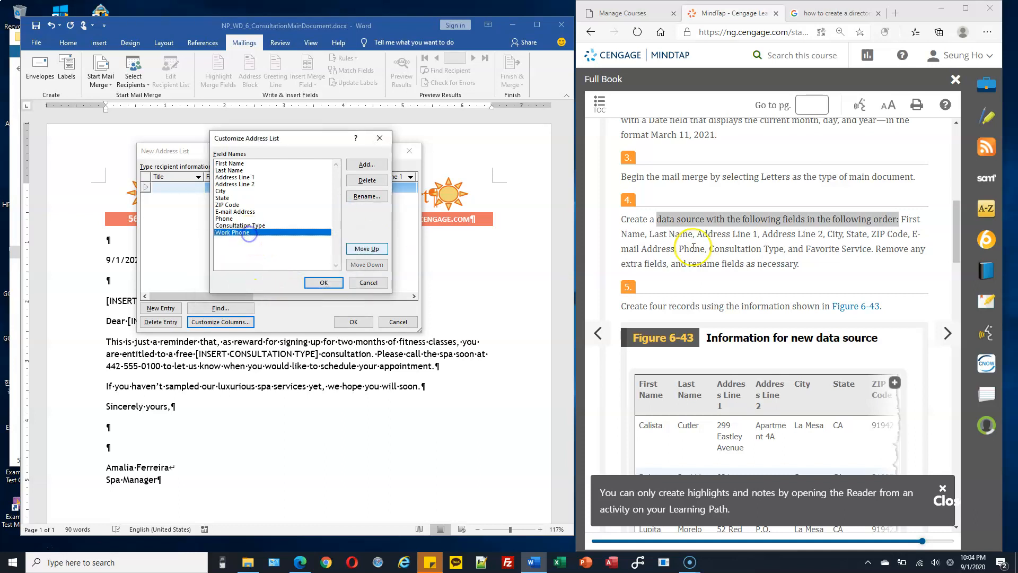
drag(806, 248, 866, 247)
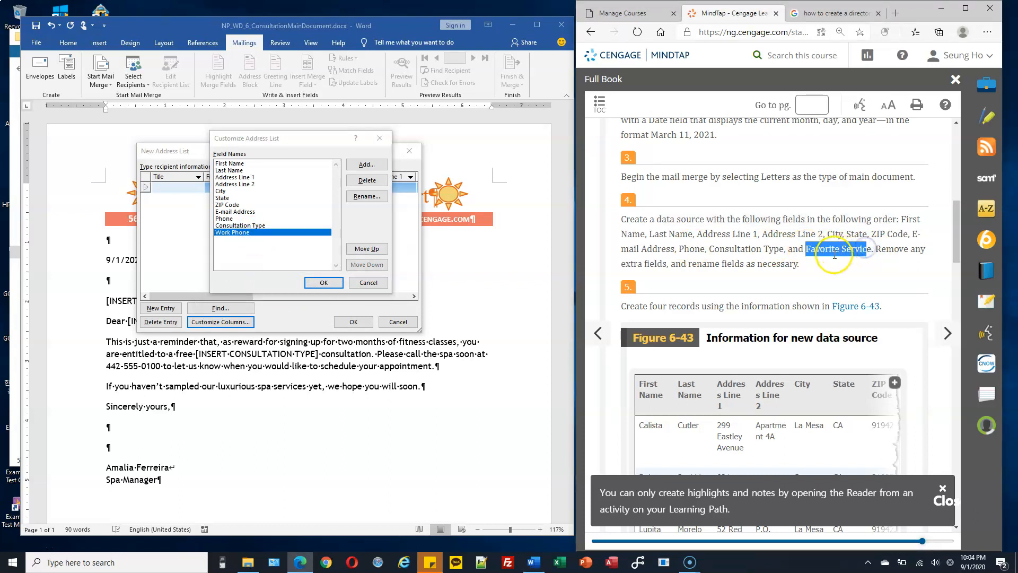
click(368, 197)
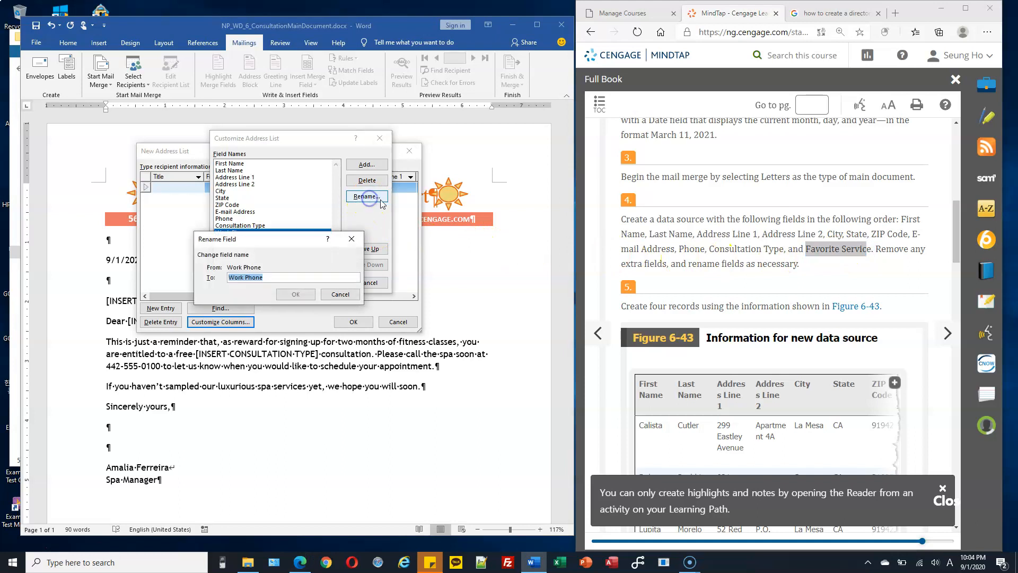
text(Favorite Service)
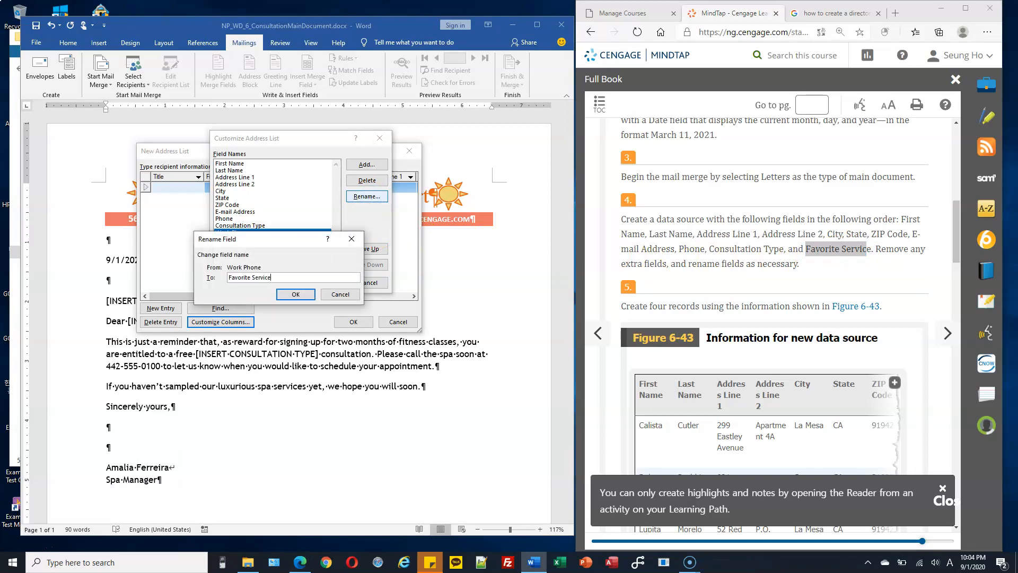
click(296, 295)
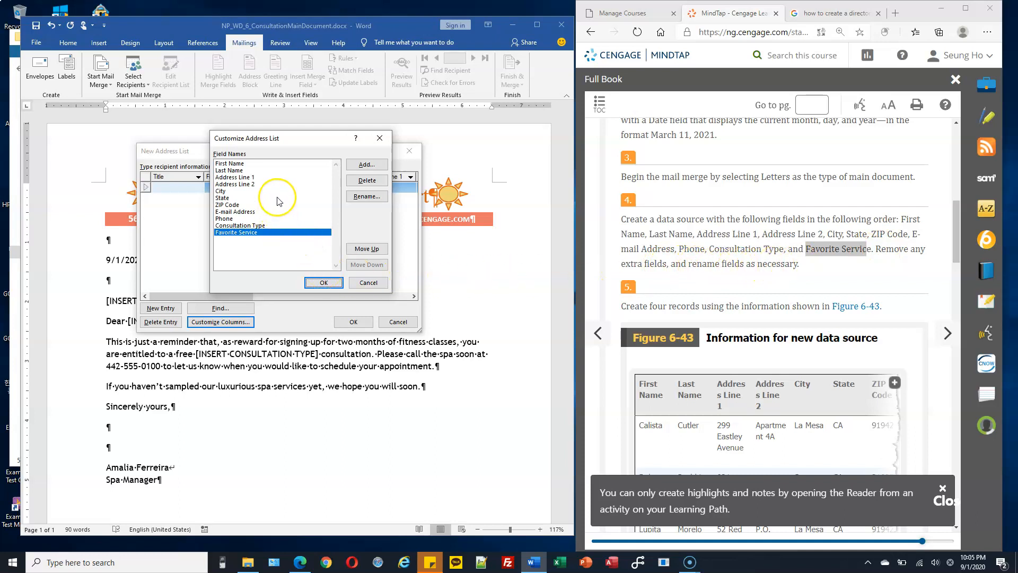
click(258, 191)
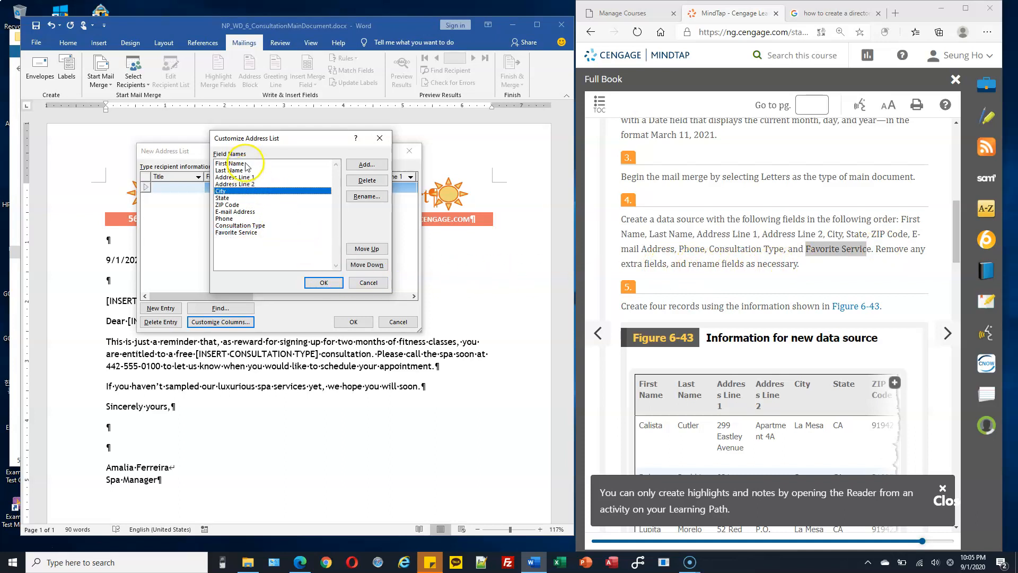
click(811, 275)
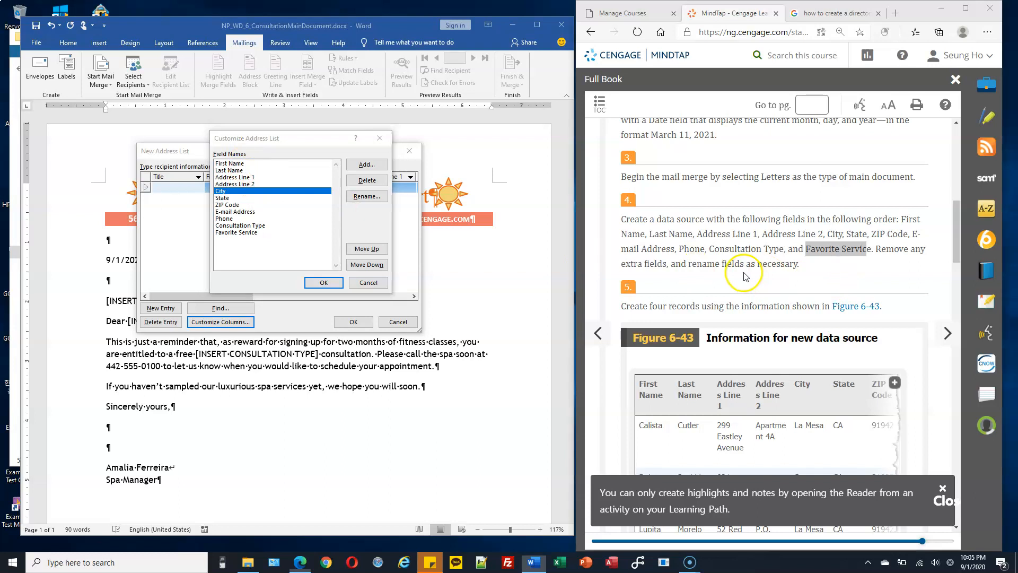
click(326, 282)
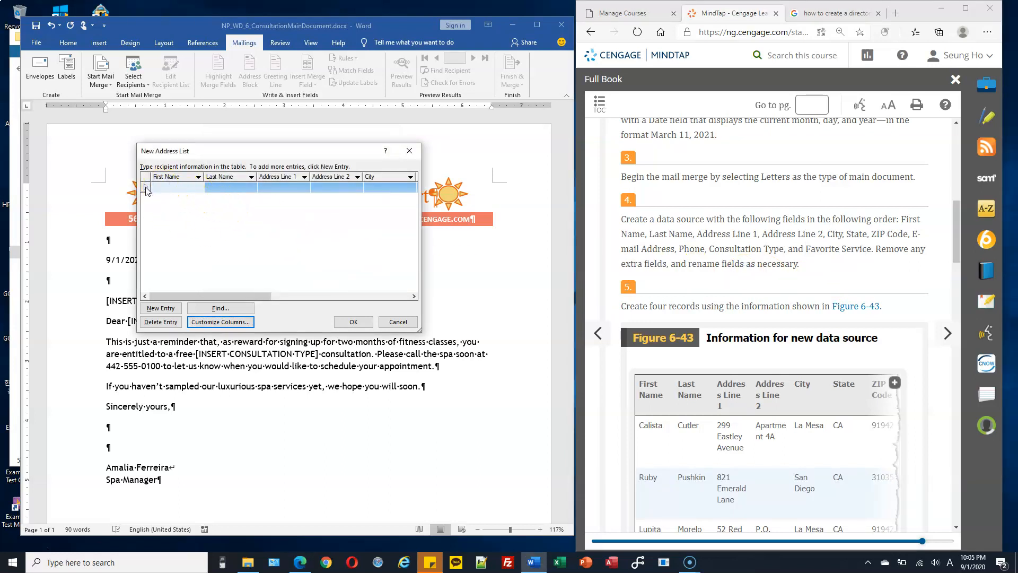
click(359, 187)
Step: Scroll the MindTap instructions down to Figure 6-43 and its four records
click(188, 188)
scroll(743, 297, down, 2)
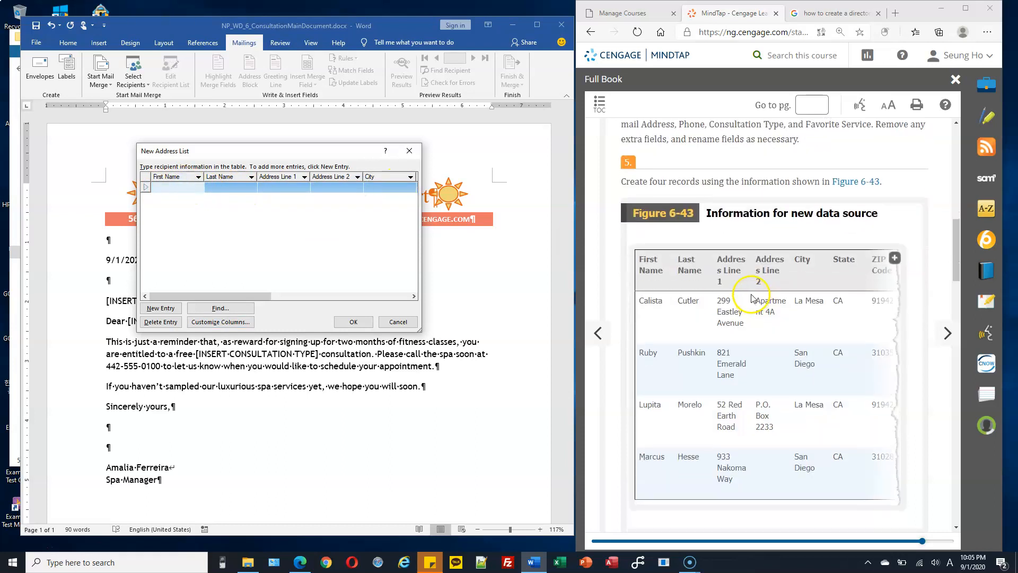
drag(648, 181, 726, 181)
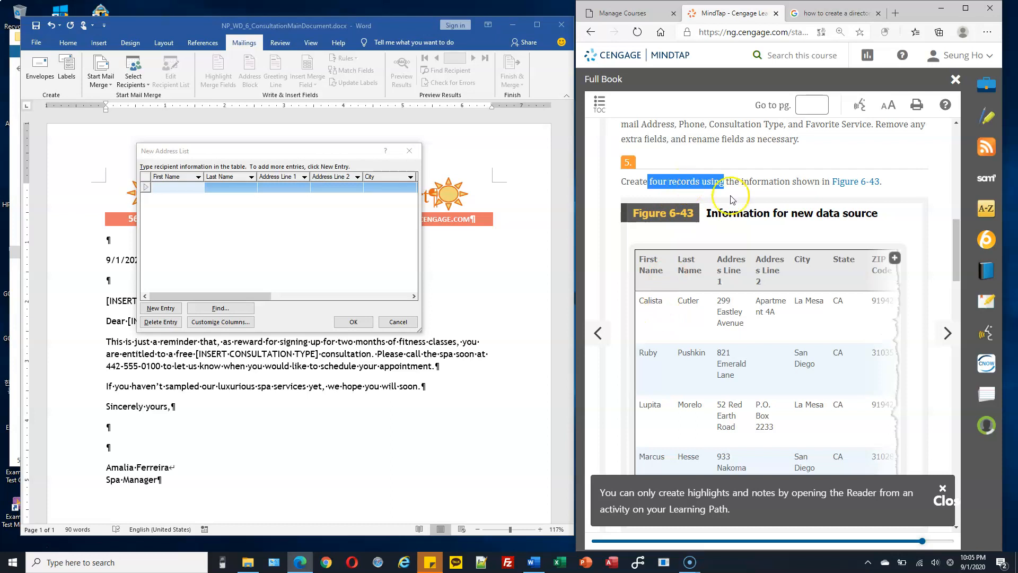
scroll(705, 314, down, 1)
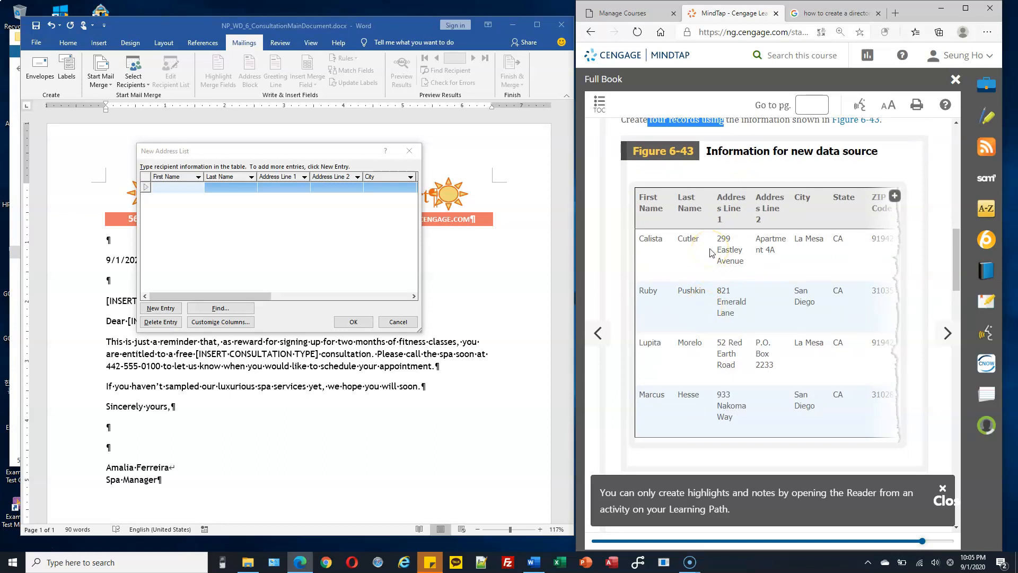
Step: Enlarge the Figure 6-43 table and arrange the widened browser beside Word's address list
click(894, 197)
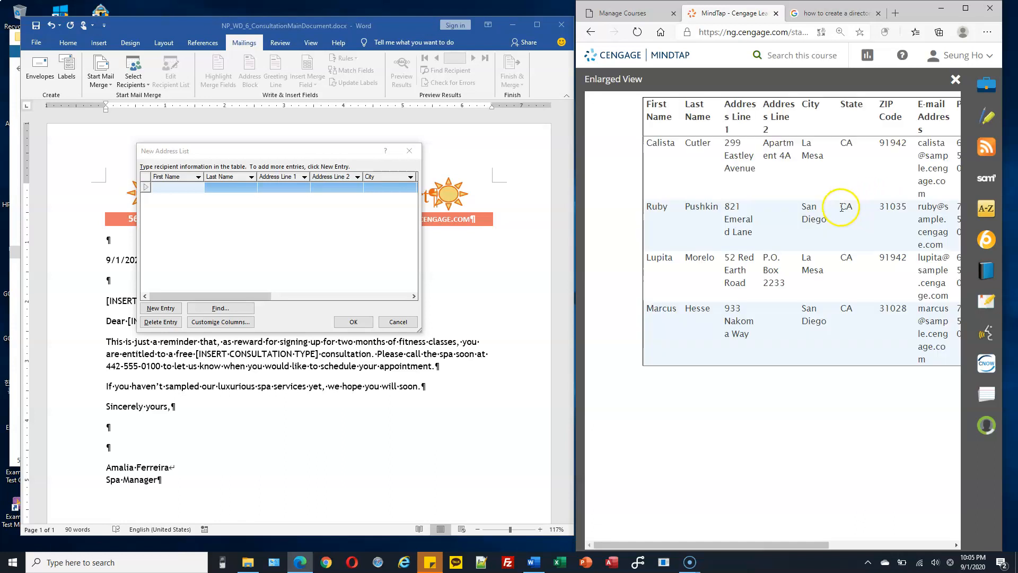
drag(737, 544, 800, 541)
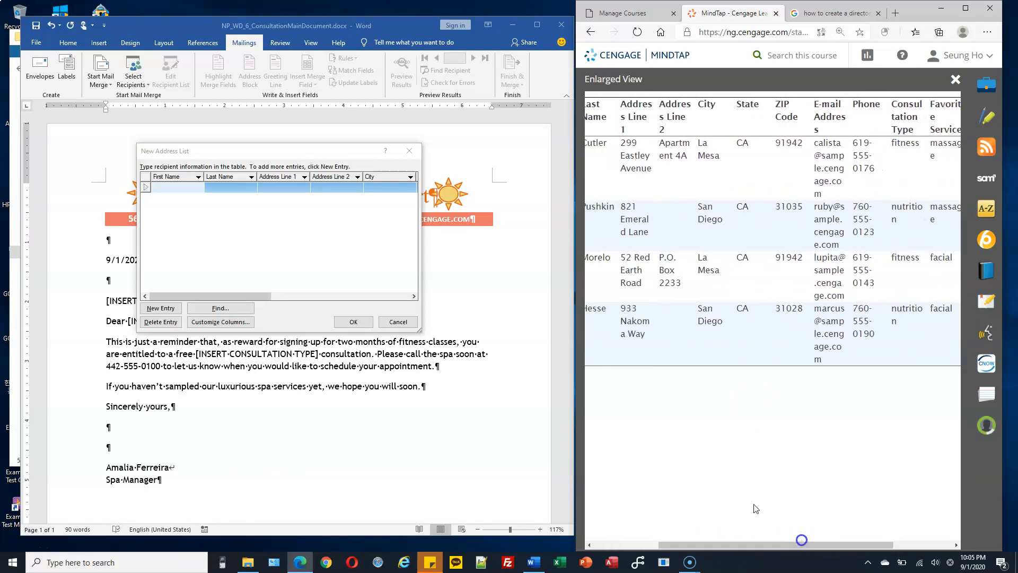
drag(576, 321, 538, 317)
drag(752, 545, 723, 544)
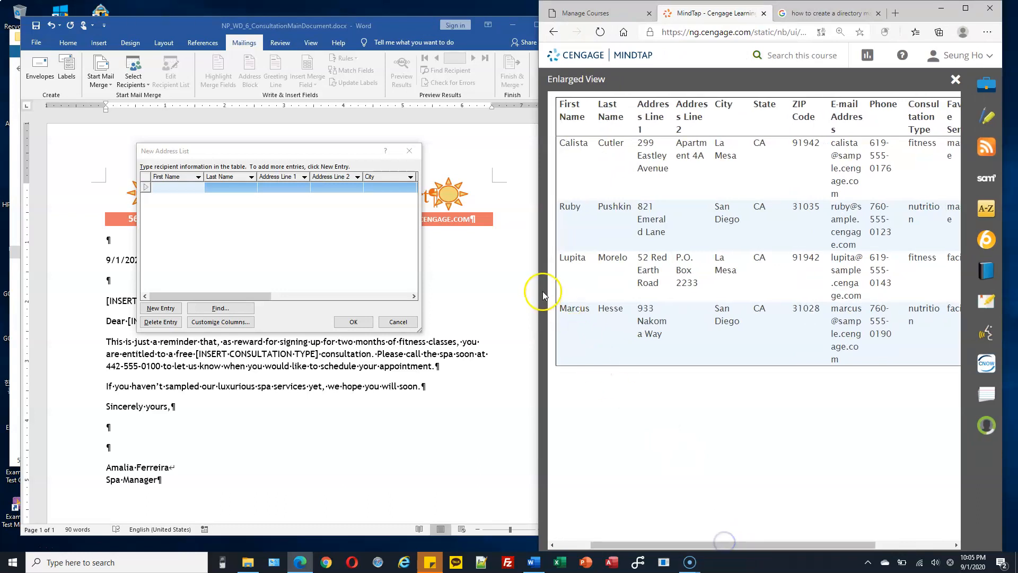
drag(537, 286, 488, 286)
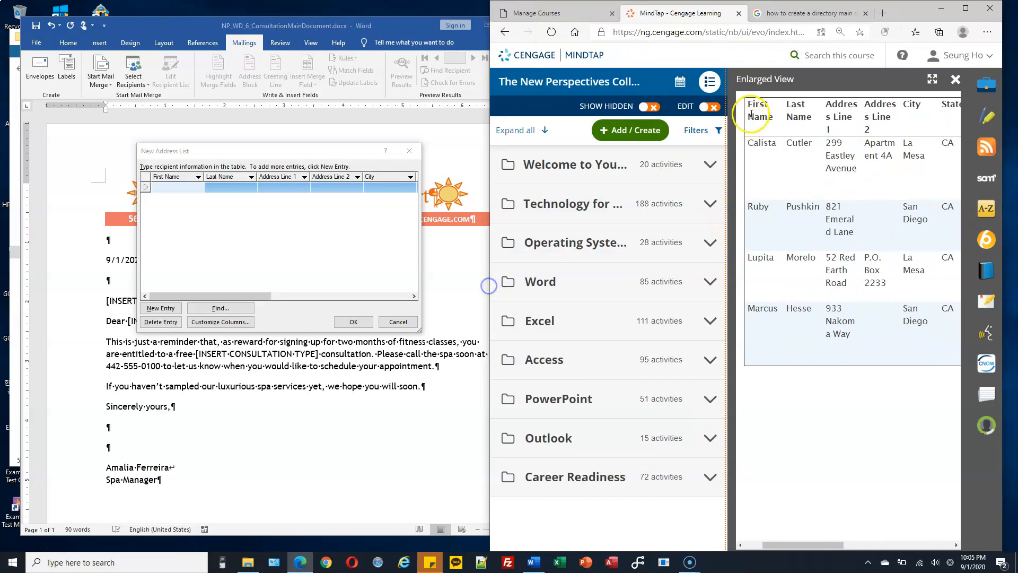
click(932, 79)
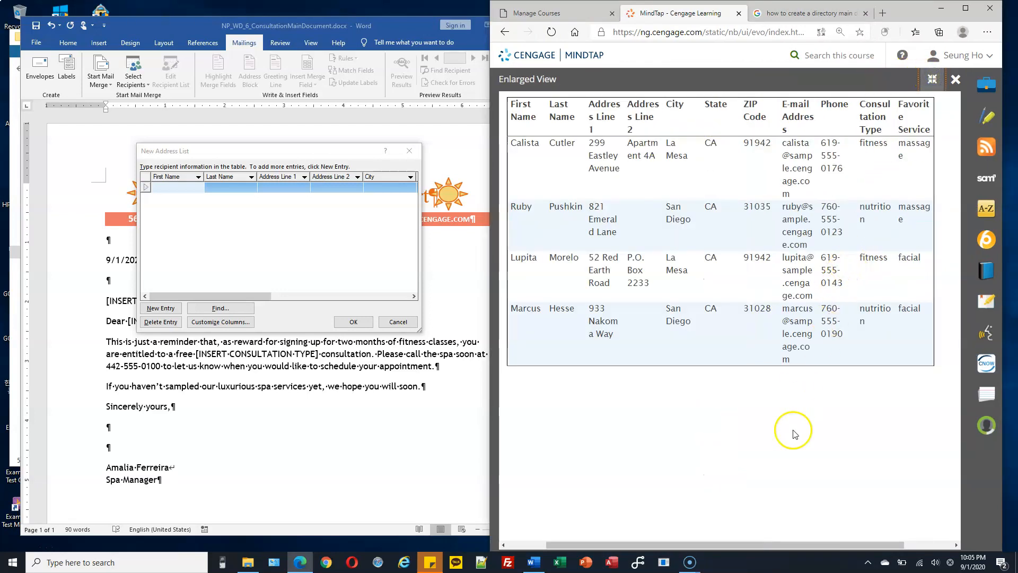
click(273, 234)
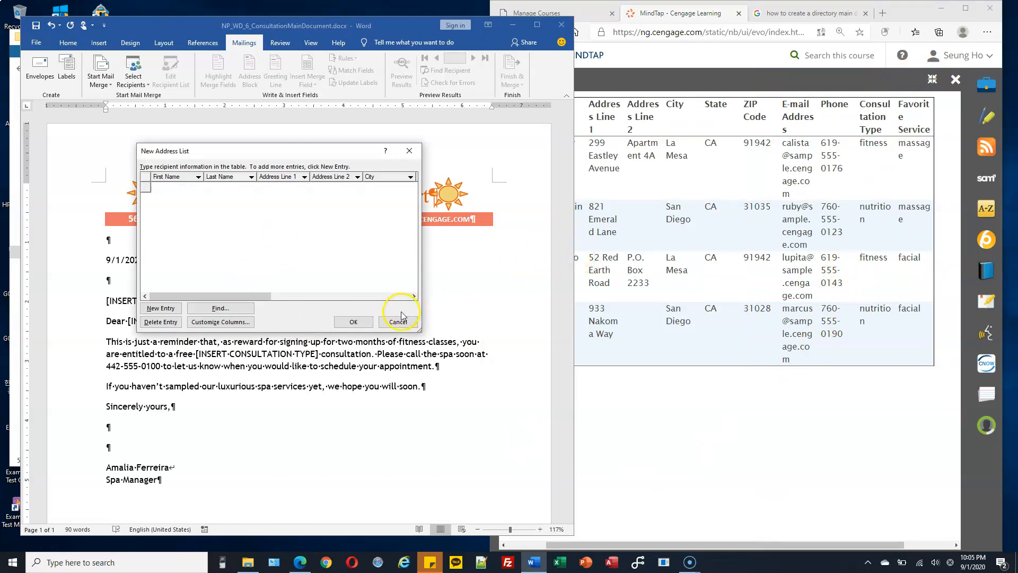
drag(362, 153, 441, 148)
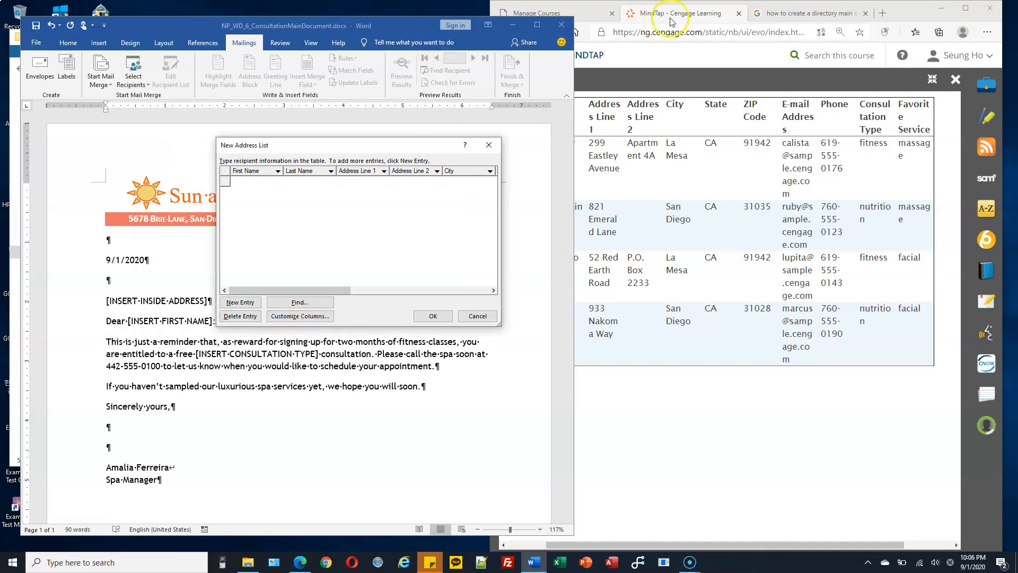
drag(907, 20, 982, 20)
Step: Enter the first client's first and last name, address line 2, city and state
click(265, 181)
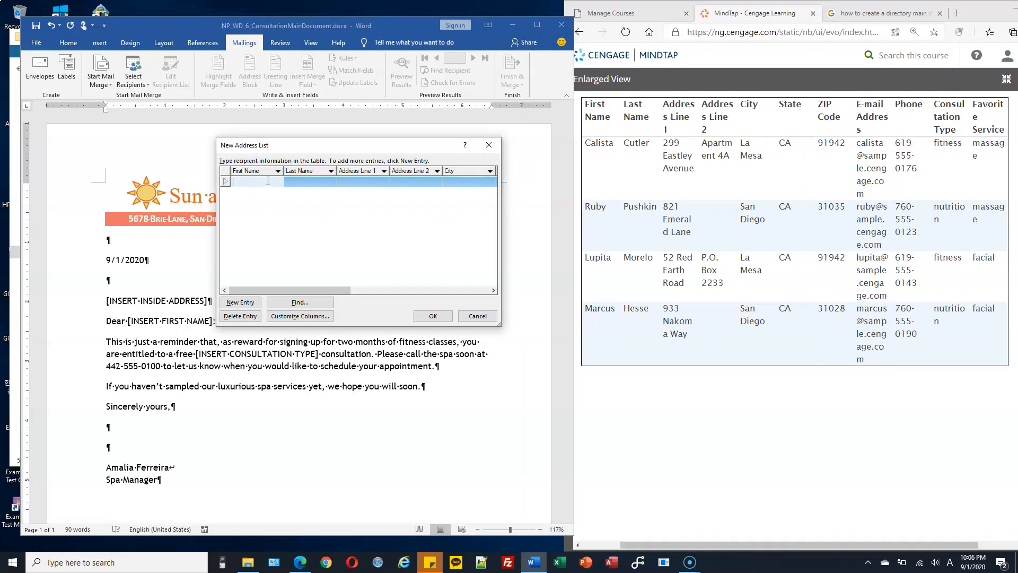
click(251, 180)
key(Tab)
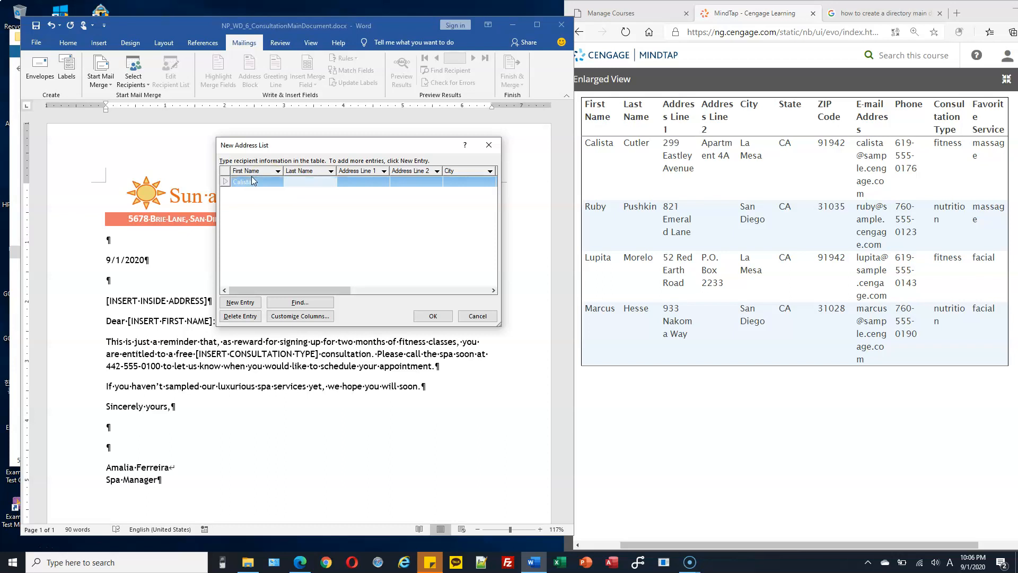
key(Tab)
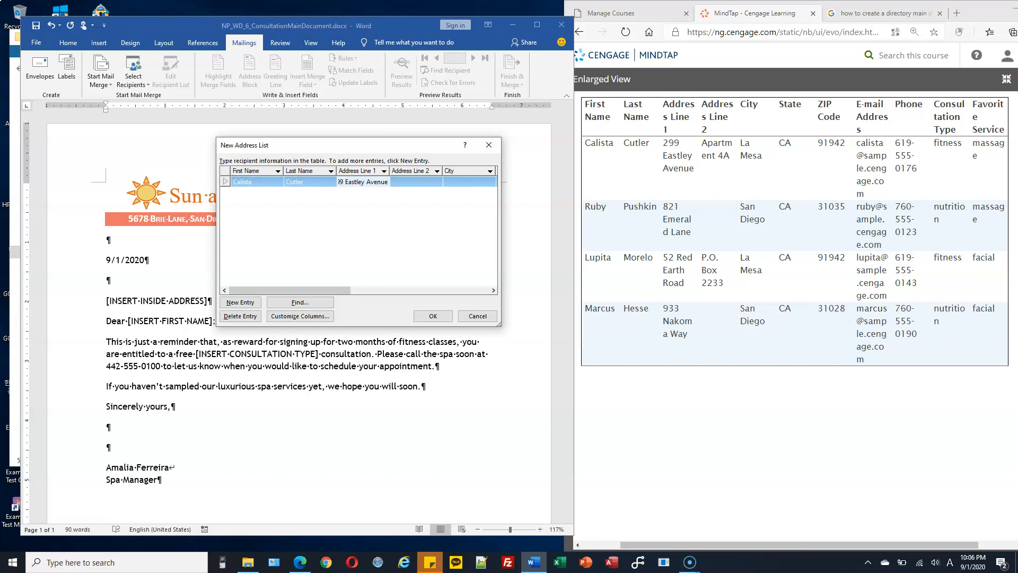
key(Tab)
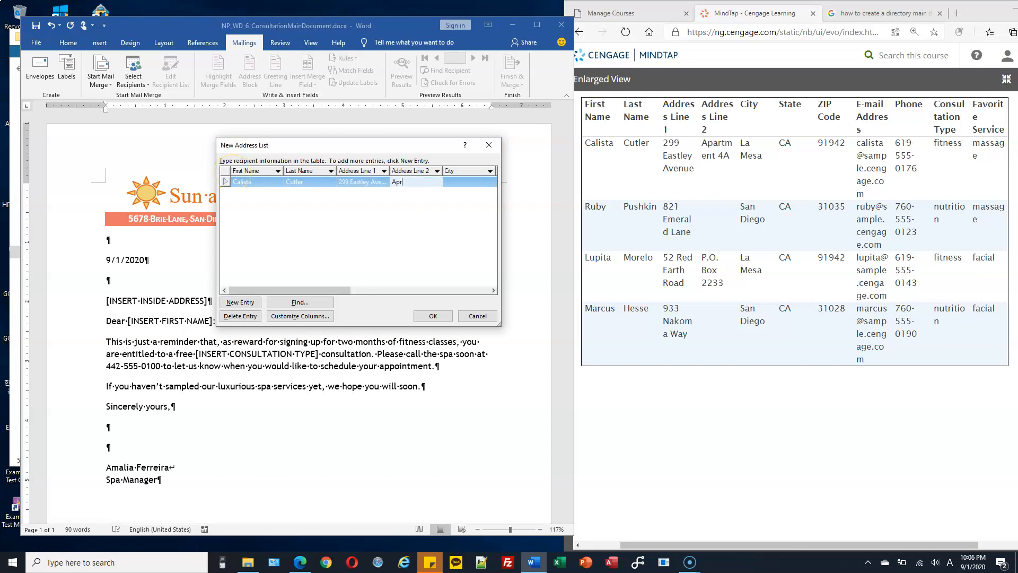
text(Aprtment 4A)
key(Tab)
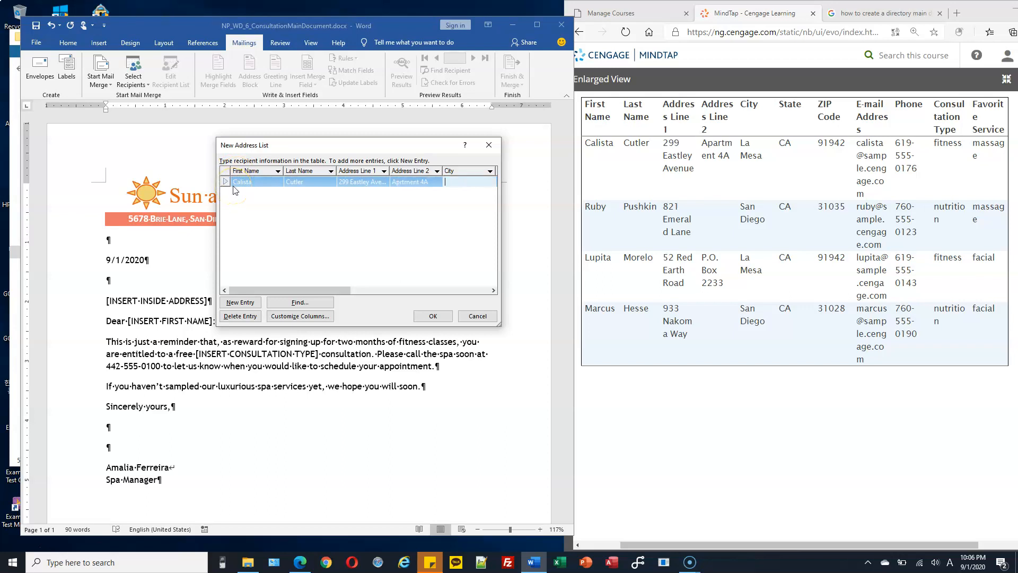
text(La Mesa)
key(Tab)
text(CA)
key(Tab)
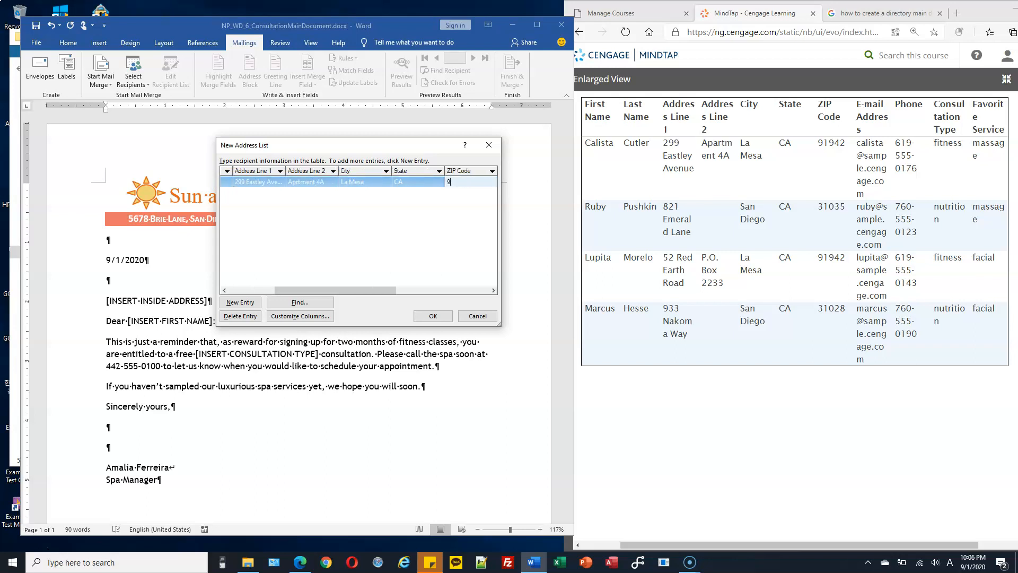
Step: Add the first client's e-mail address and phone, then start a new blank record
key(Tab)
click(224, 184)
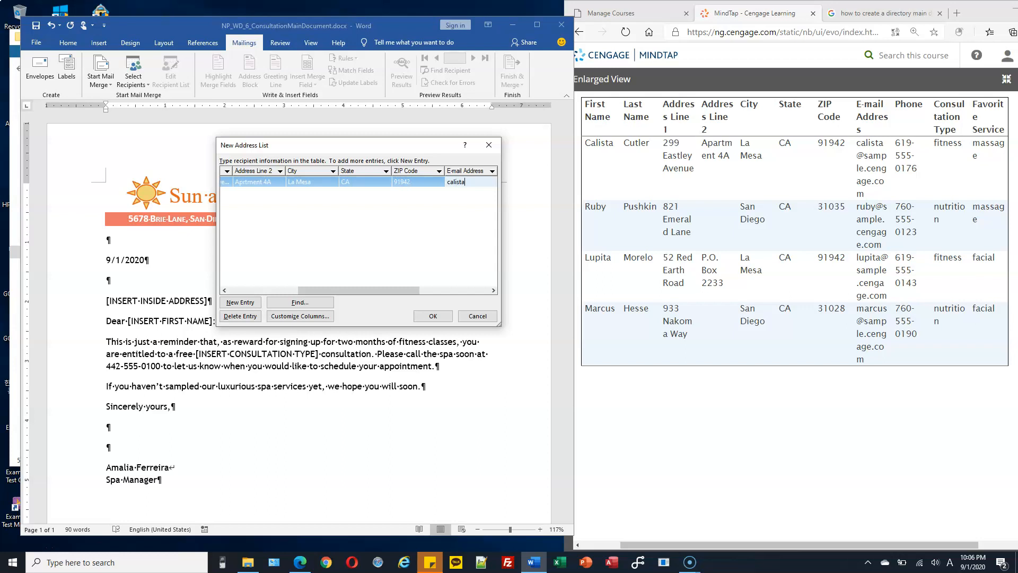
text(calista@sam)
text(ple.cengage.c)
text(om)
drag(483, 181, 441, 182)
key(Tab)
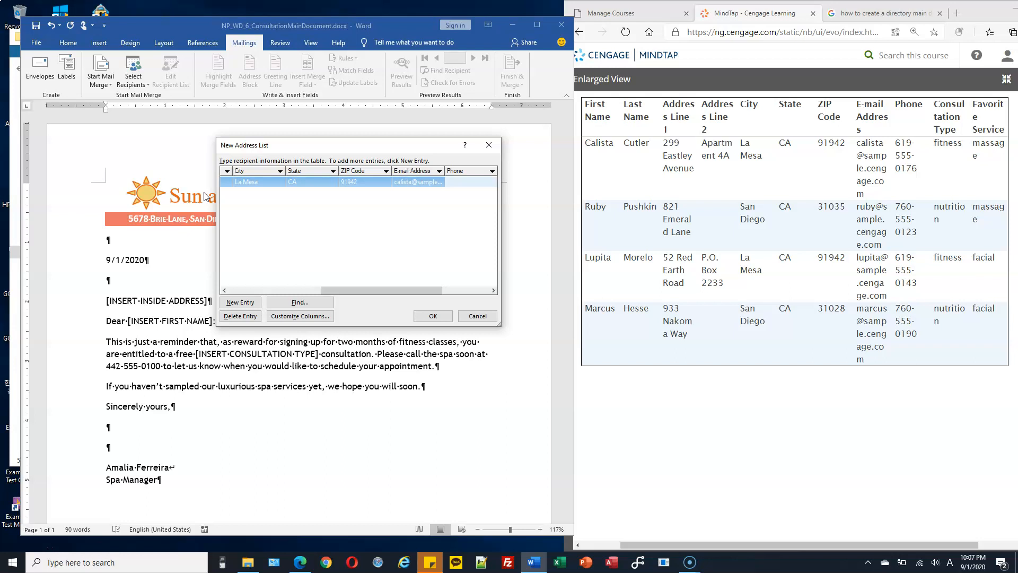
text(619-555-0176)
key(Tab)
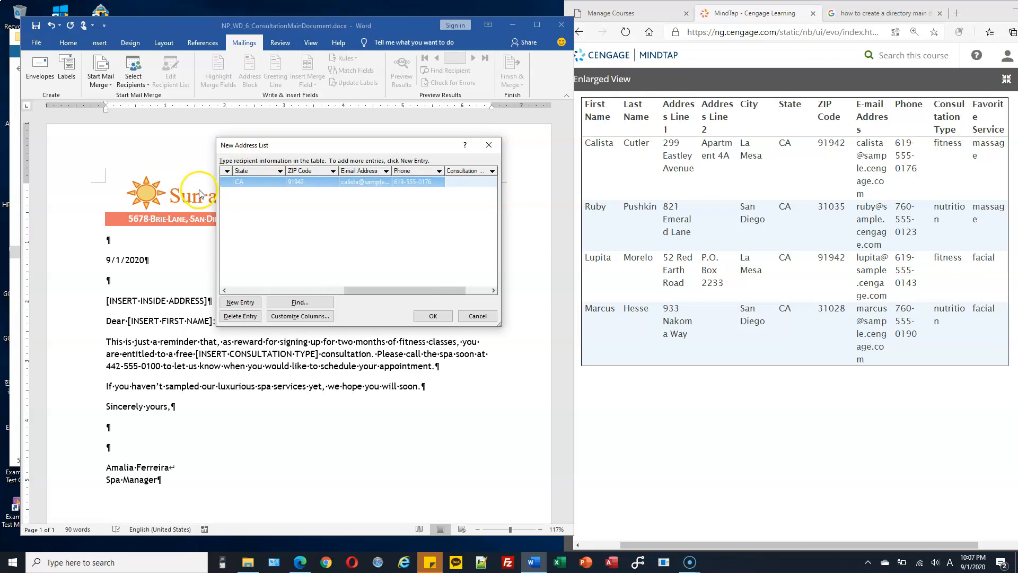
key(Tab)
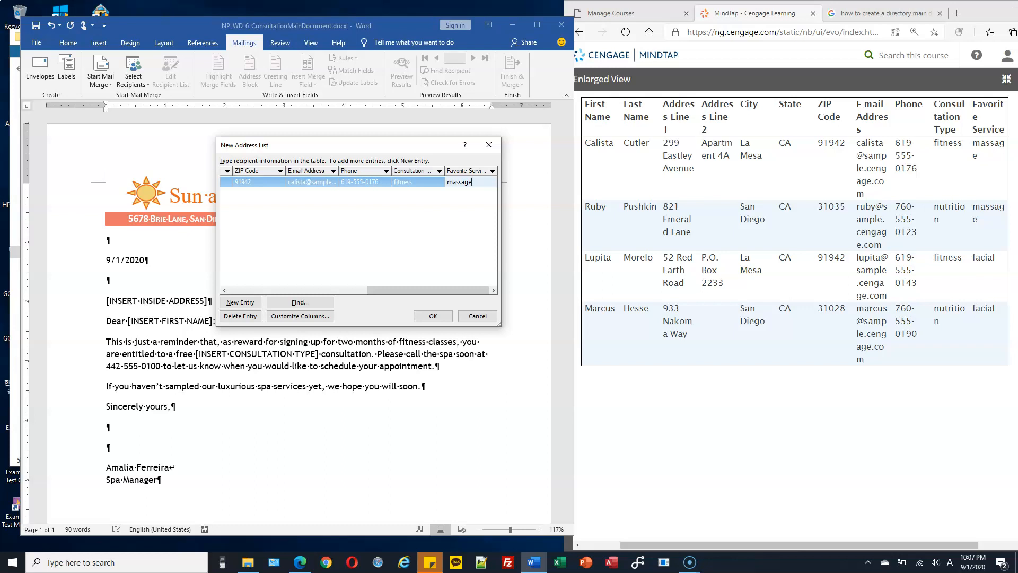
key(Tab)
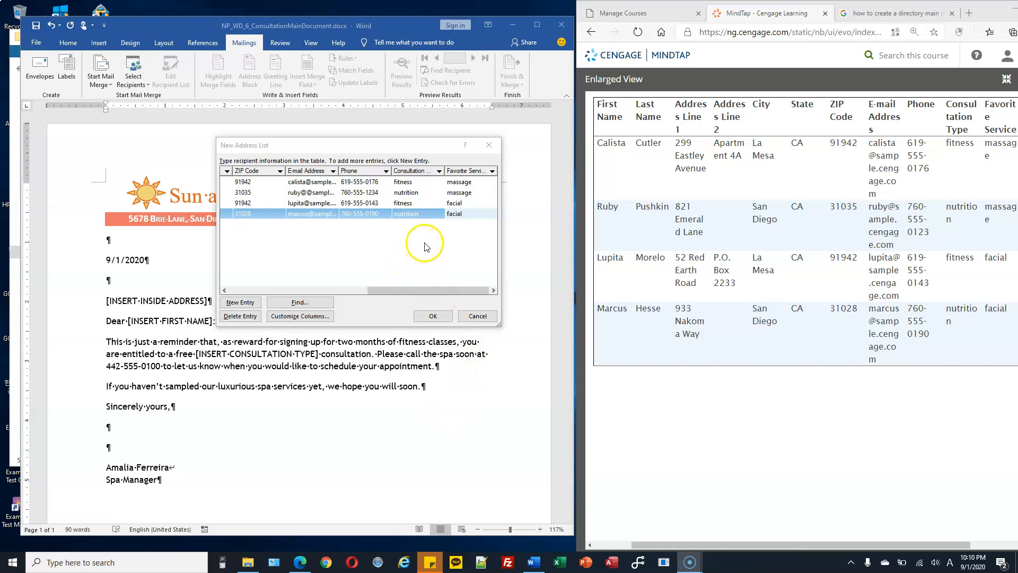
Step: Accept the recipient list and choose C:\CS103\Homework as the save location
click(433, 316)
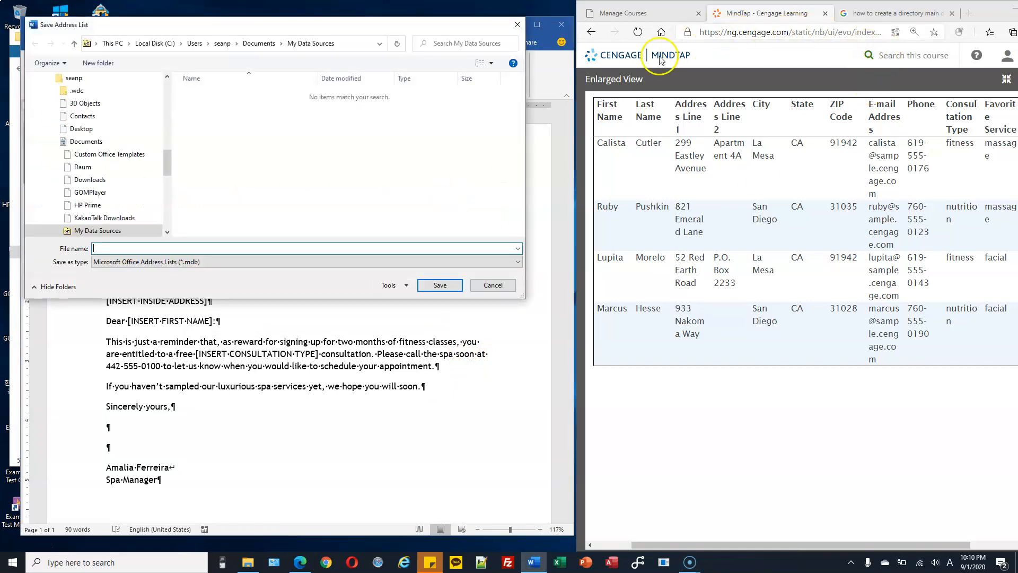
drag(450, 27, 461, 20)
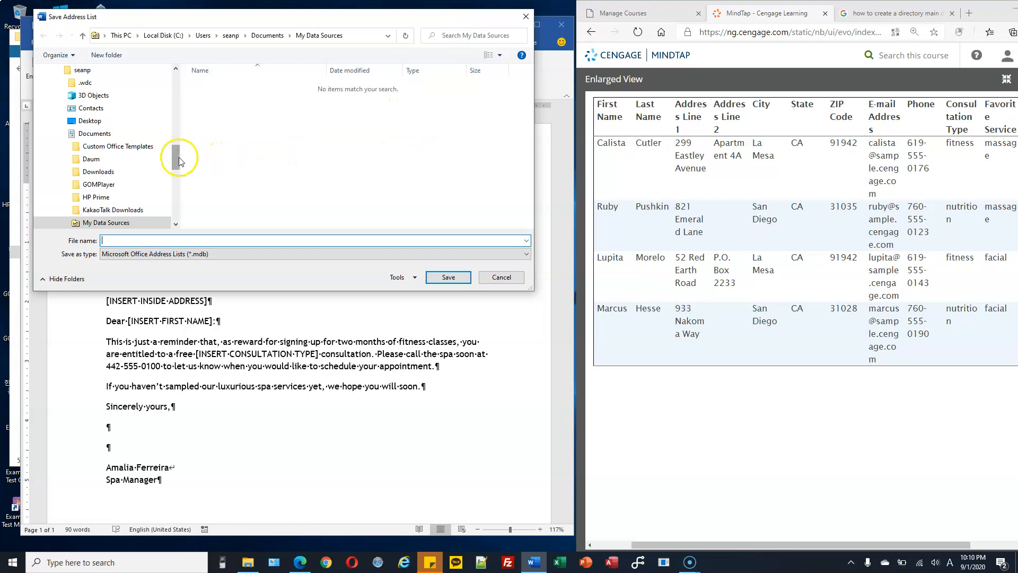
drag(176, 157, 177, 124)
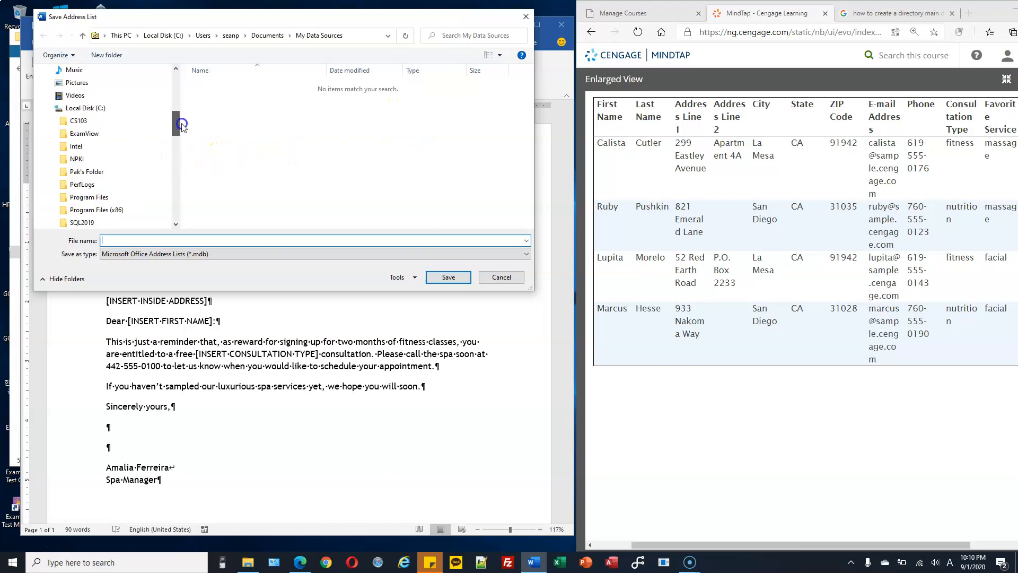
click(52, 121)
click(87, 133)
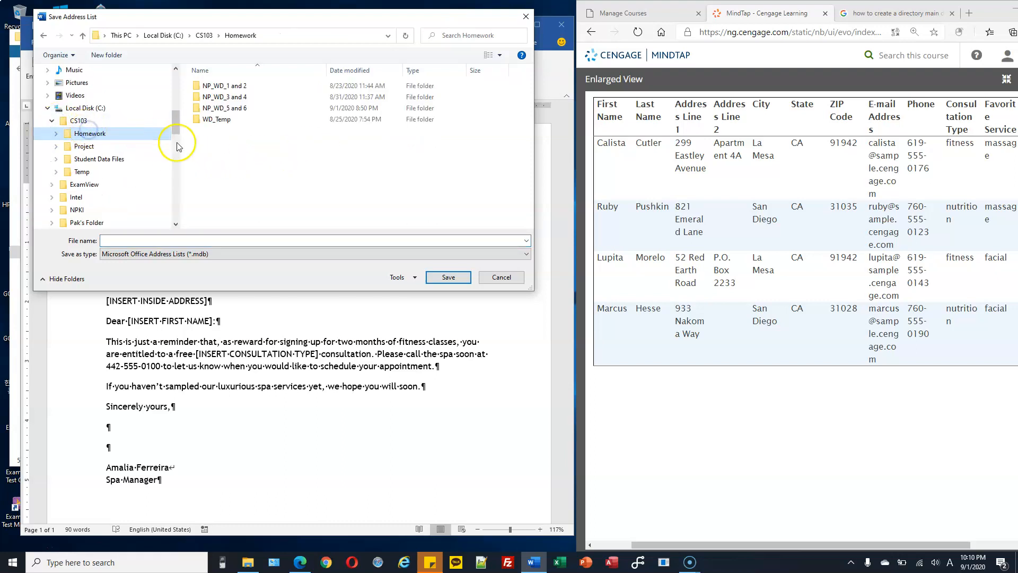
click(159, 239)
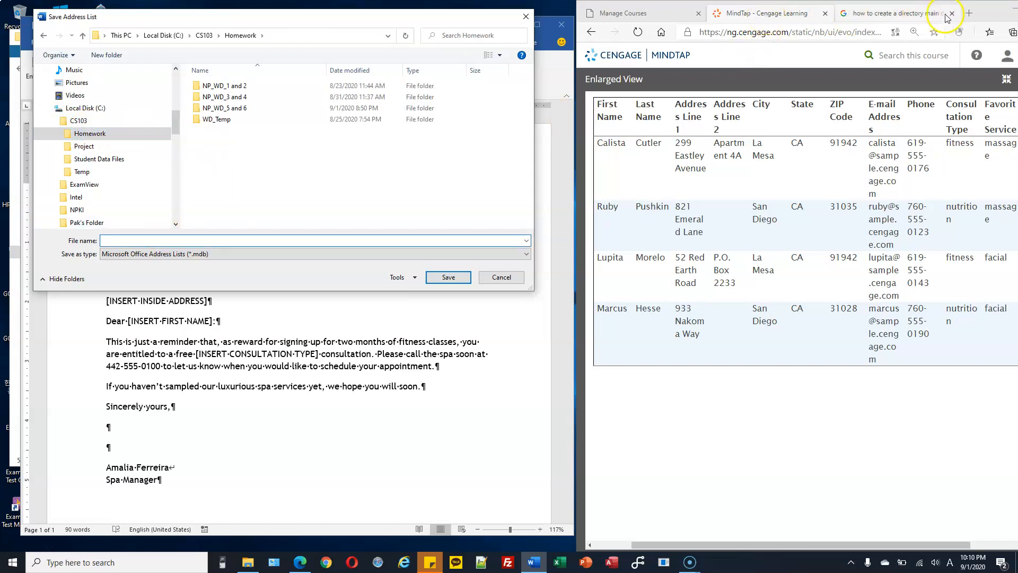
Step: Name the address list file NP_WD_6_ConsultationData and save it
drag(984, 10, 926, 9)
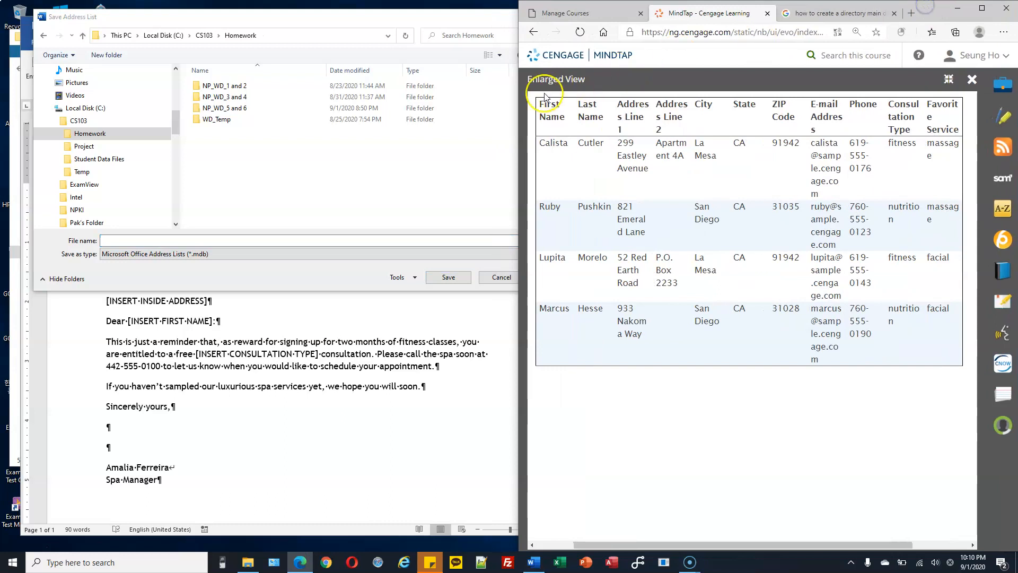
drag(518, 102, 548, 102)
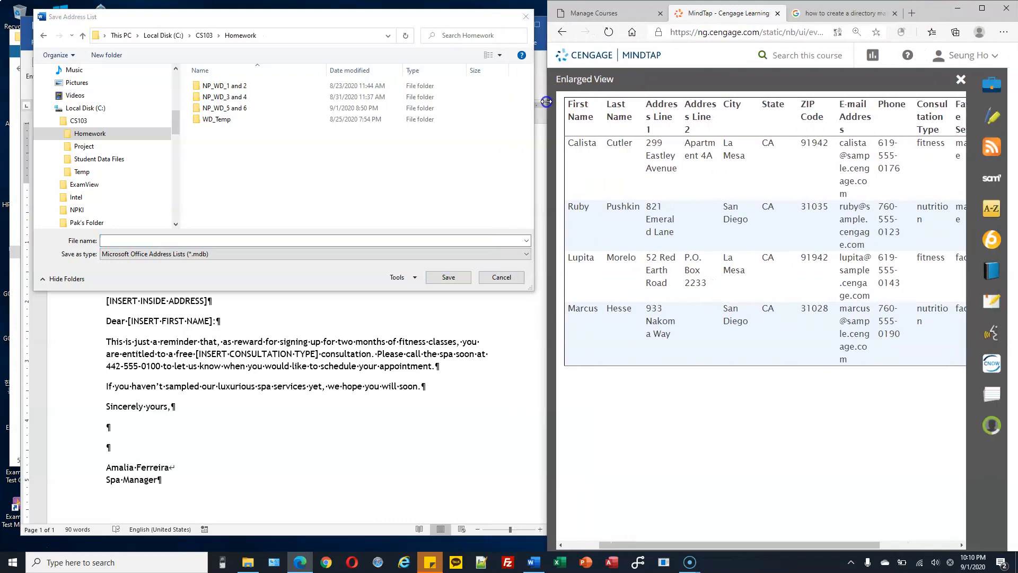
click(565, 31)
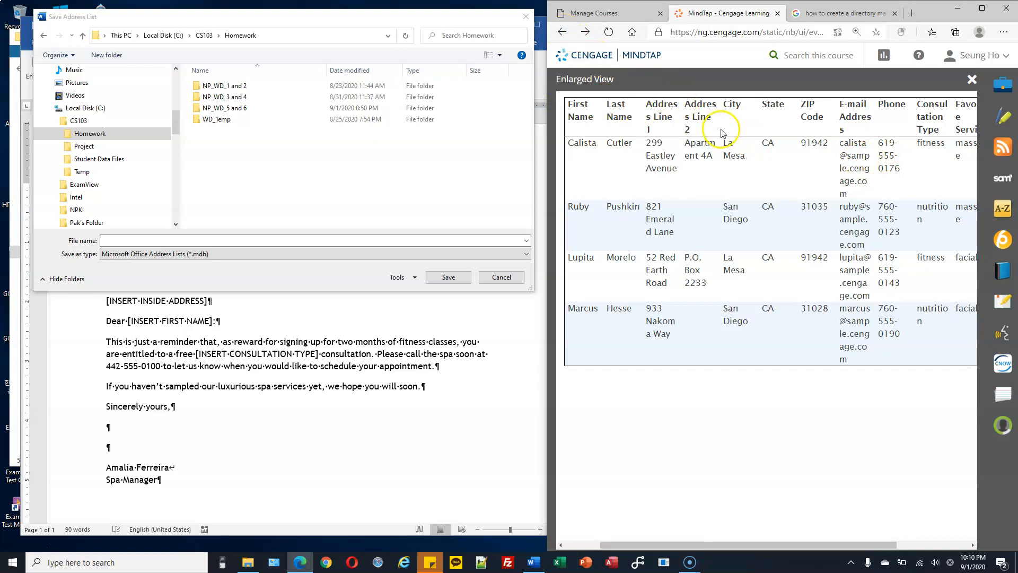
scroll(790, 236, down, 1)
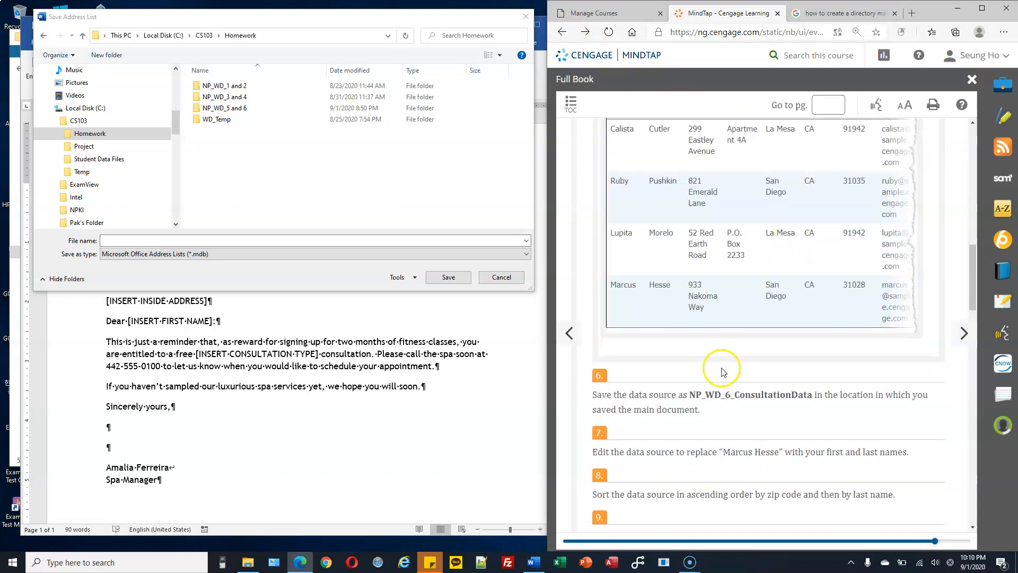
drag(689, 395, 812, 394)
key(ctrl+c)
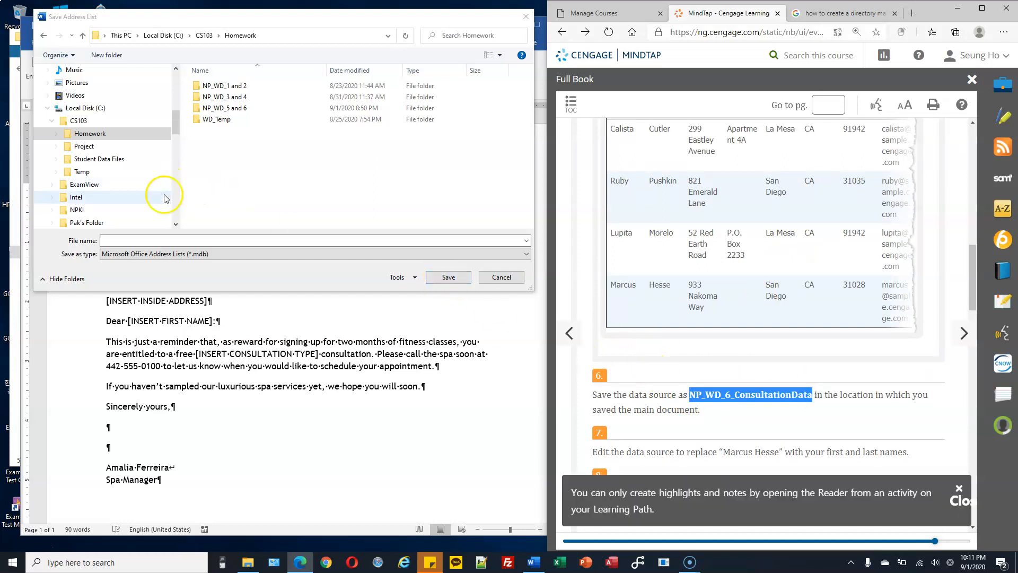
click(238, 240)
key(ctrl+v)
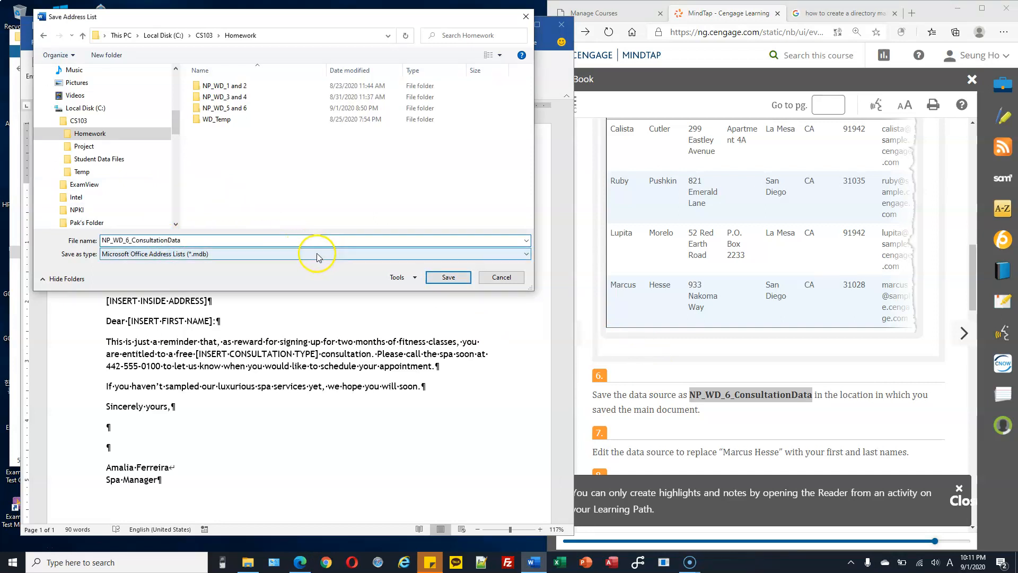
click(448, 277)
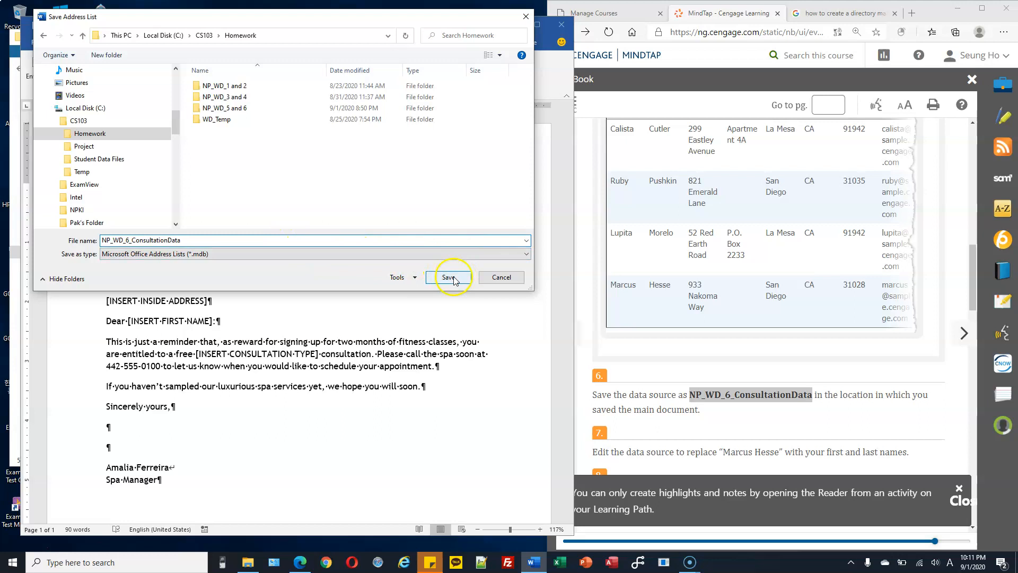
click(12, 465)
click(269, 158)
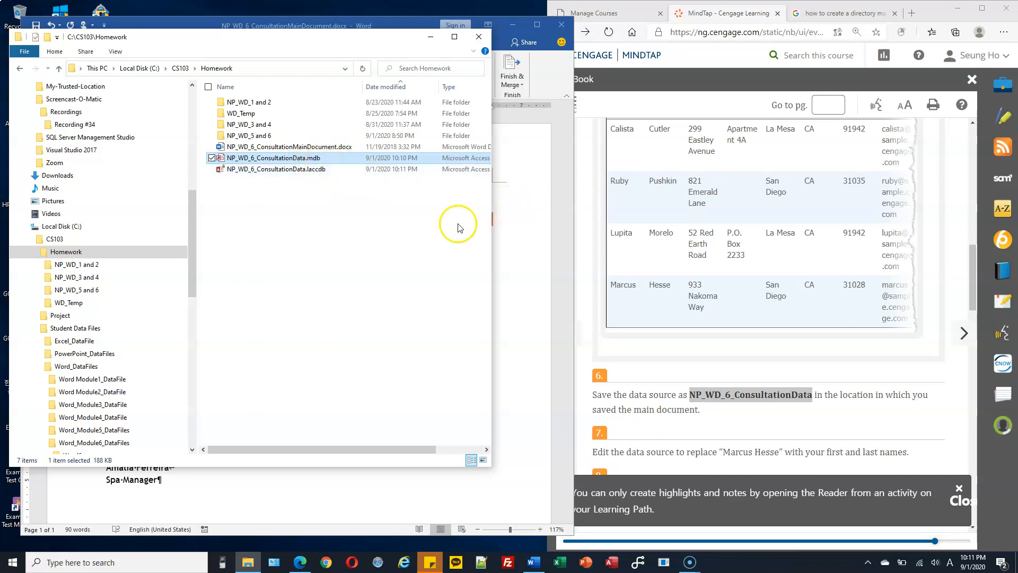
click(535, 244)
scroll(816, 331, down, 3)
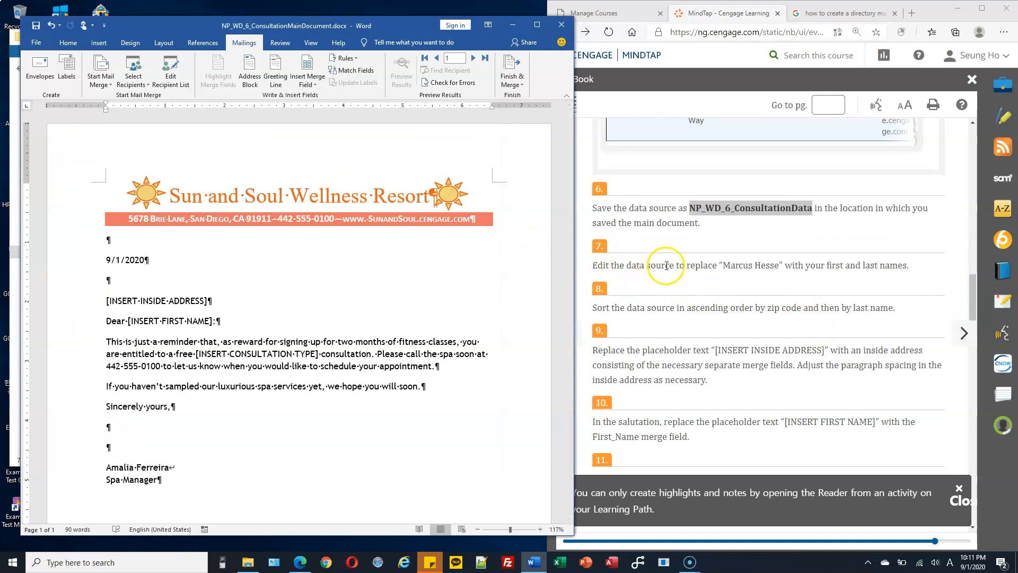
drag(700, 265, 780, 265)
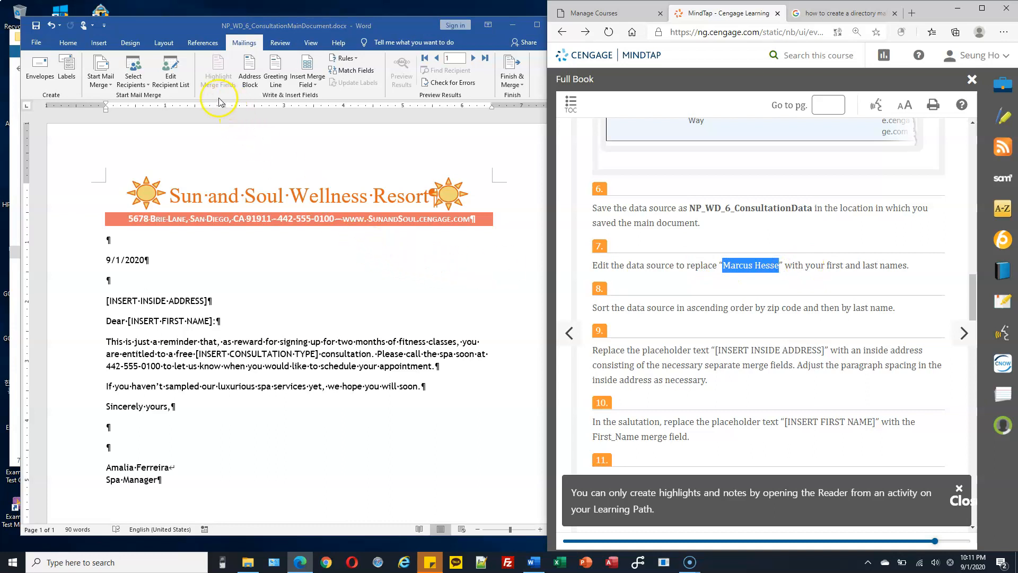
Step: Open the NP_WD_6_ConsultationData data source for editing from the recipient list
click(172, 80)
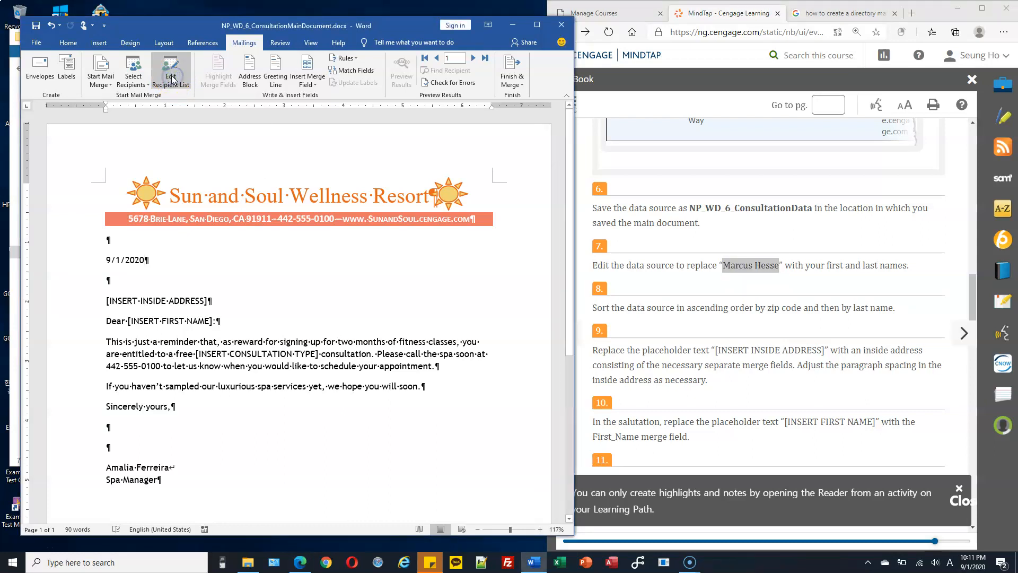
click(172, 80)
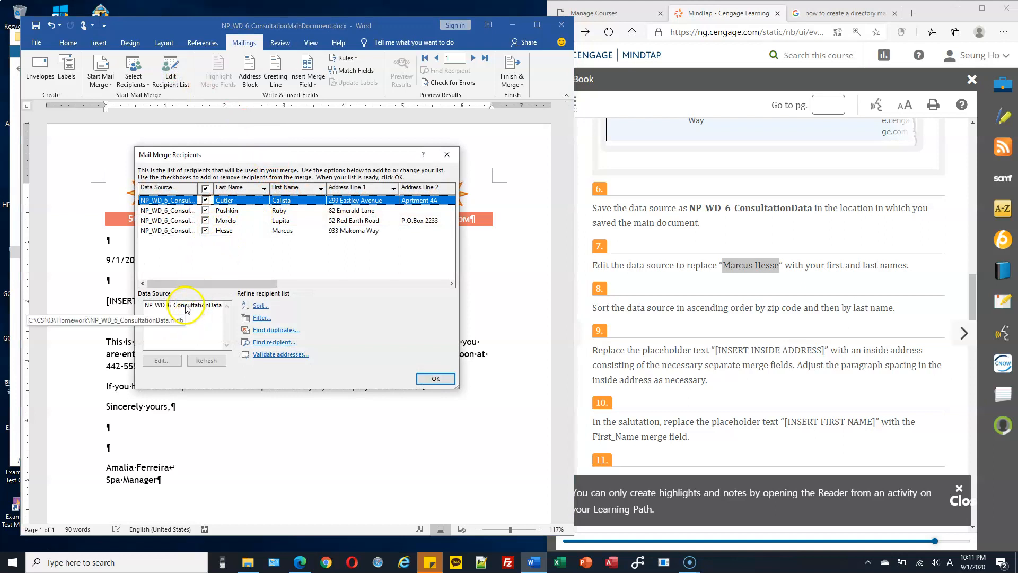
click(180, 306)
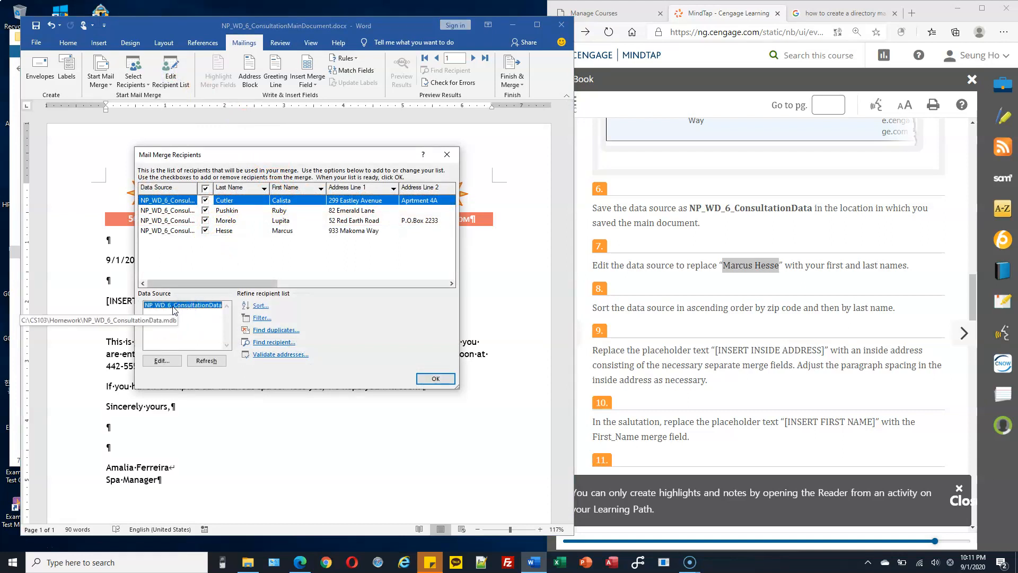
click(161, 362)
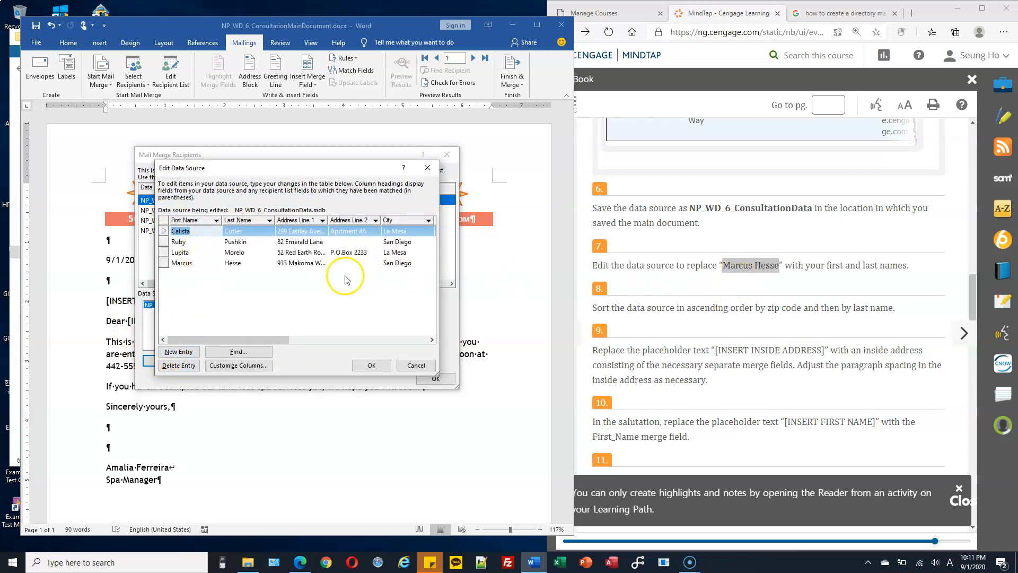
Step: Replace the fourth recipient's first and last name with your own, then save the data source
click(196, 264)
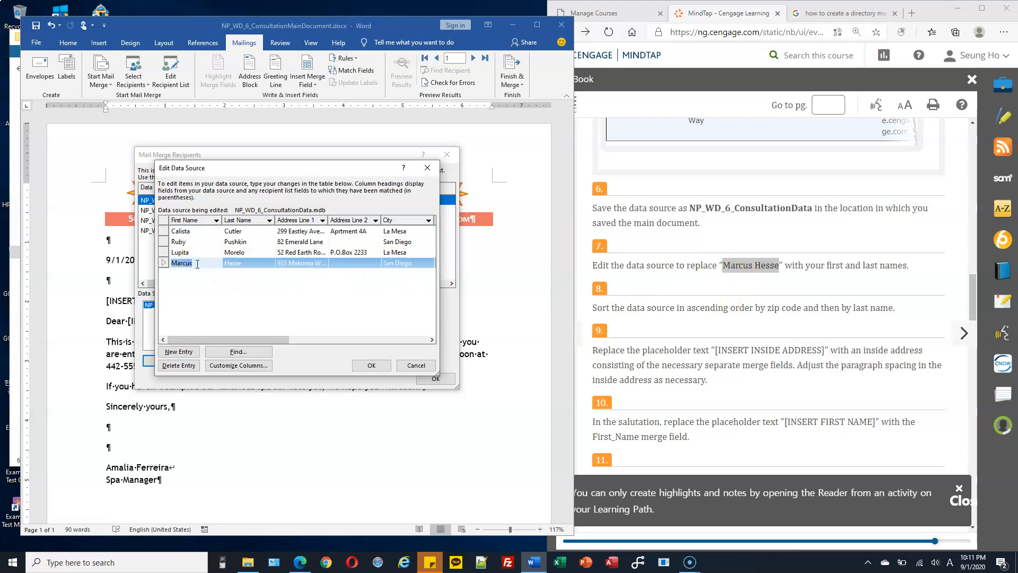
text(SE)
key(Tab)
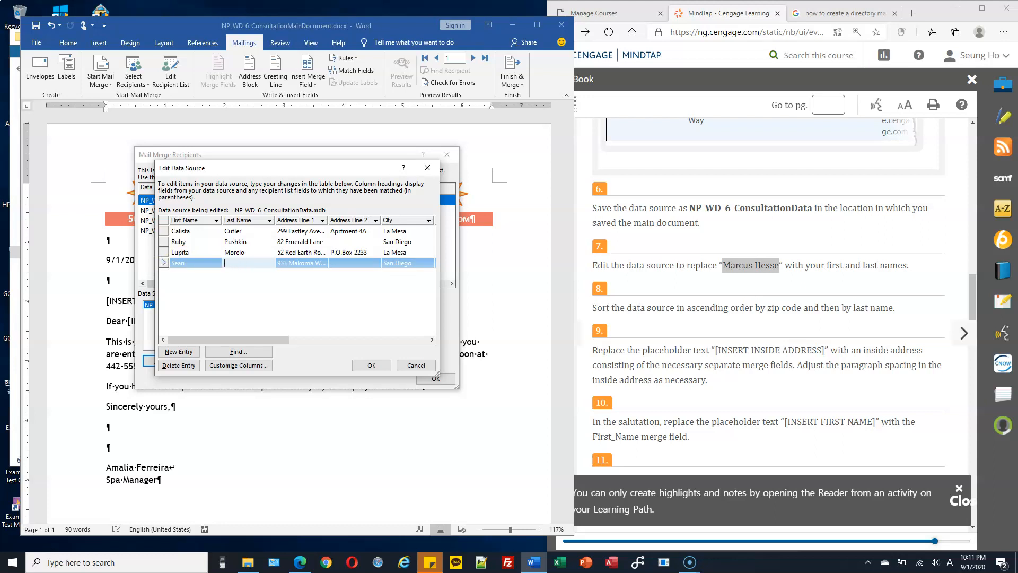
text(Pak)
drag(626, 308, 893, 314)
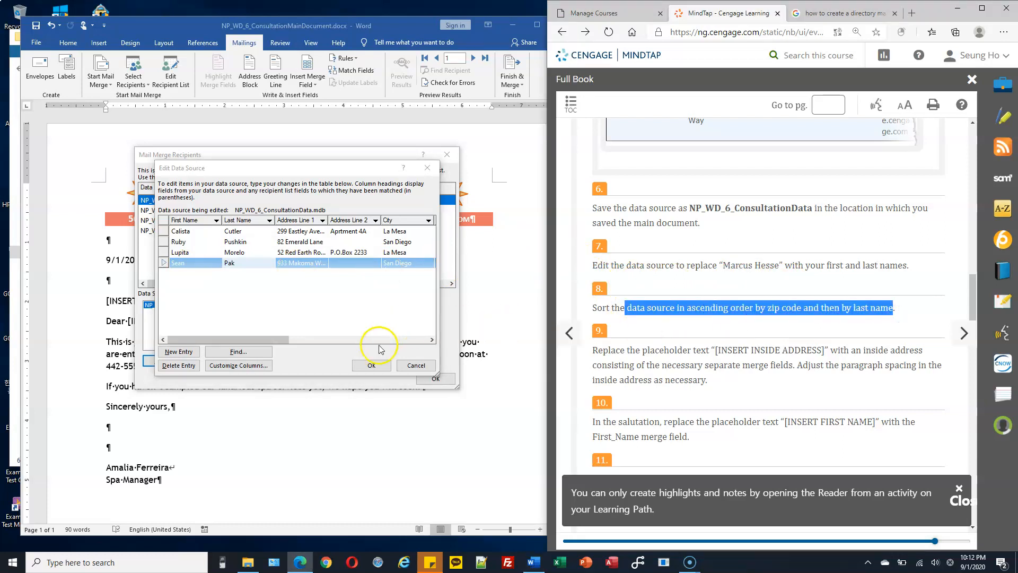
click(377, 365)
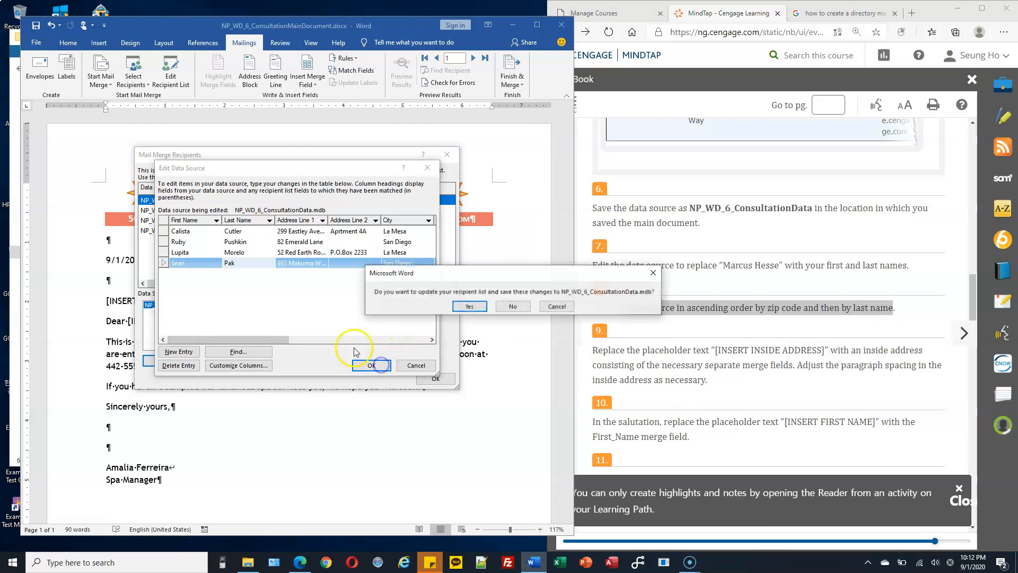
click(468, 306)
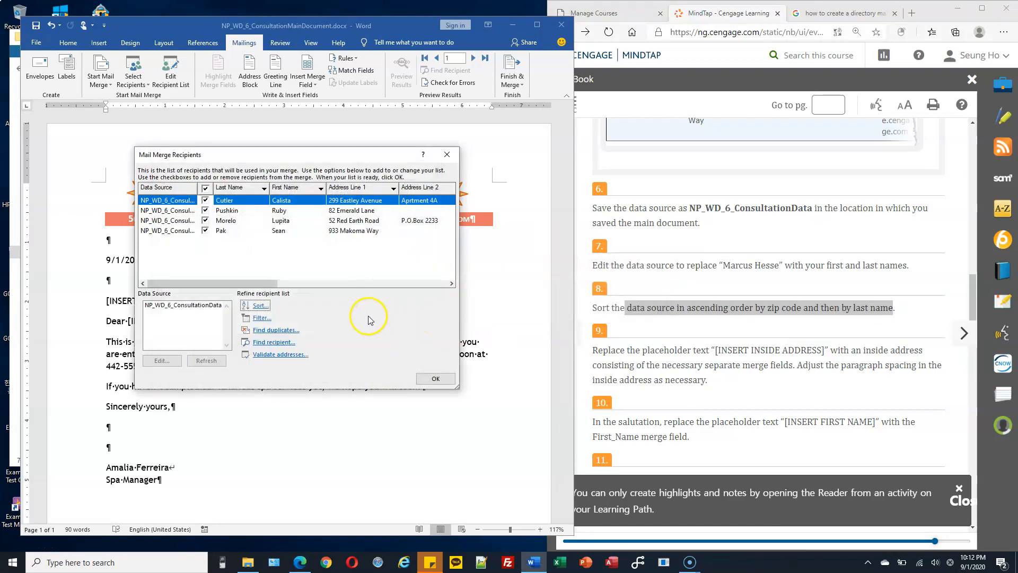
Step: Sort the recipients ascending by ZIP Code, then by Last Name
click(262, 310)
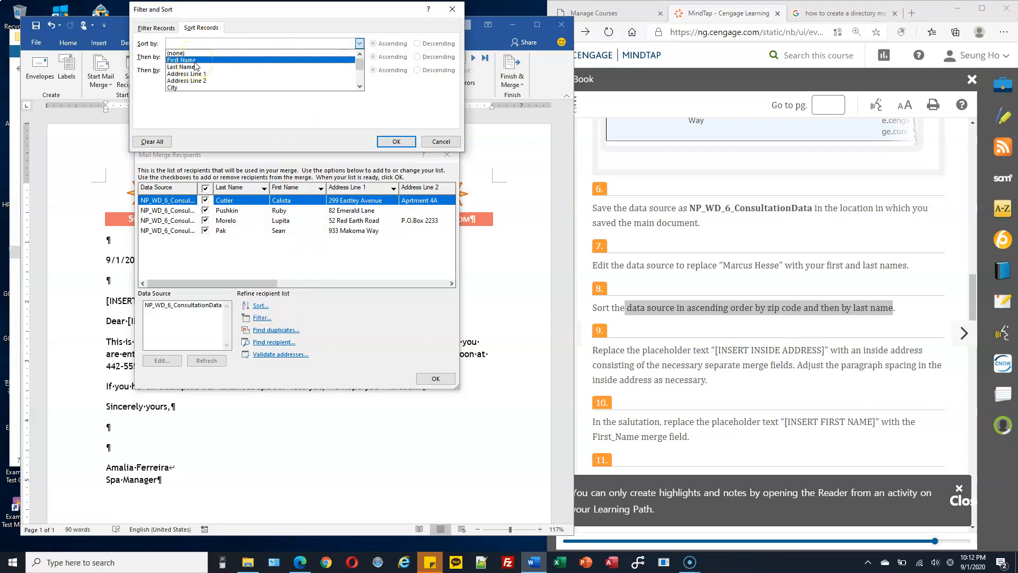
scroll(211, 68, down, 3)
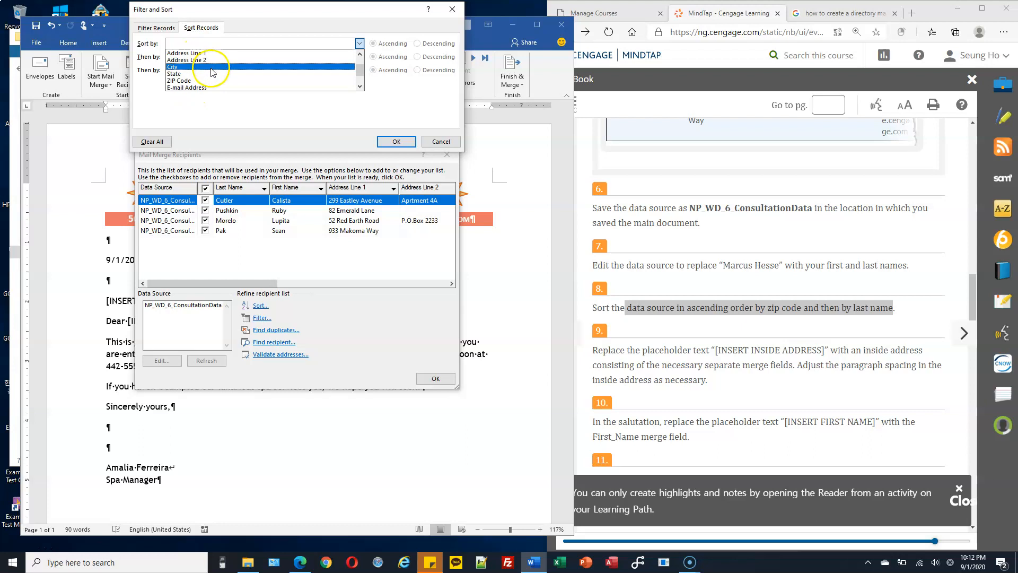
scroll(206, 74, down, 1)
click(204, 75)
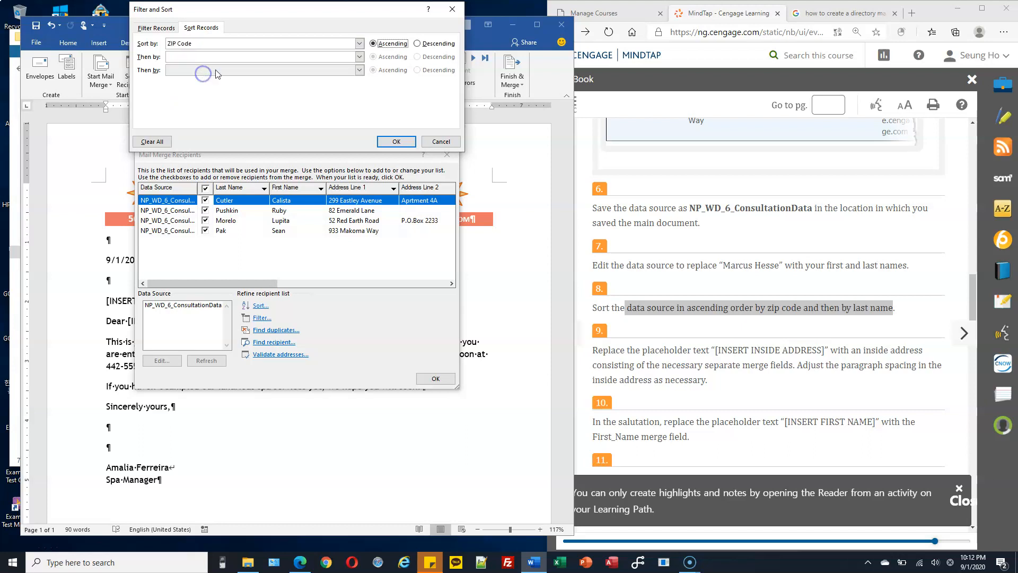
click(360, 56)
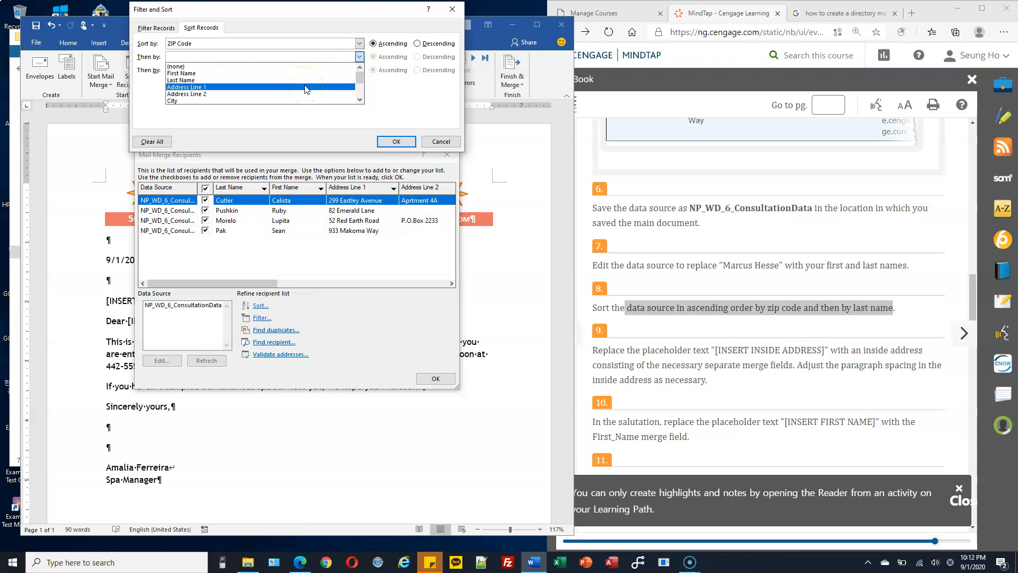
click(269, 79)
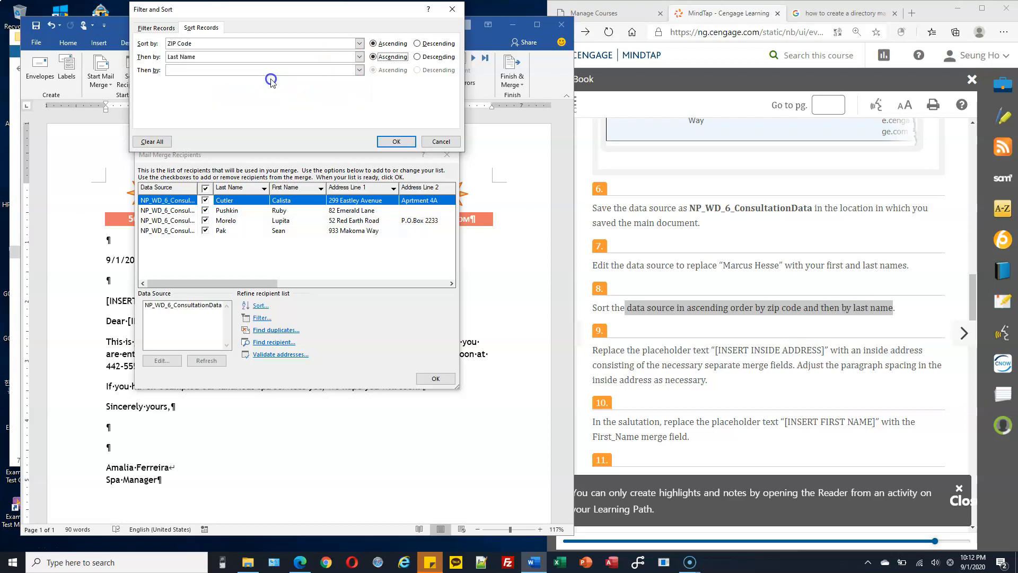
click(396, 142)
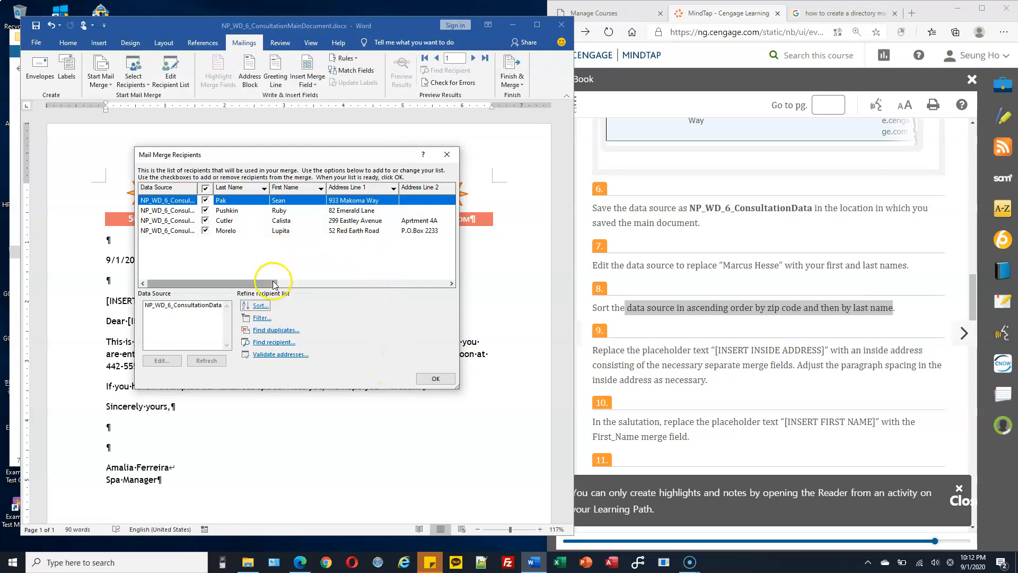
Step: Review the sorted recipient list, then close it to return to the letter
drag(270, 284, 339, 284)
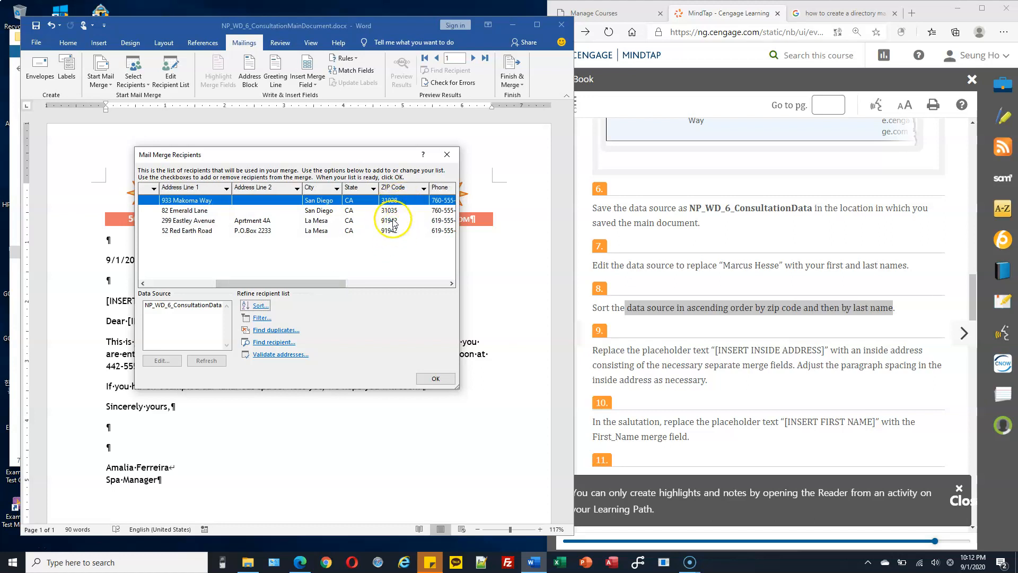
drag(336, 284, 263, 283)
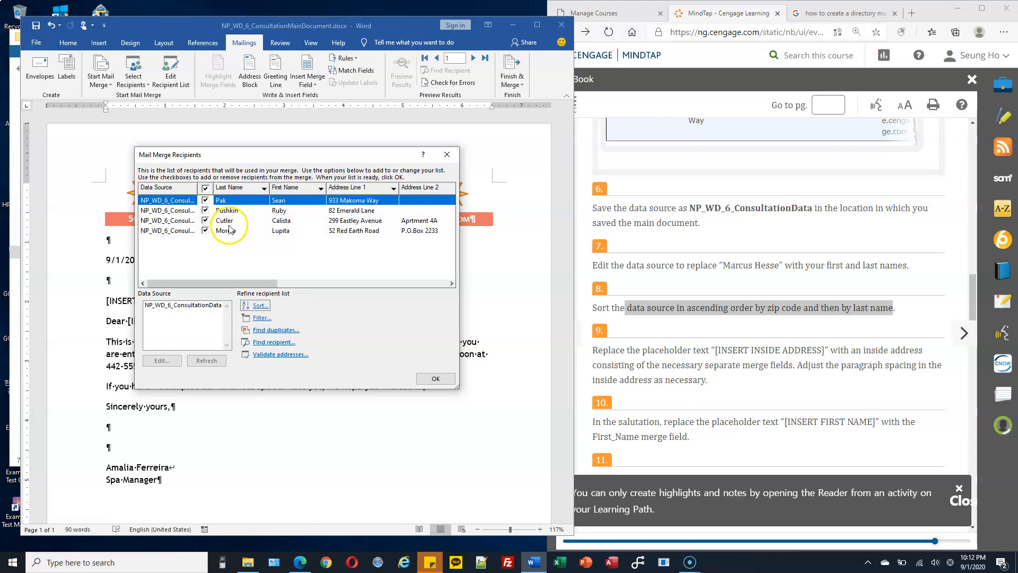
click(433, 378)
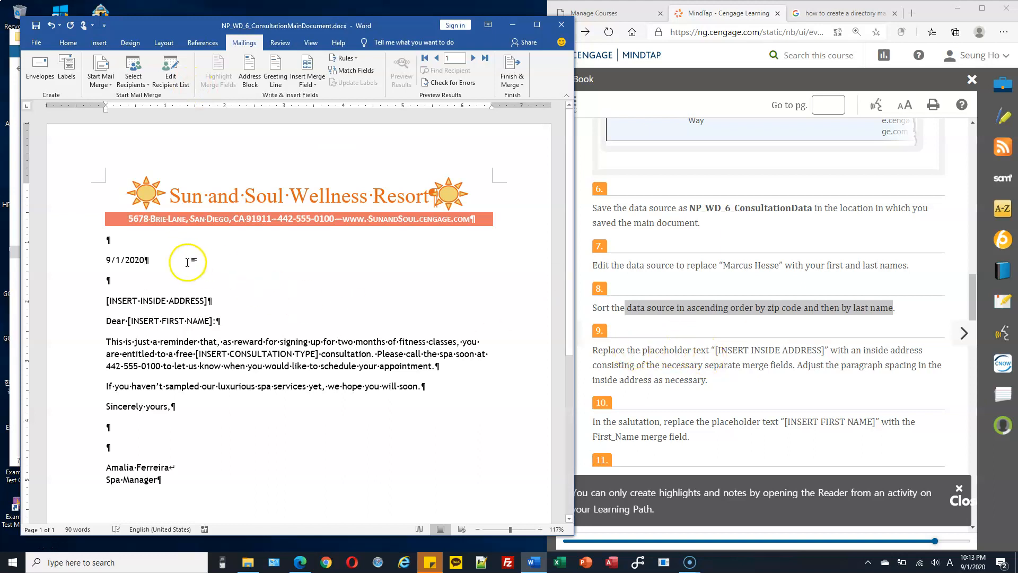
click(159, 298)
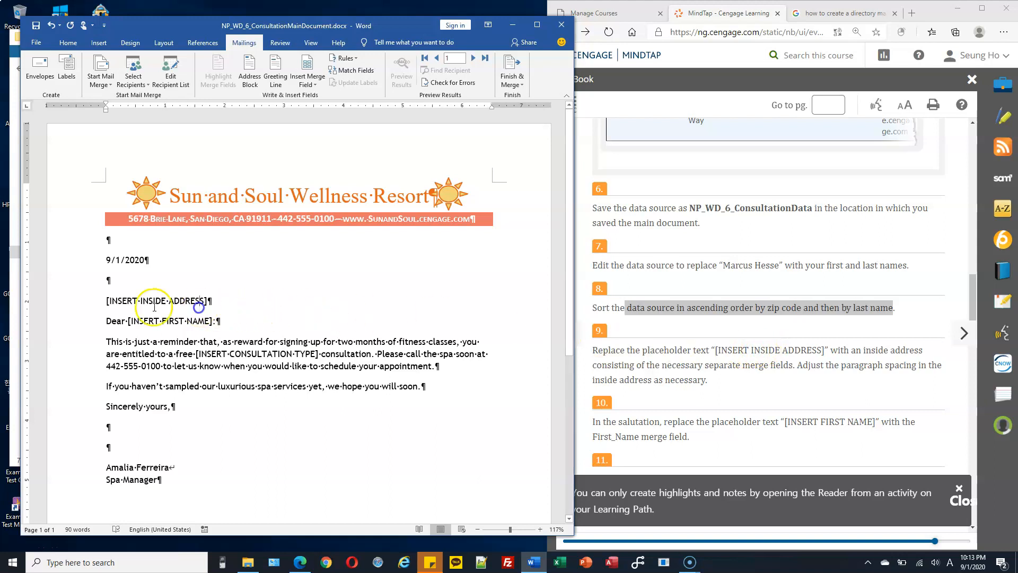
Step: Replace [INSERT INSIDE ADDRESS] with First_Name and Last_Name fields on the first line
click(114, 300)
drag(114, 300, 208, 301)
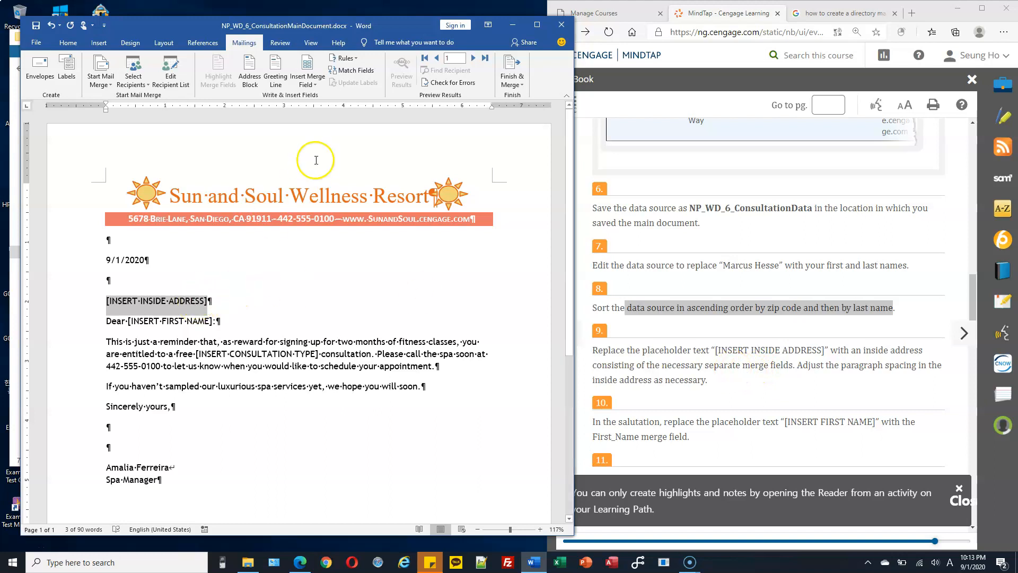
click(309, 85)
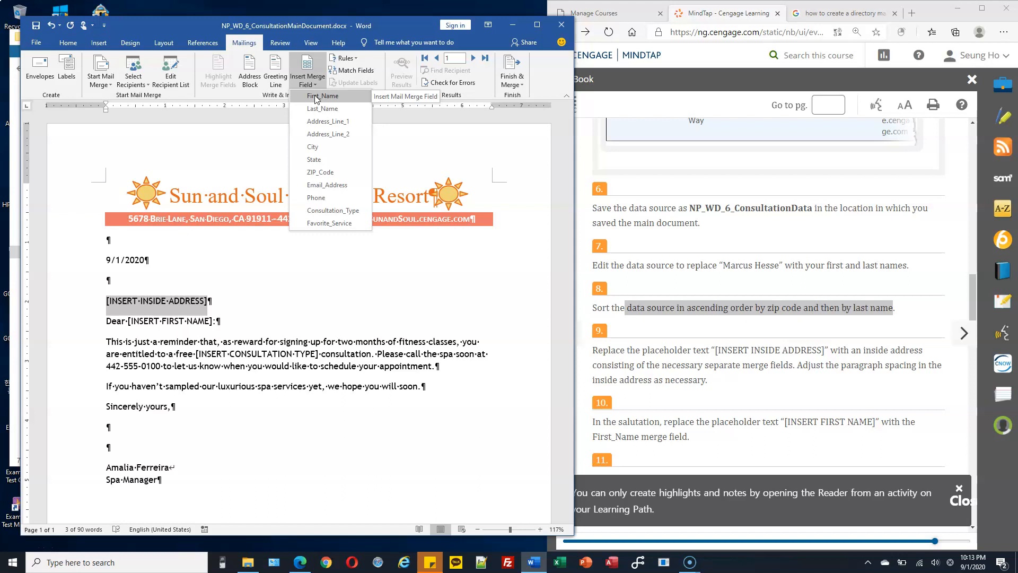
click(316, 96)
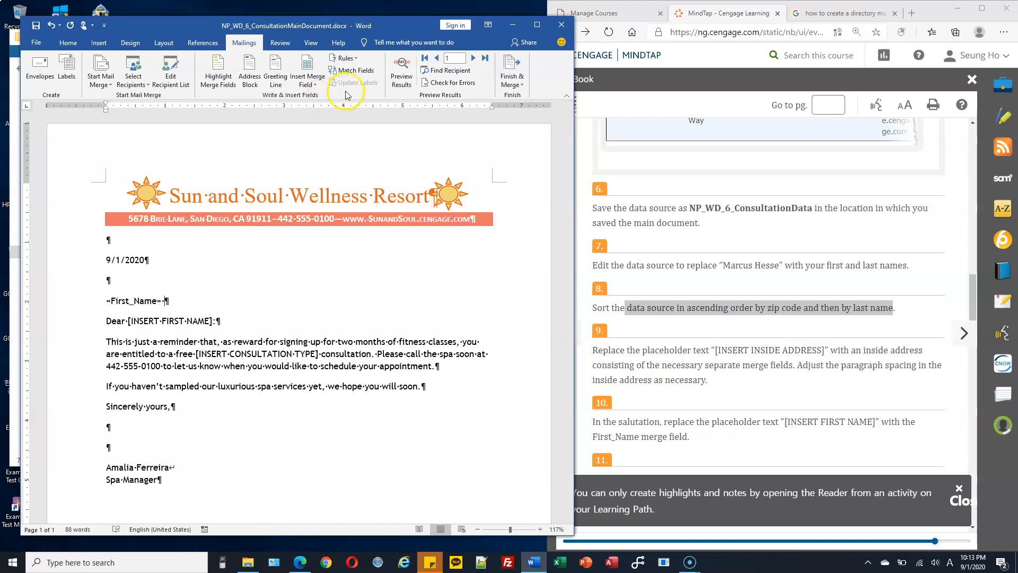
click(306, 82)
click(318, 110)
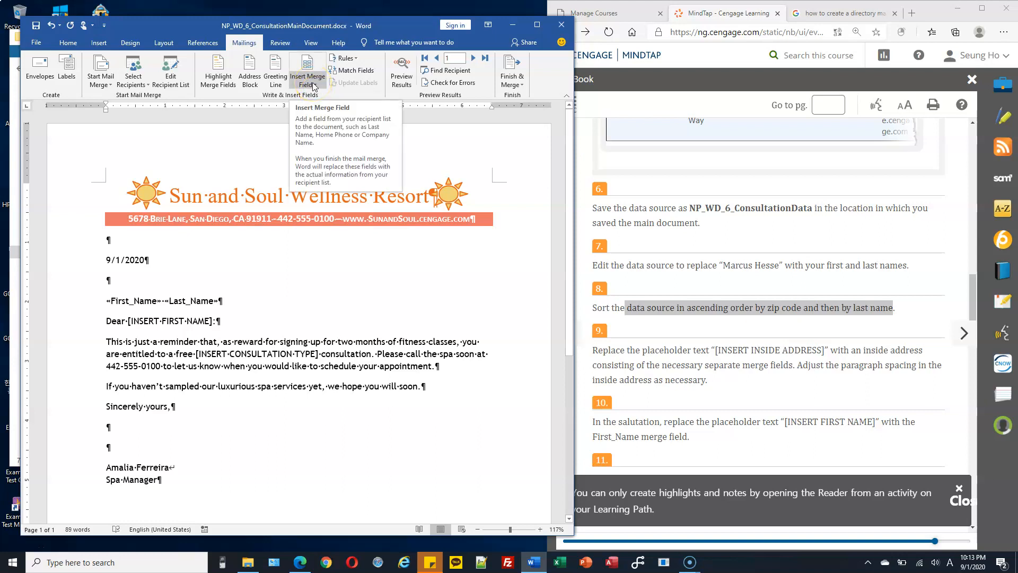
key(Return)
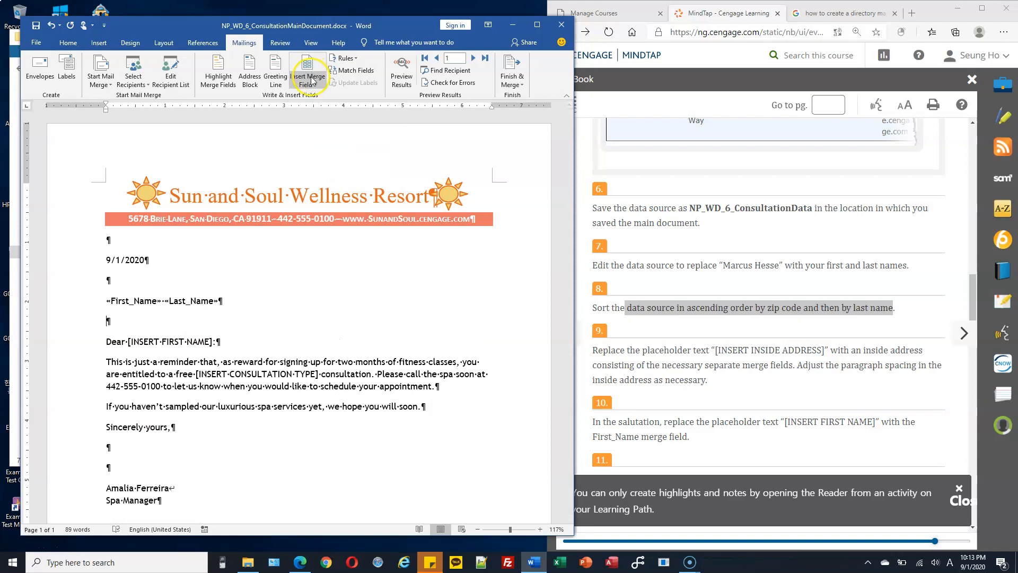
Step: Add Address_Line_1 and Address_Line_2 fields on their own lines
click(312, 82)
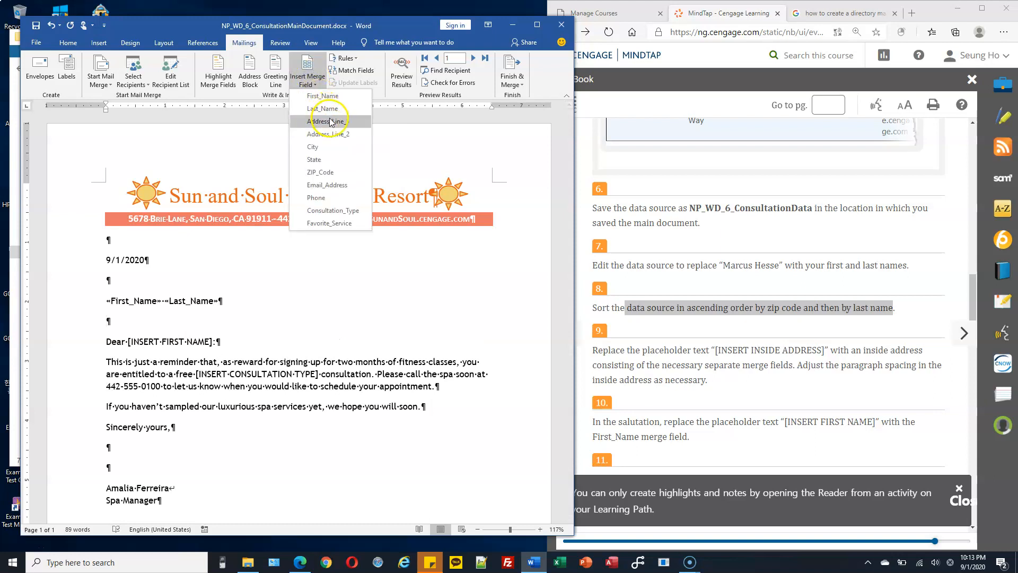
click(331, 122)
key(Return)
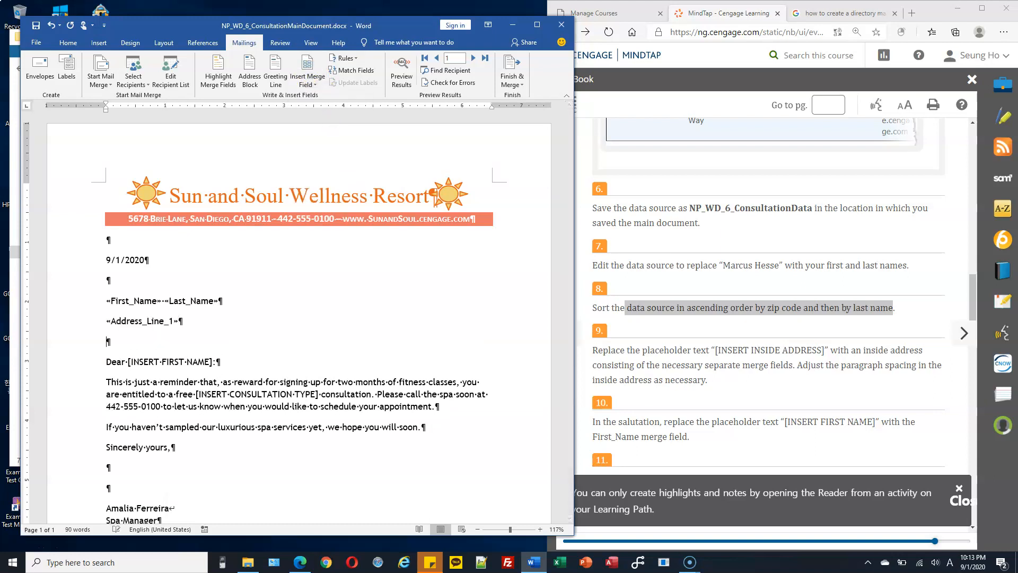
click(309, 84)
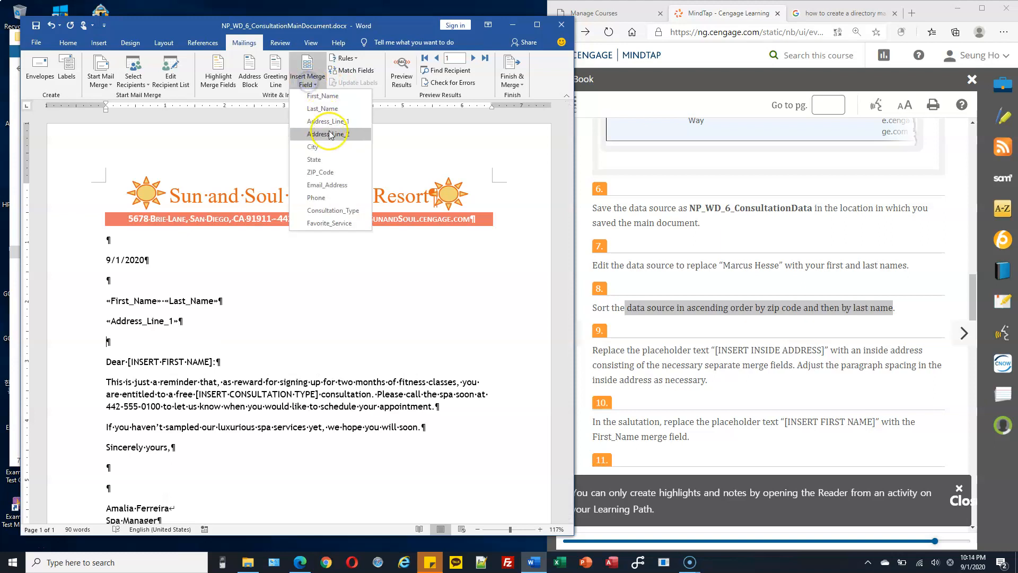
click(331, 133)
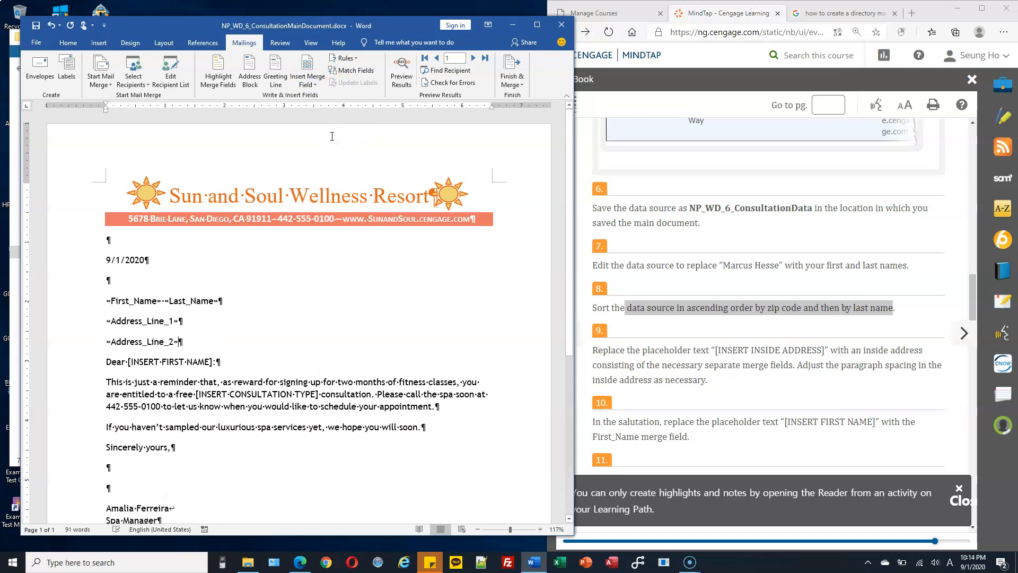
key(Return)
Step: Finish the address with a 'City, State ZIP_Code' line and a blank line after it
click(311, 84)
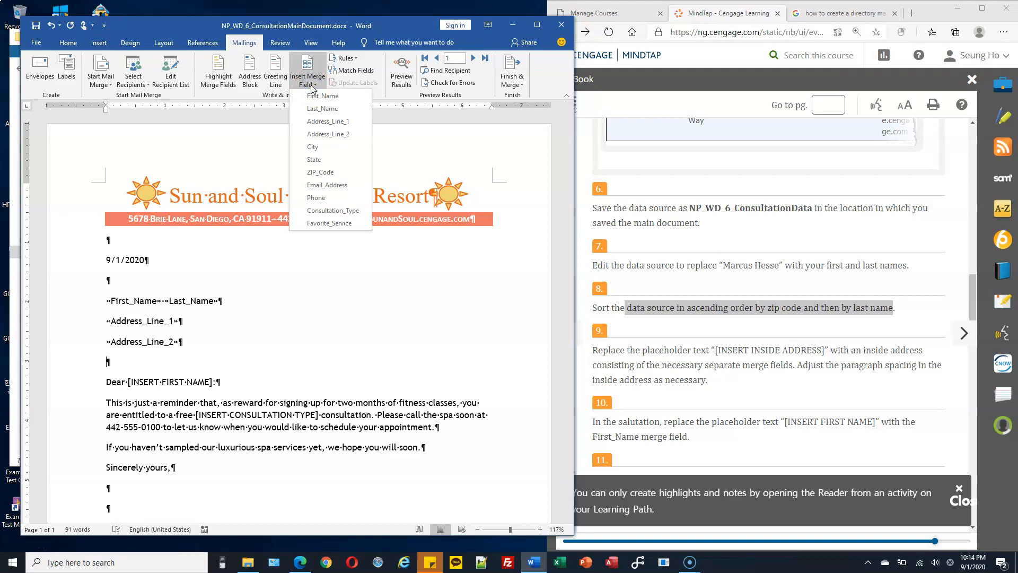
click(320, 147)
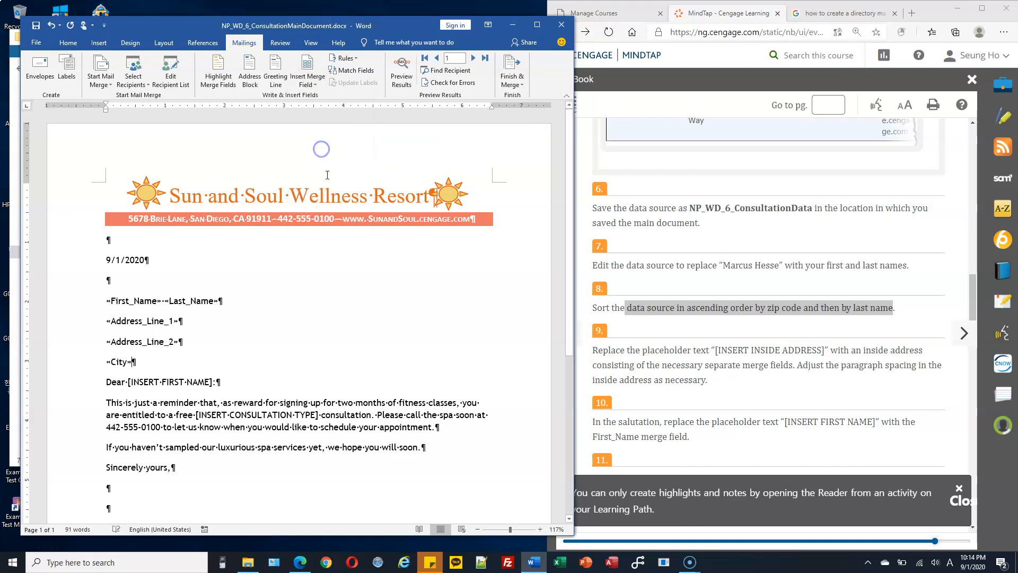
text(,)
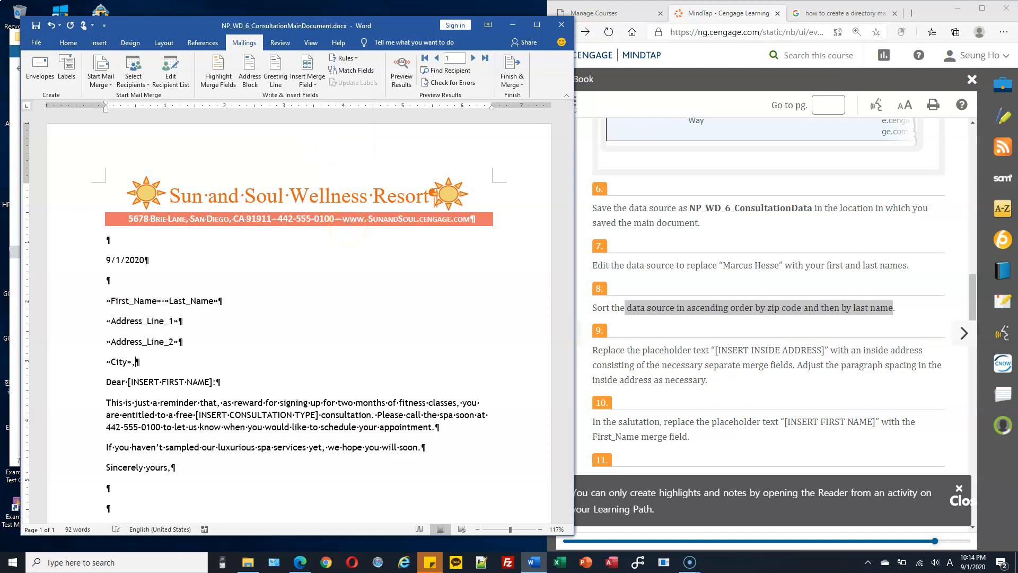
click(308, 79)
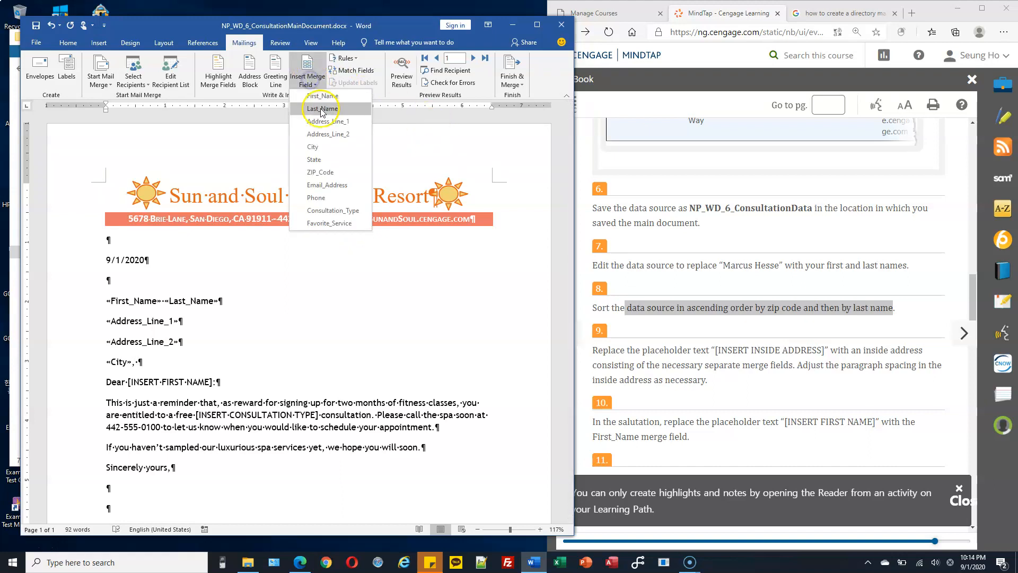
click(329, 159)
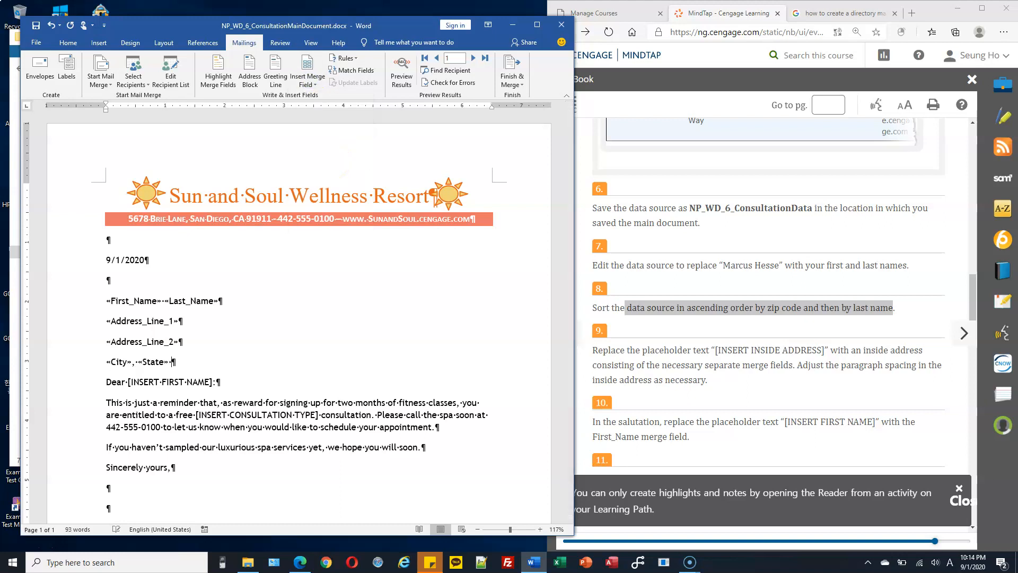
click(312, 85)
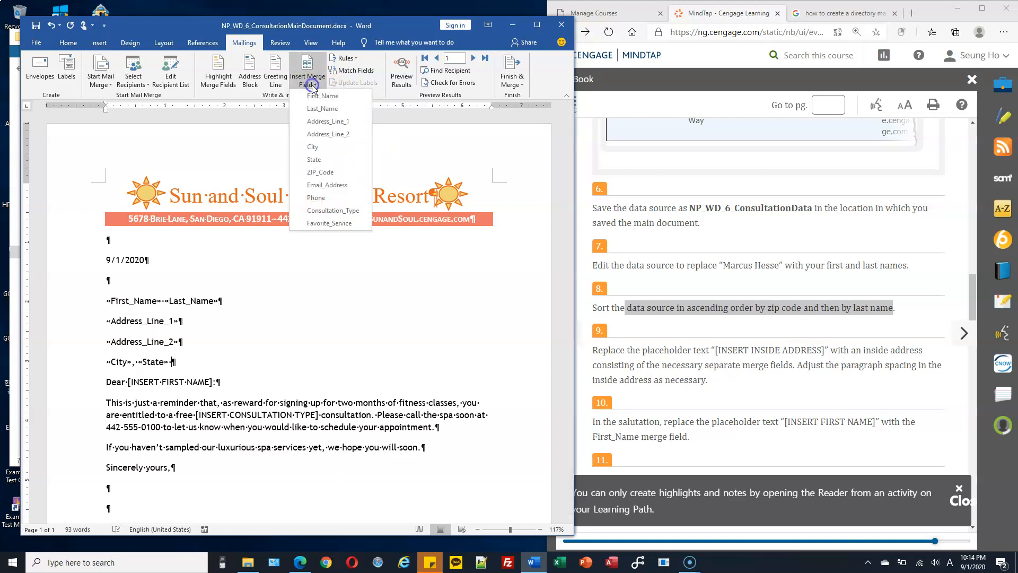
click(336, 171)
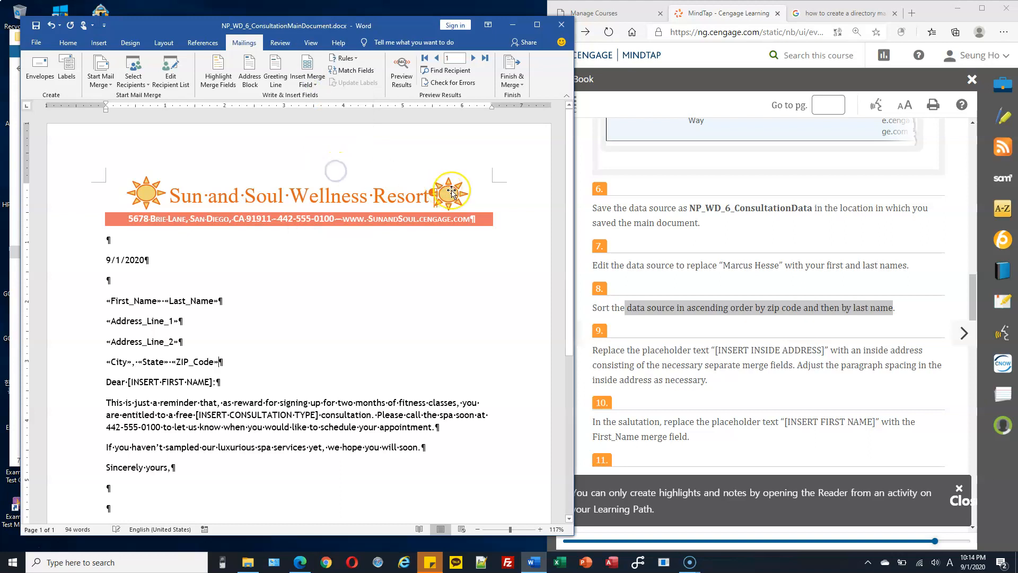
key(Return)
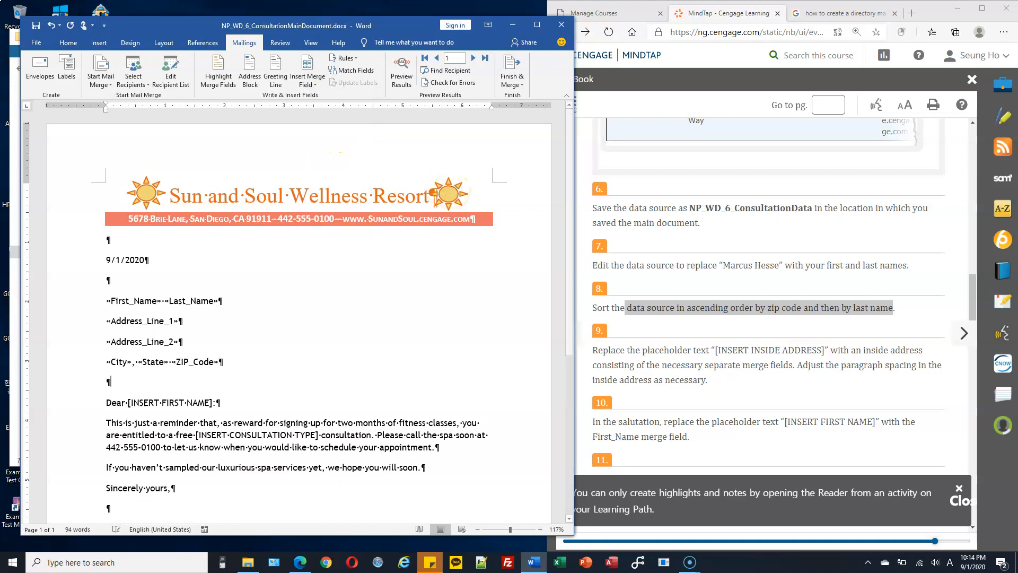
click(318, 90)
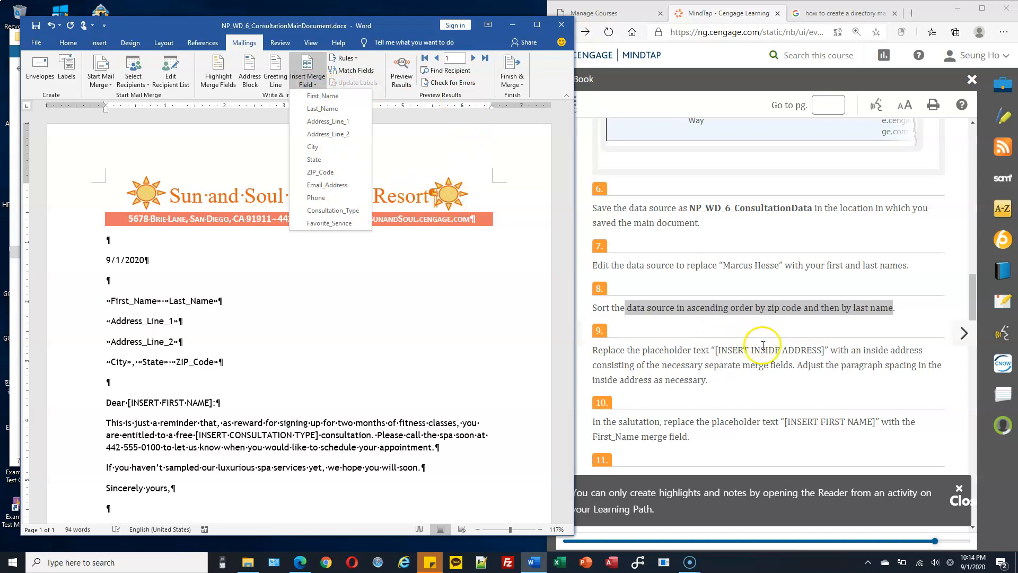
Step: Check step 9 of the instructions, then select the name line and both street-address lines
click(703, 372)
scroll(701, 361, down, 1)
scroll(701, 360, down, 2)
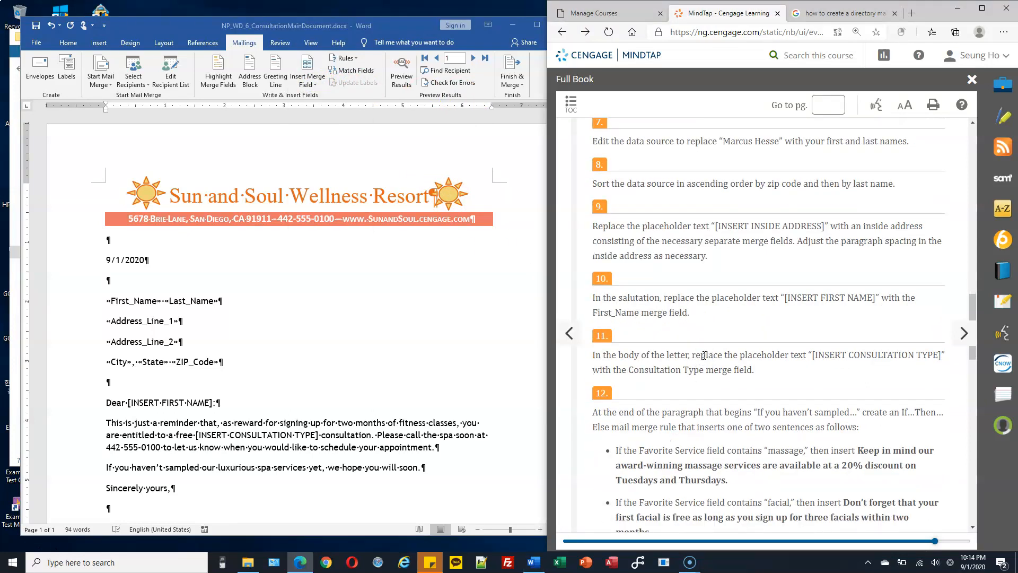
drag(797, 240, 664, 256)
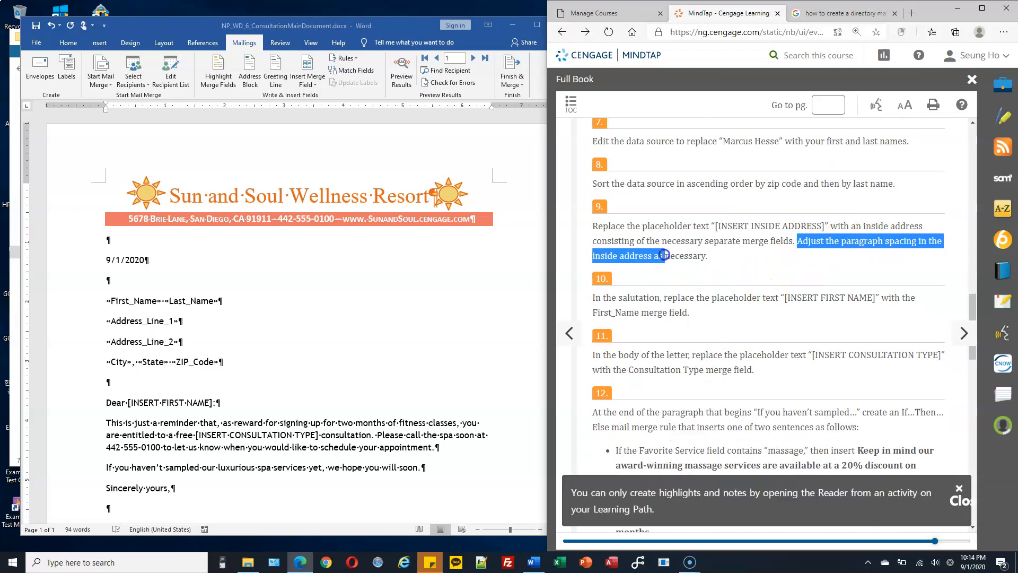
click(137, 306)
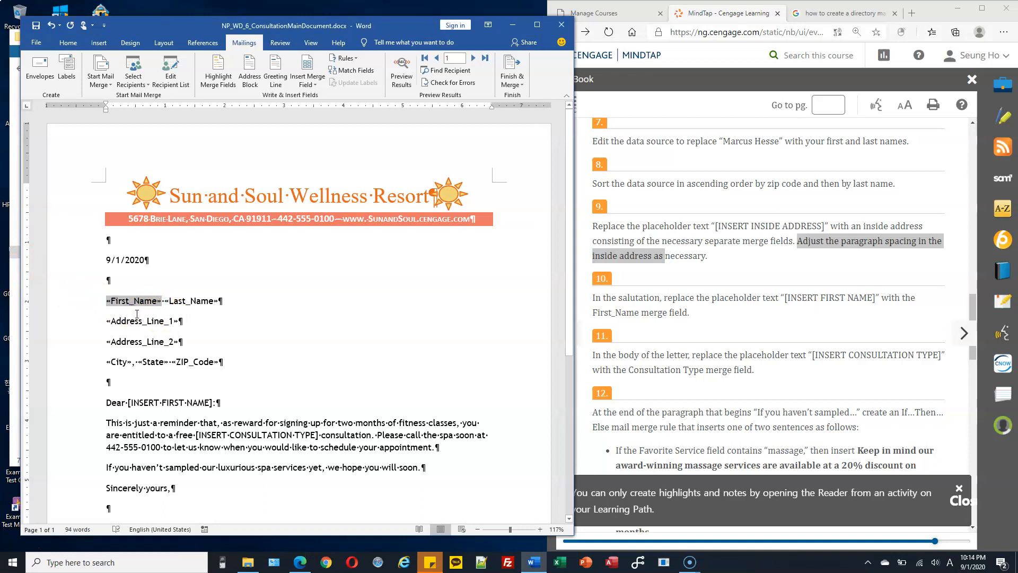
drag(84, 307, 79, 345)
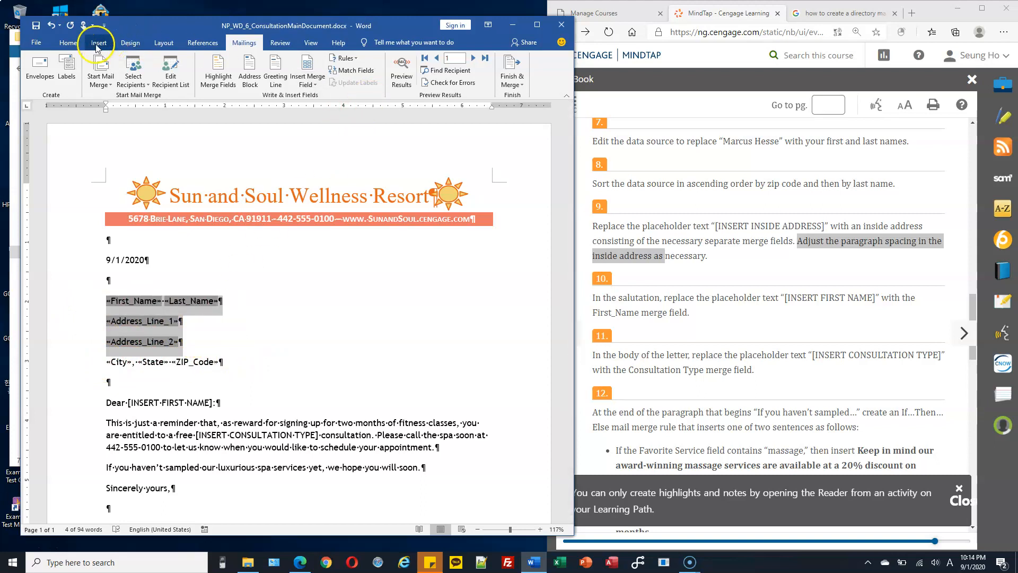
Step: Set Spacing After to 0 pt on the first three inside-address lines
click(69, 43)
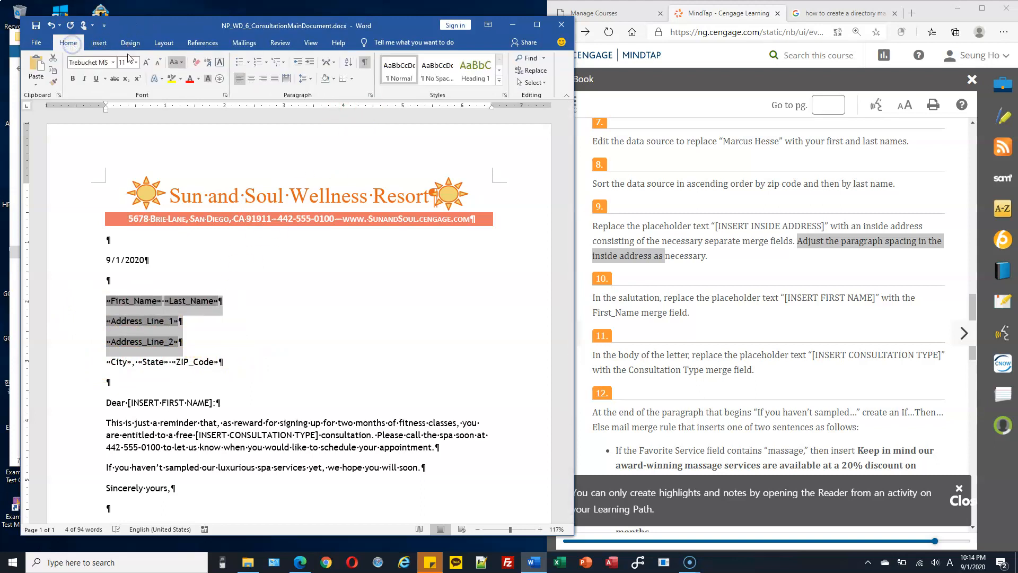
click(371, 96)
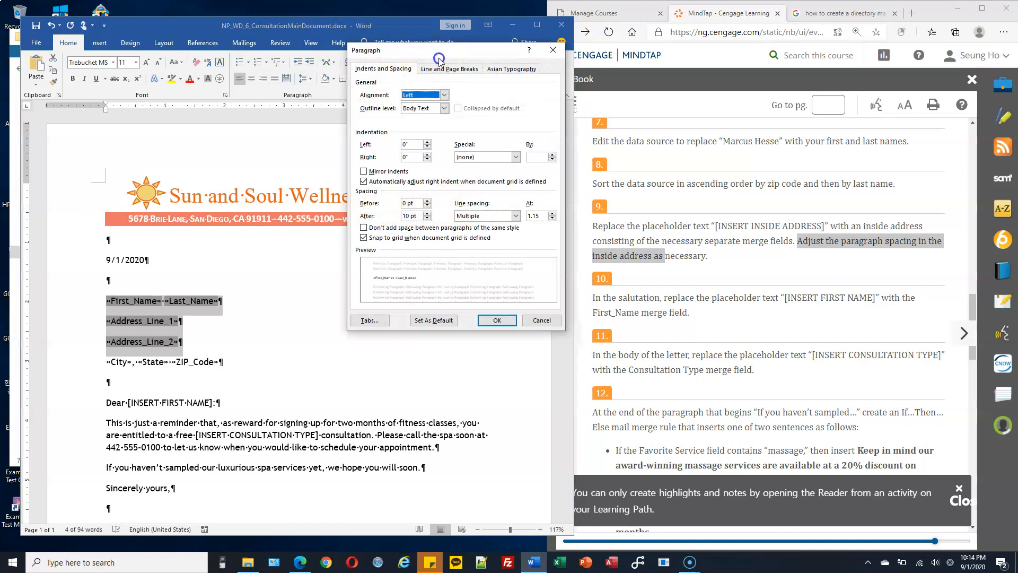
drag(439, 51, 438, 94)
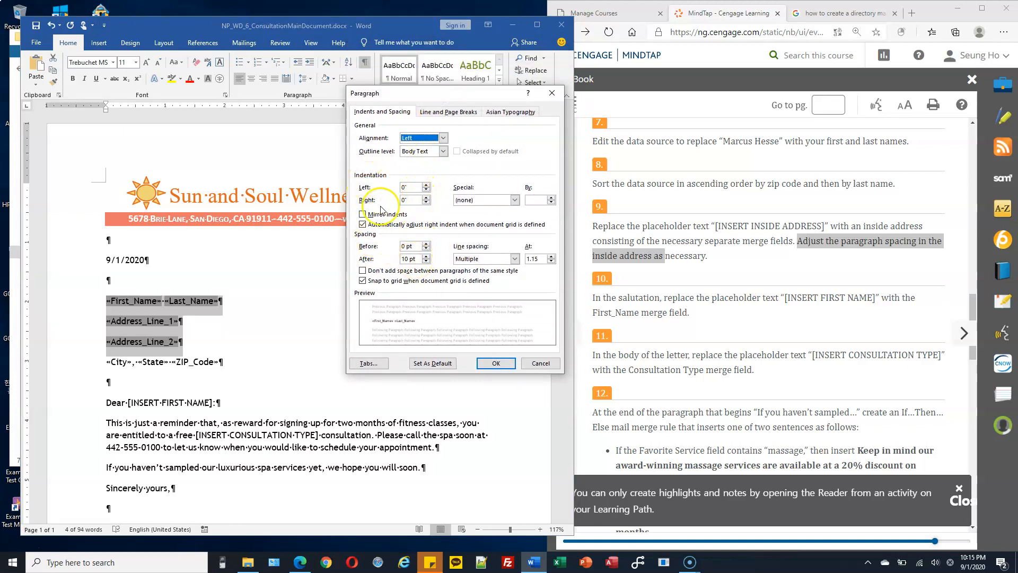
click(412, 258)
text(0)
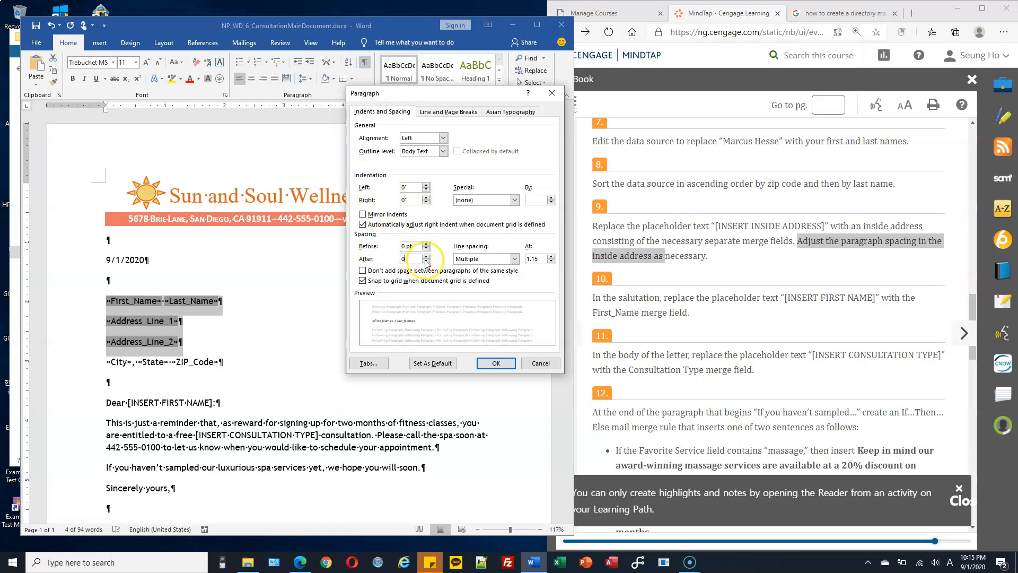
click(496, 363)
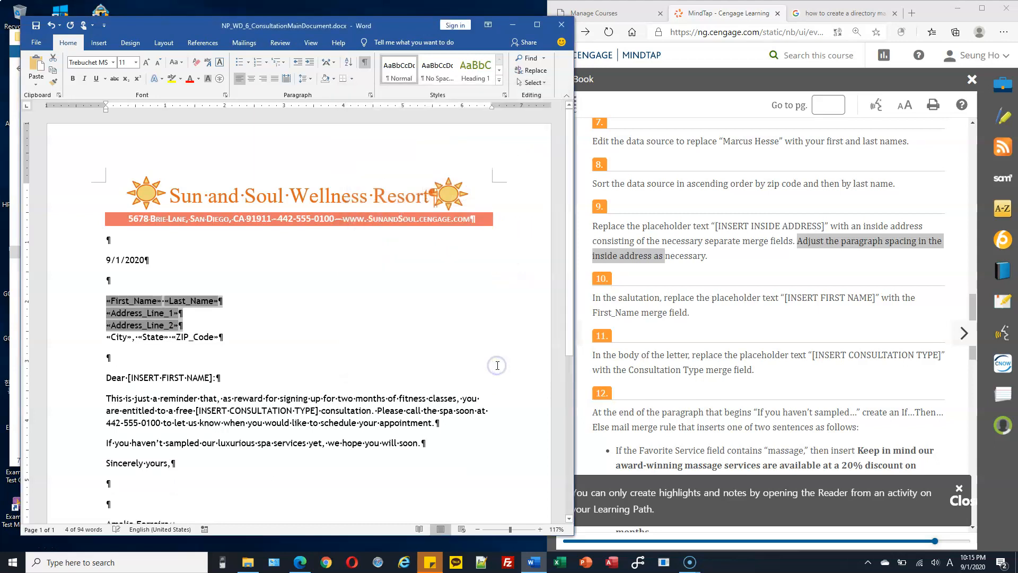
click(191, 314)
drag(85, 300, 86, 327)
click(225, 338)
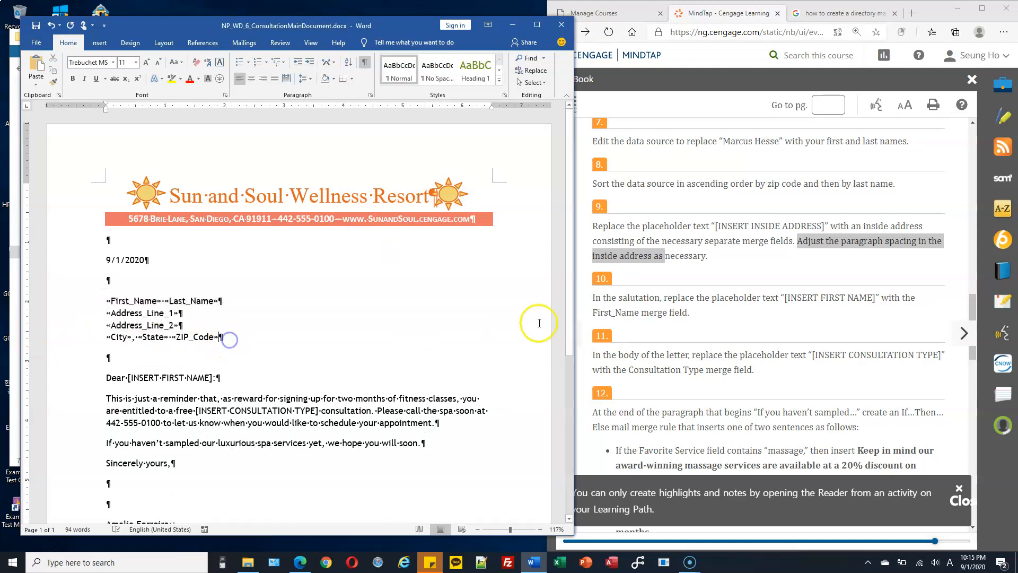
Step: Check the next placeholders in the instructions and scroll the letter to the salutation
scroll(802, 317, down, 1)
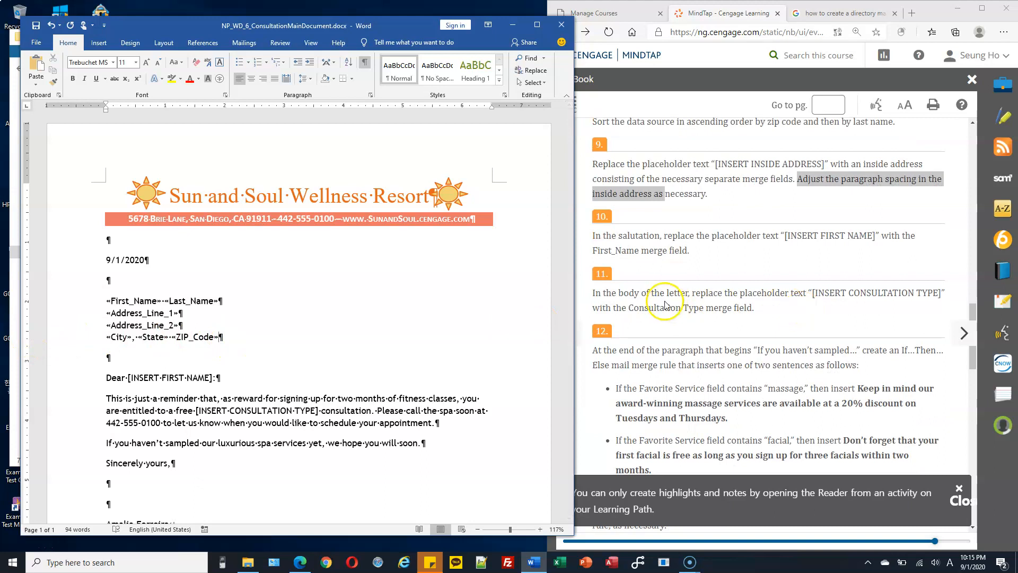
drag(624, 293, 669, 293)
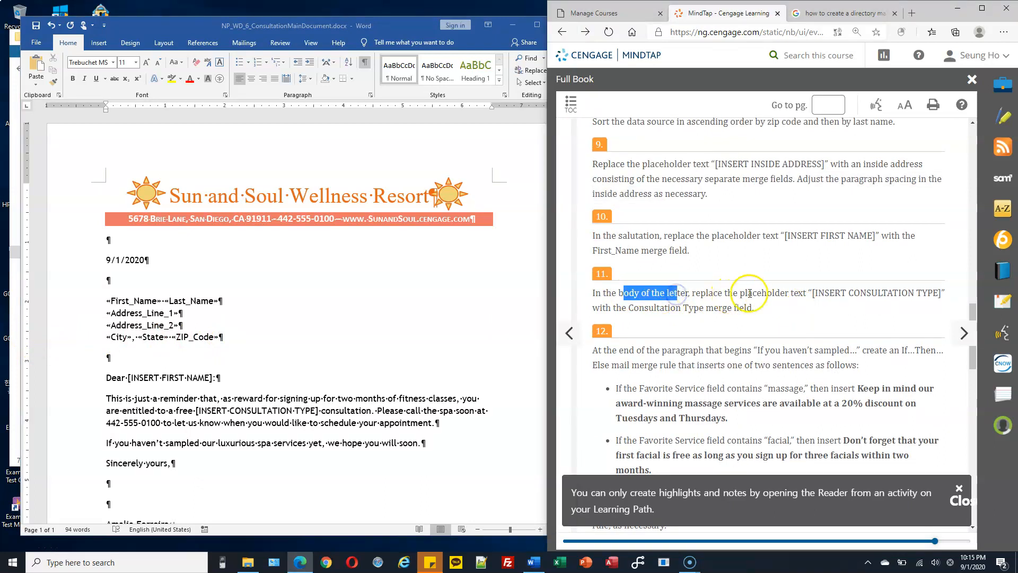
drag(814, 293, 939, 293)
scroll(327, 299, down, 1)
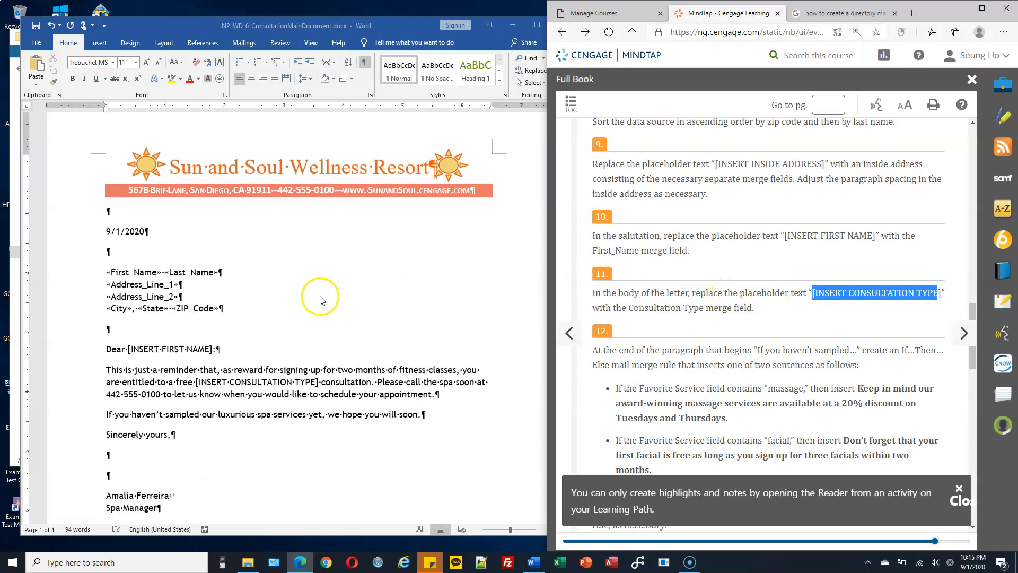
click(188, 332)
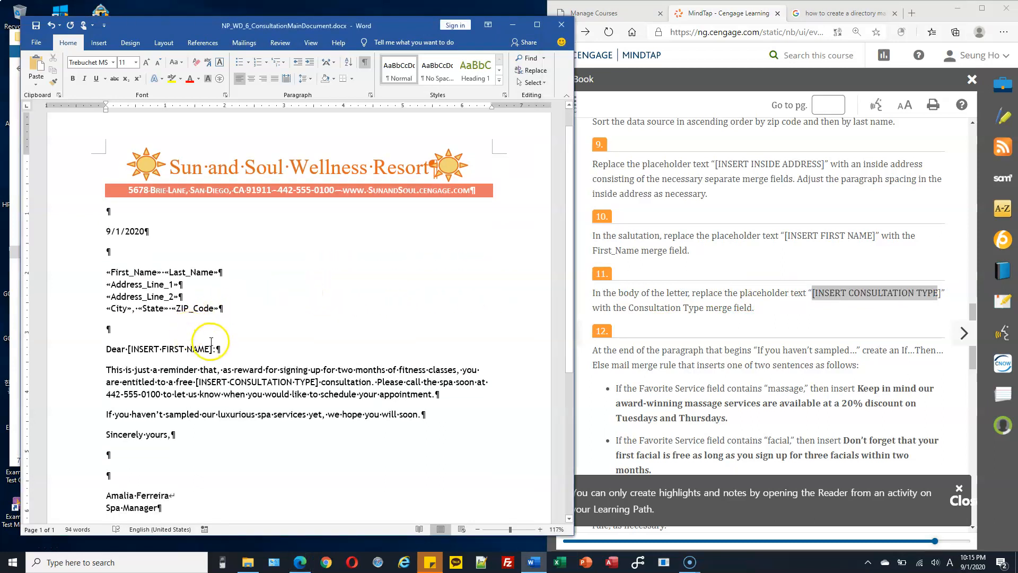
scroll(209, 332, down, 1)
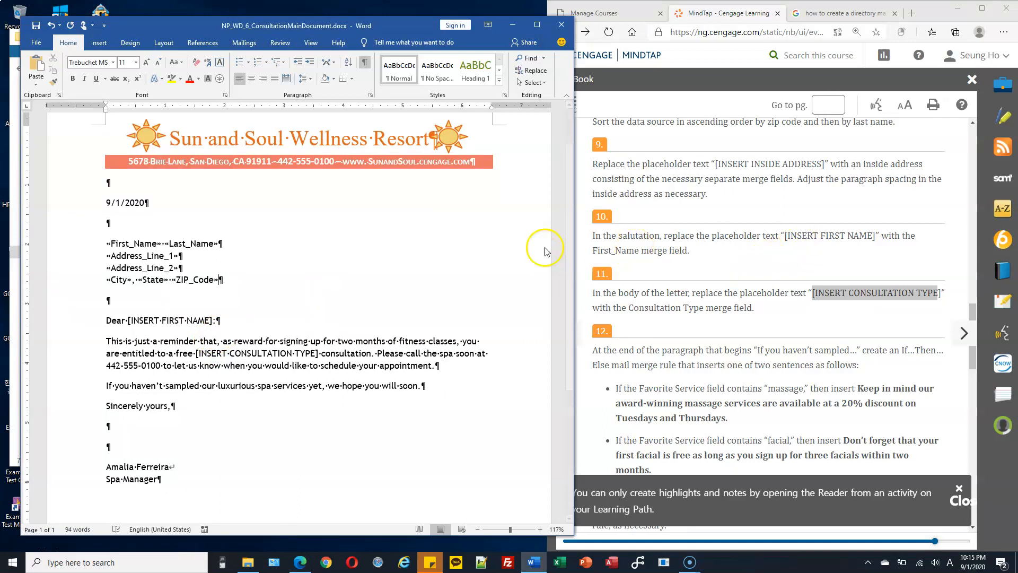
Step: Swap [INSERT FIRST NAME] for the First_Name field so the salutation reads 'Dear «First_Name»:'
click(130, 320)
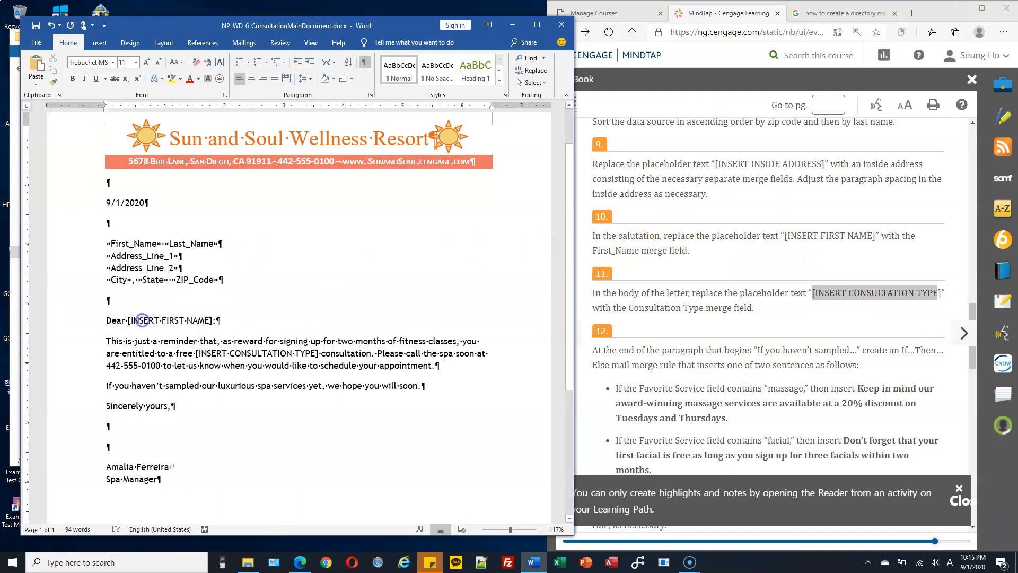
drag(129, 320, 213, 318)
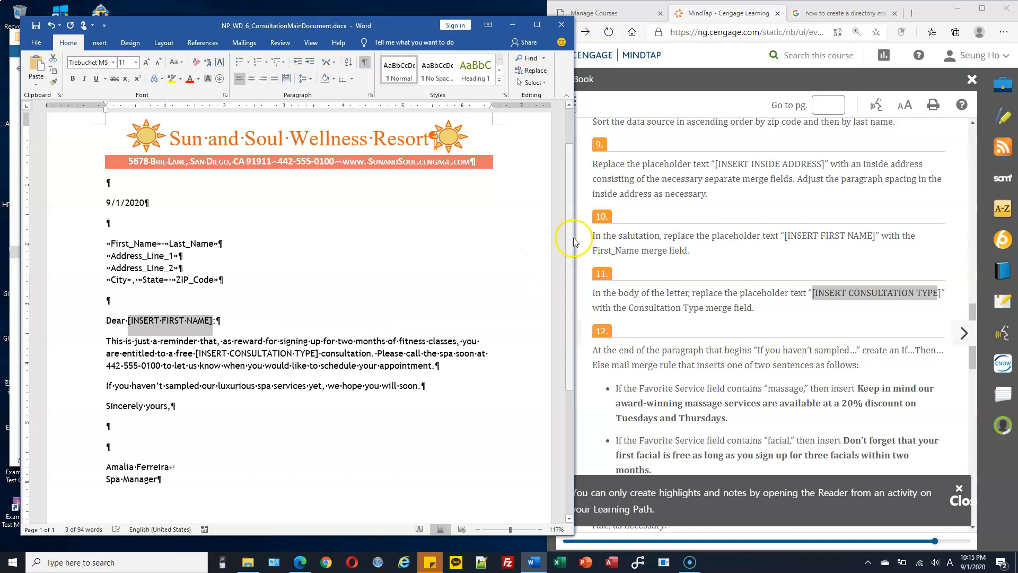
click(247, 45)
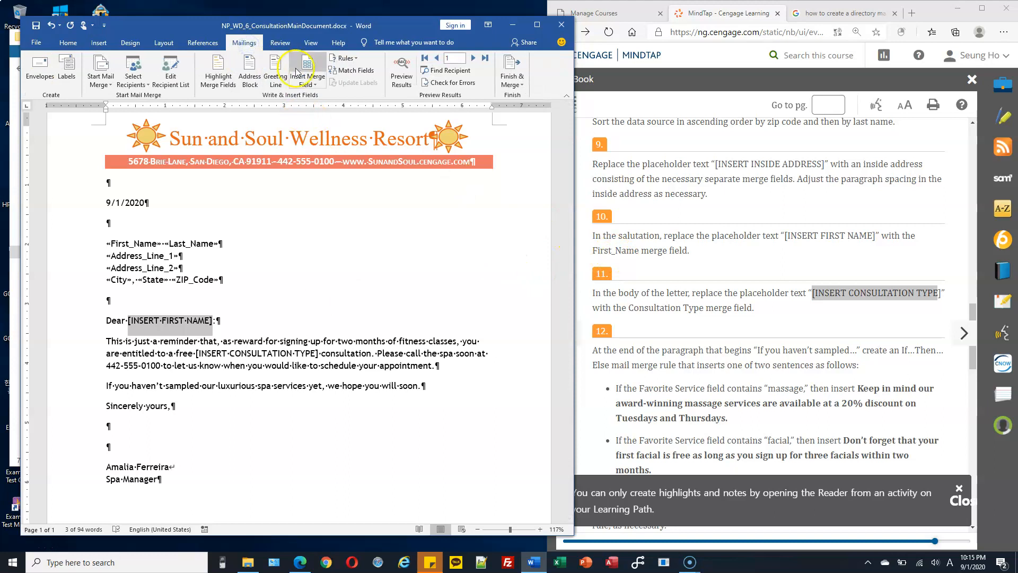
click(311, 84)
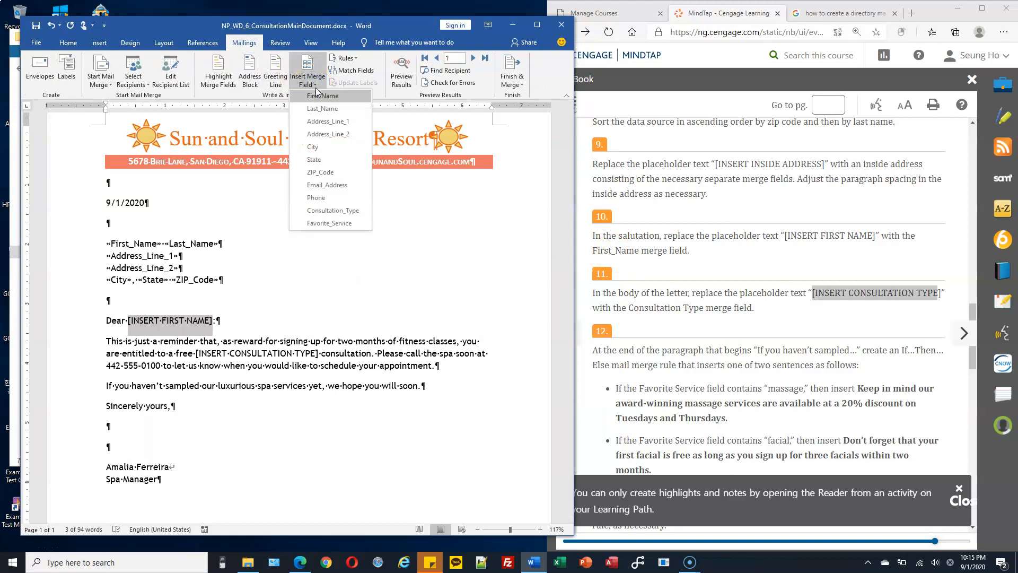
click(326, 98)
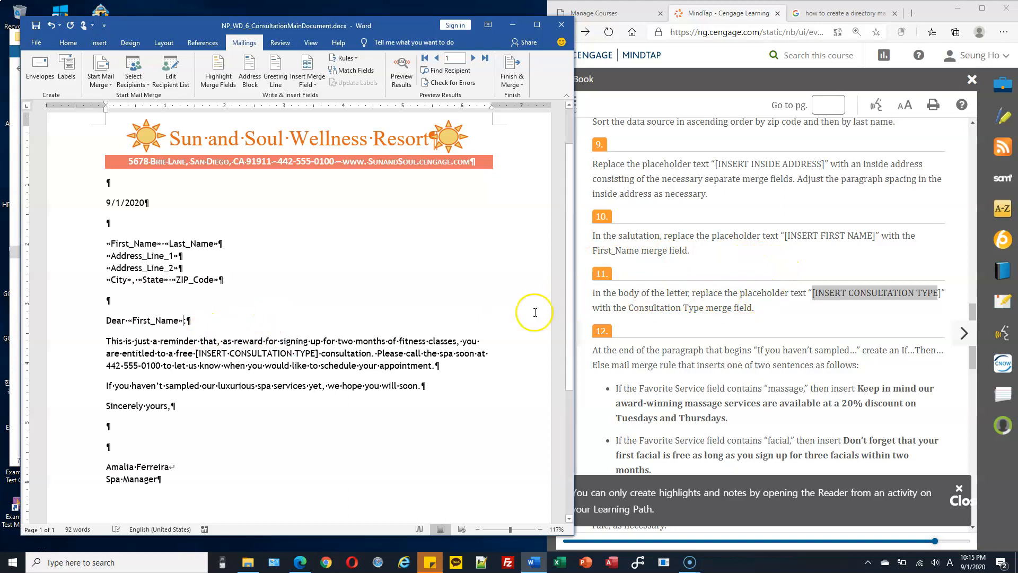
scroll(242, 347, down, 1)
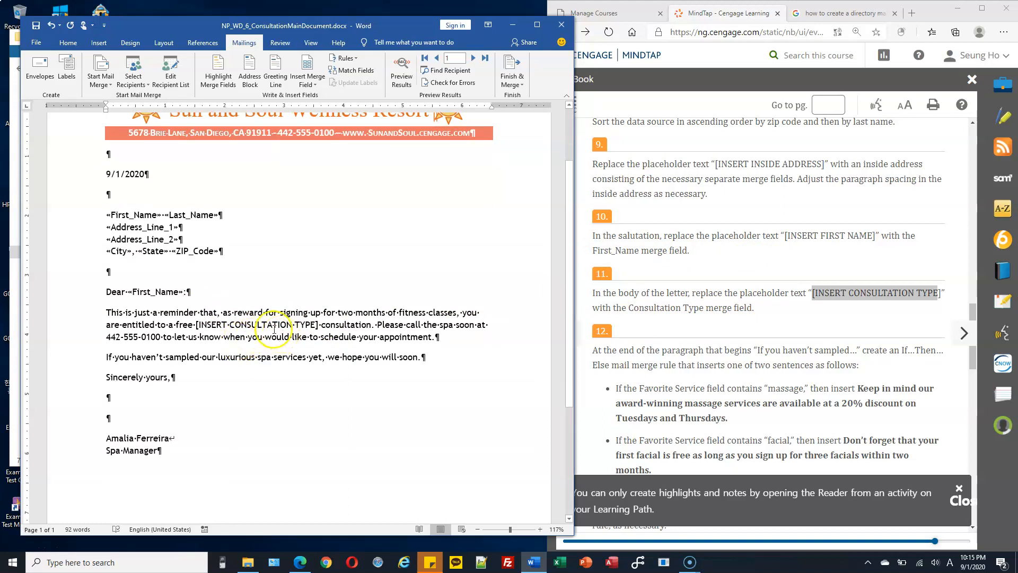
Step: Swap [INSERT CONSULTATION TYPE] for the Consultation_Type field in the 'free … consultation' sentence
drag(196, 325, 321, 324)
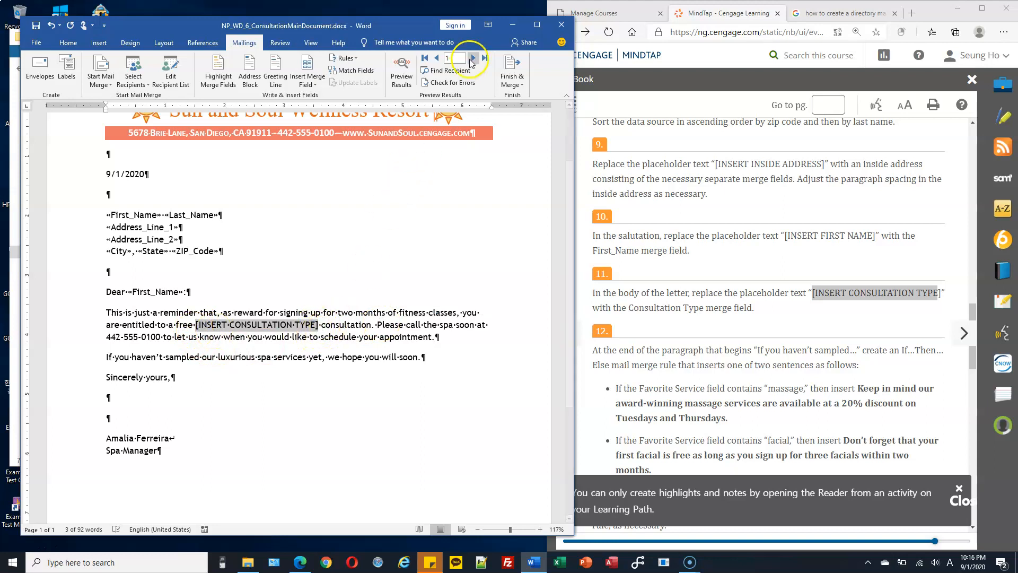
click(305, 88)
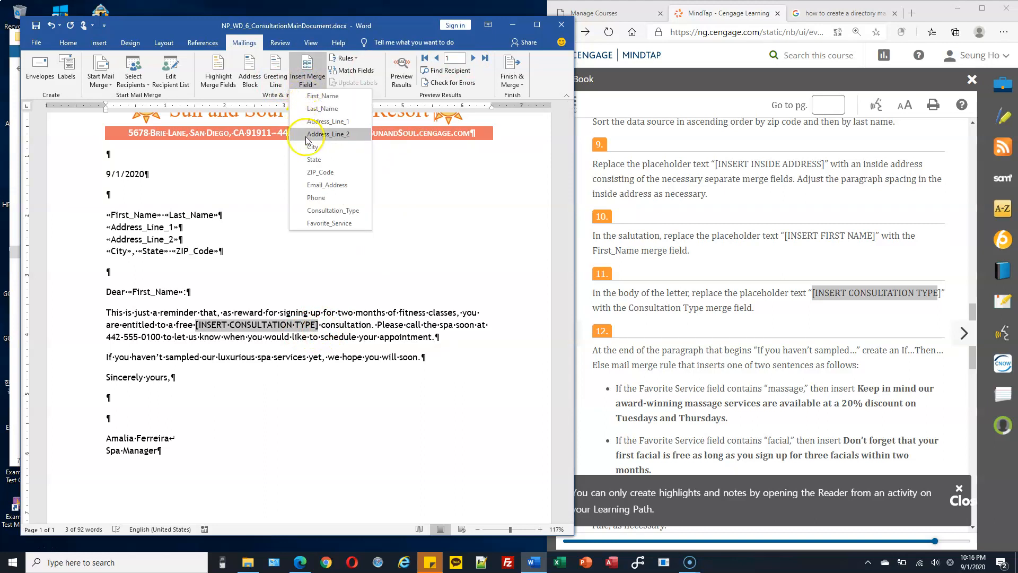
click(346, 211)
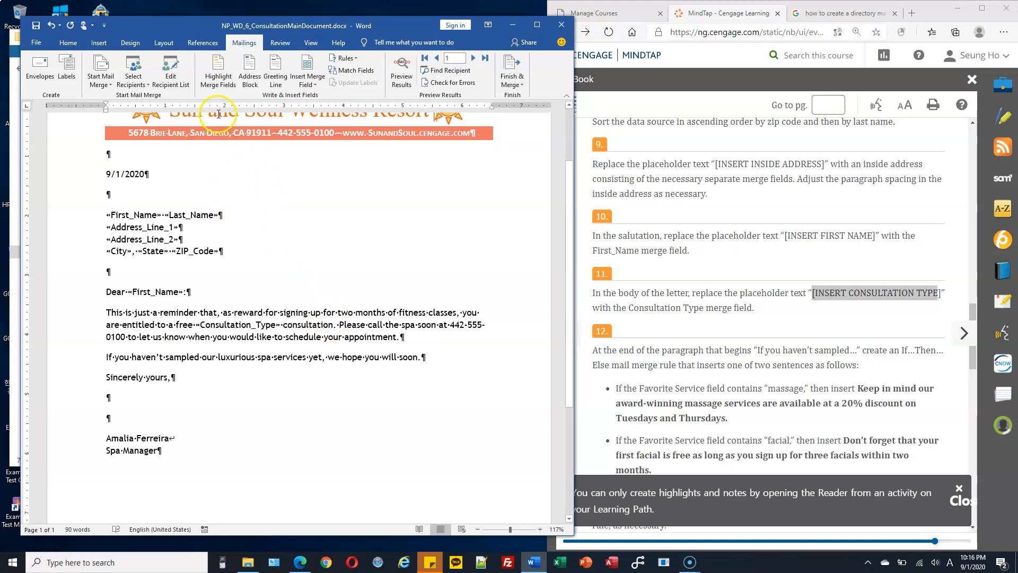
click(215, 73)
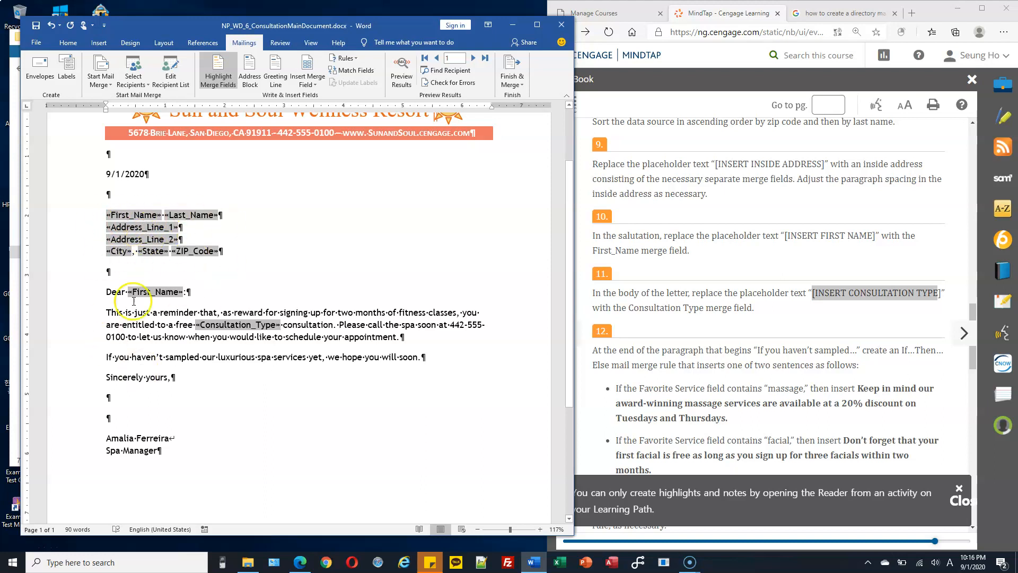
Step: Read step 12, then place the cursor after 'soon.' in the 'If you haven't sampled' paragraph
scroll(763, 344, down, 3)
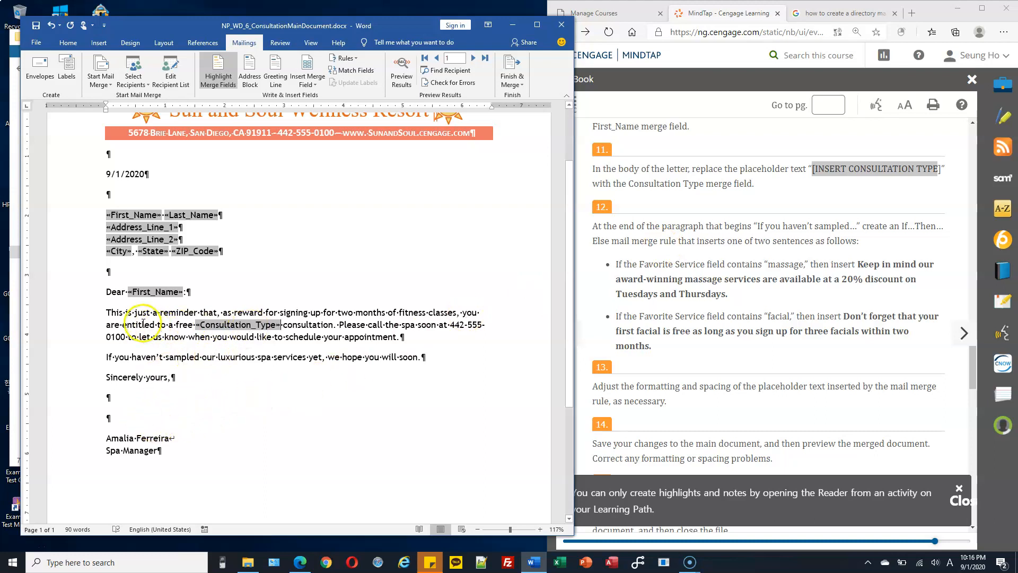
scroll(362, 327, down, 1)
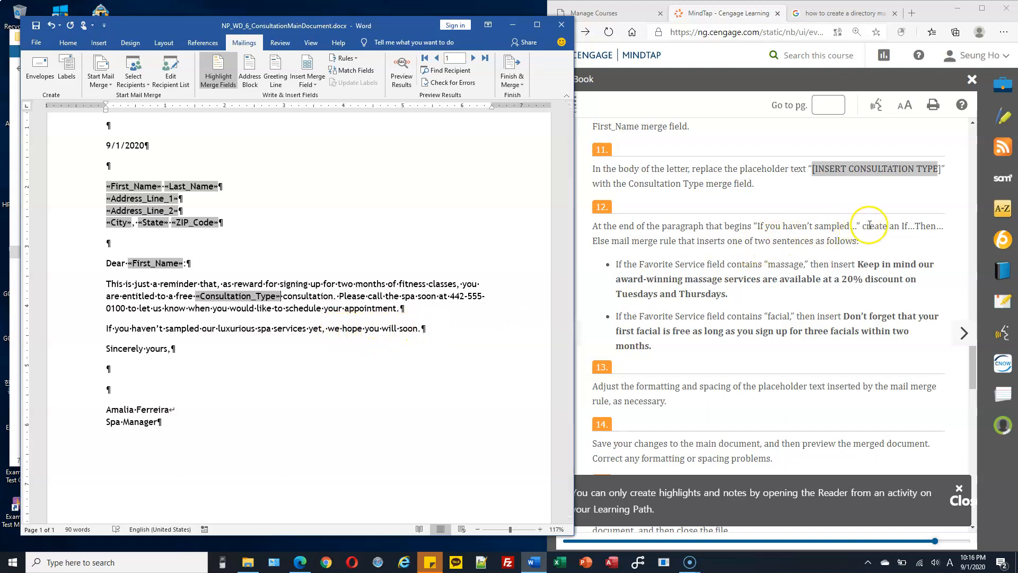
drag(901, 225, 674, 242)
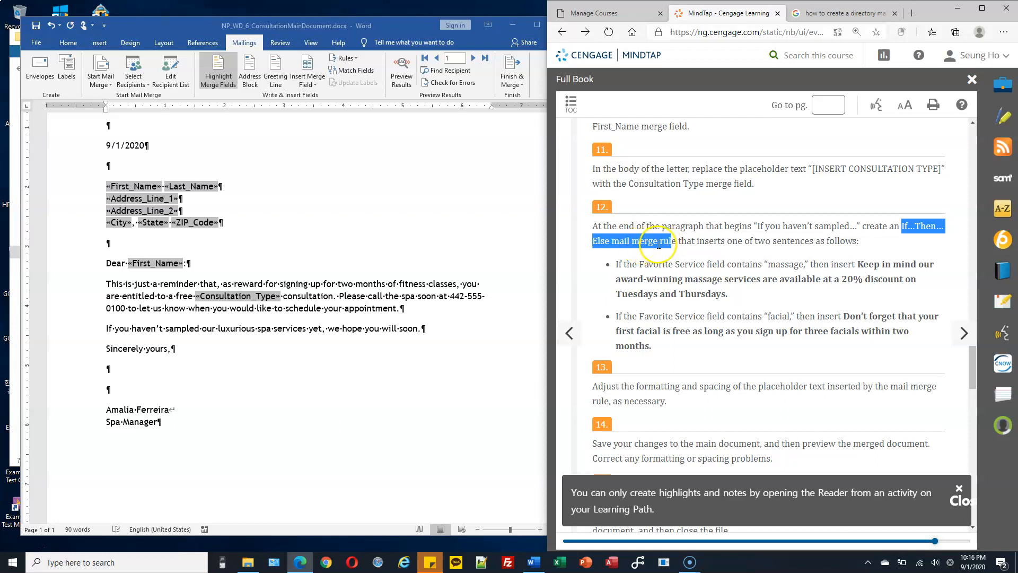
click(660, 243)
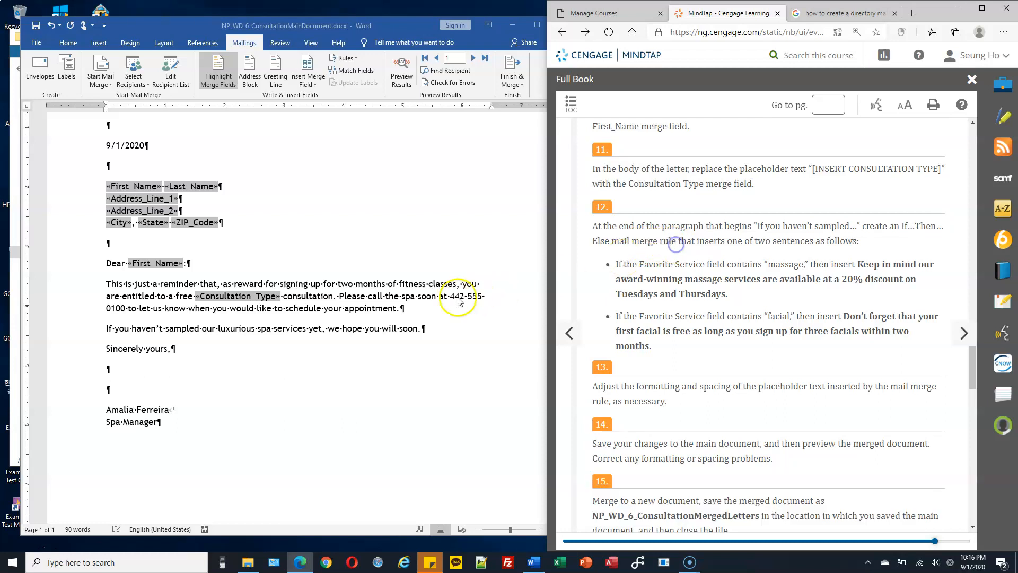
click(426, 330)
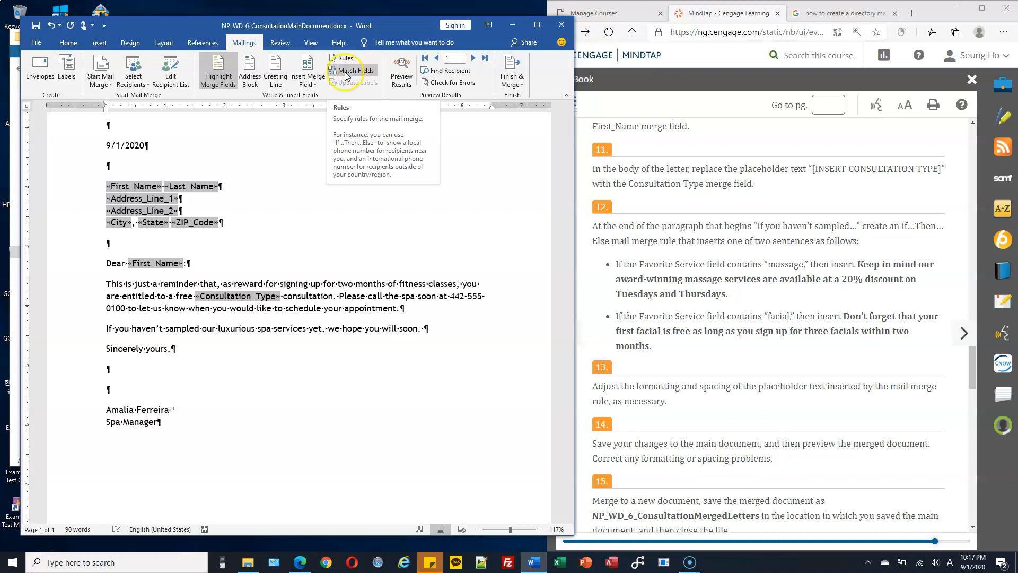
Step: Insert an If…Then…Else rule at the cursor
click(357, 60)
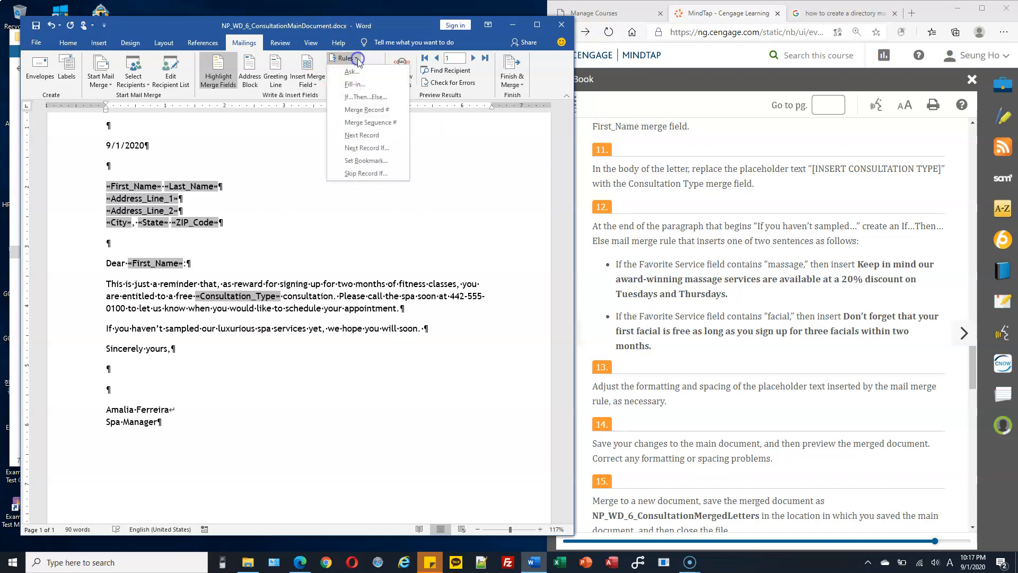
click(370, 99)
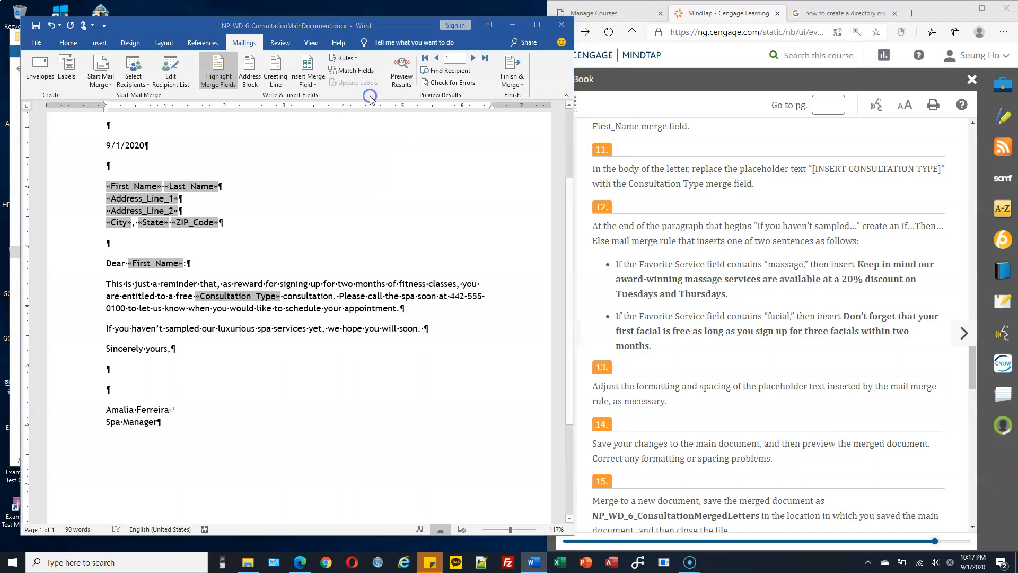
drag(392, 150, 410, 132)
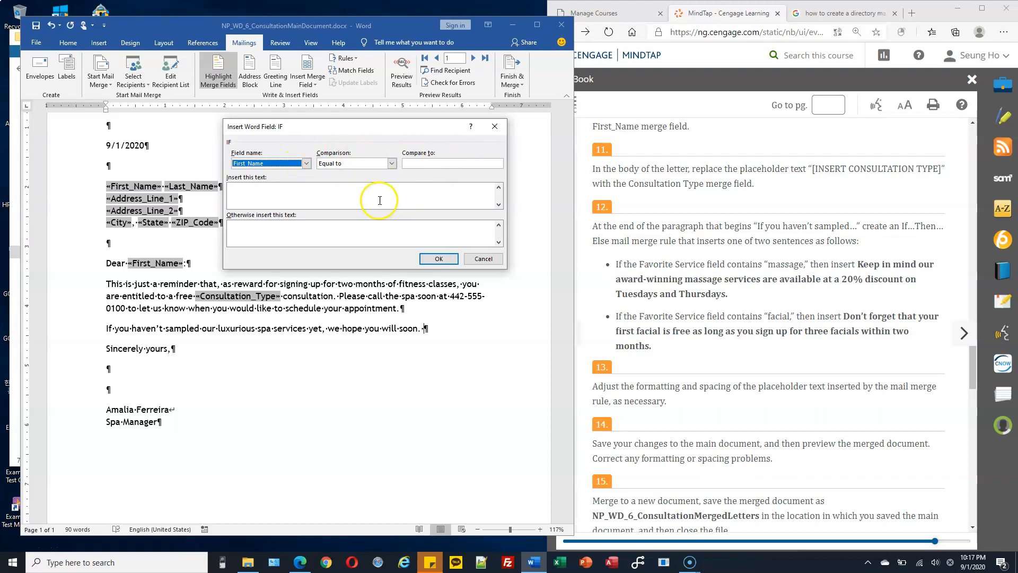
click(253, 225)
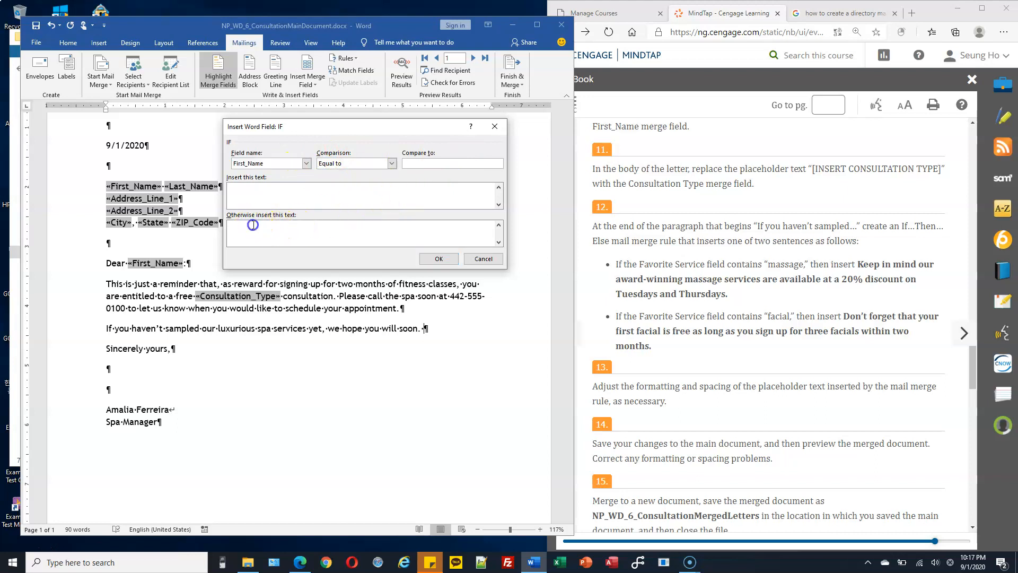
click(258, 231)
Step: Set the rule's Field name to Favorite_Service with the Equal to comparison
drag(767, 263, 805, 263)
drag(643, 264, 725, 263)
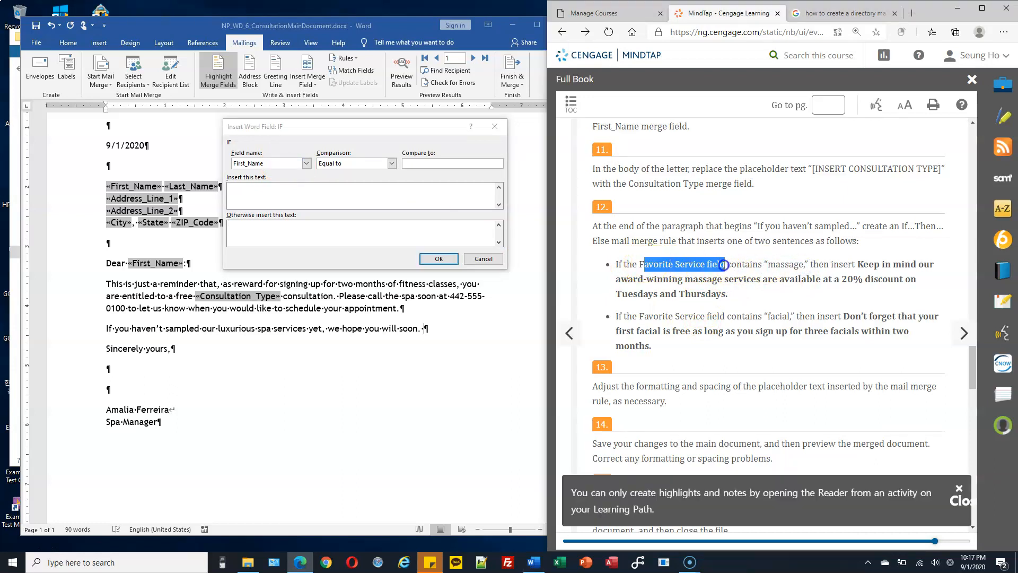
click(290, 164)
click(306, 164)
click(308, 194)
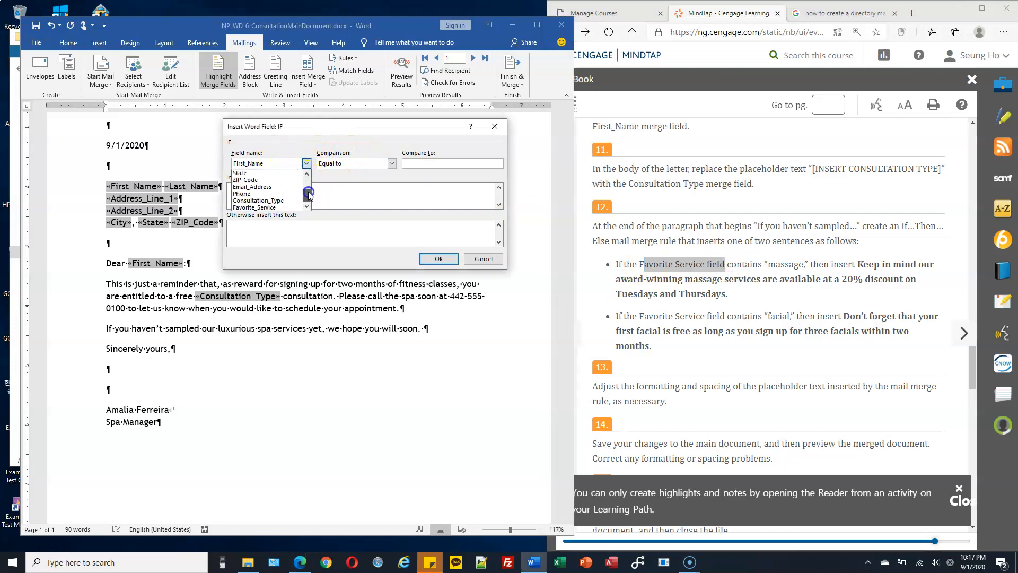
click(265, 208)
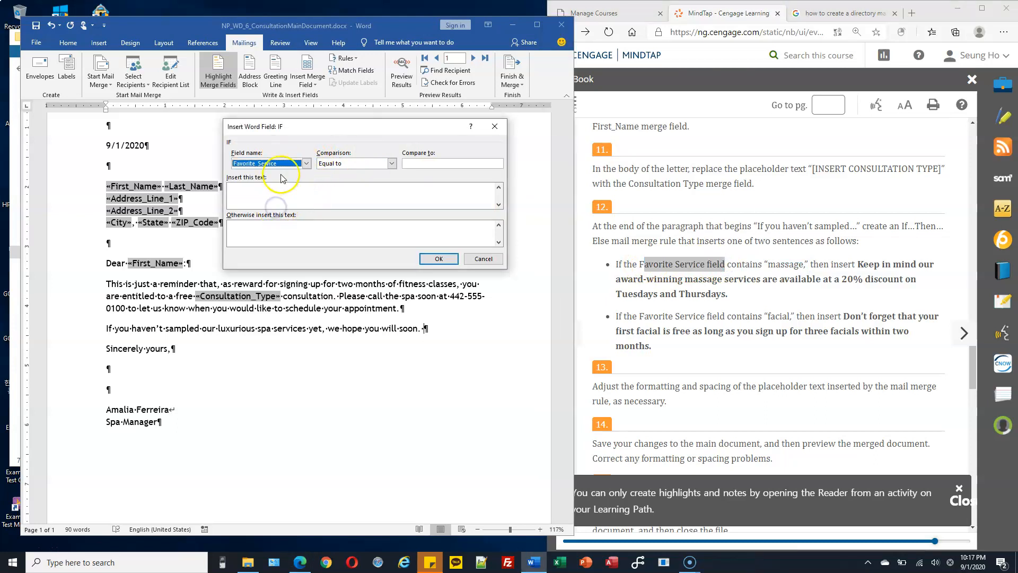
click(432, 164)
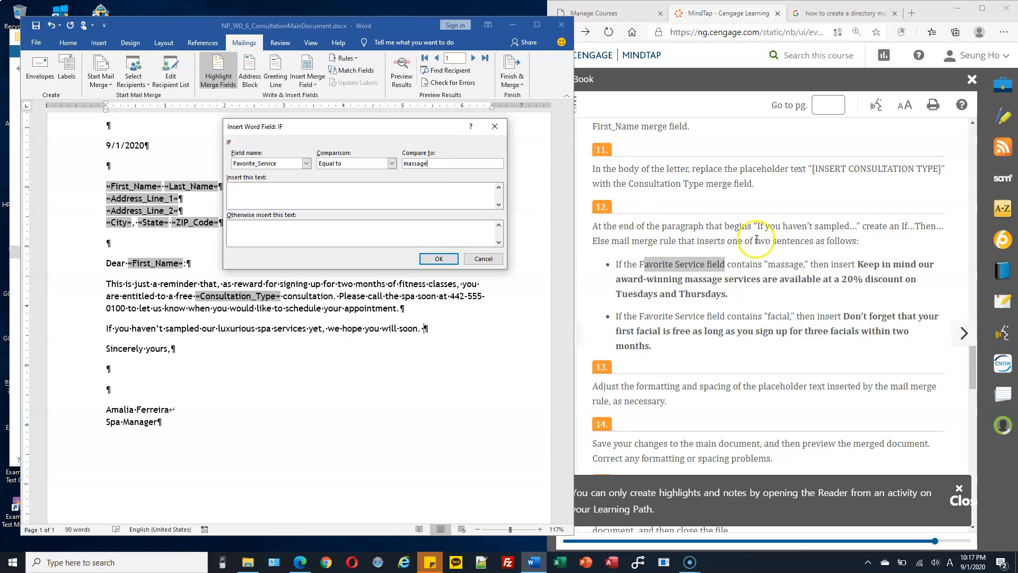
Step: Enter the massage-discount sentence as the text inserted when Favorite_Service equals massage
click(444, 194)
text(Keep in mind  our a)
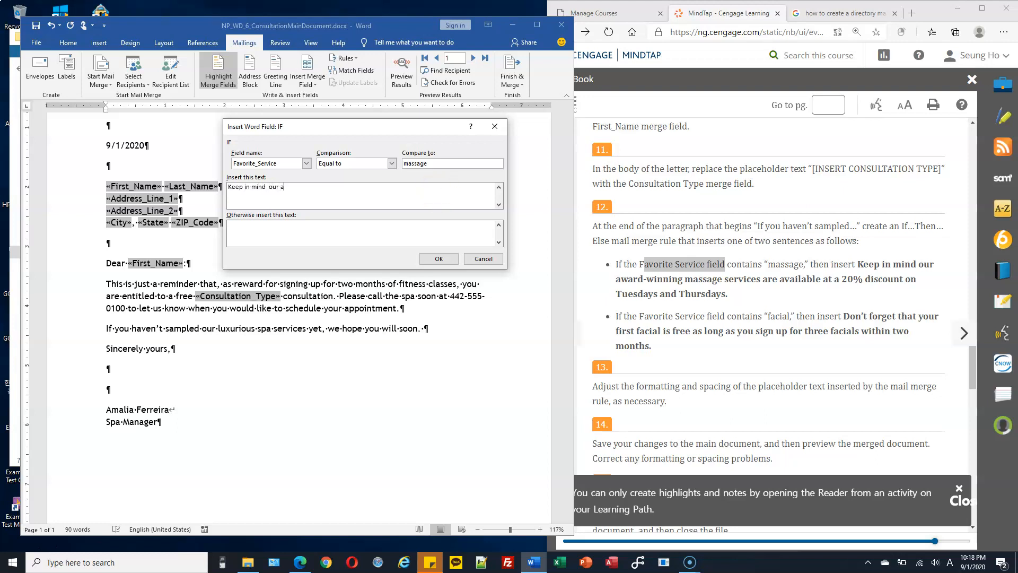
text(winning massge serv)
text(ic)
click(455, 187)
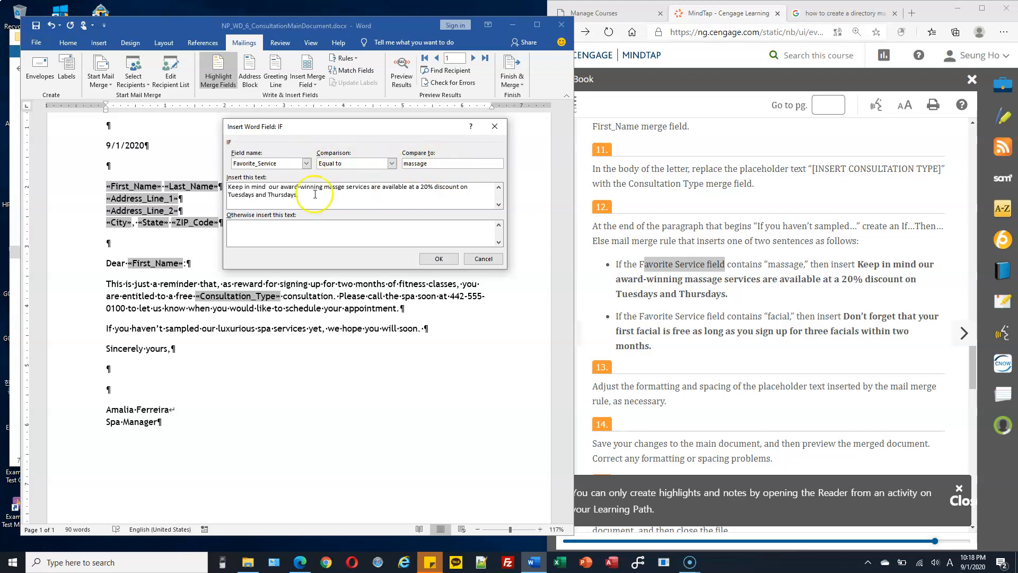
drag(300, 195, 227, 186)
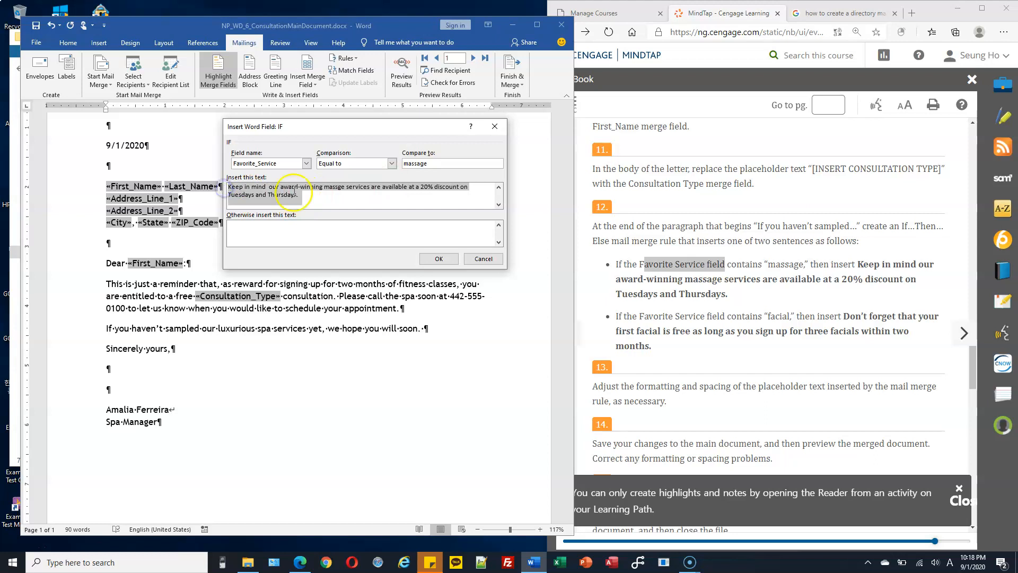
click(317, 234)
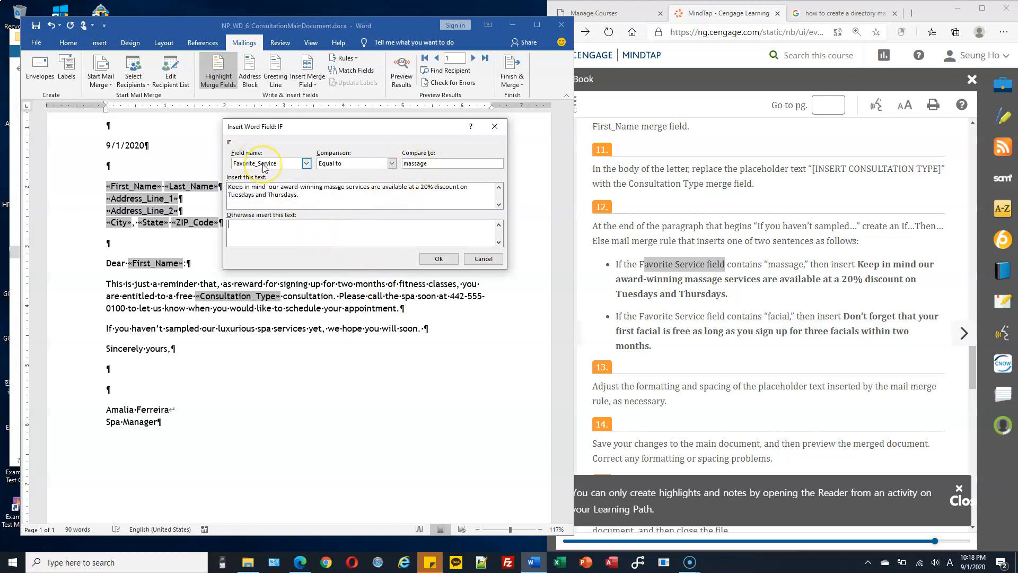
Step: Confirm the compare value 'massage' and paste the free-facial sentence as the otherwise text
click(435, 164)
drag(433, 164, 398, 163)
click(311, 223)
drag(843, 317, 657, 349)
key(ctrl+c)
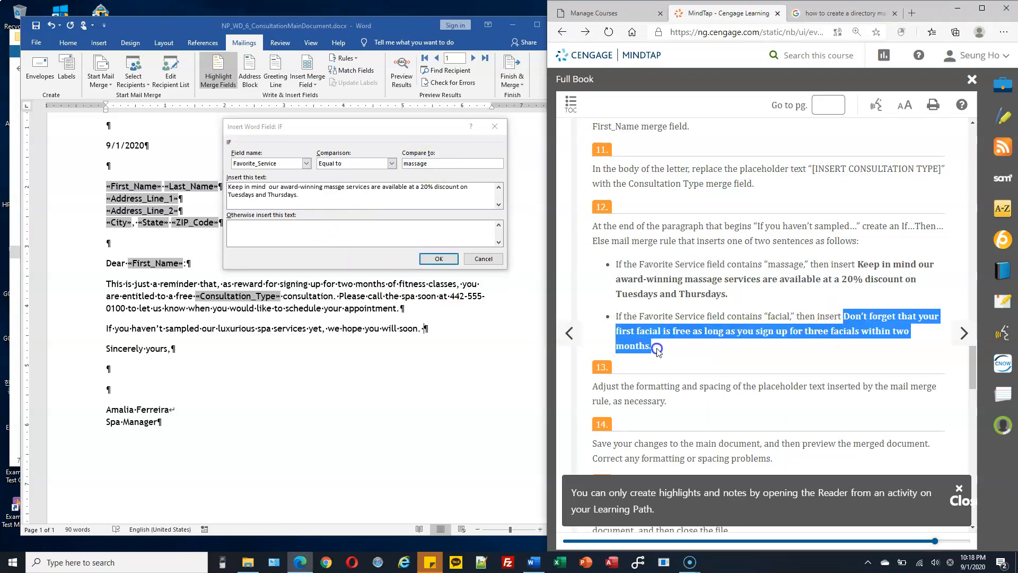
click(254, 227)
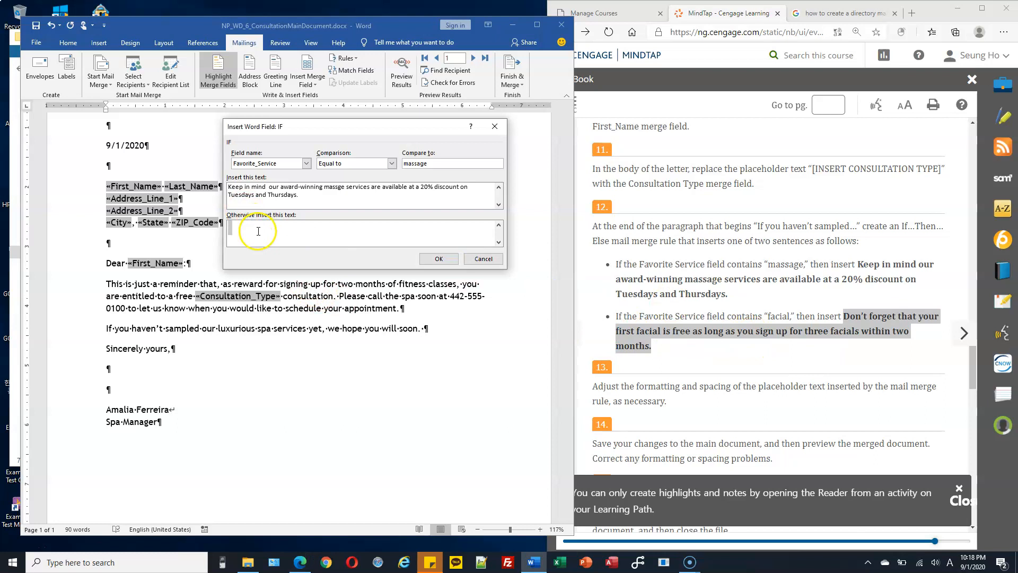
key(ctrl+v)
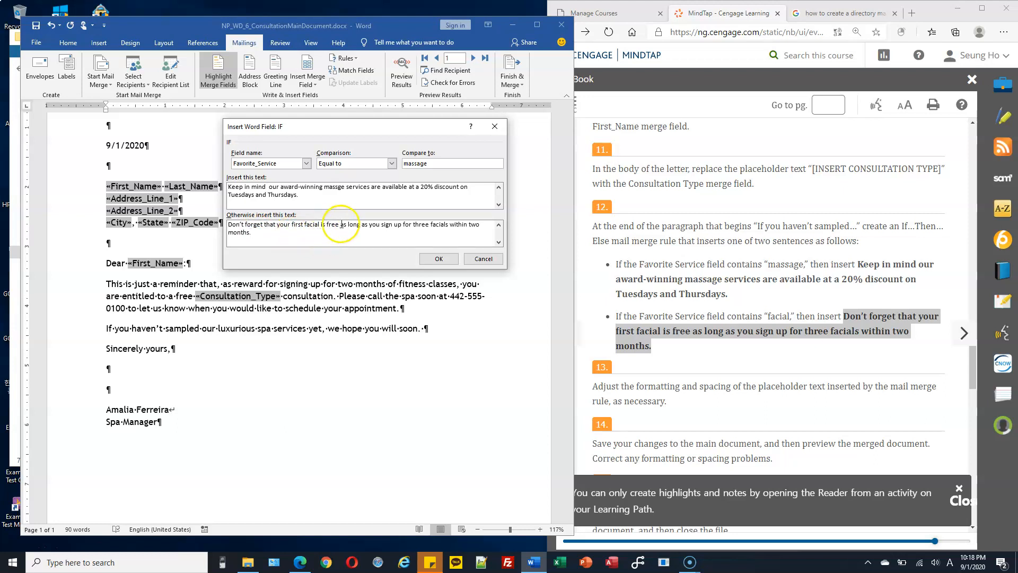
Step: Insert the IF rule sentence after "will soon." and paint body-text formatting onto its paragraph
click(440, 259)
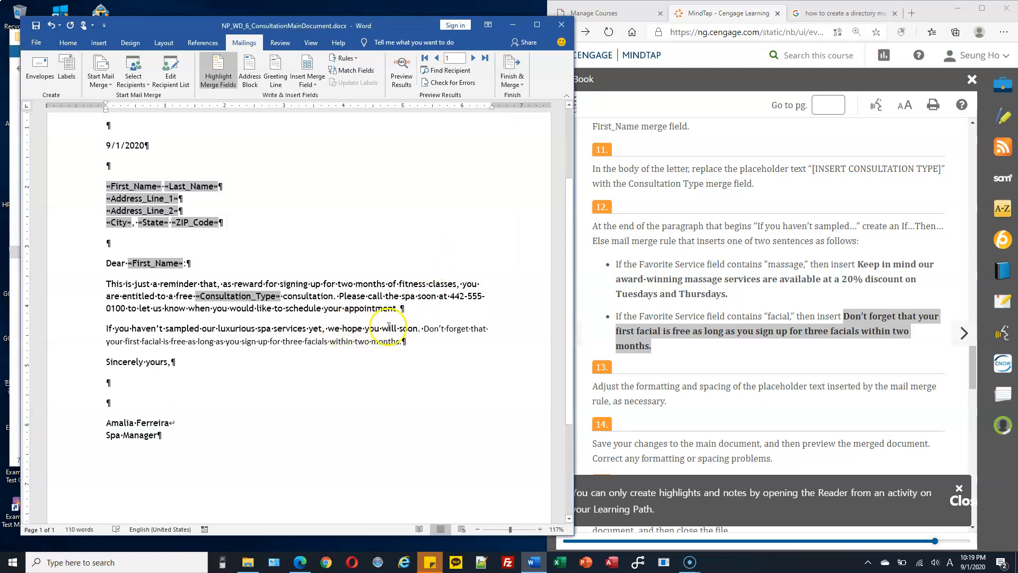
click(75, 308)
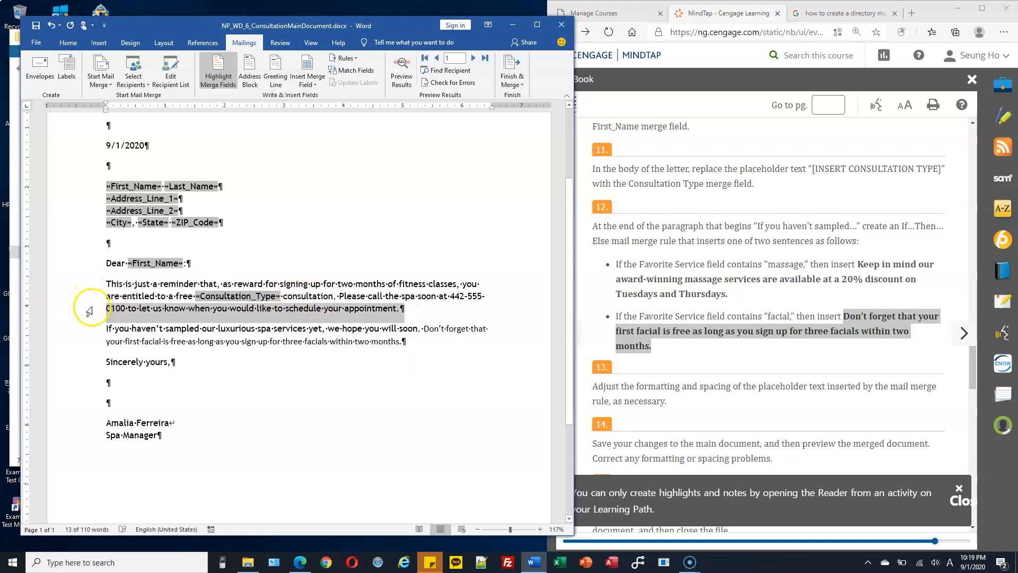
click(68, 42)
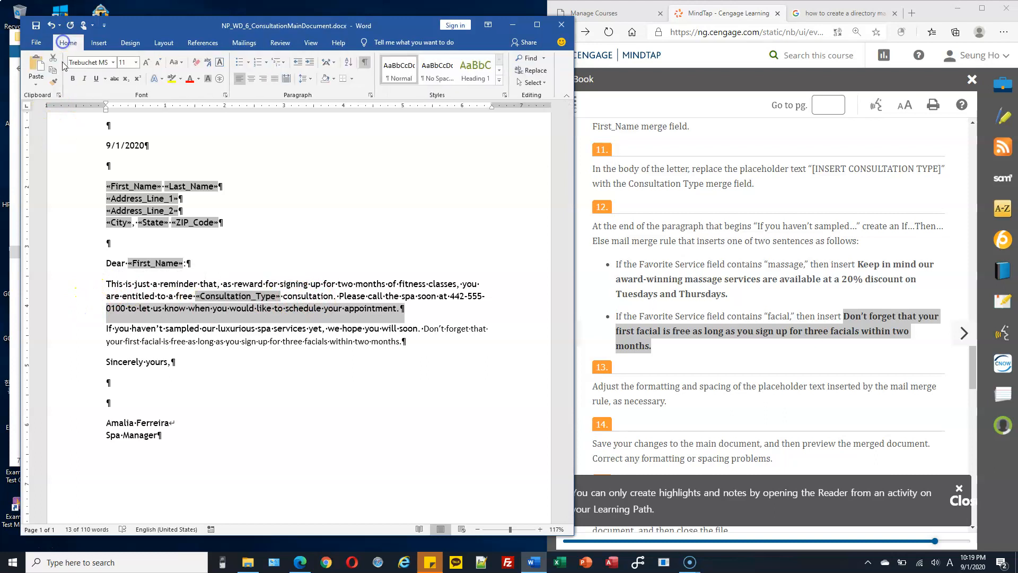
click(55, 83)
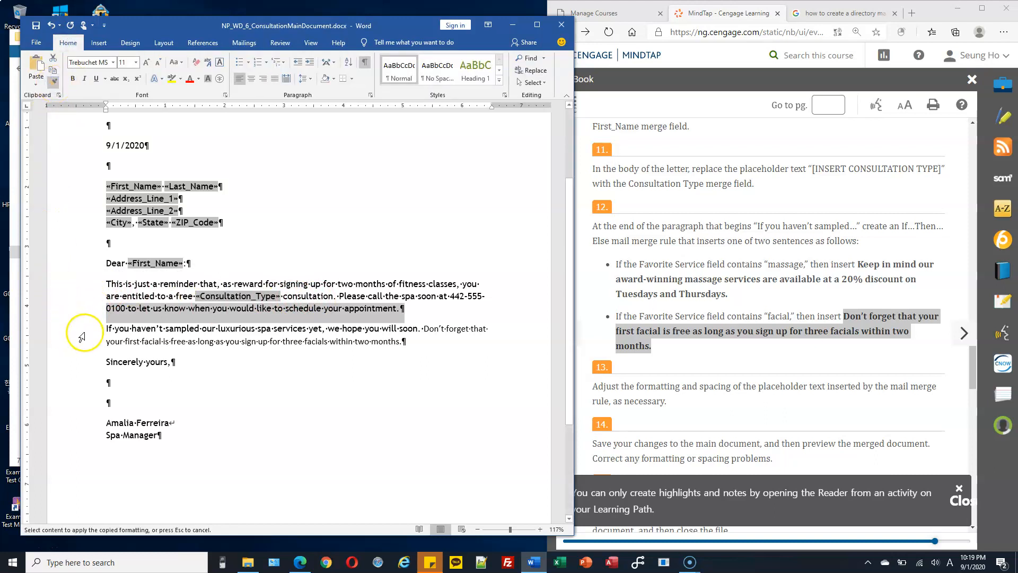
drag(86, 328, 82, 340)
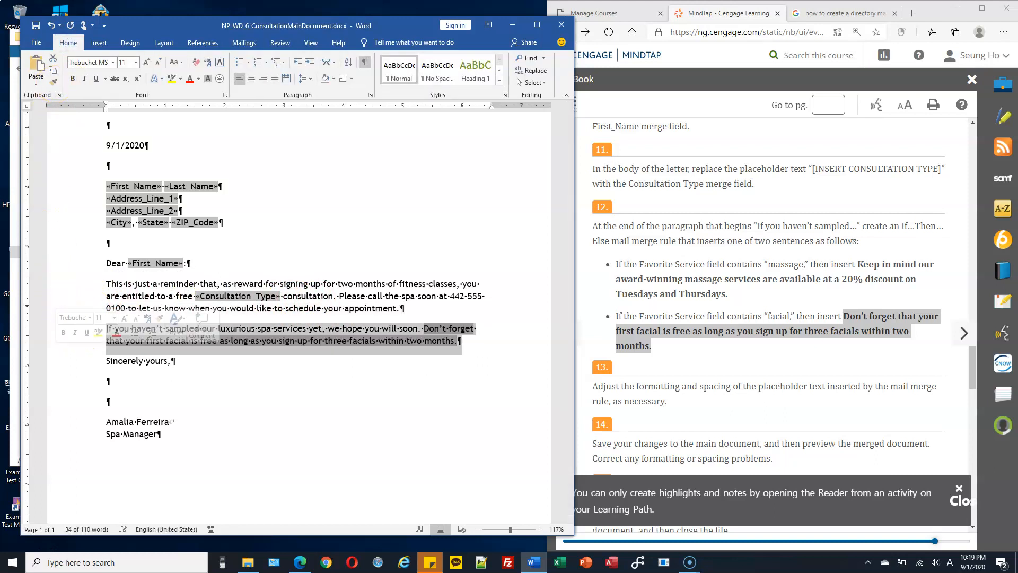
click(404, 374)
Step: Repaint formatting from the selected body-text words onto the If-sentence paragraph
drag(154, 308, 256, 308)
click(54, 82)
drag(83, 329, 83, 341)
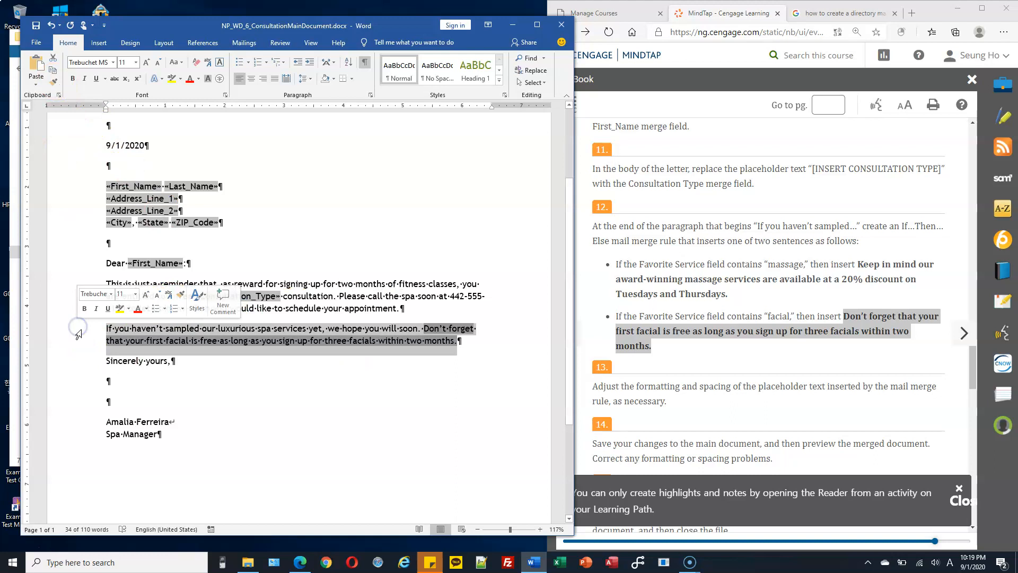
click(404, 330)
Step: Inspect the inserted 'Don't forget' sentence's formatting and review the assignment instructions
drag(424, 328, 463, 343)
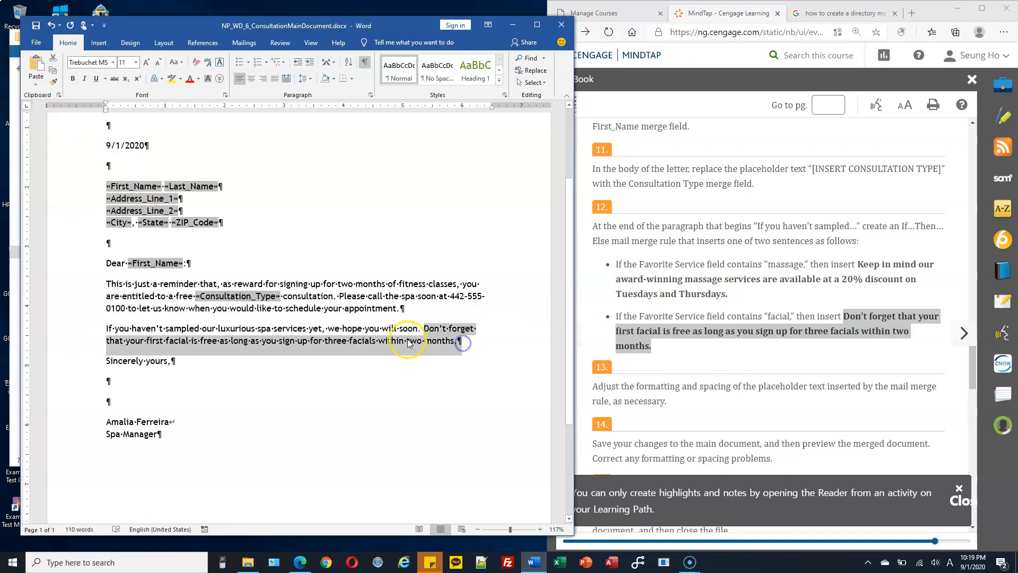
click(407, 341)
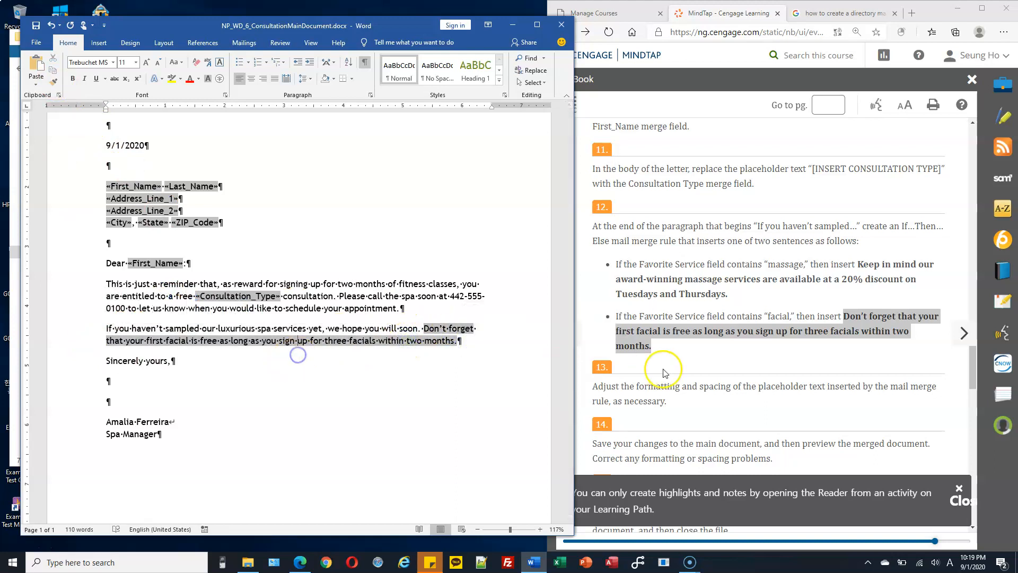
drag(698, 387, 776, 386)
scroll(763, 374, down, 1)
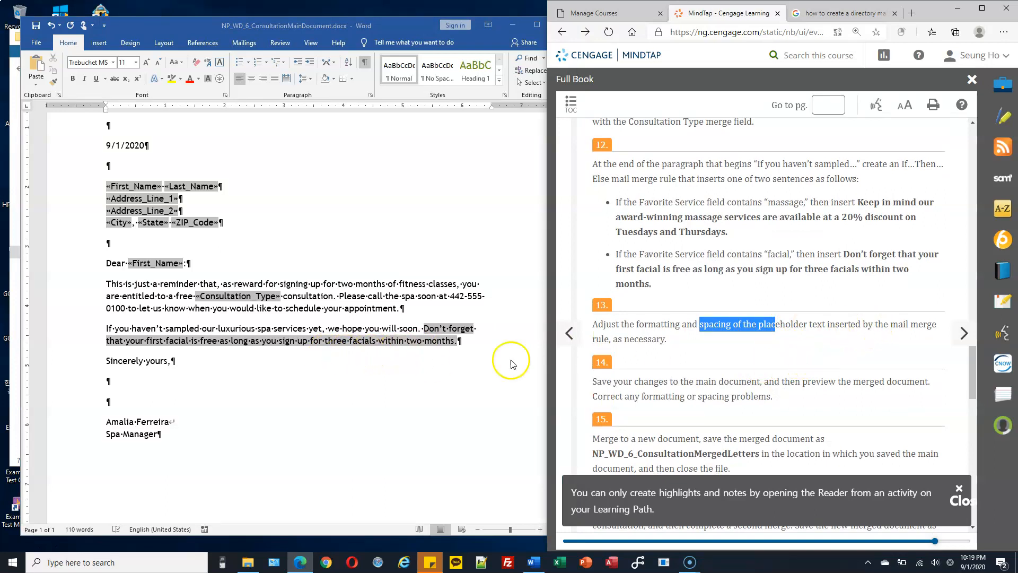
click(368, 326)
drag(423, 328, 471, 332)
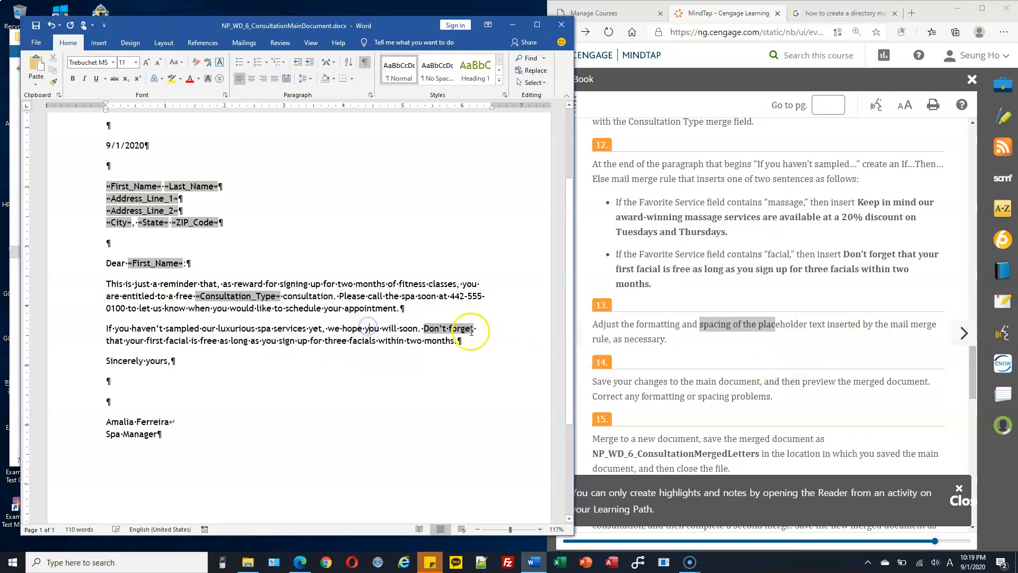
scroll(636, 318, down, 3)
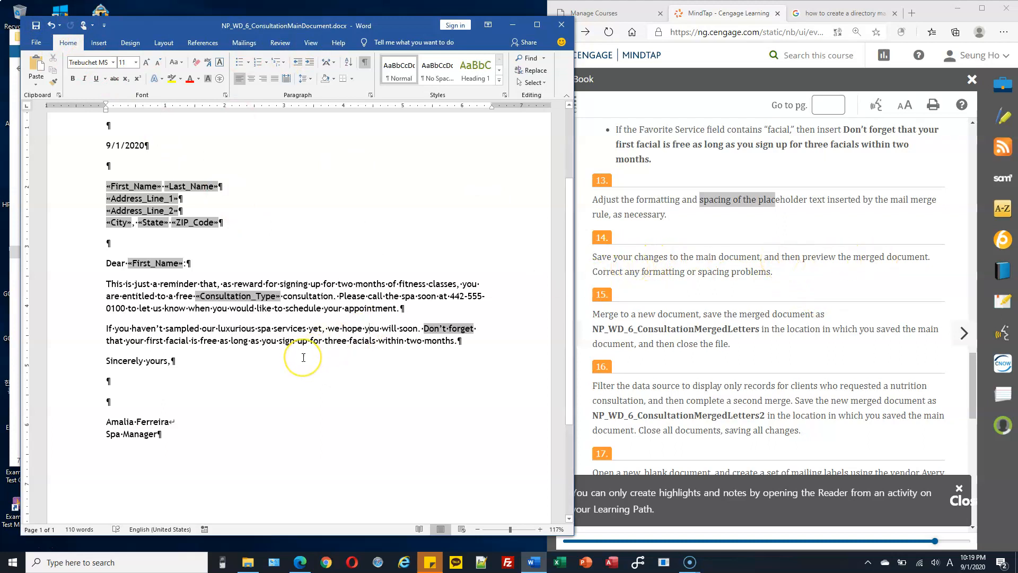
click(688, 273)
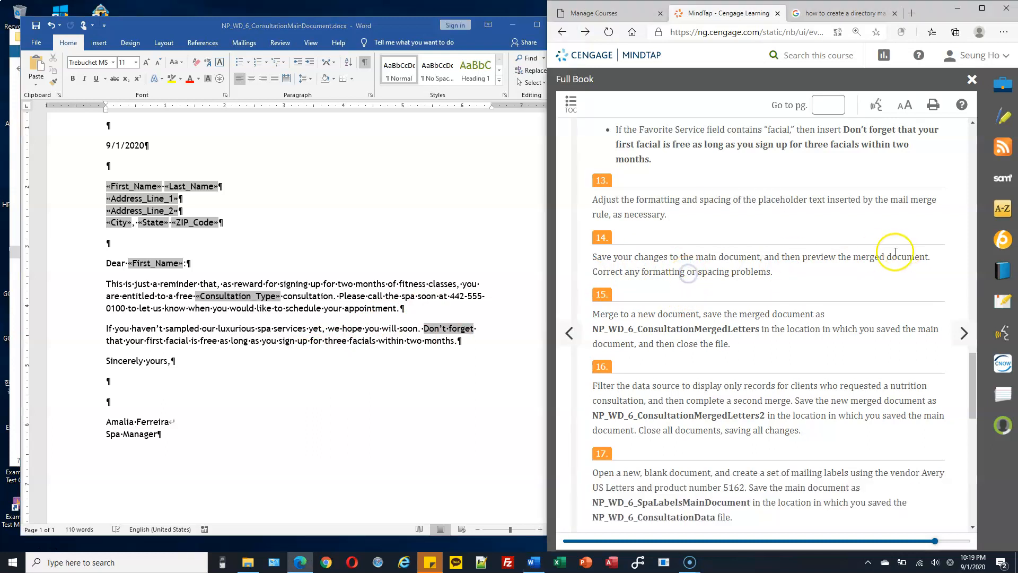
click(228, 278)
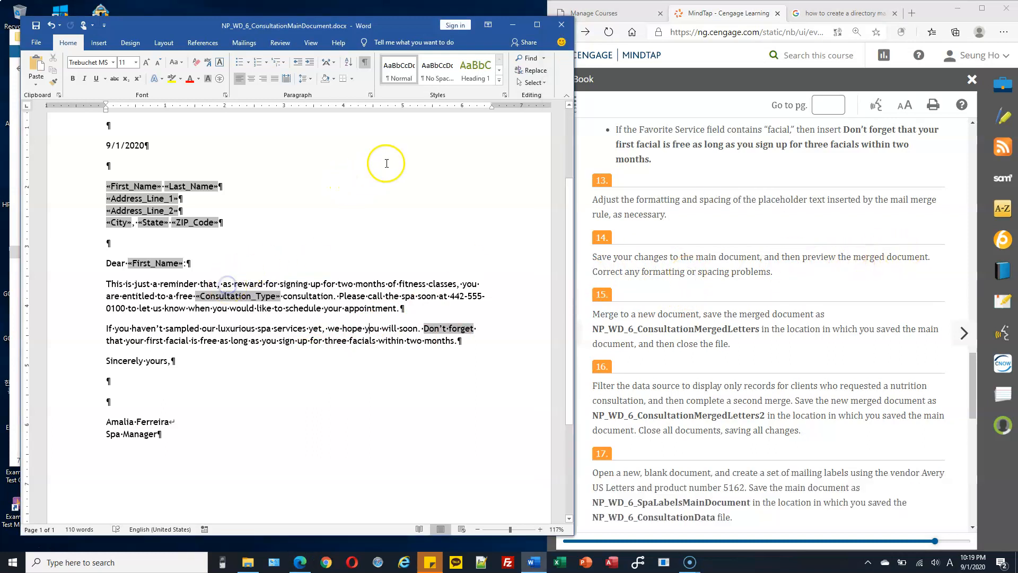
click(244, 42)
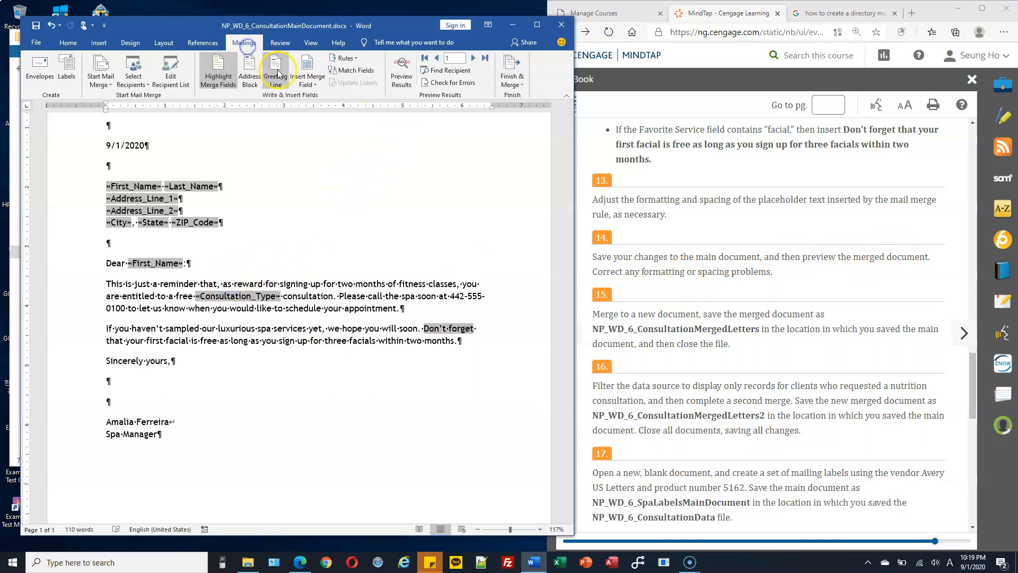
Step: Preview the letter with recipient data filled in, toggling merge-field shading
click(401, 71)
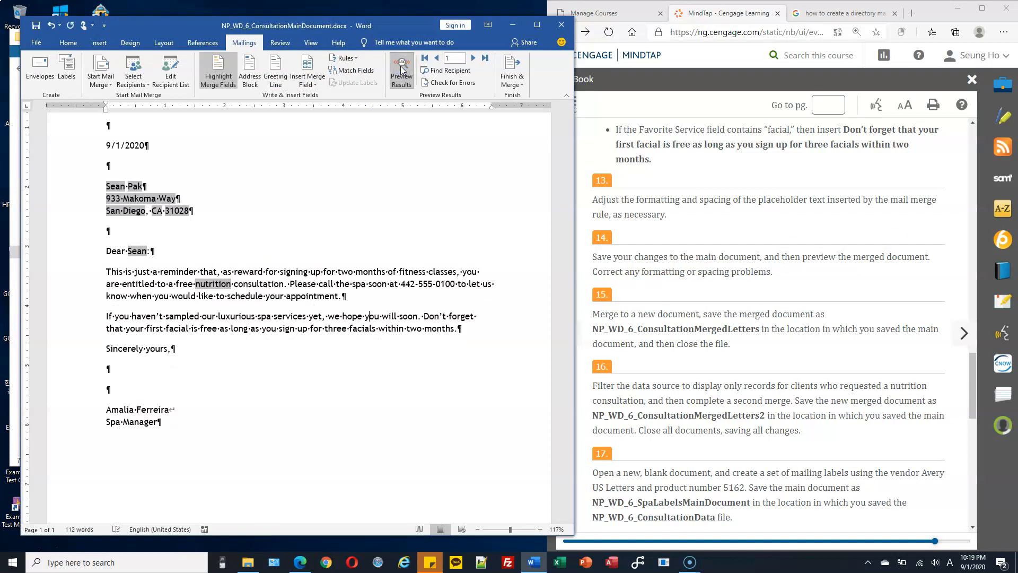
click(216, 73)
scroll(255, 200, down, 3)
scroll(253, 202, up, 5)
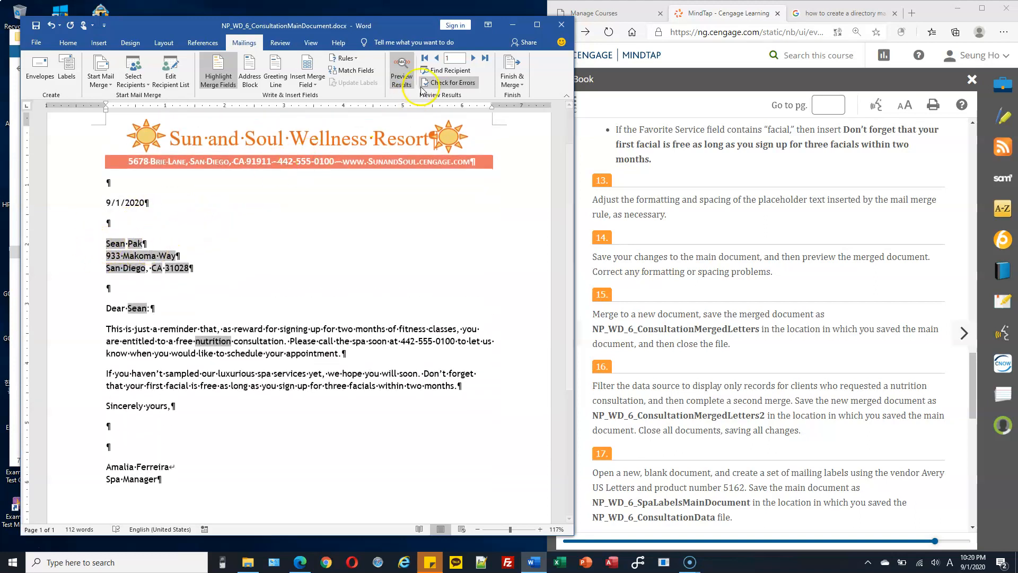
Step: Step through records to 4, then back to 3, comparing the facial and massage-discount sentences
click(473, 58)
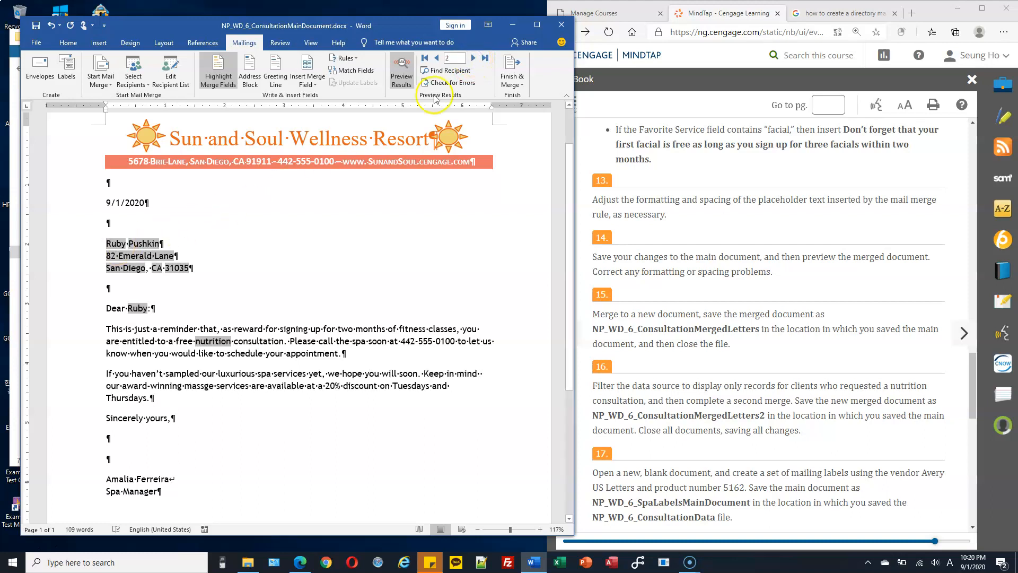
click(474, 58)
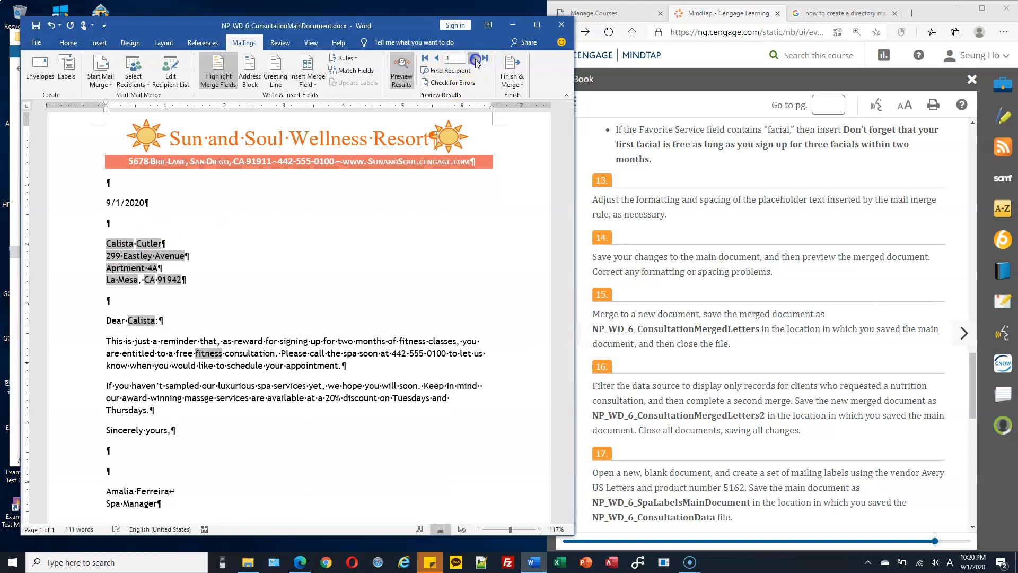
click(474, 59)
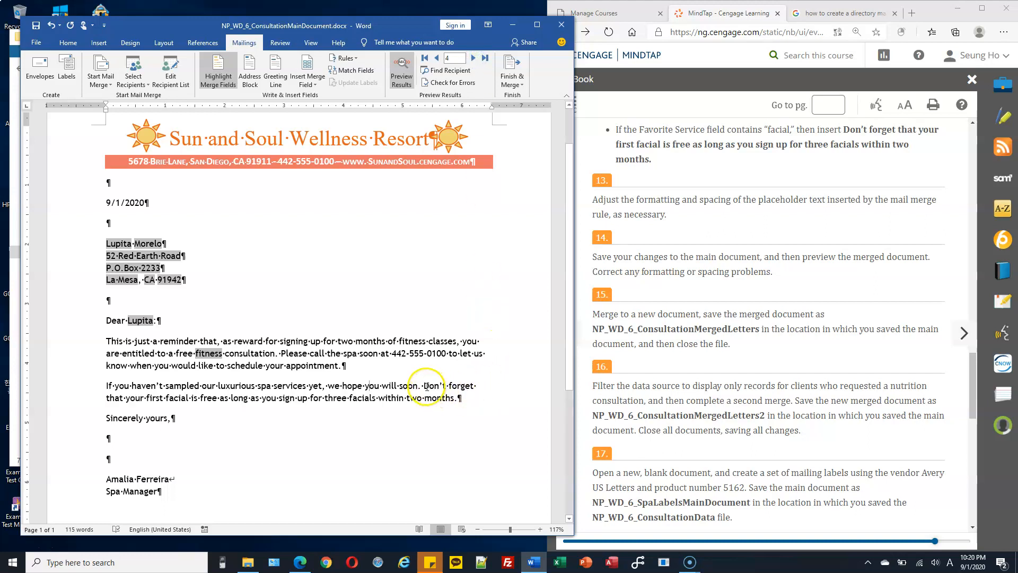
drag(423, 386, 475, 398)
click(436, 58)
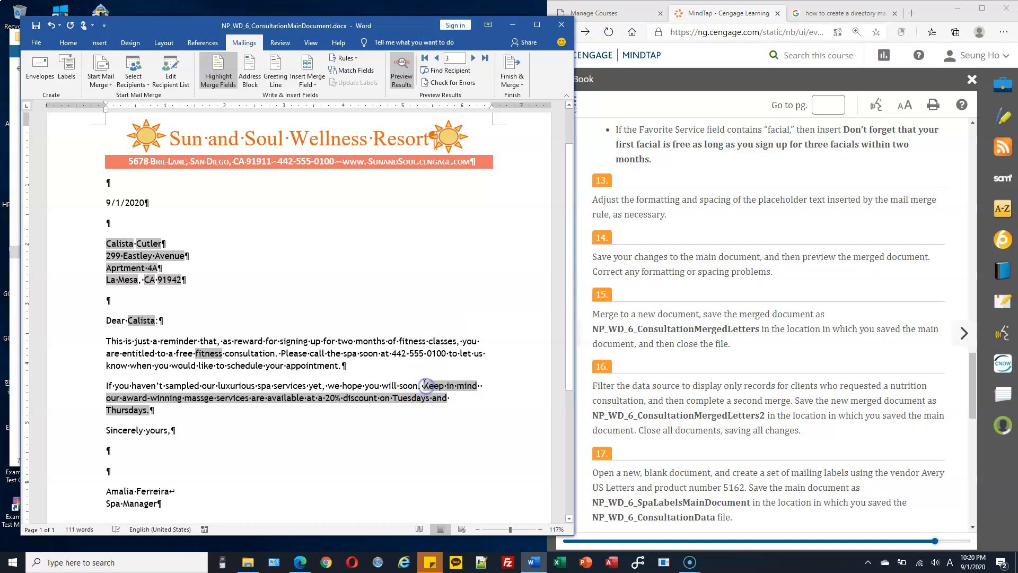
drag(427, 385, 453, 397)
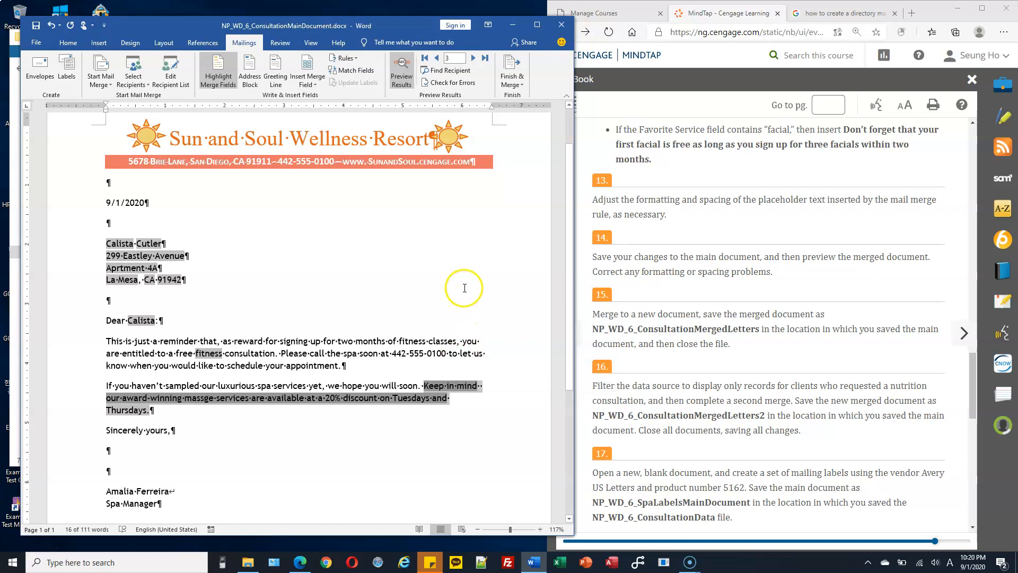
click(414, 367)
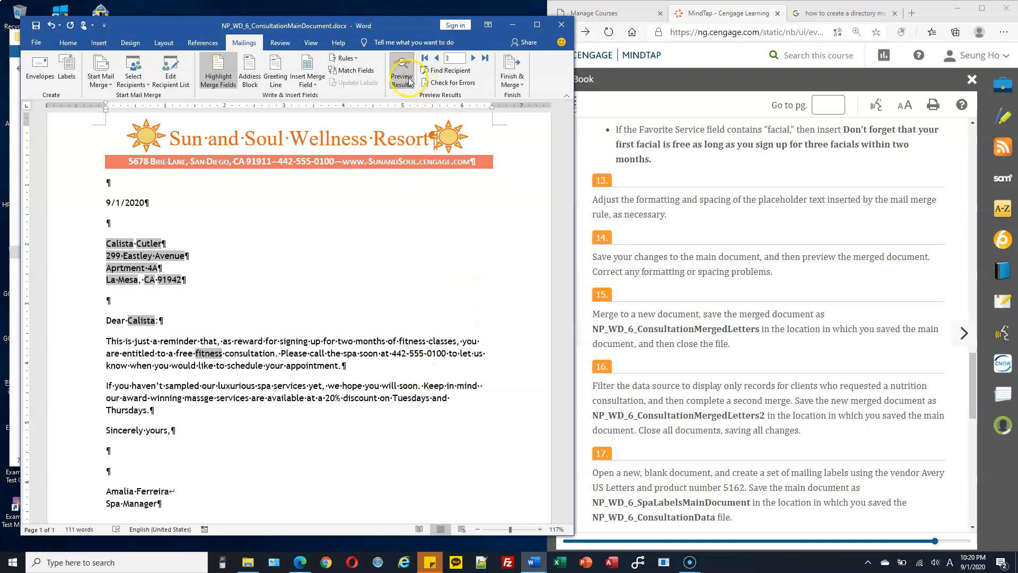
Step: Merge all records into a new document of individual letters, Letters1
click(512, 73)
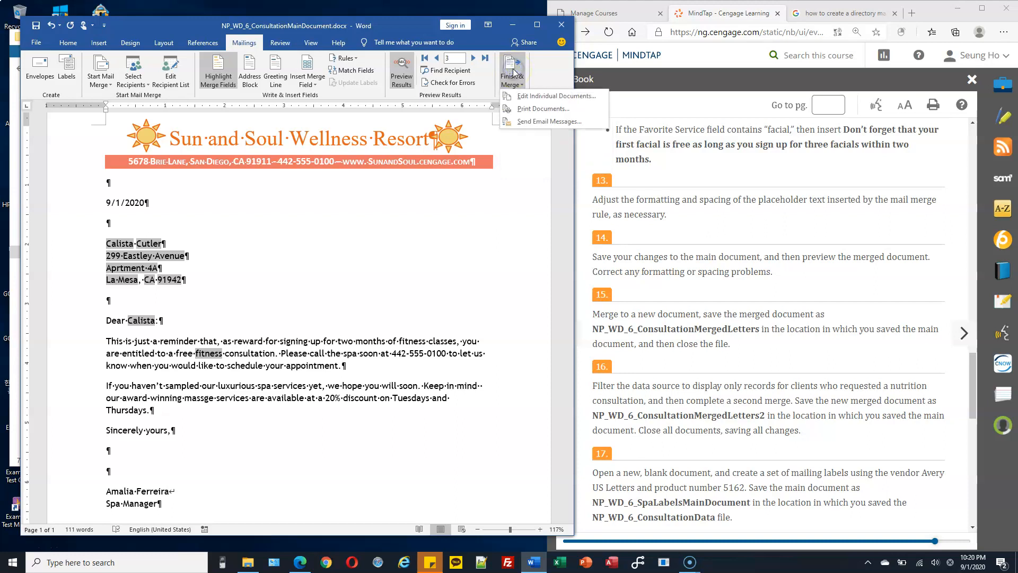
click(535, 97)
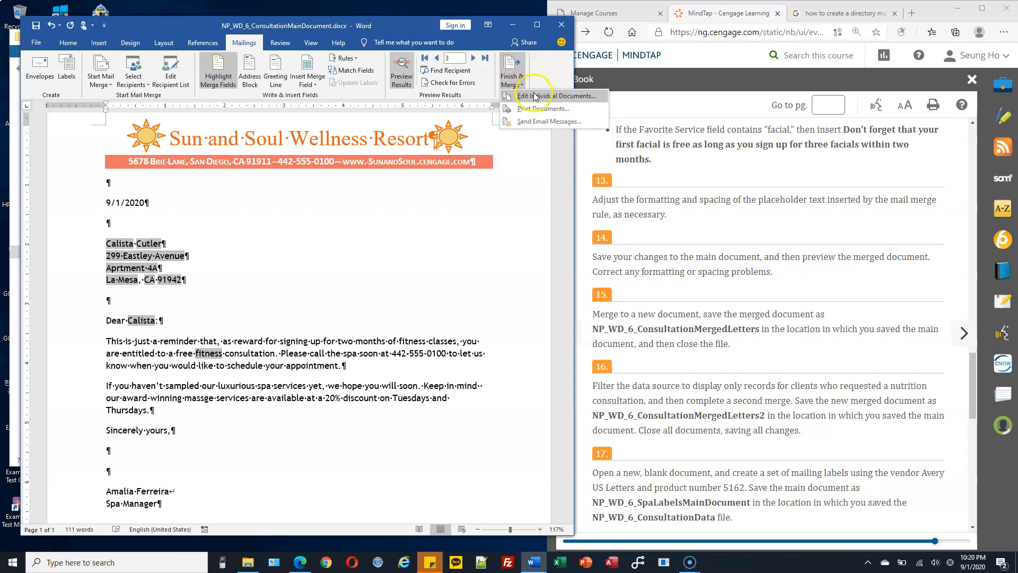
click(563, 99)
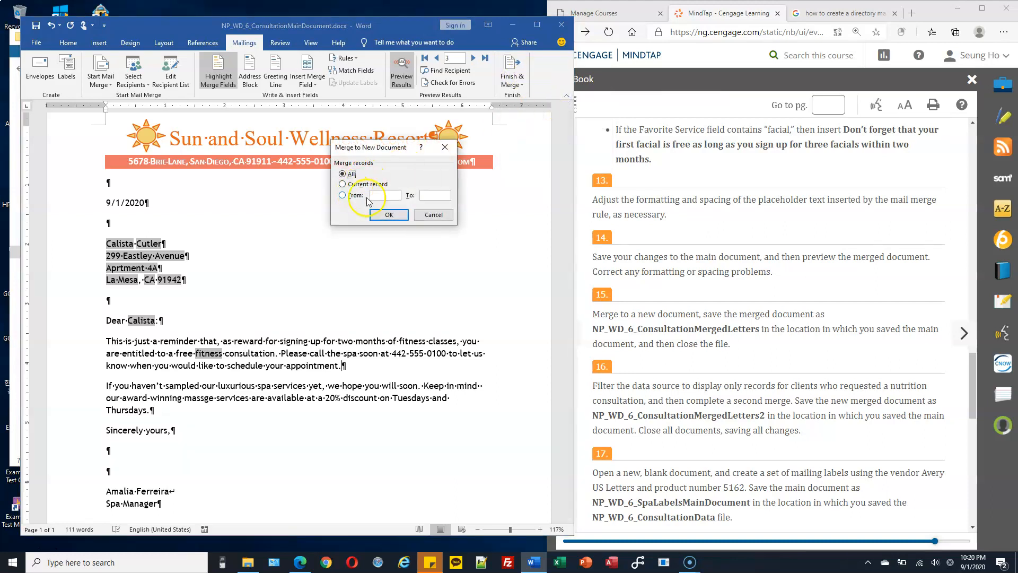
click(383, 213)
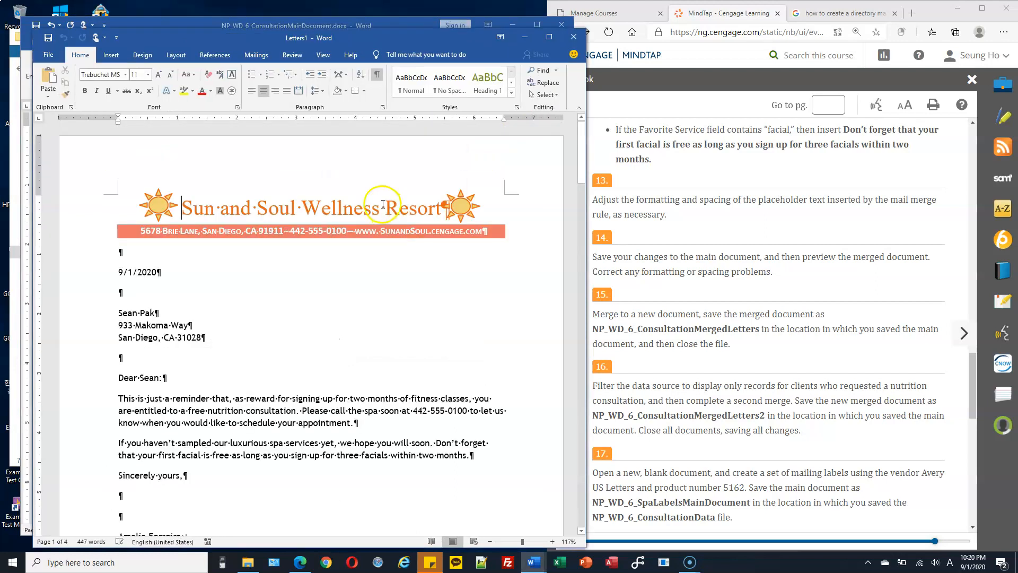
click(377, 74)
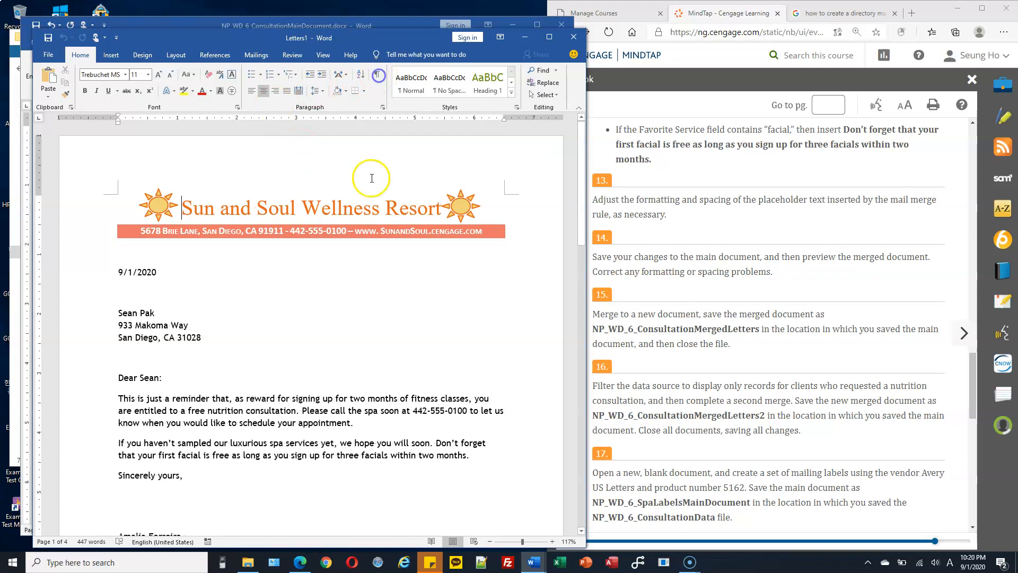
click(377, 76)
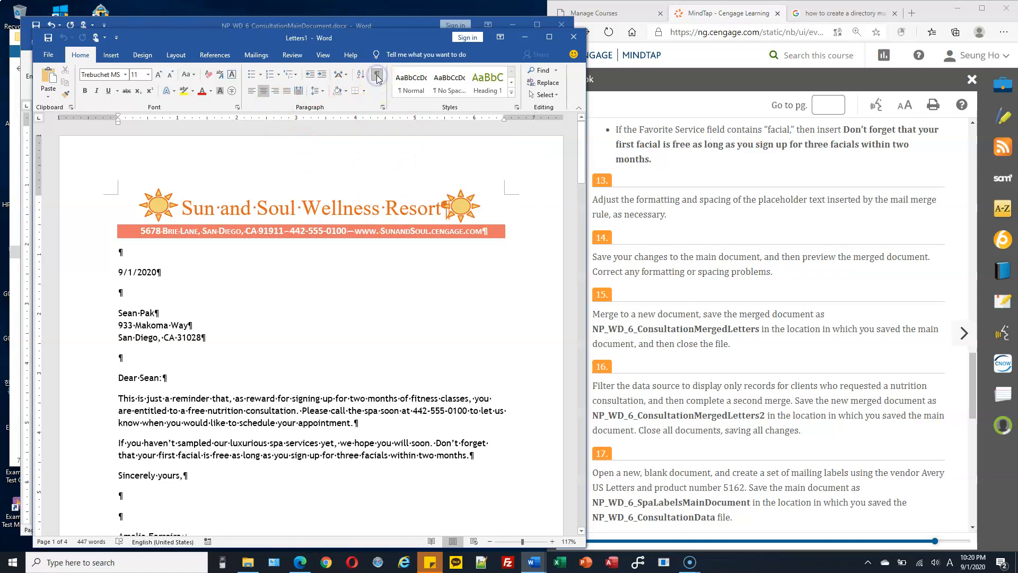
click(377, 75)
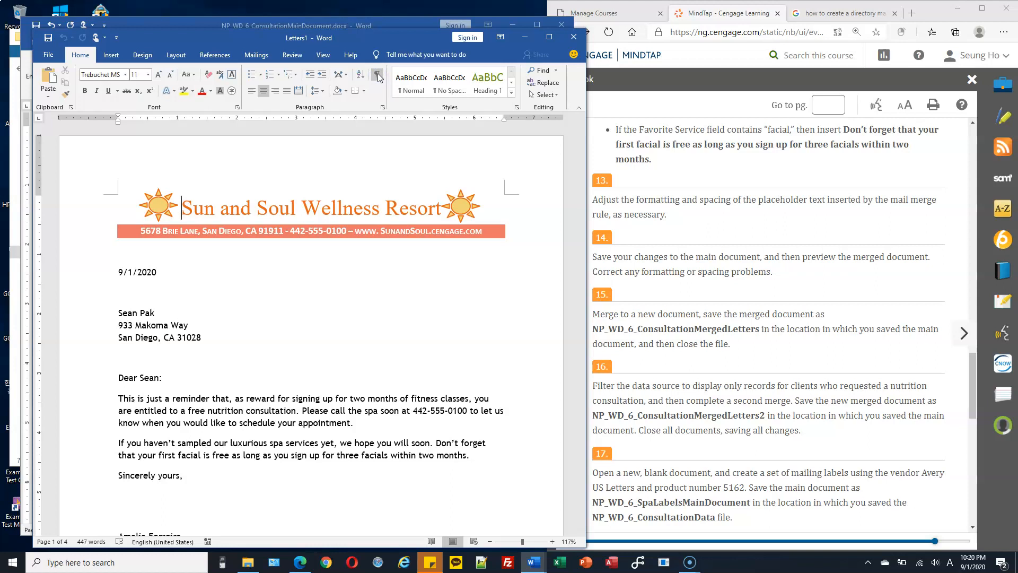
scroll(175, 292, down, 1)
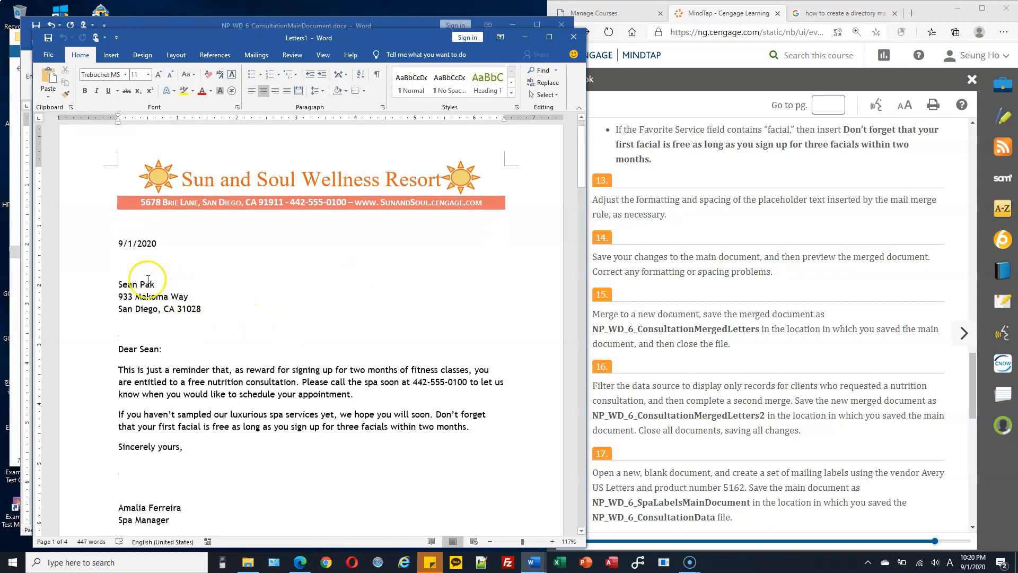
drag(579, 142, 557, 132)
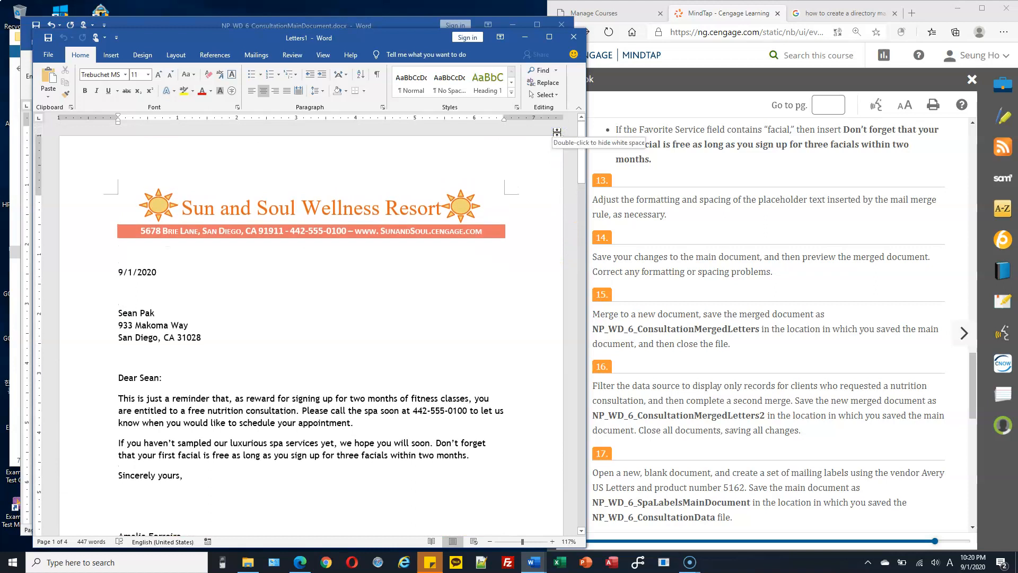
Step: Copy the merged-letters file name from step 15 of the MindTap instructions, then return to Letters1
click(686, 339)
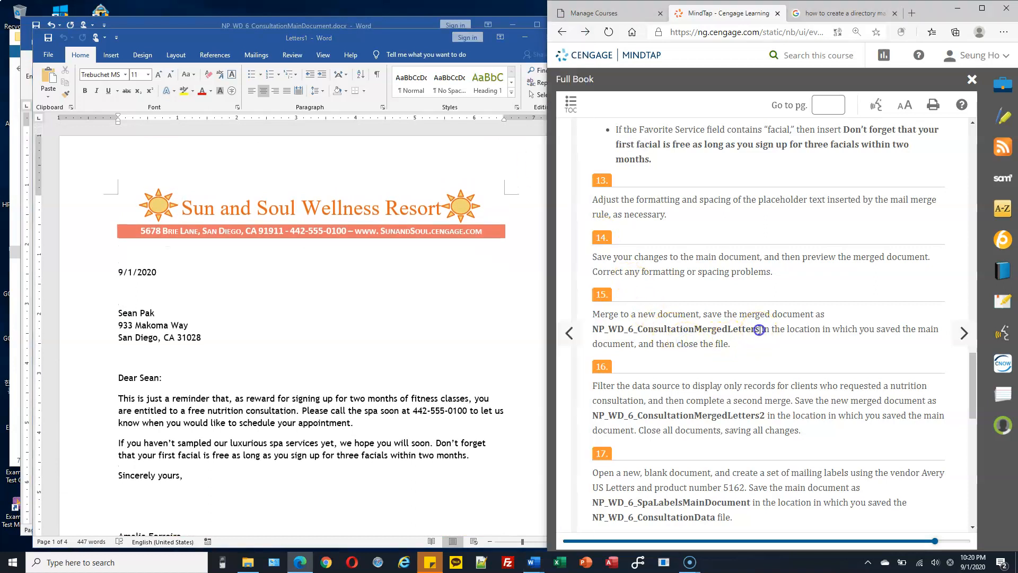
drag(759, 330, 609, 330)
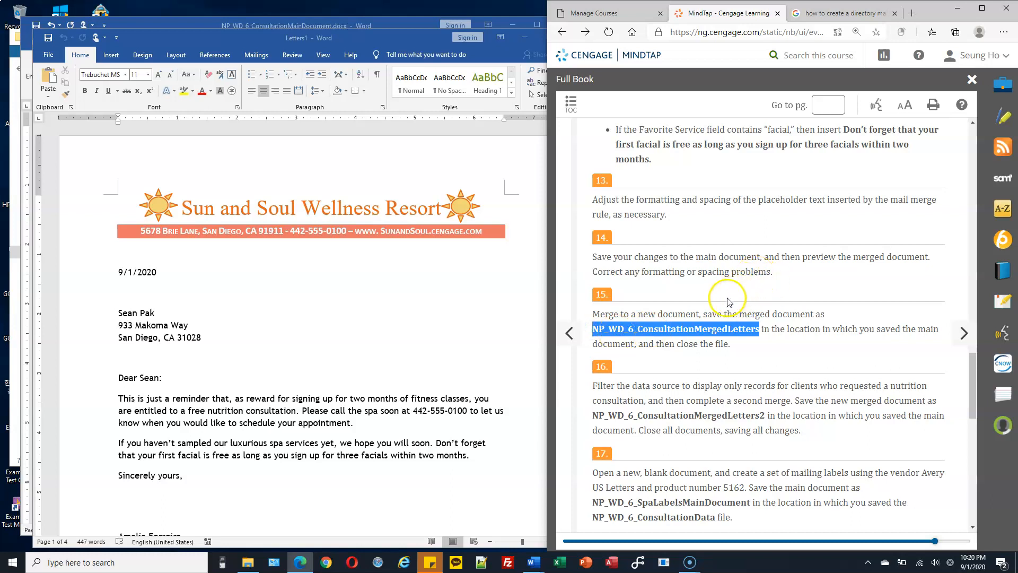
scroll(647, 339, down, 2)
click(237, 96)
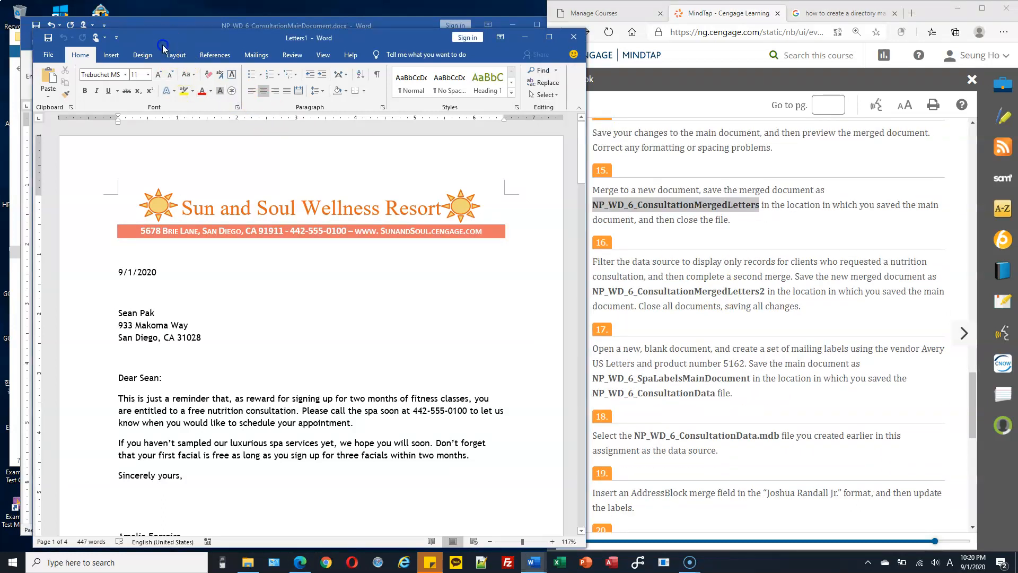
Step: Save the merged letters as NP_WD_6_ConsultationMergedLetters in C:\CS103\Homework
click(47, 57)
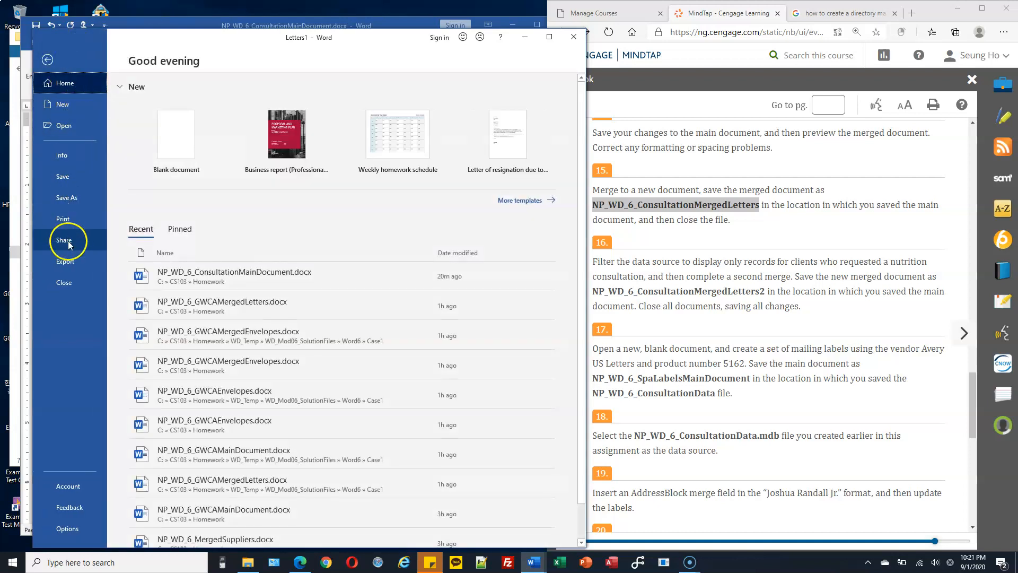
click(66, 197)
click(173, 162)
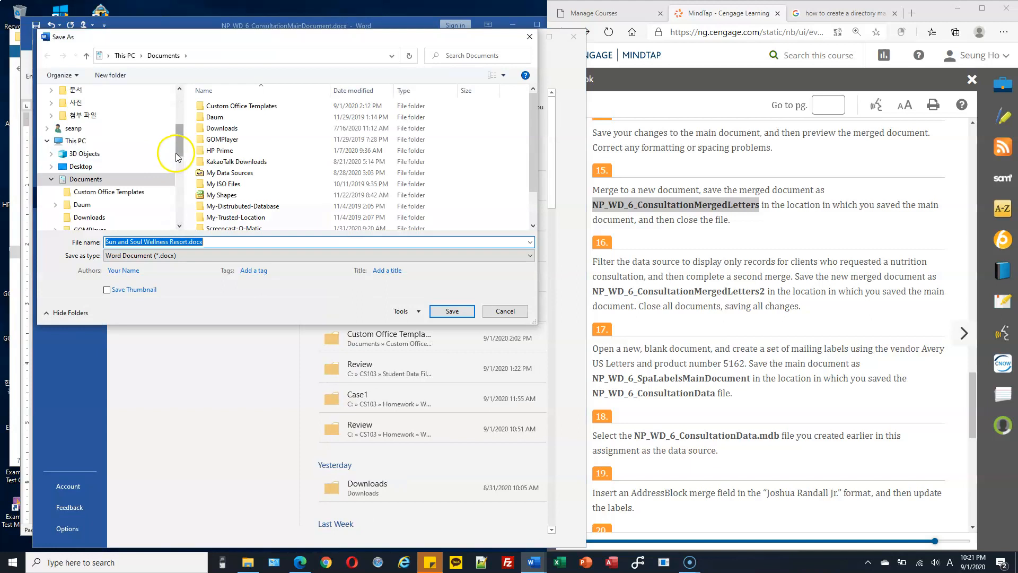
drag(179, 150, 179, 200)
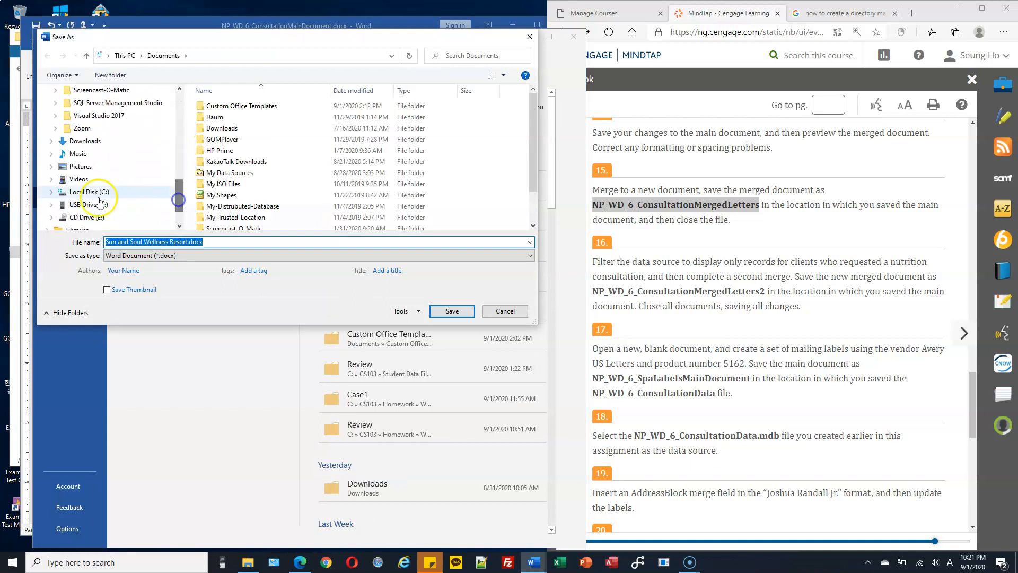
click(55, 192)
click(55, 103)
click(76, 116)
double_click(210, 241)
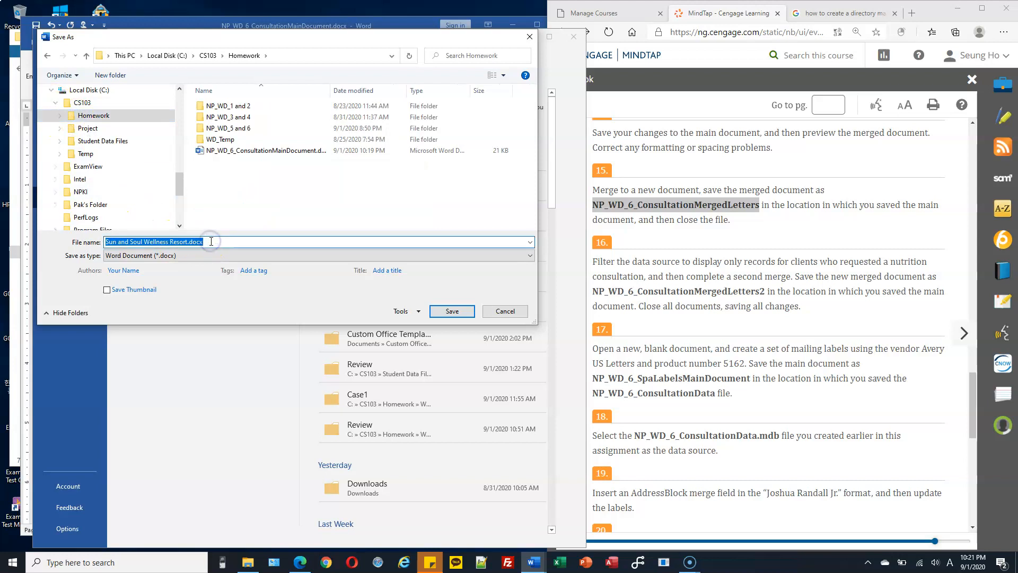
text(NP_WD_6_ConsultationMergedLetters)
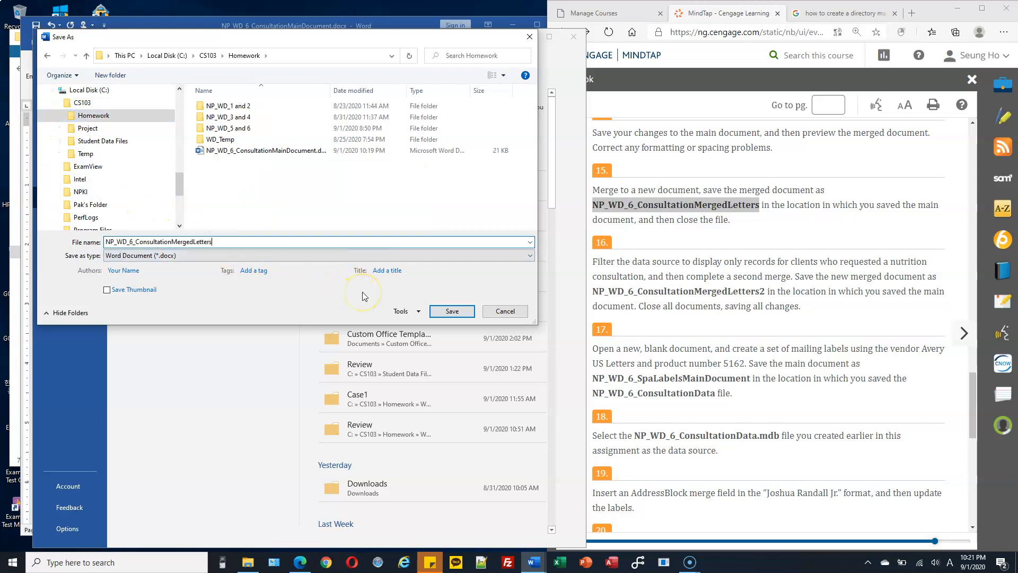
click(463, 314)
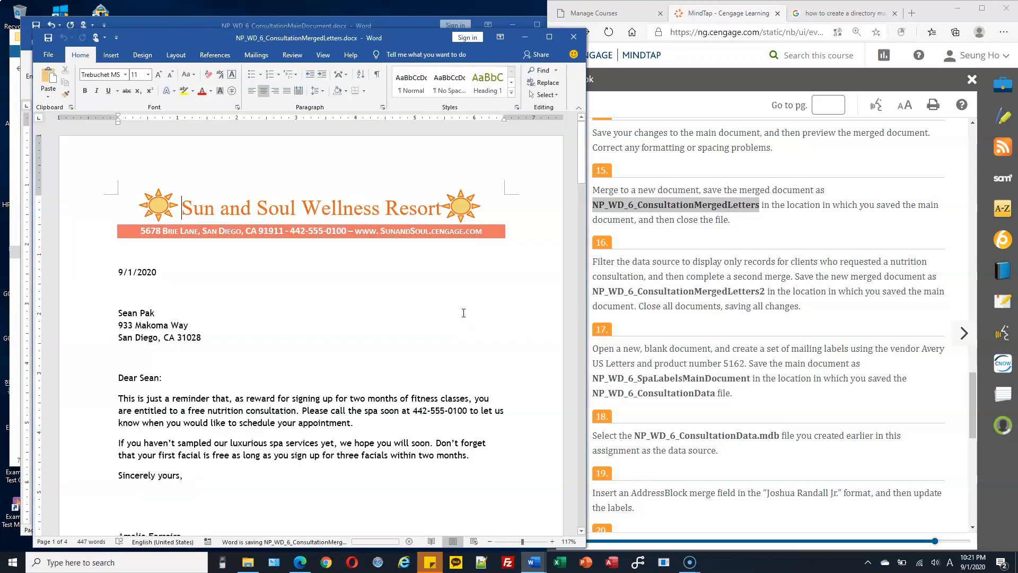
click(691, 302)
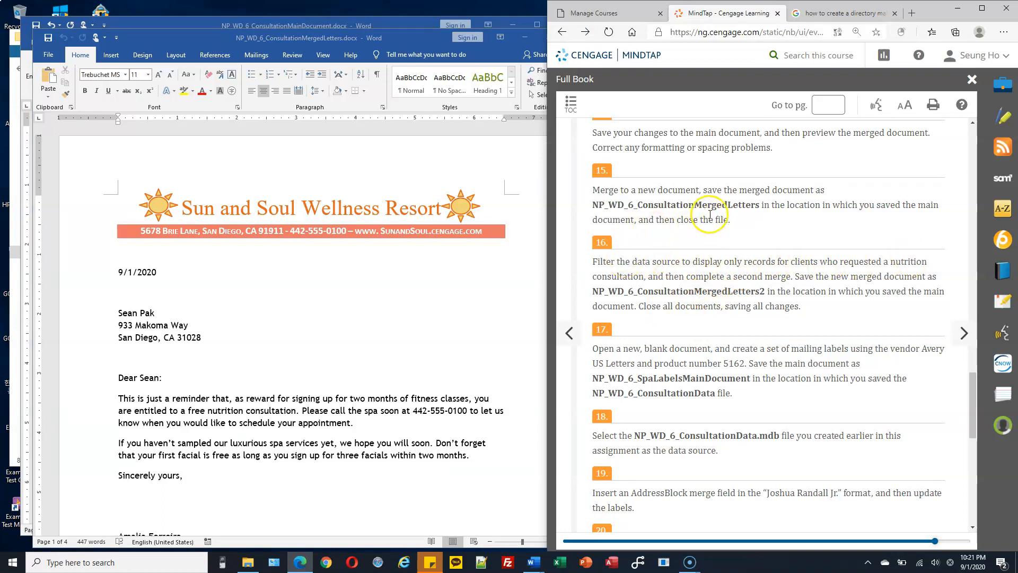
mouse_move(401, 37)
mouse_down()
mouse_move(379, 29)
mouse_move(400, 42)
mouse_up()
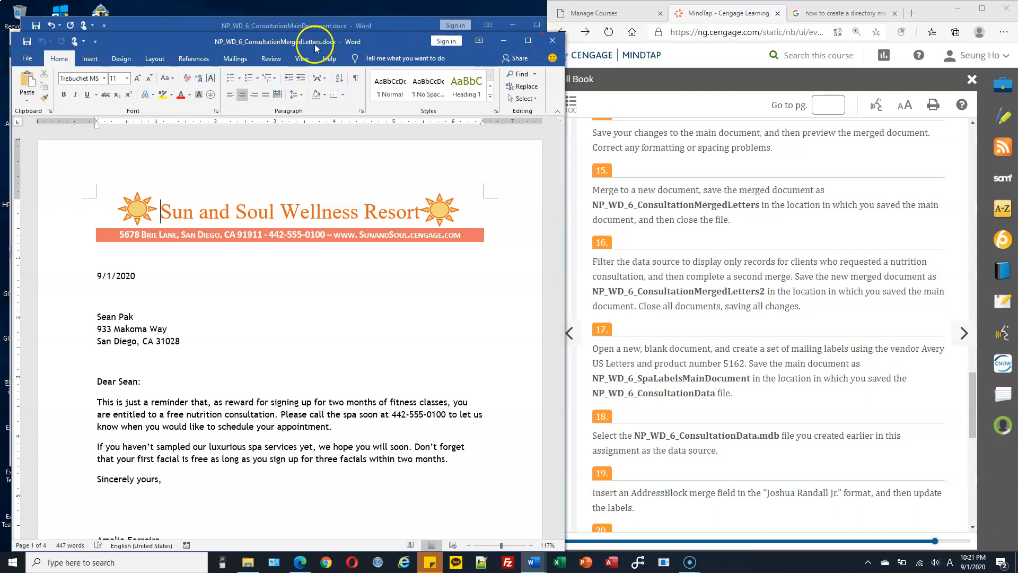
Step: Close the merged letters and open the main document's mail merge recipient list
click(553, 41)
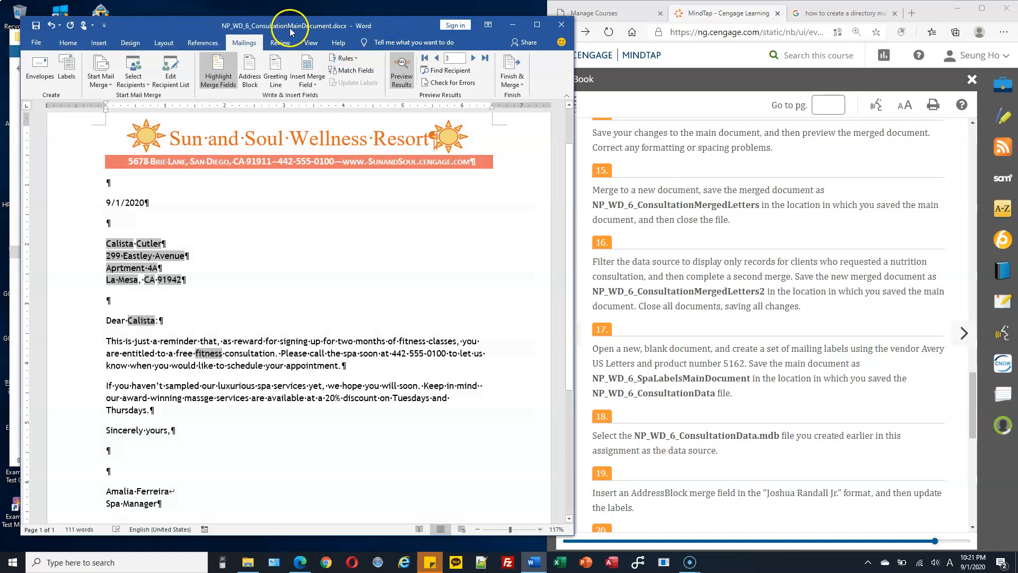
click(631, 261)
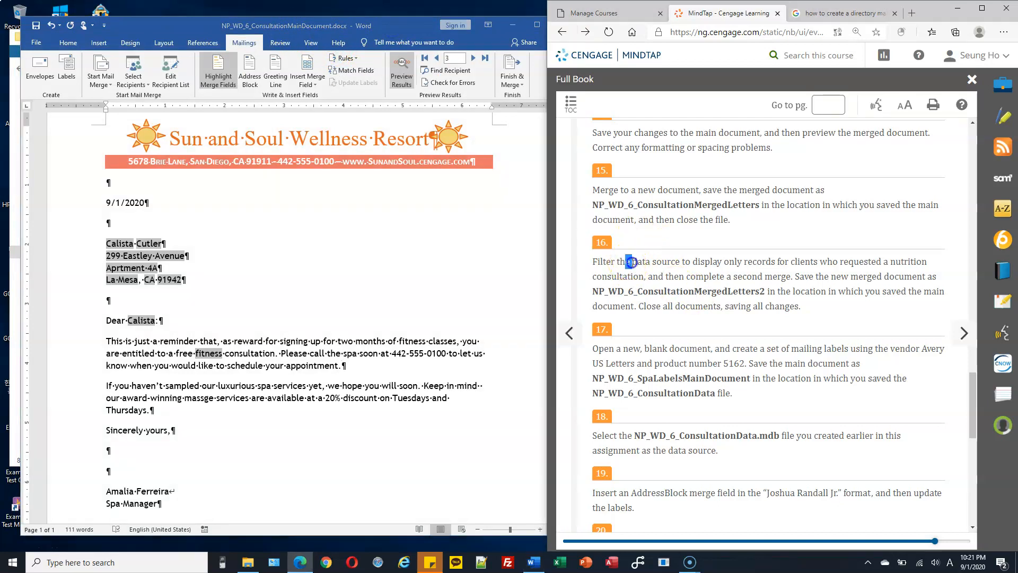
drag(669, 262, 671, 262)
click(407, 275)
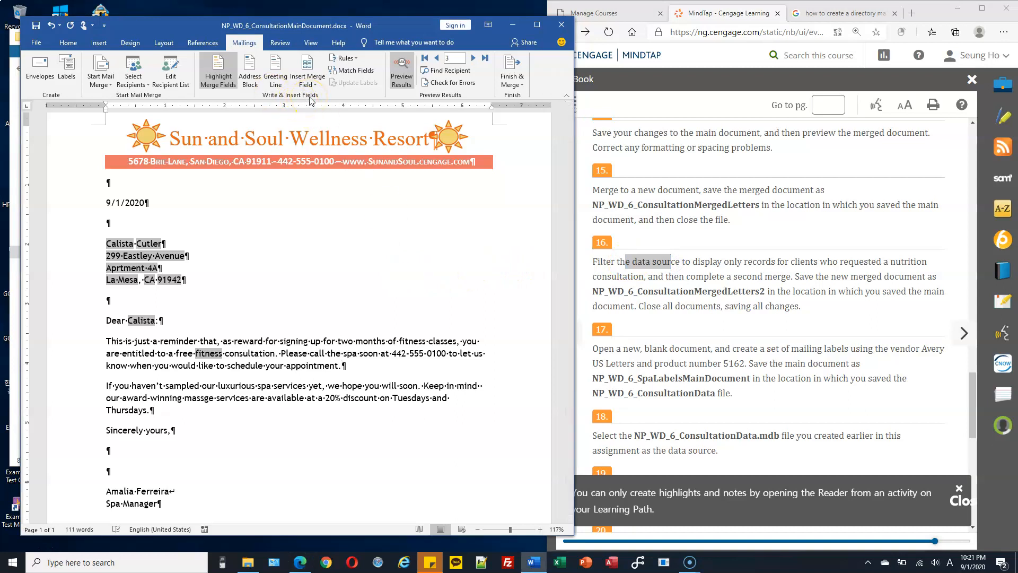
click(171, 79)
drag(285, 150, 289, 114)
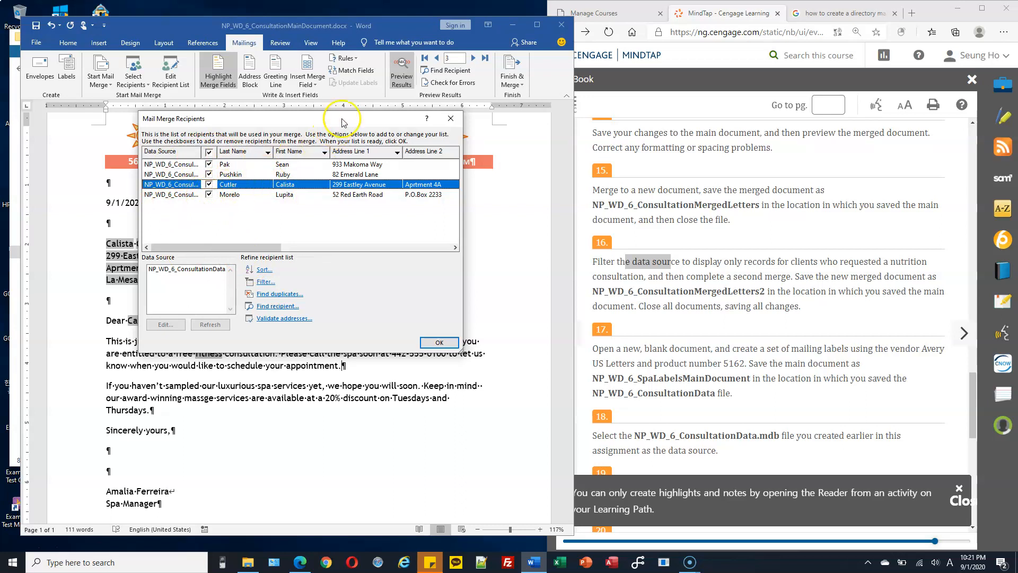
Step: Check step 16's nutrition-consultation requirement and examine the recipient records
click(689, 268)
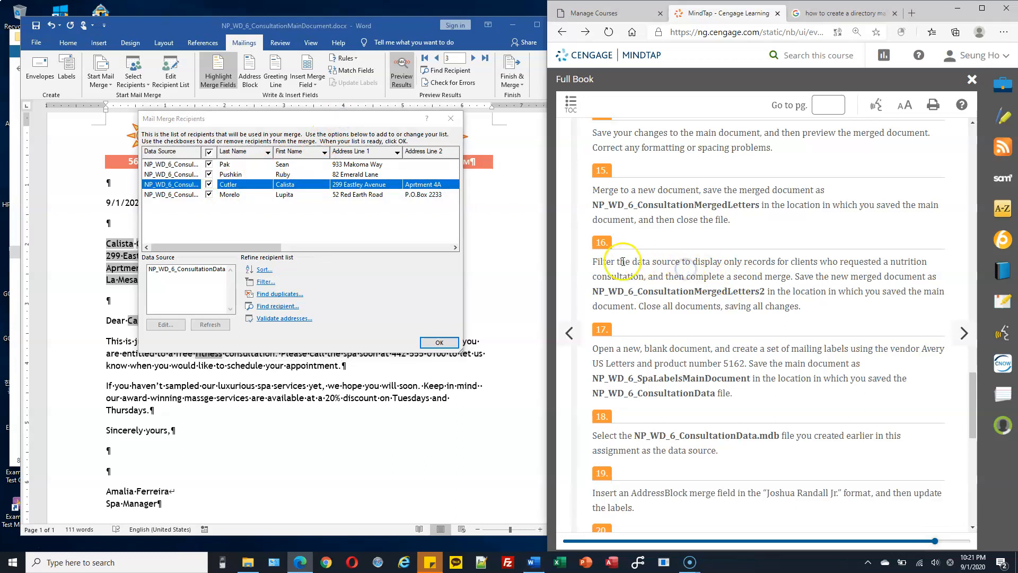
drag(619, 262, 687, 262)
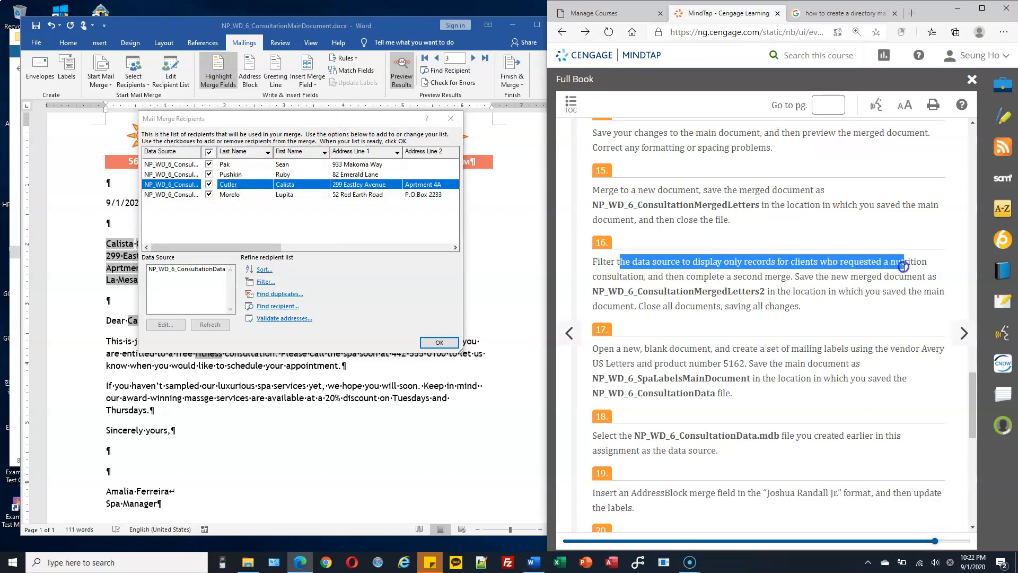
drag(923, 265, 649, 274)
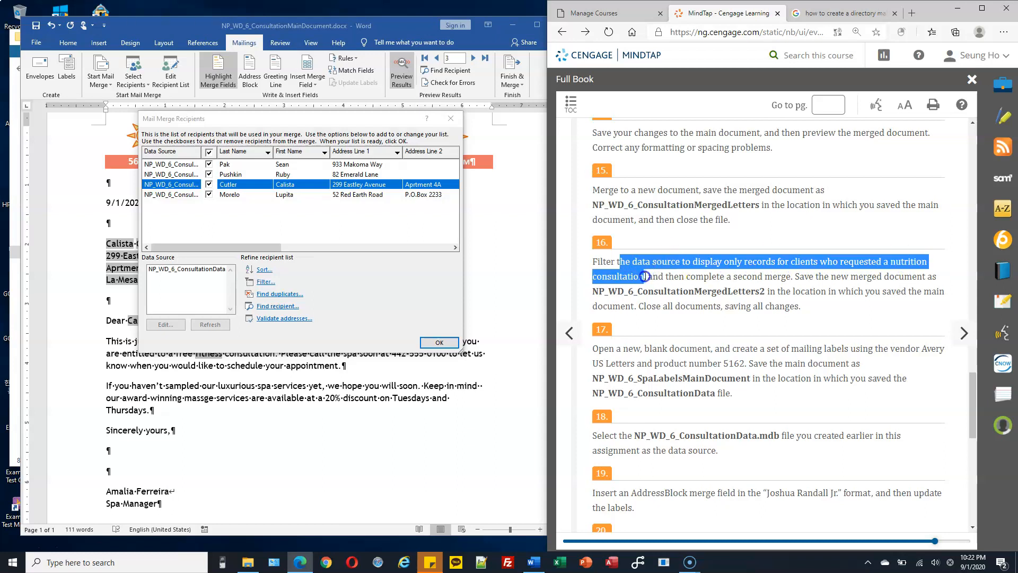
drag(251, 247, 440, 248)
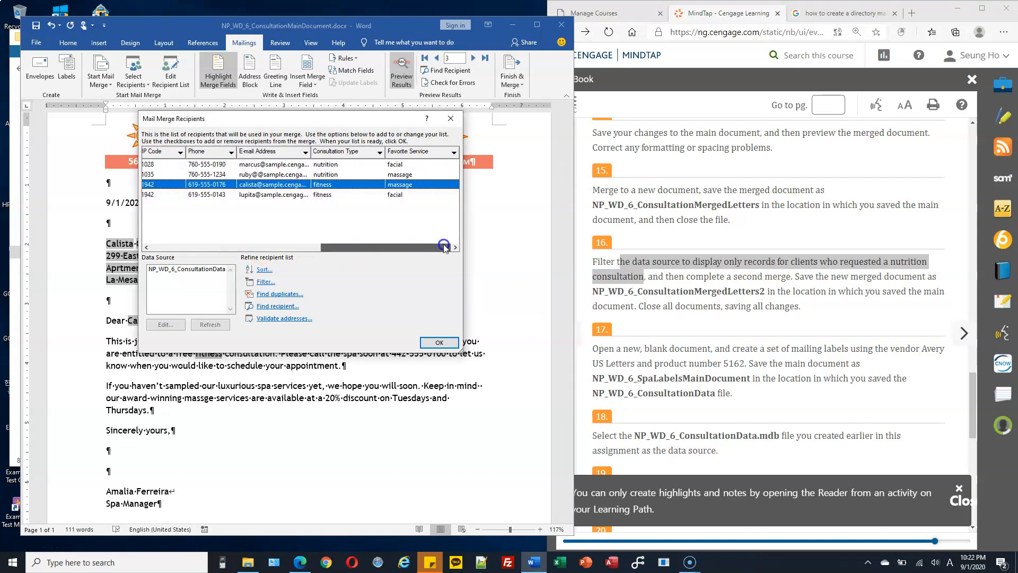
click(346, 165)
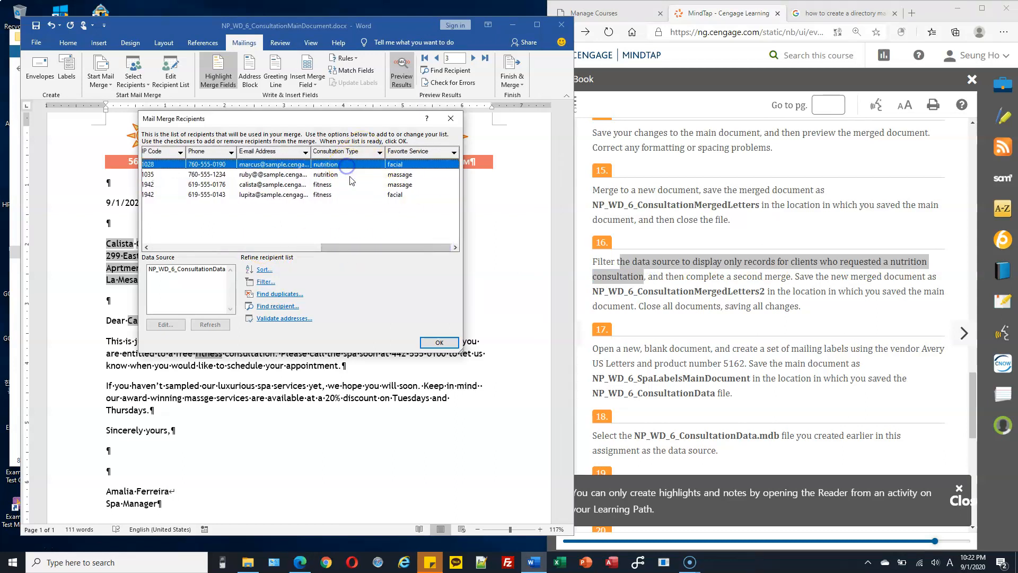
click(353, 175)
click(354, 168)
click(340, 176)
click(347, 175)
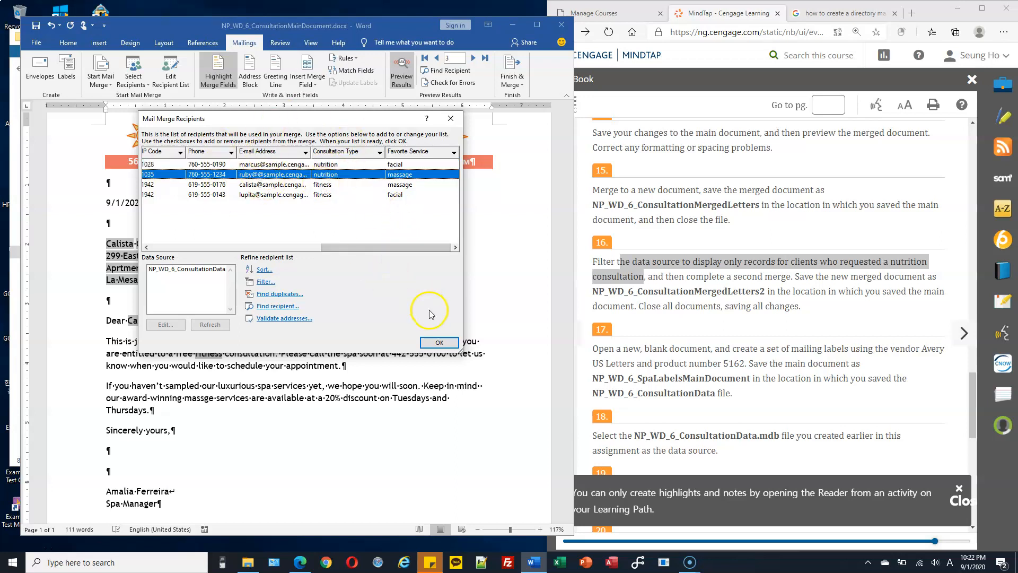
click(265, 284)
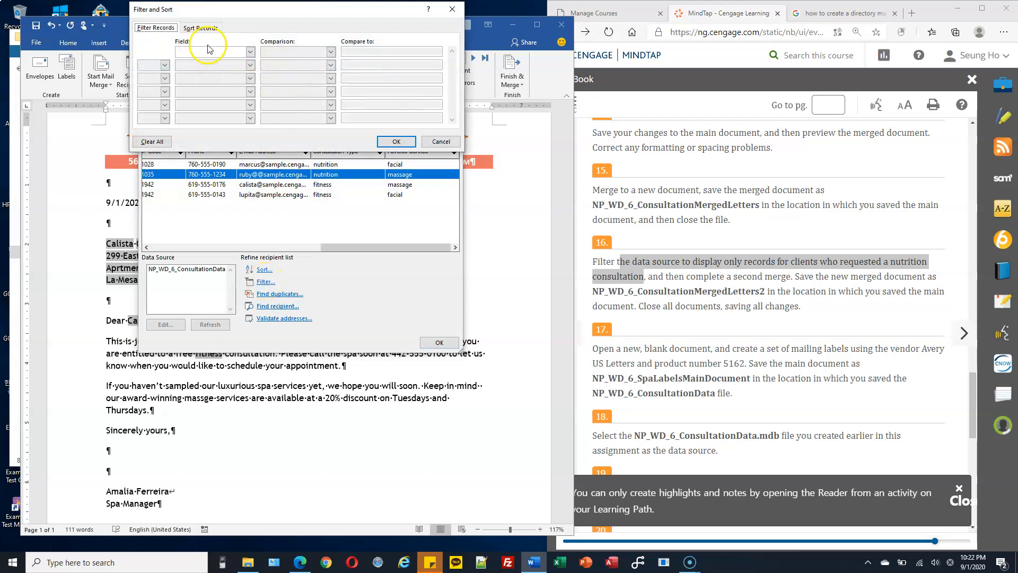
Step: Filter recipients to Consultation Type equal to nutrition
click(237, 52)
drag(249, 75, 251, 84)
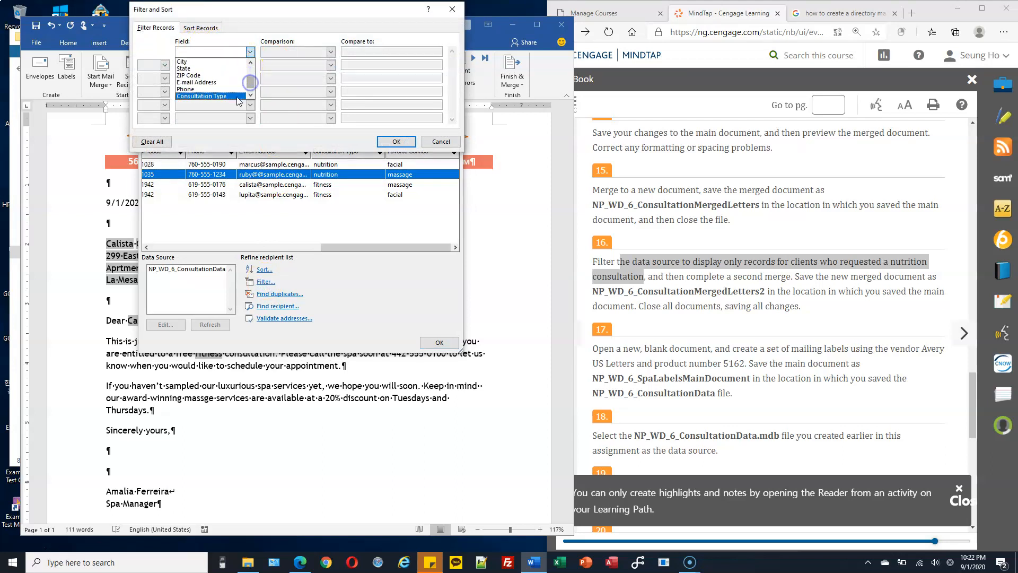
click(236, 96)
click(365, 52)
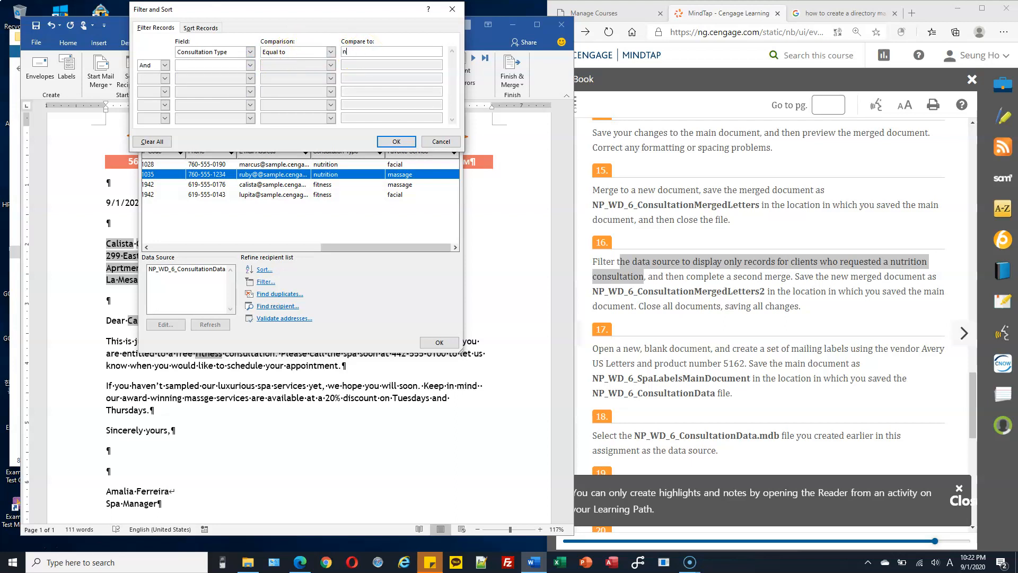
text(nutrition)
click(398, 143)
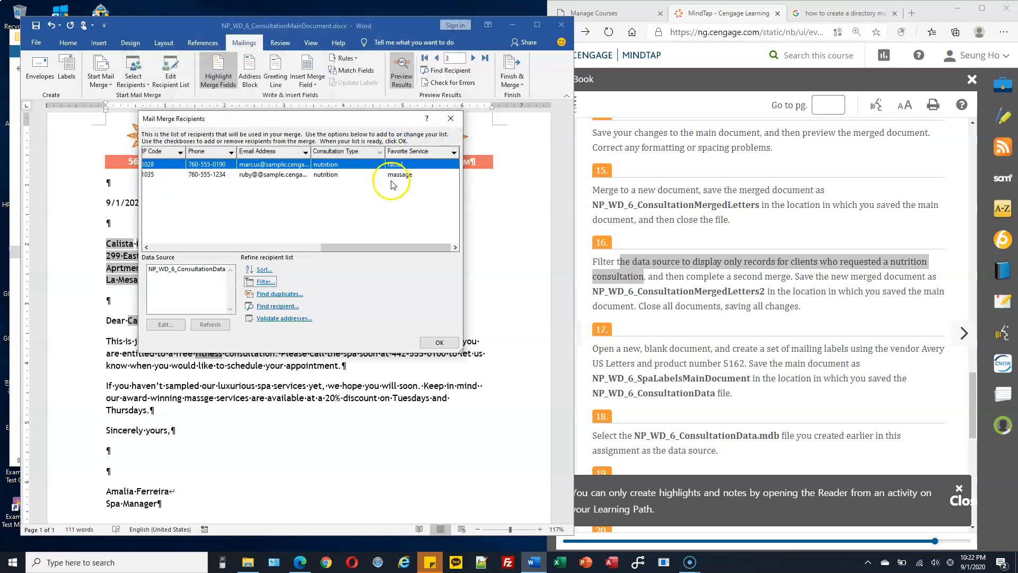
Step: Review the two remaining nutrition-consultation records in the filtered list
click(346, 175)
click(346, 166)
click(346, 174)
click(346, 166)
click(347, 175)
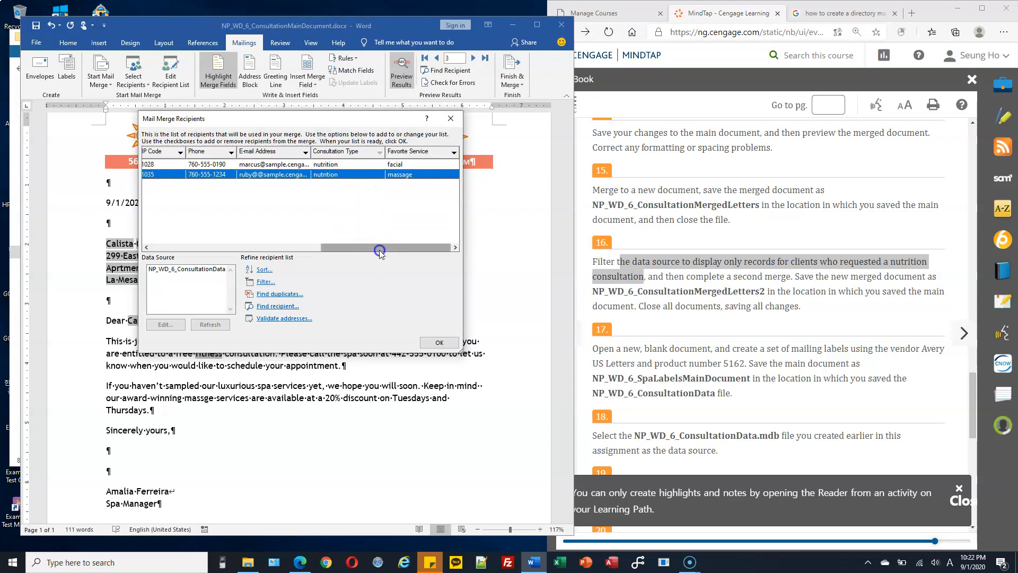
drag(380, 247, 187, 245)
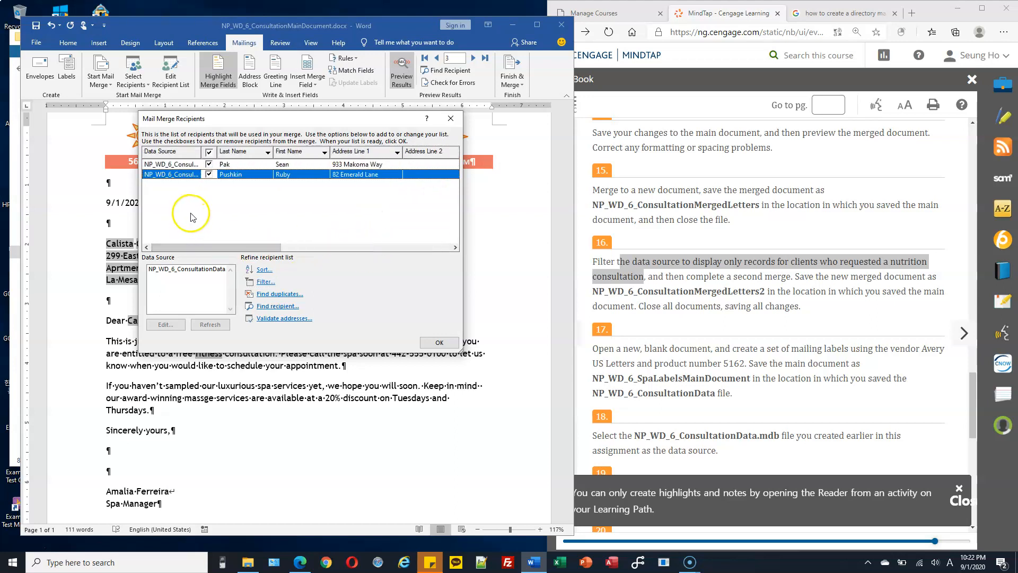
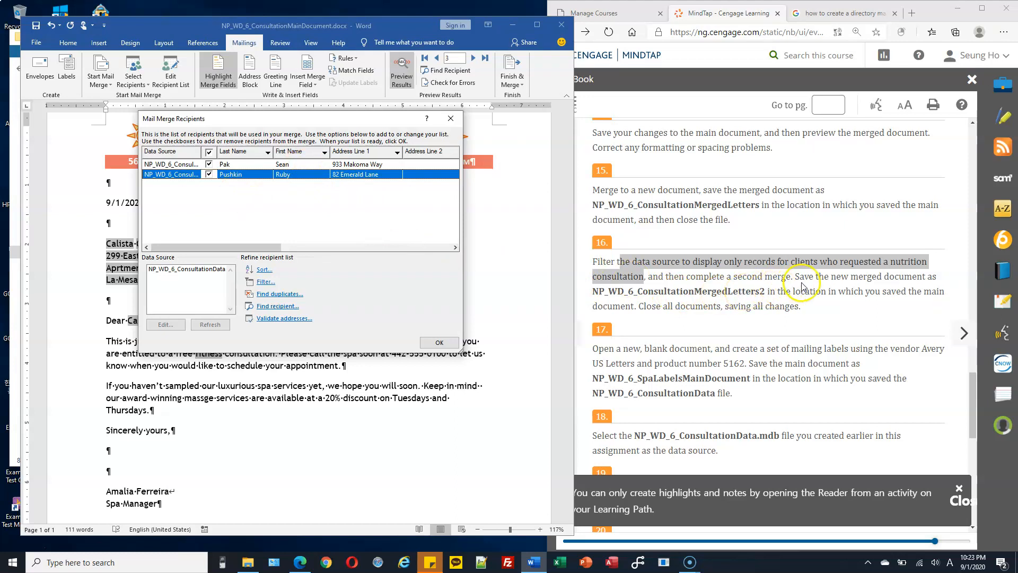
Step: Accept the filtered recipient list and turn off merge-field highlighting and formatting marks
click(687, 278)
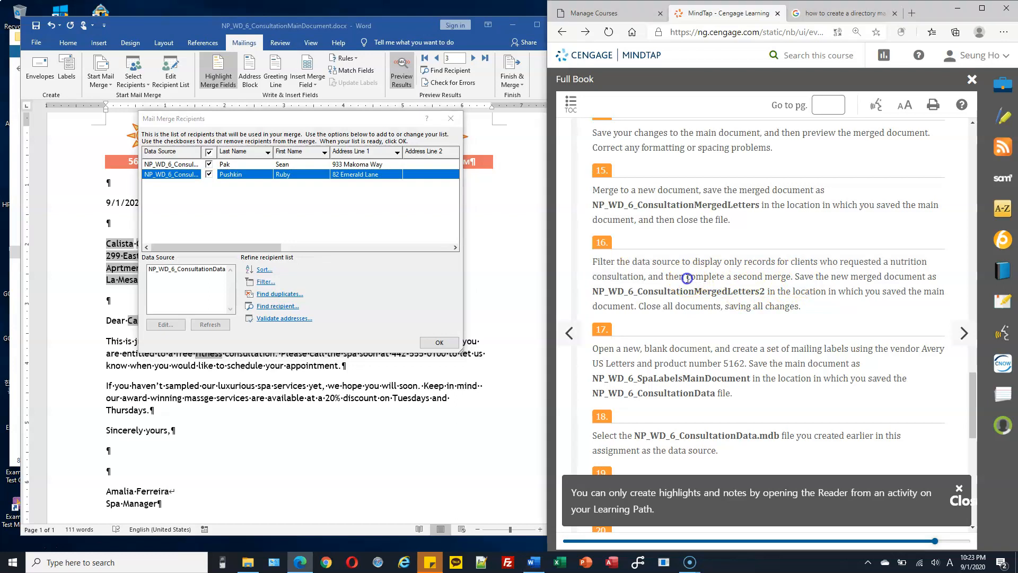
drag(712, 275, 783, 276)
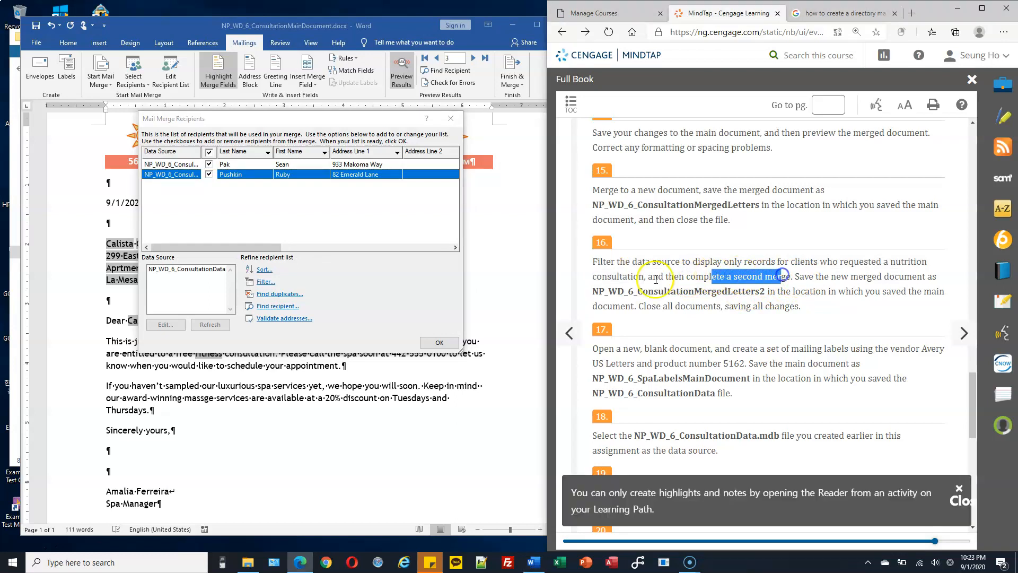
click(439, 342)
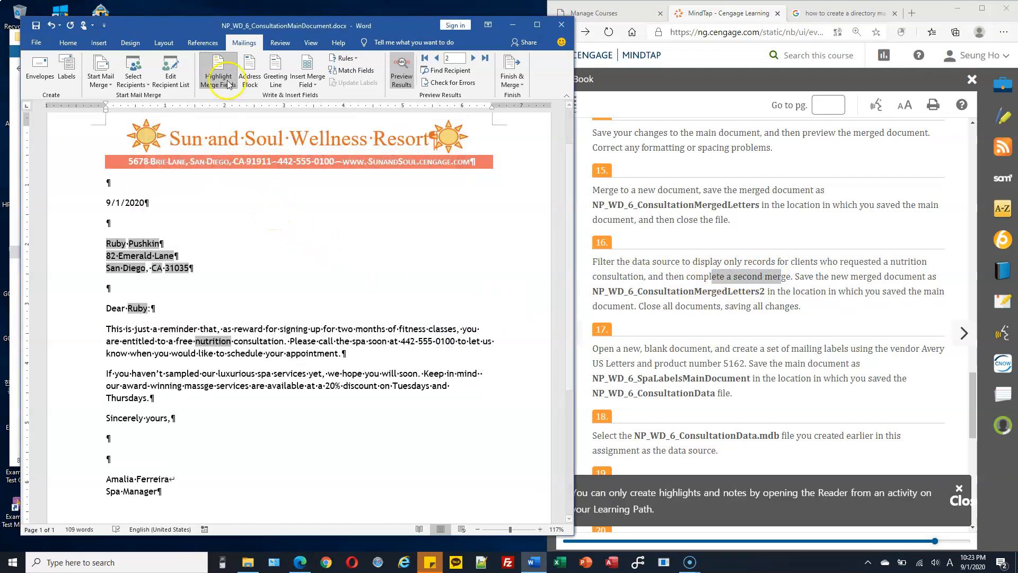
click(218, 72)
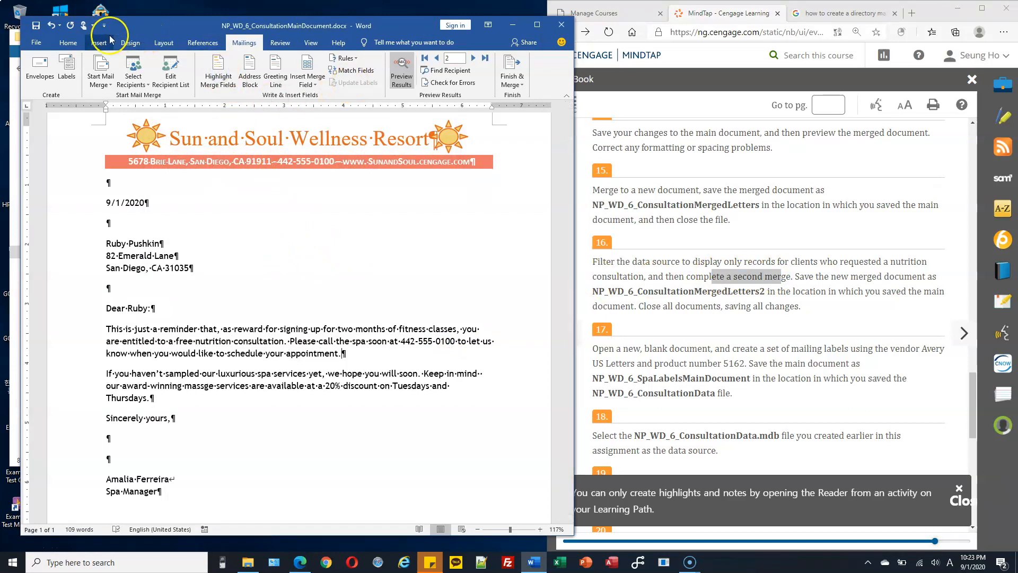
click(68, 44)
click(364, 62)
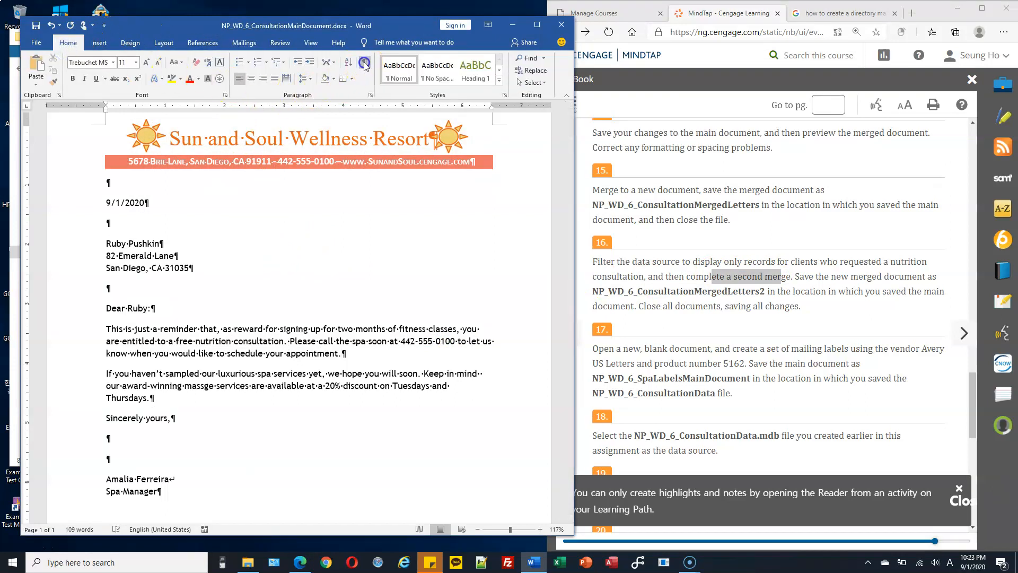
Step: Merge all filtered records into a new document of individual letters
click(244, 42)
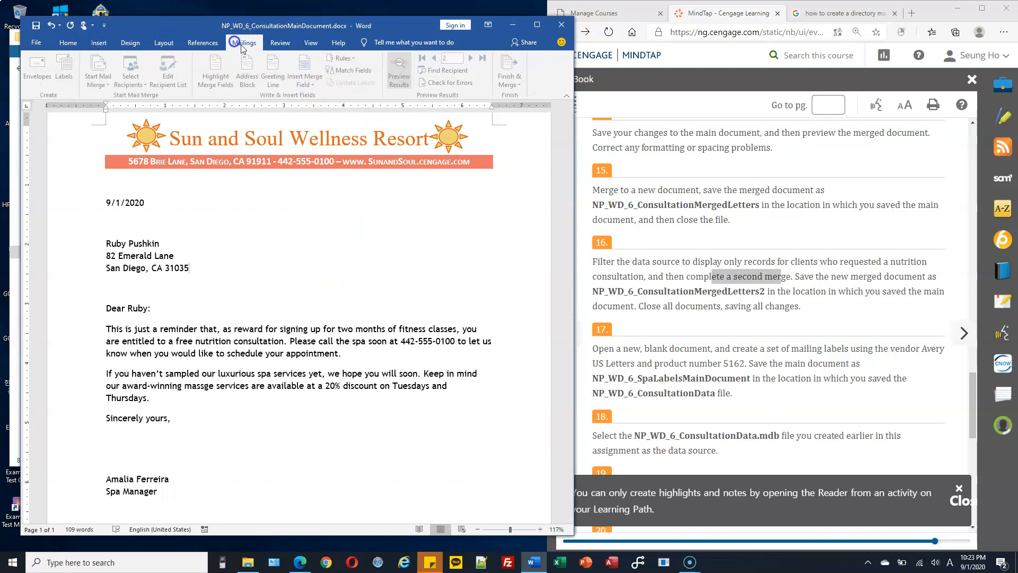
click(511, 80)
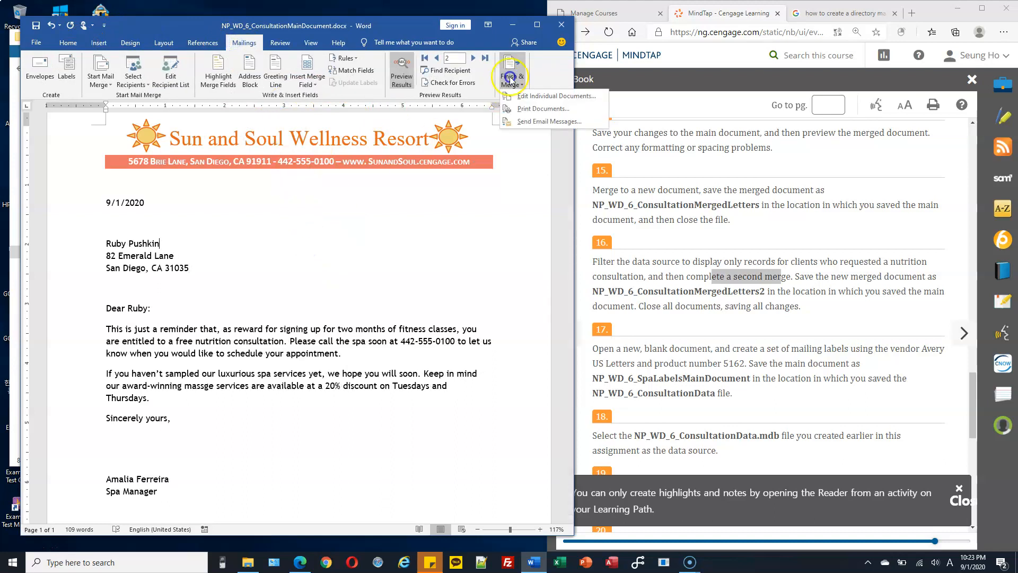
click(530, 98)
click(389, 214)
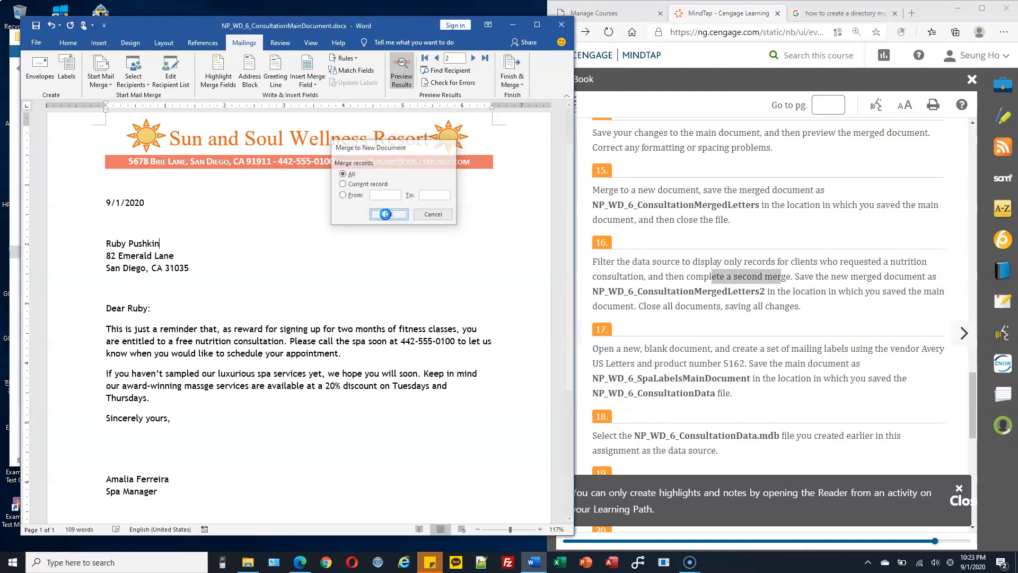
mouse_move(582, 160)
mouse_down()
mouse_move(565, 457)
mouse_move(581, 281)
mouse_move(584, 382)
mouse_move(601, 303)
mouse_move(606, 79)
mouse_up()
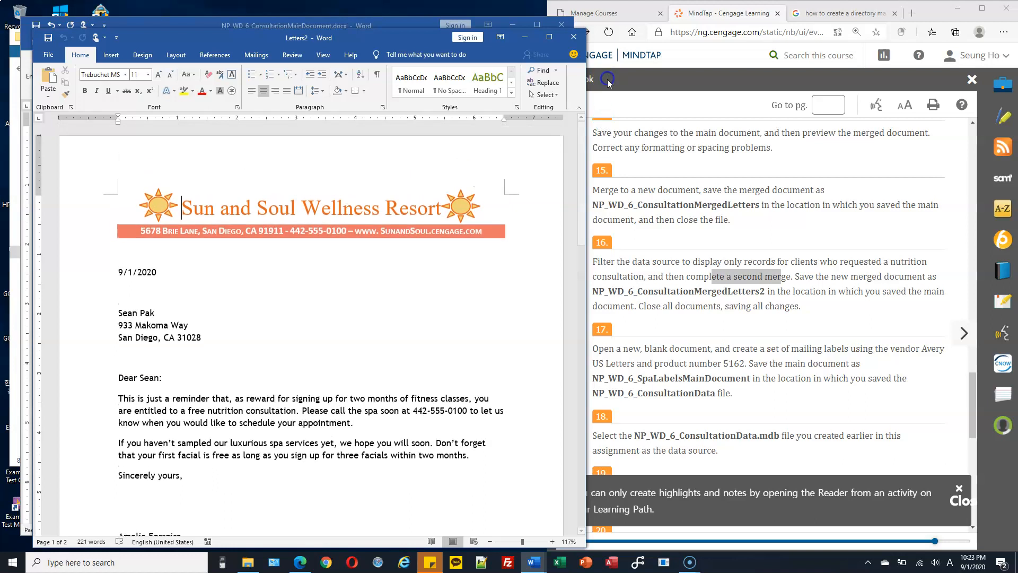
Step: Save the merged letters as NP_WD_6_ConsultationMergedLetters2 in C:\CS103\Homework
drag(416, 32, 396, 26)
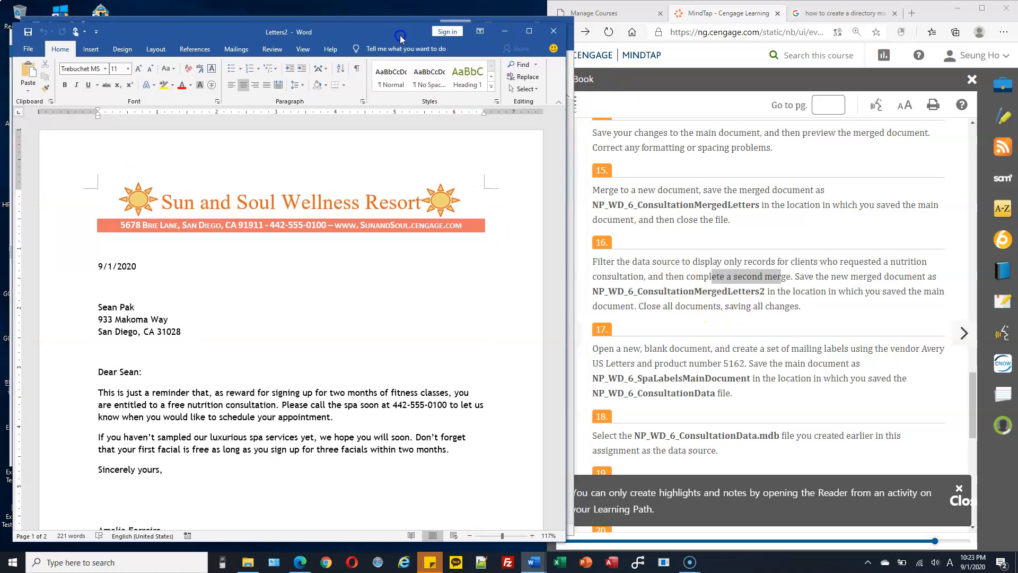
click(615, 291)
drag(593, 291, 765, 289)
key(ctrl+c)
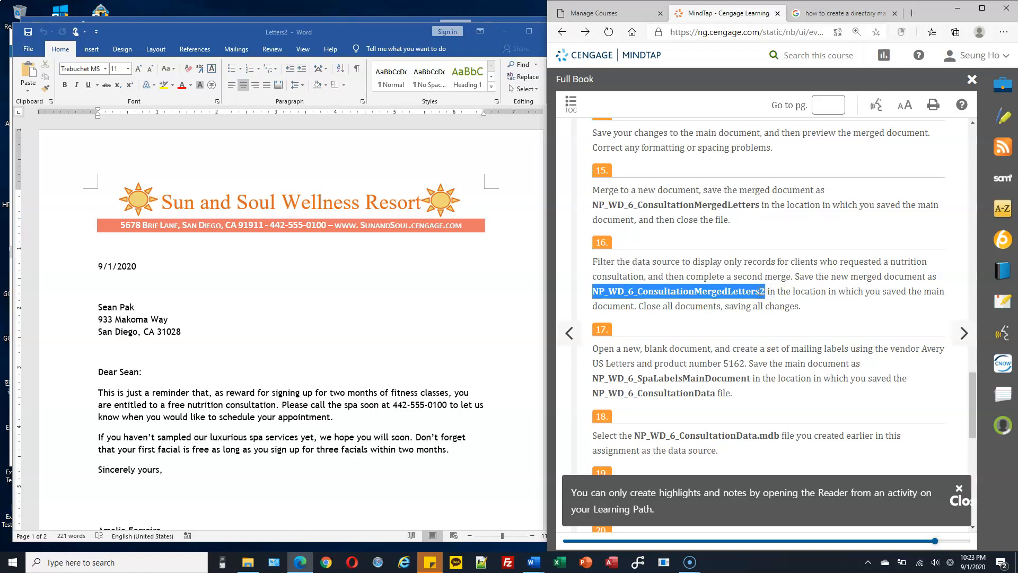
click(28, 50)
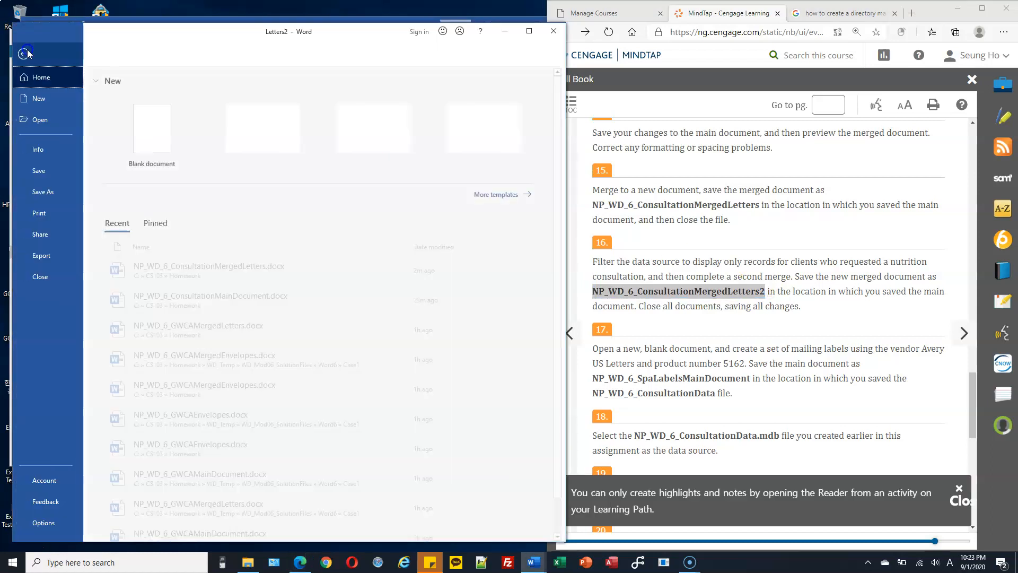
click(42, 191)
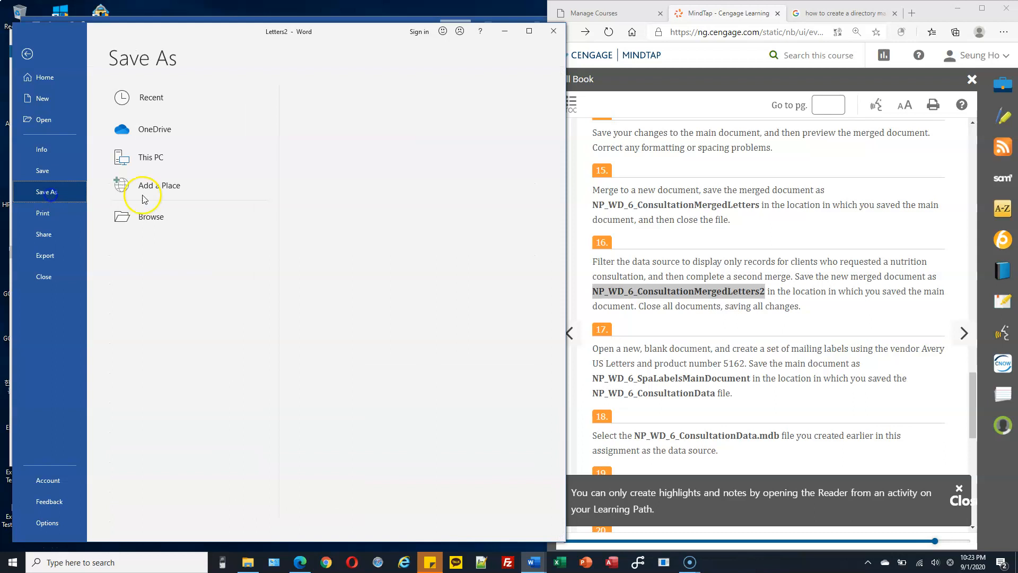
double_click(182, 159)
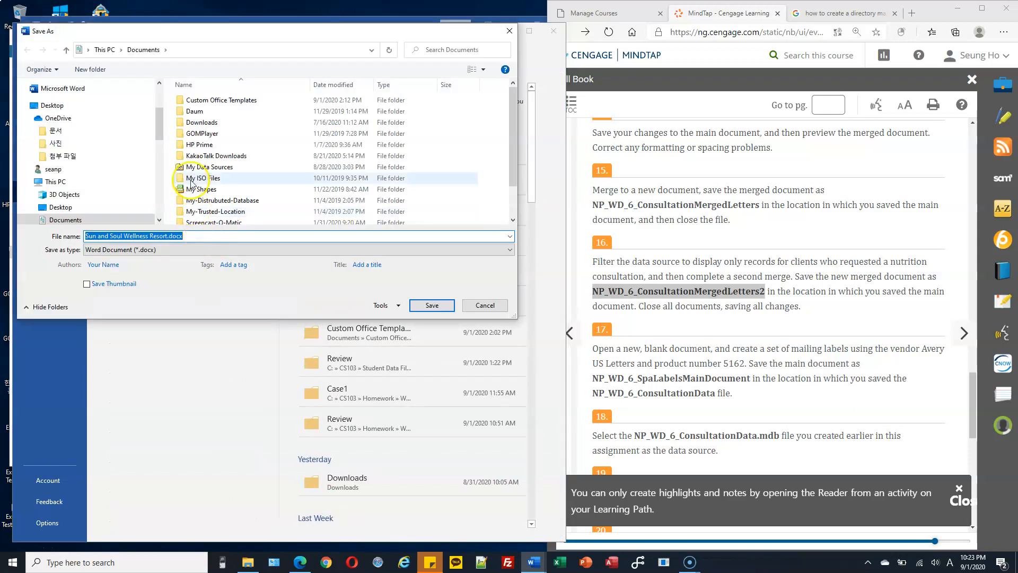
drag(161, 135, 159, 197)
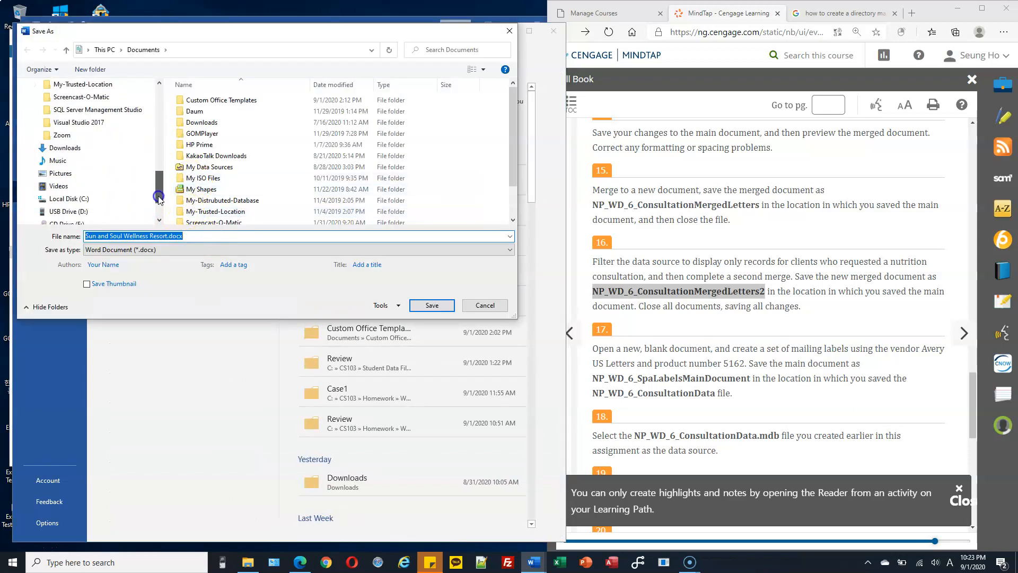
click(33, 198)
click(37, 98)
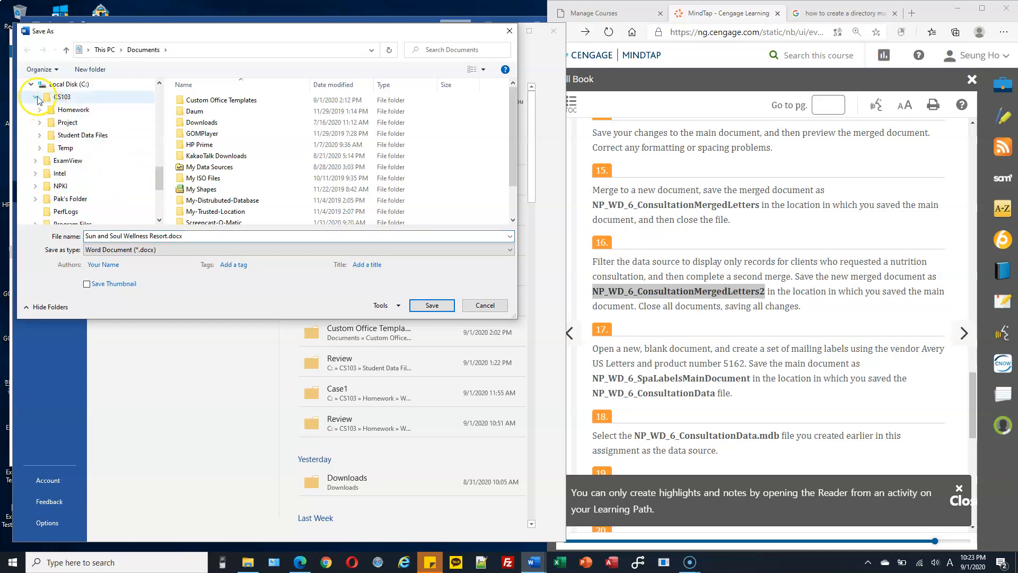
click(68, 109)
click(189, 236)
key(ctrl+v)
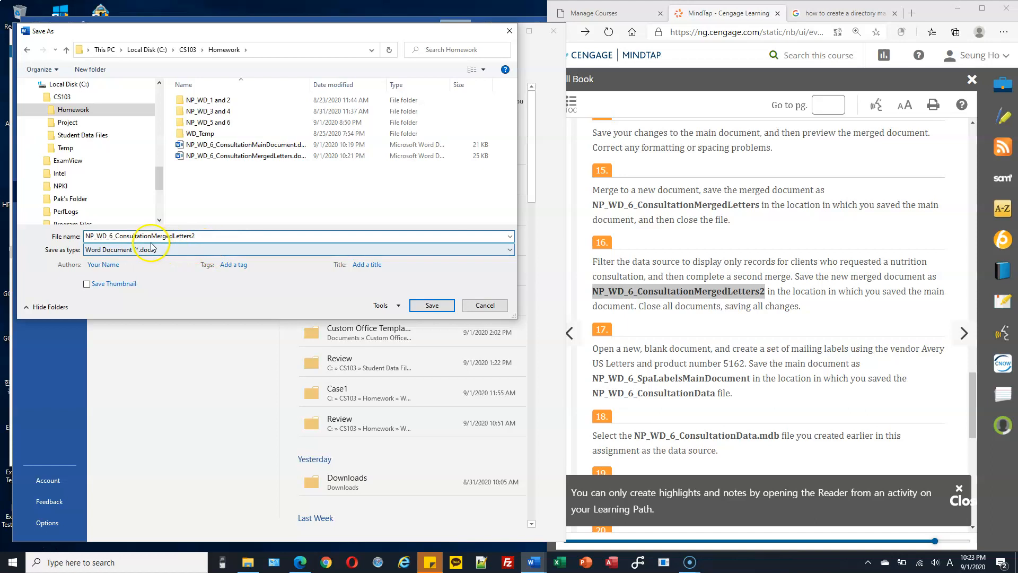
click(435, 306)
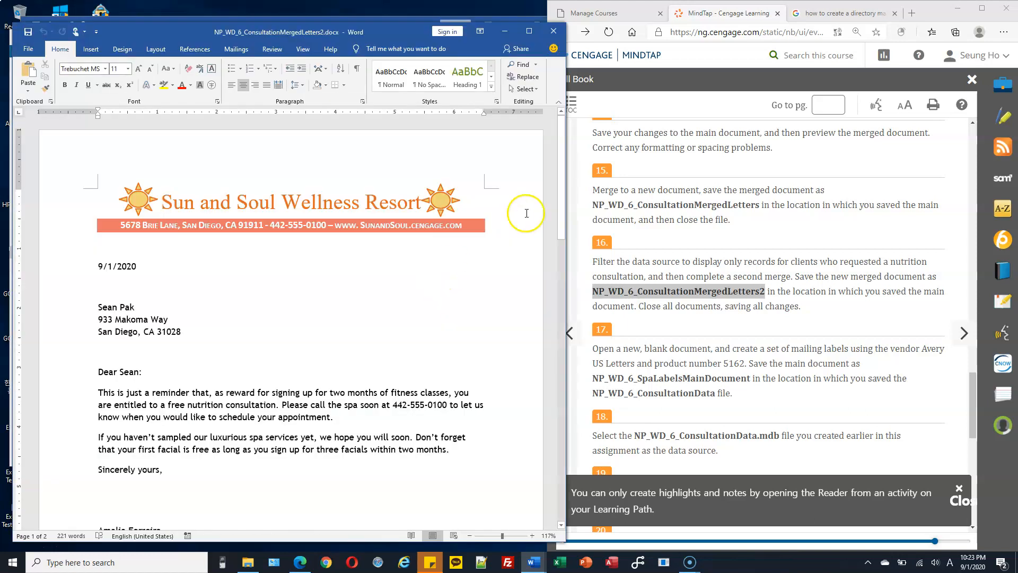
Step: Check the client name lines in the two merged letters
drag(555, 171, 559, 370)
triple_click(127, 193)
triple_click(106, 348)
click(227, 377)
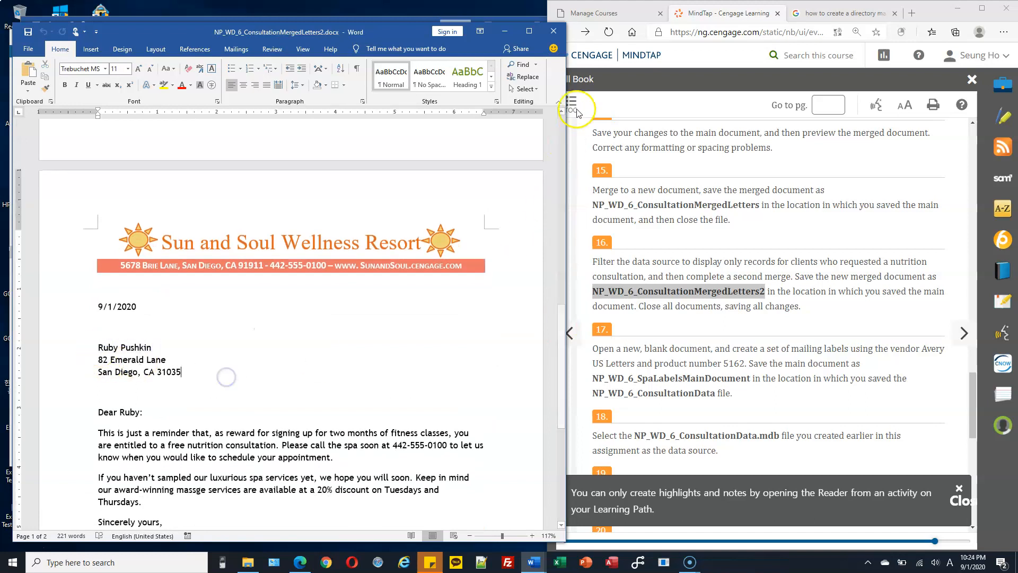
Step: Close the merged letters, then close the main document, saving its changes
click(553, 35)
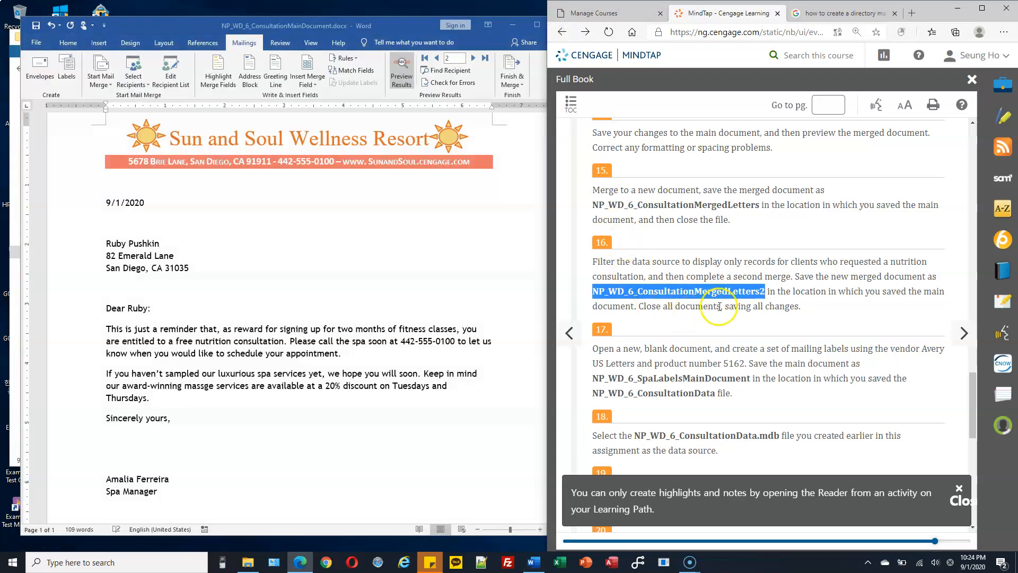
drag(723, 306, 819, 306)
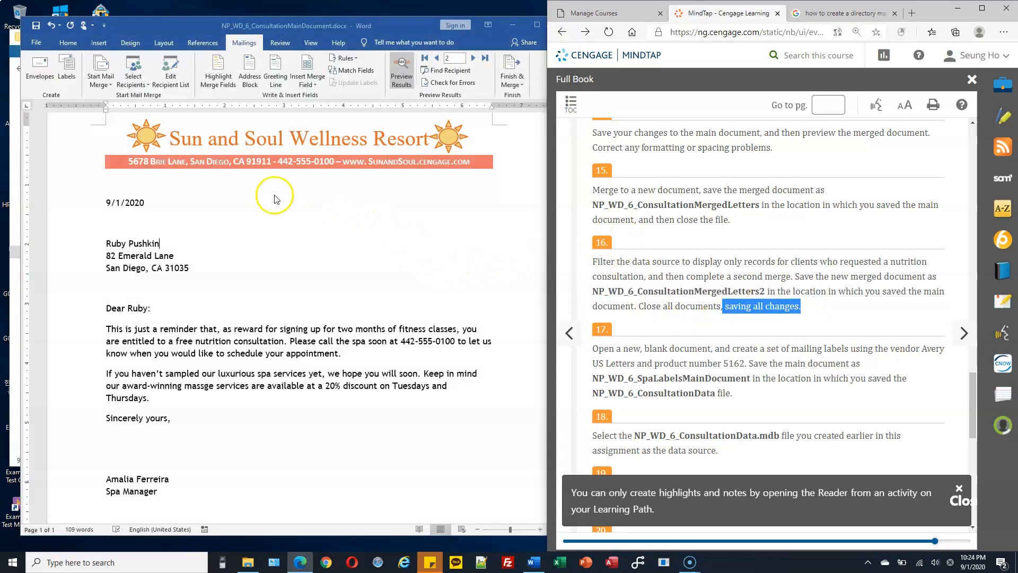
click(36, 30)
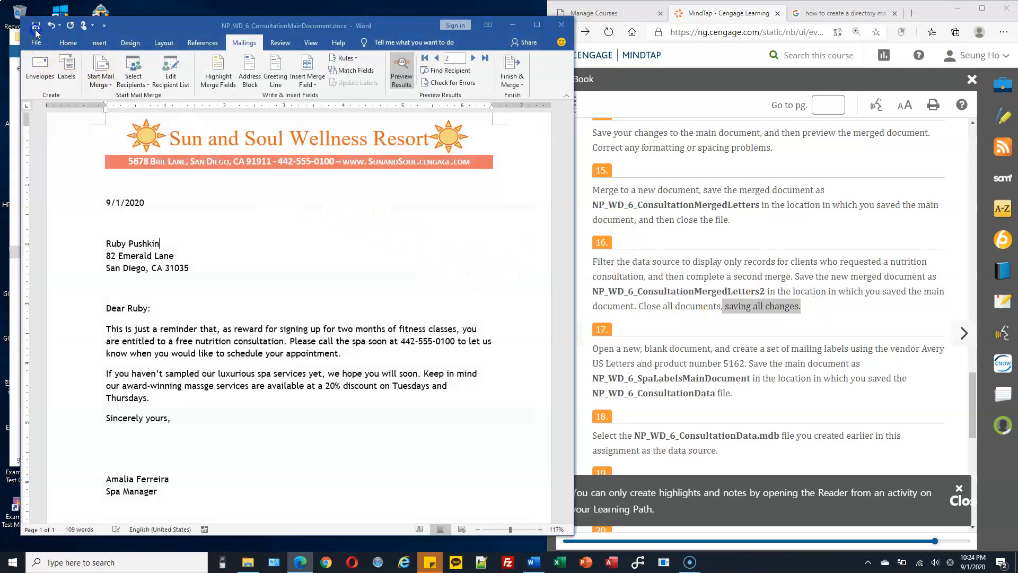
click(562, 25)
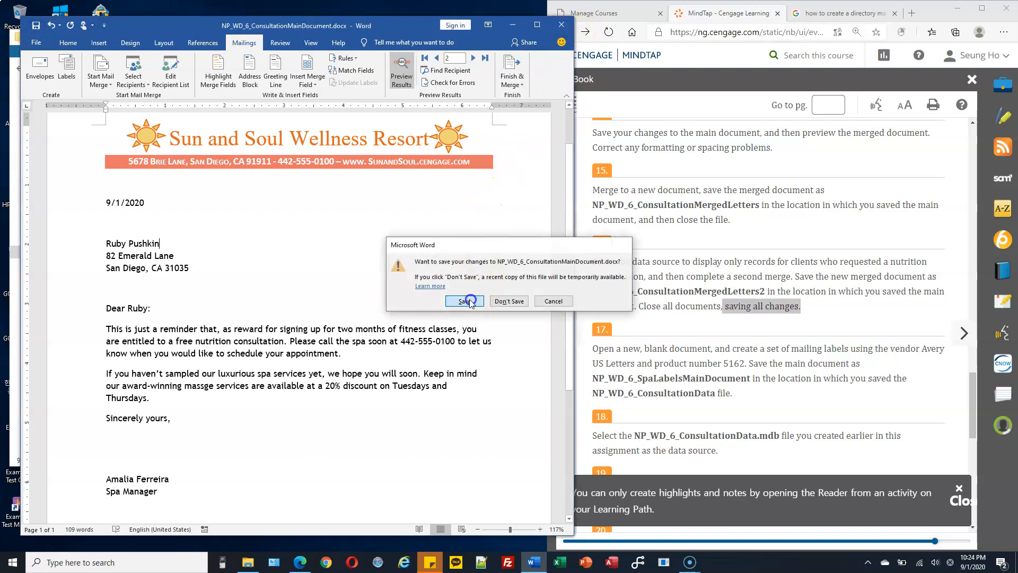
click(465, 301)
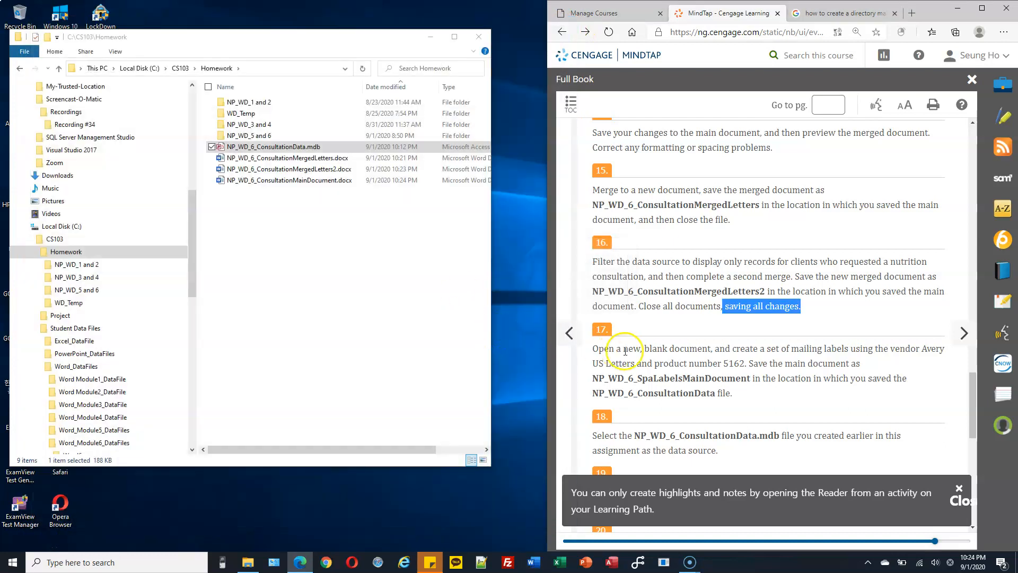
Step: Start a new blank Word document for the mailing labels
scroll(626, 351, down, 2)
drag(620, 226, 705, 225)
click(537, 562)
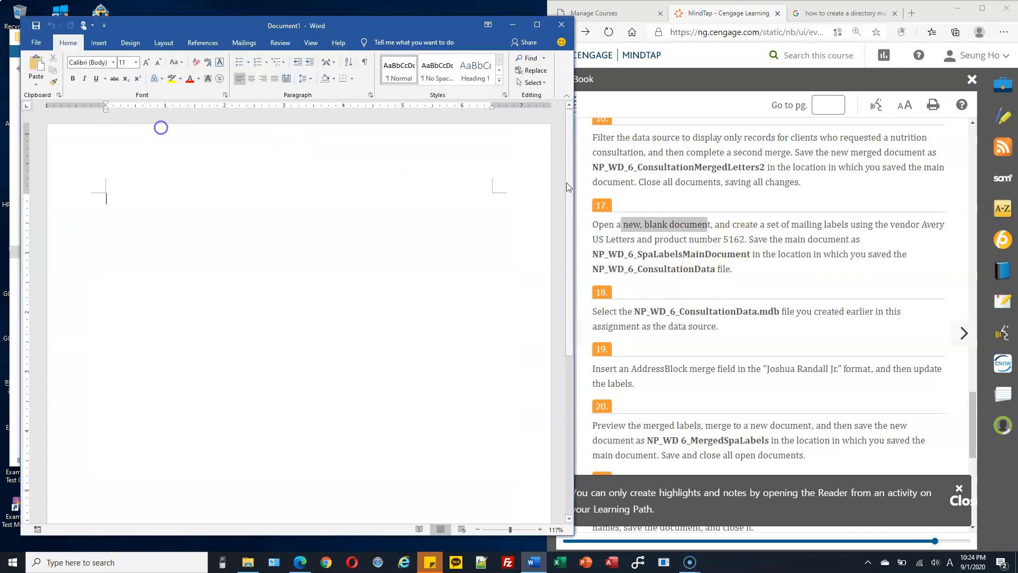
Step: Begin a Labels mail merge in the blank Document1
click(633, 162)
drag(547, 161, 575, 161)
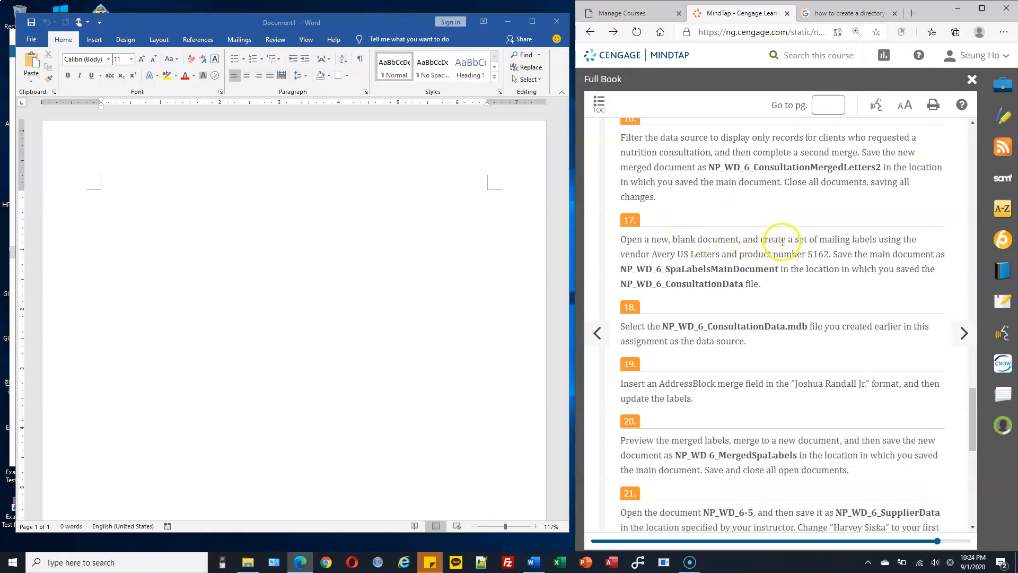
drag(879, 240, 825, 239)
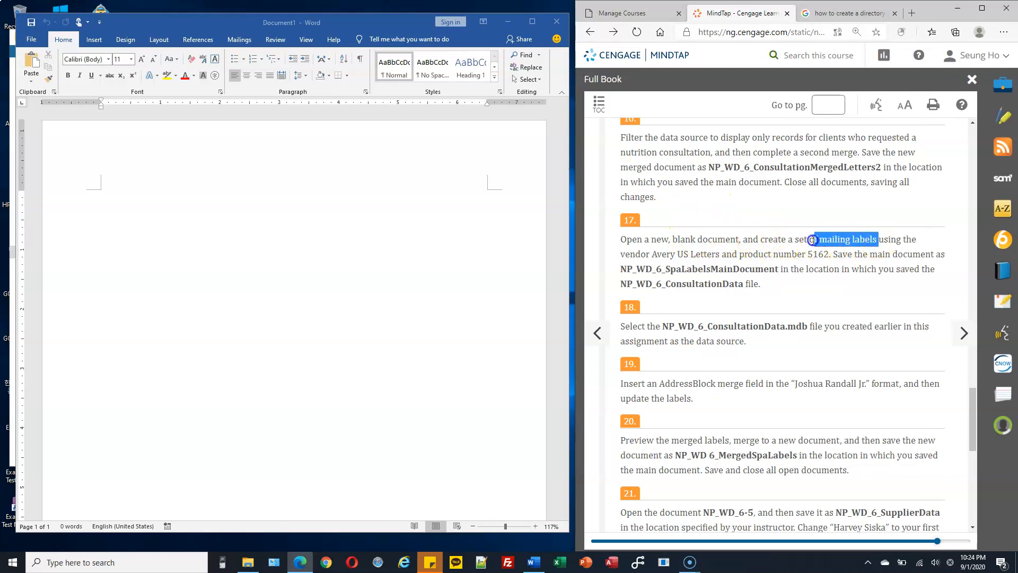
drag(813, 240, 731, 240)
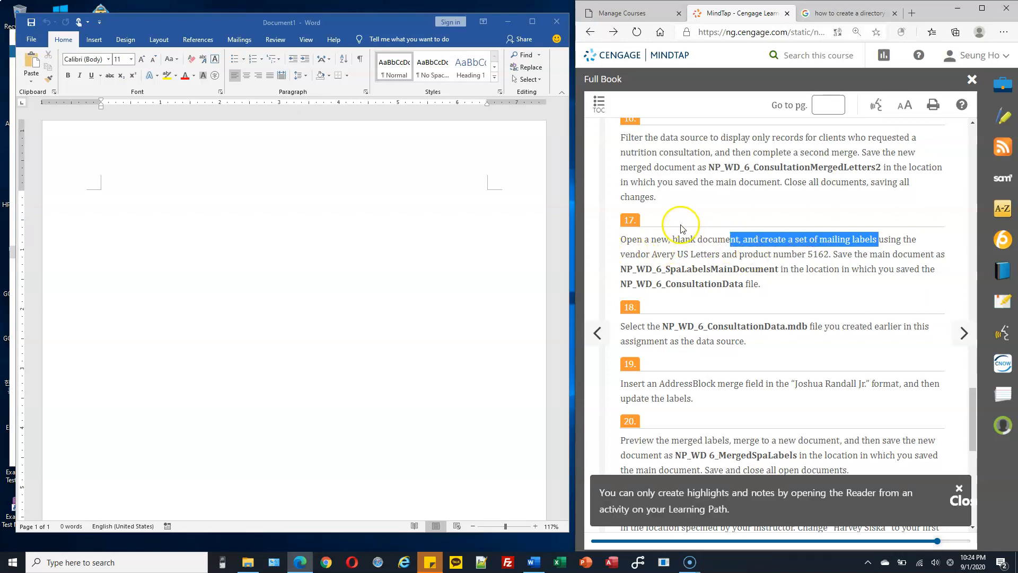
click(238, 40)
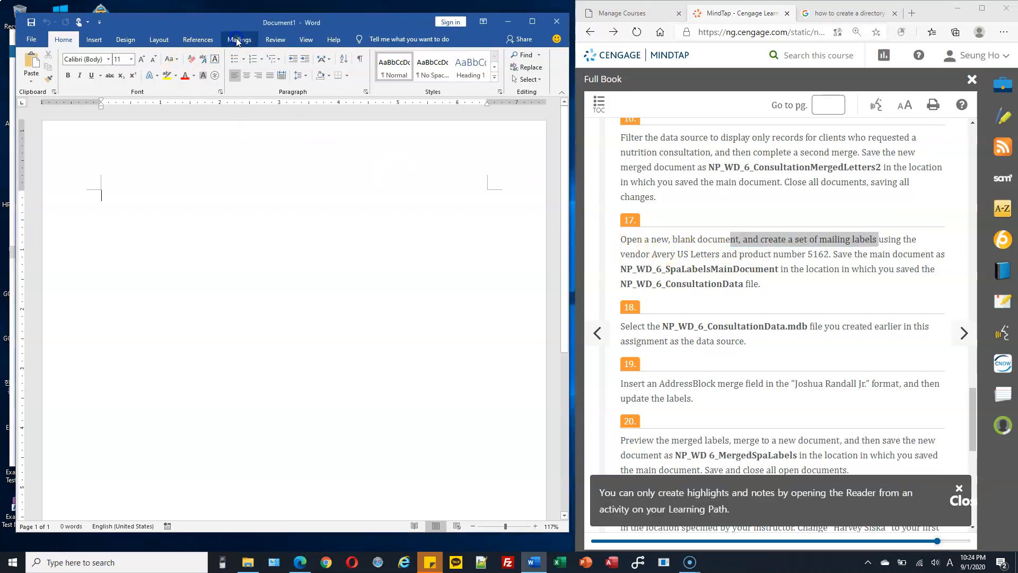
click(237, 41)
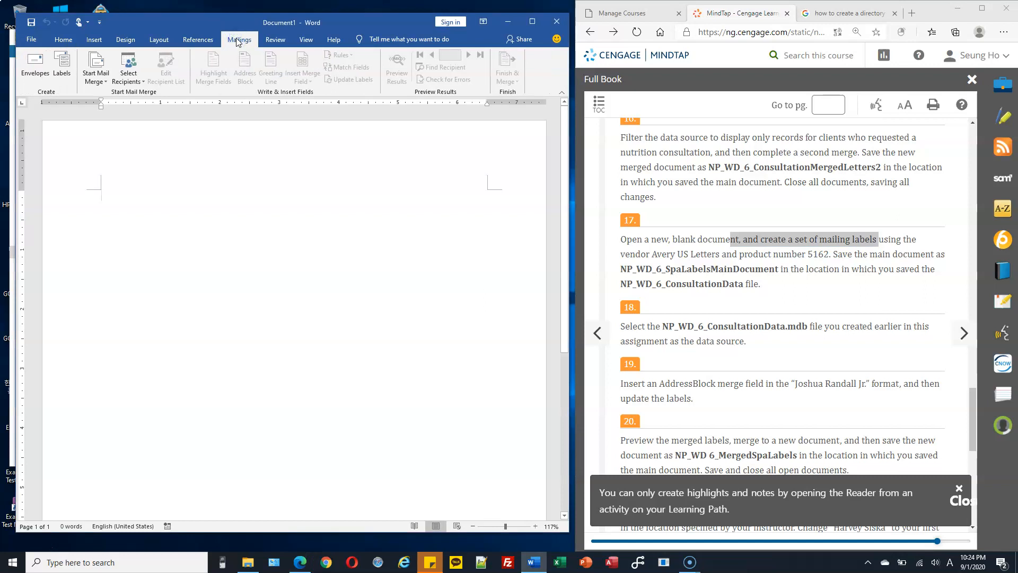
click(105, 85)
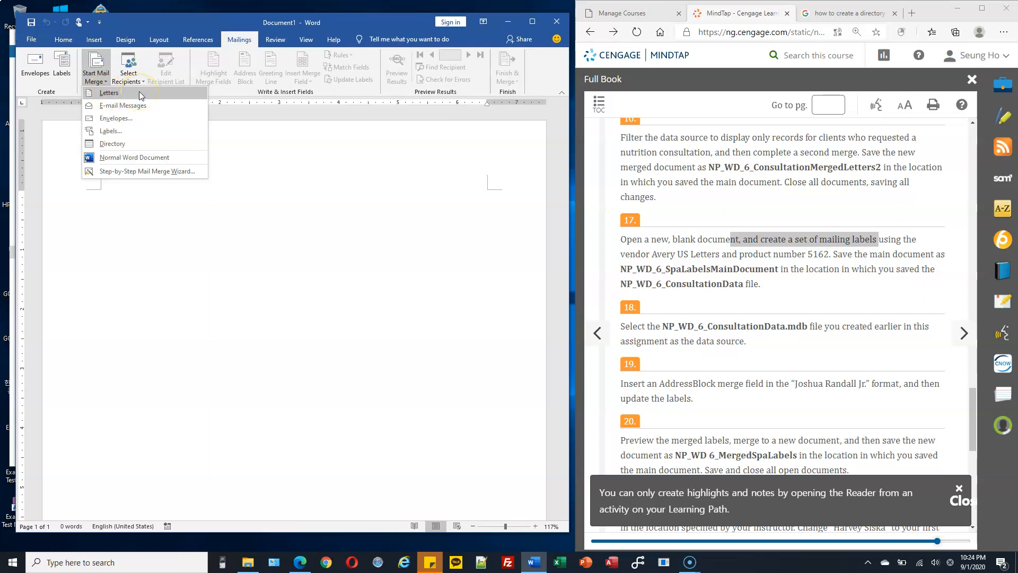
click(127, 133)
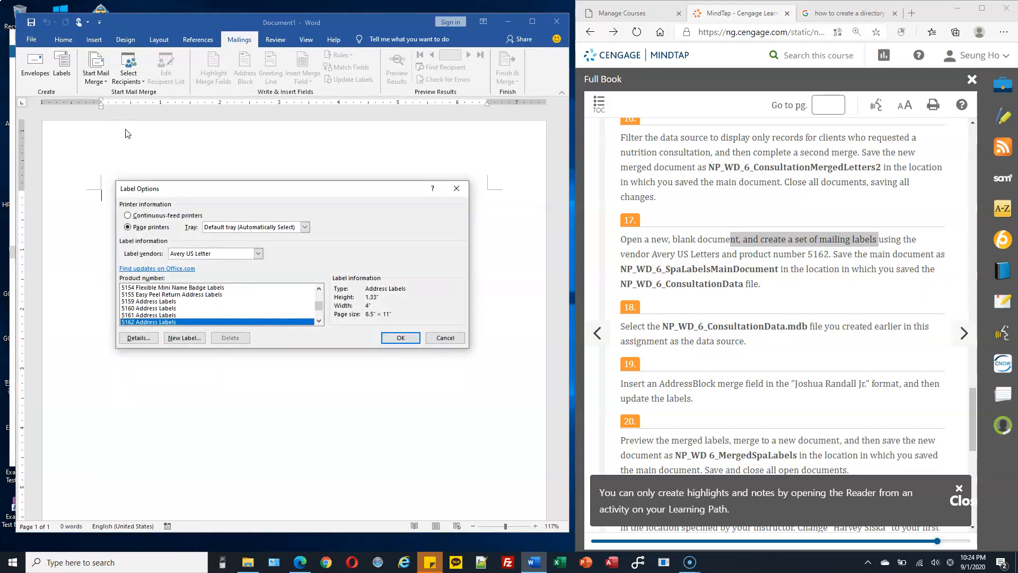
Step: Choose Avery US Letter as the label vendor
drag(274, 189, 313, 135)
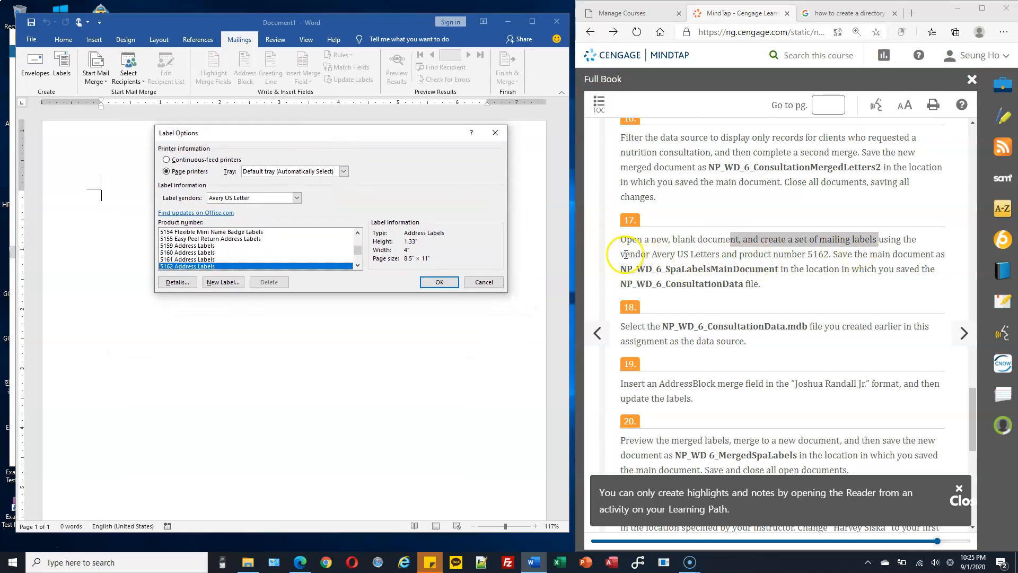
drag(625, 255, 662, 253)
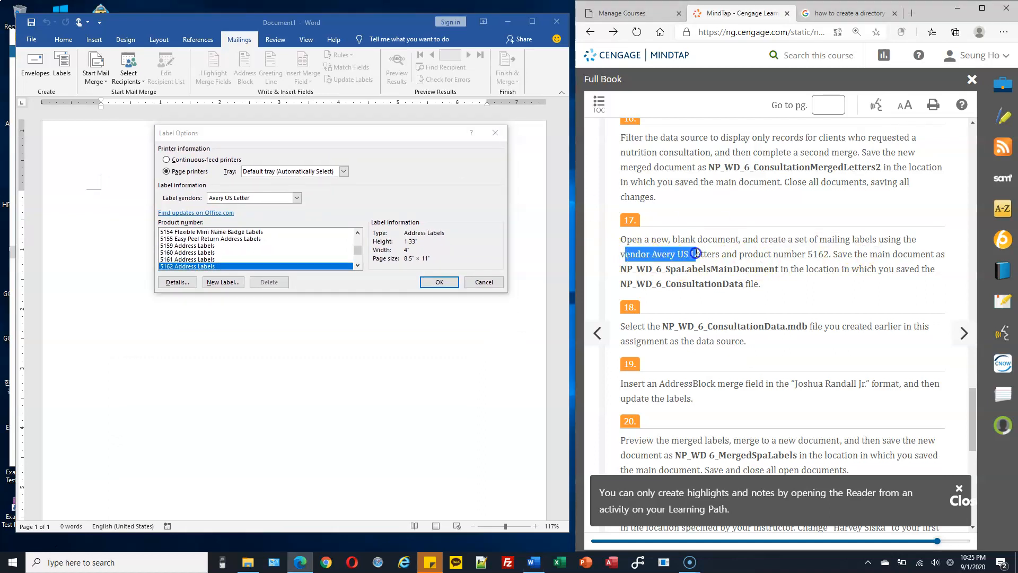
click(225, 200)
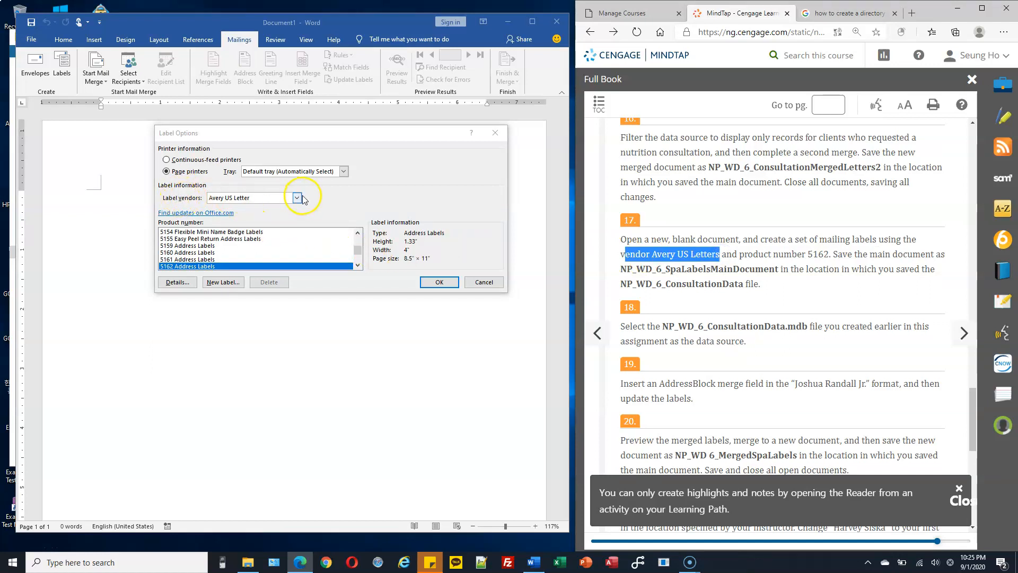
click(236, 199)
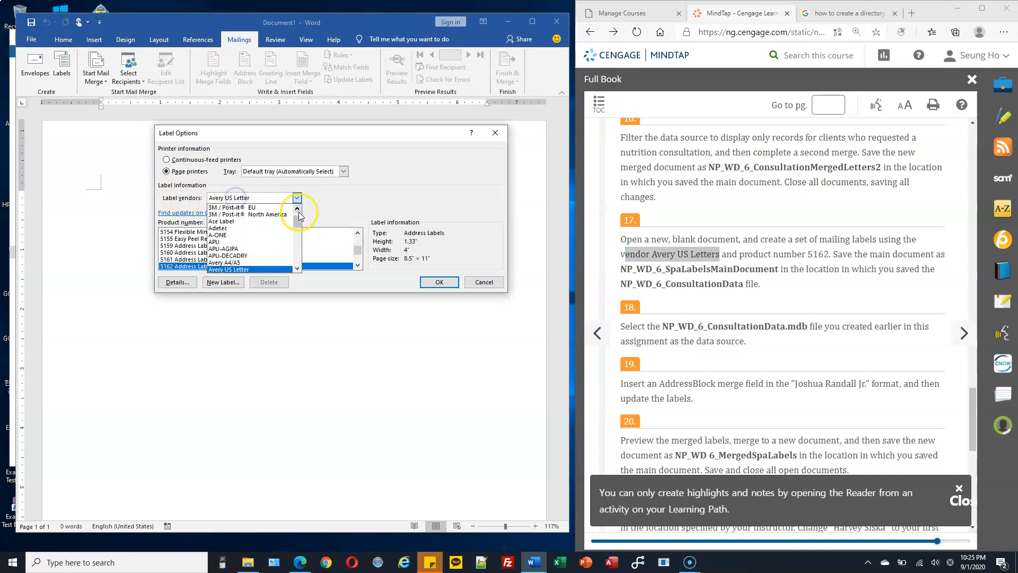
drag(296, 223, 296, 228)
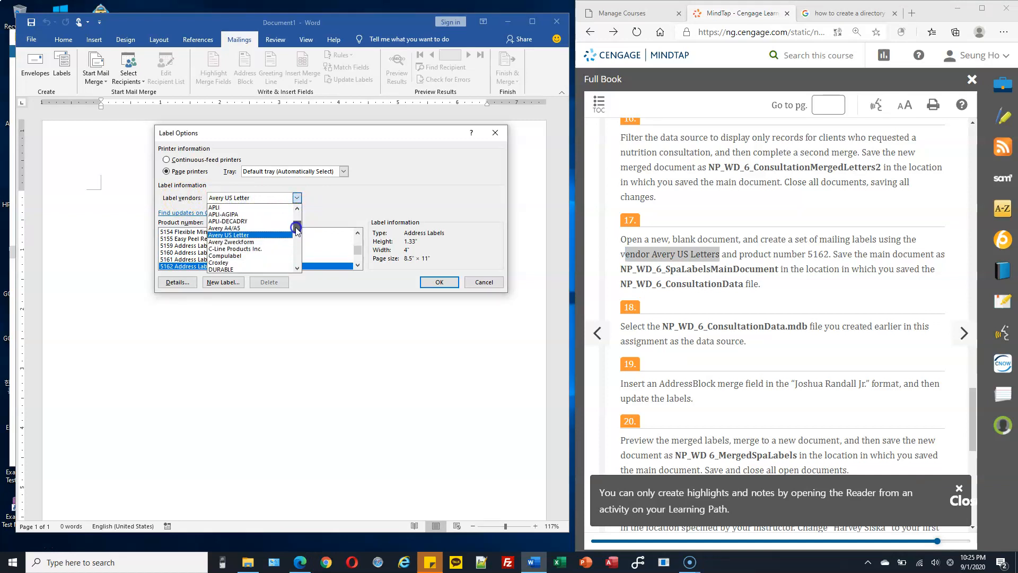
click(240, 235)
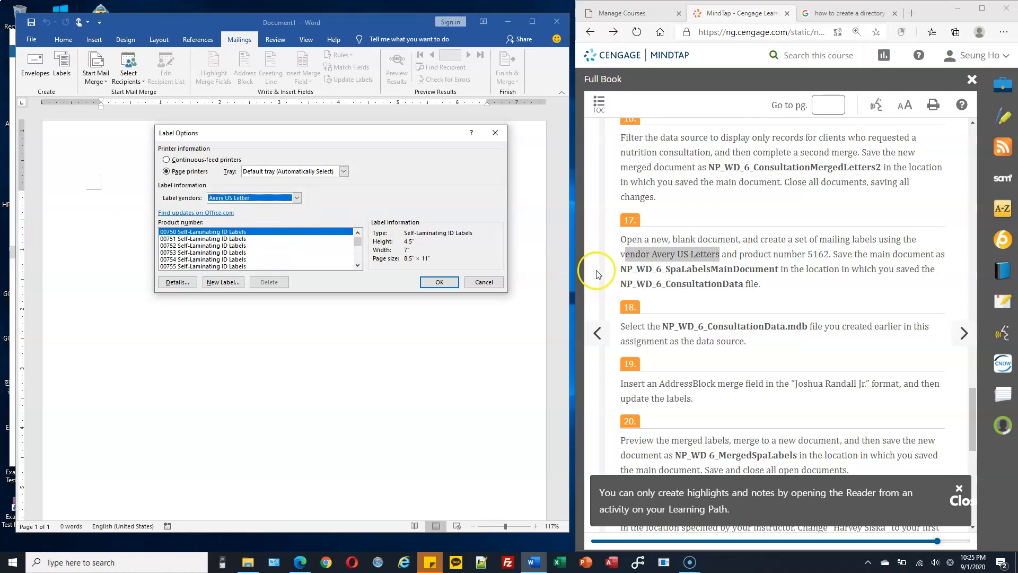
Step: Select product 5162 Address Labels and apply the layout to the document
click(738, 254)
drag(738, 254, 831, 255)
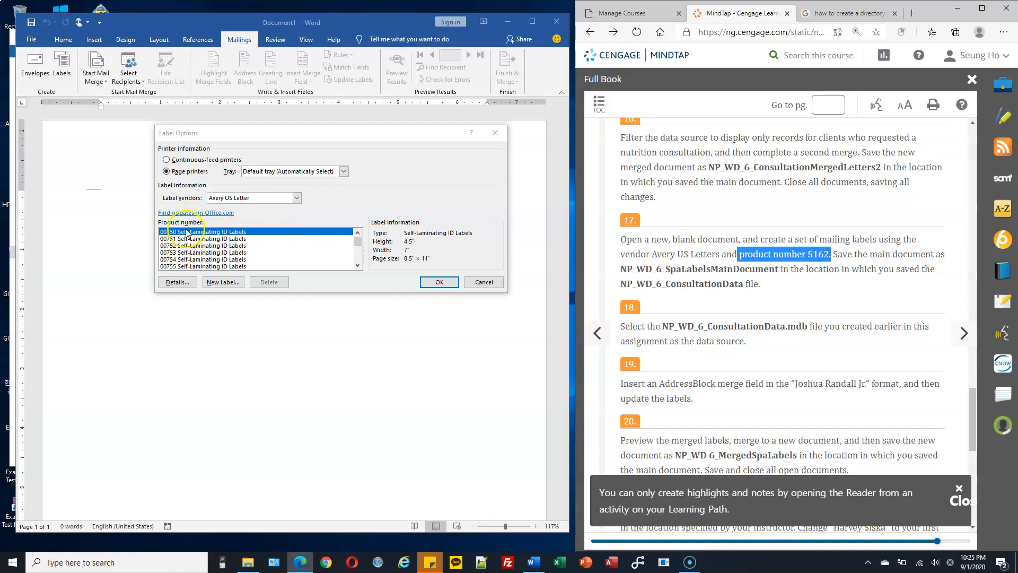
click(358, 266)
click(358, 266)
click(359, 266)
drag(359, 250, 358, 258)
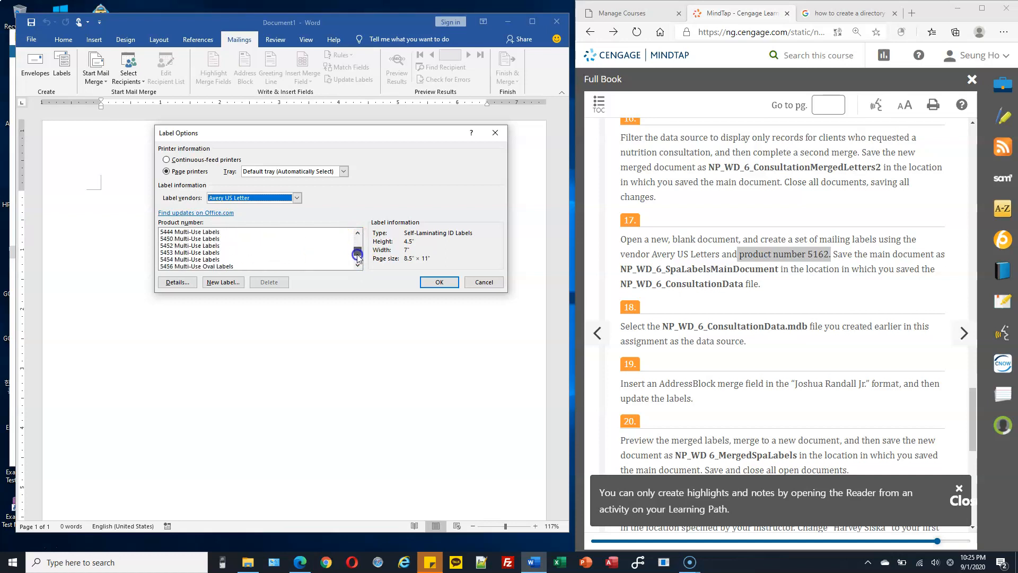
click(358, 232)
click(359, 232)
click(358, 232)
click(359, 232)
click(358, 233)
drag(358, 232, 359, 233)
click(178, 247)
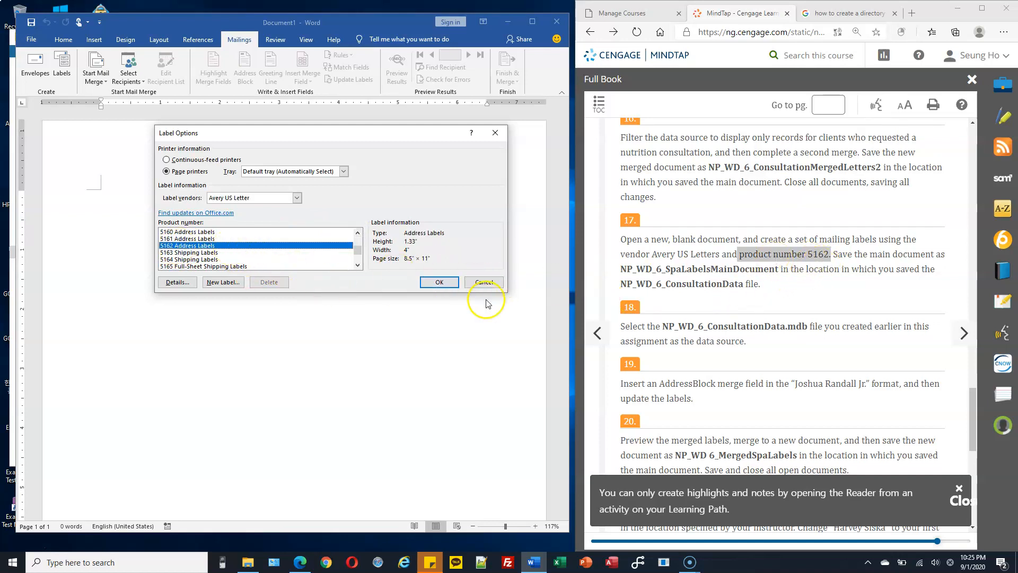
click(439, 282)
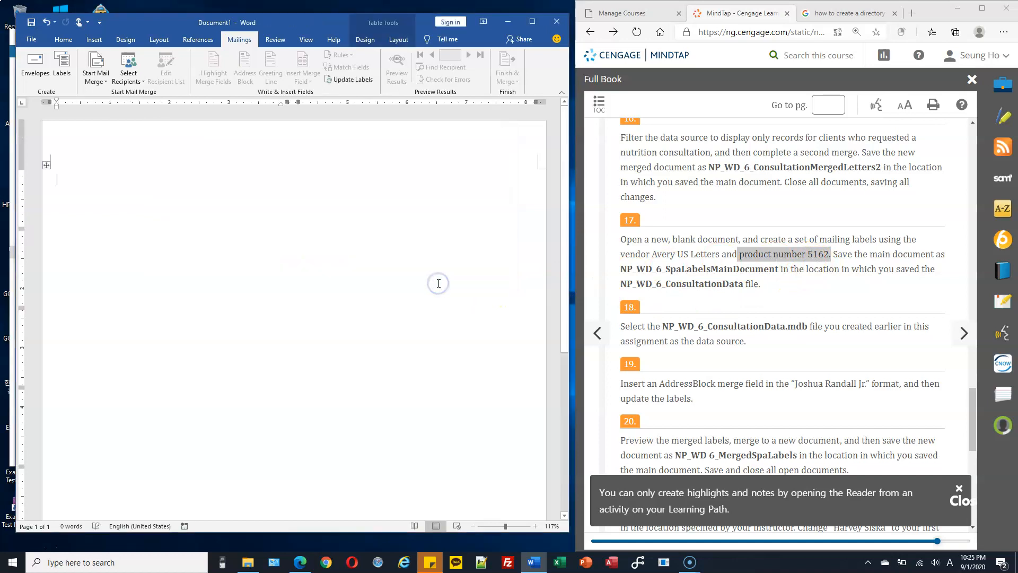
Step: Reopen the mail merge type list and dismiss it without changes
click(99, 81)
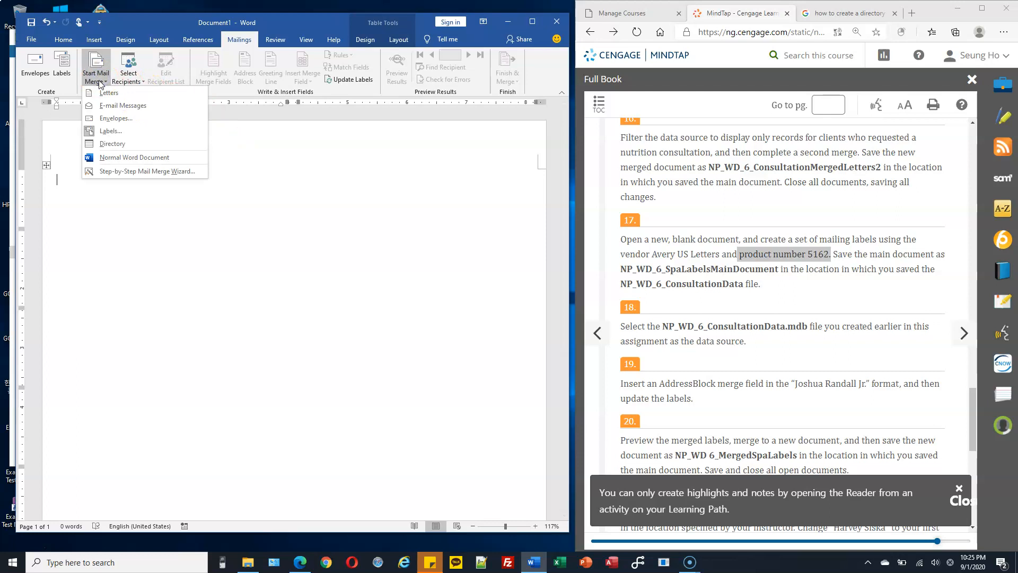
click(114, 135)
click(297, 193)
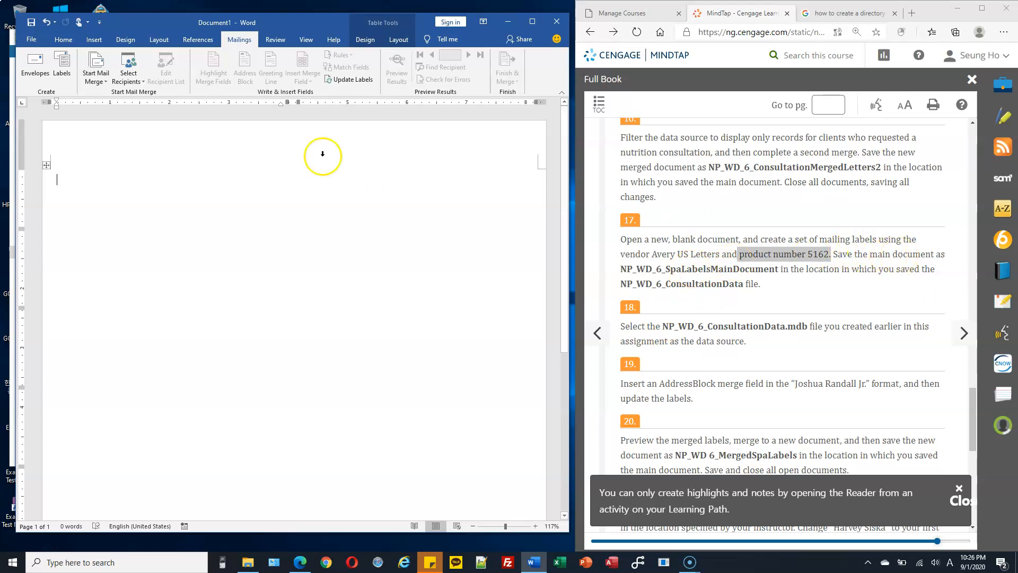
Step: Save the label document as NP_WD_6_SpaLabelsMainDocument in C:\CS103\Homework
click(32, 46)
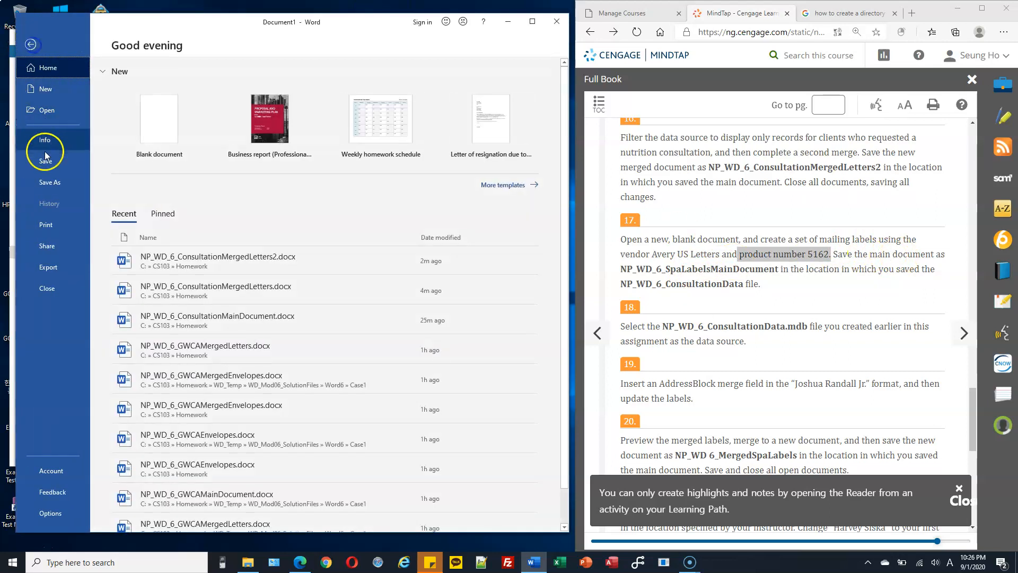
click(50, 183)
double_click(161, 148)
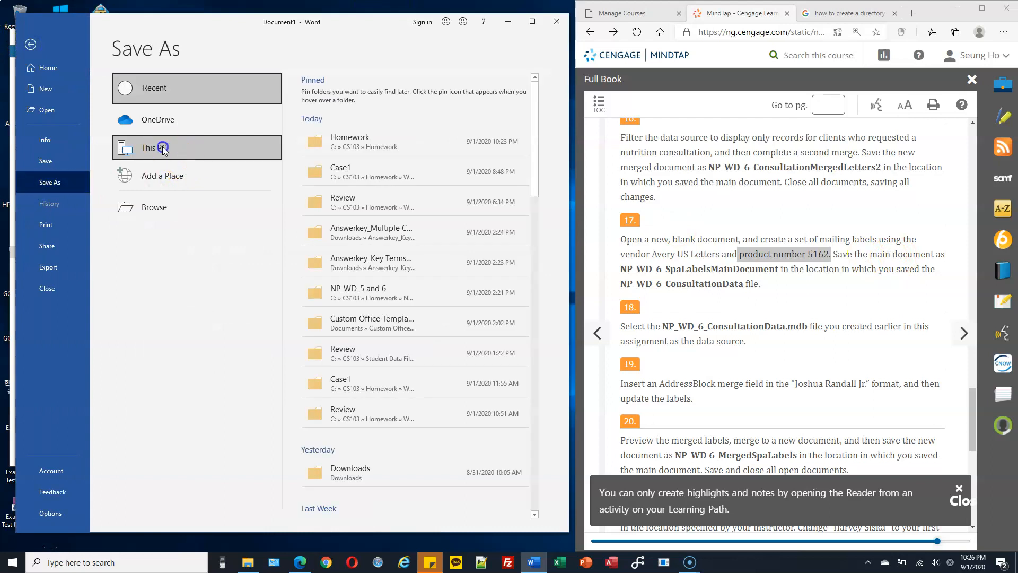
drag(717, 282, 619, 272)
key(ctrl+c)
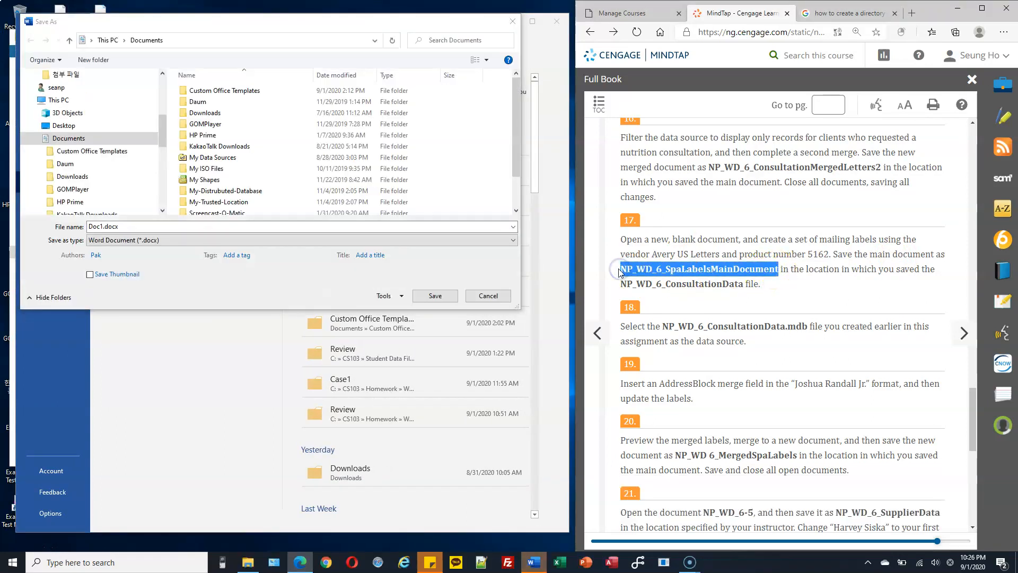
drag(160, 142, 161, 181)
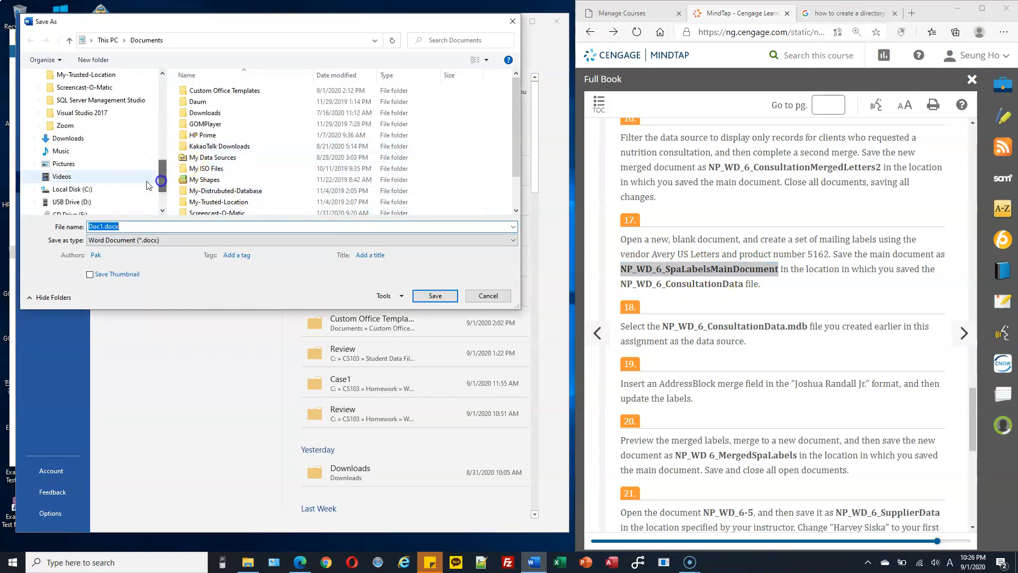
click(35, 201)
click(38, 88)
click(76, 100)
click(149, 223)
key(ctrl+v)
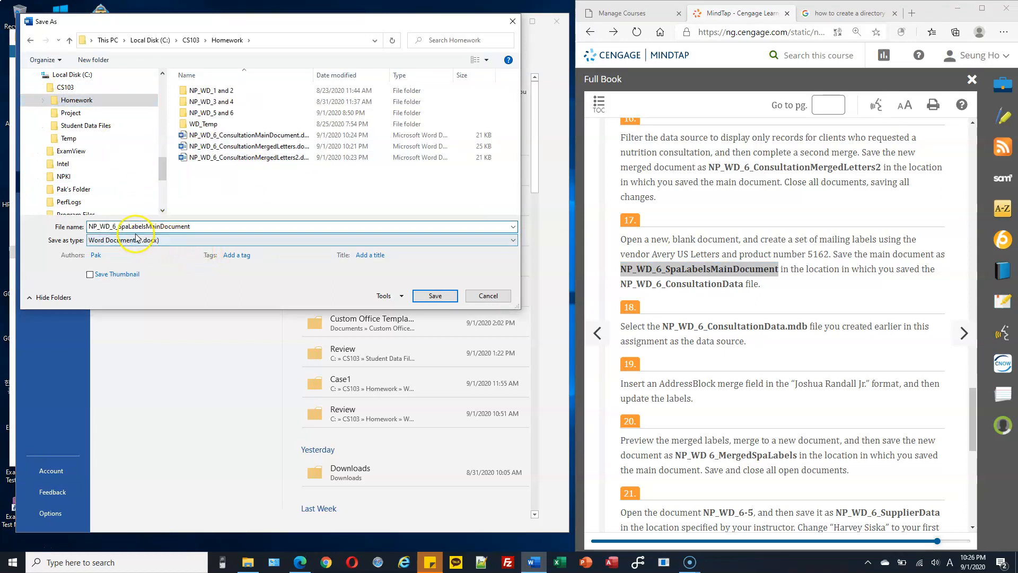
click(436, 296)
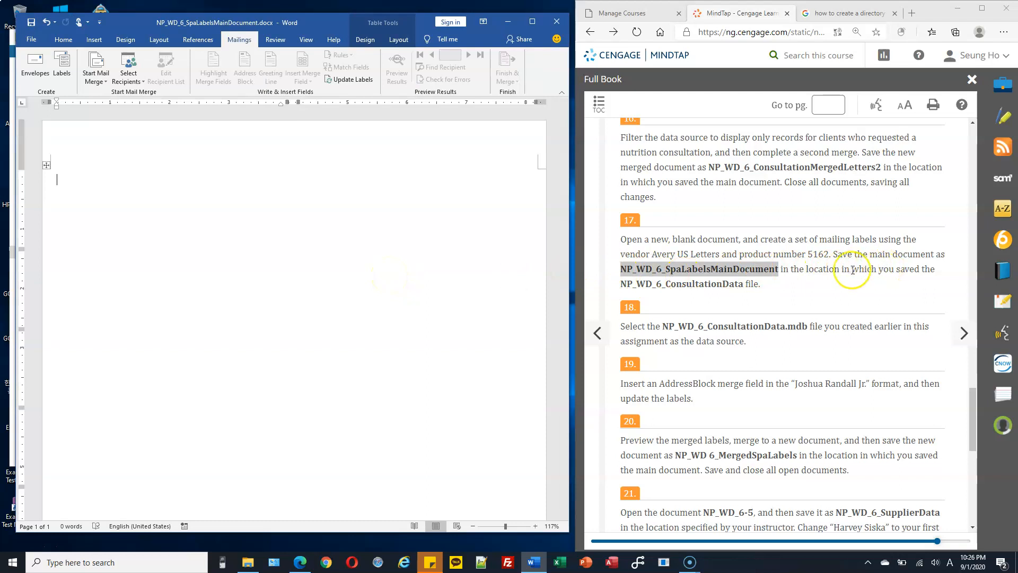
click(745, 285)
Step: Review the data source file name required in step 18 of the instructions
drag(745, 284, 622, 284)
click(745, 284)
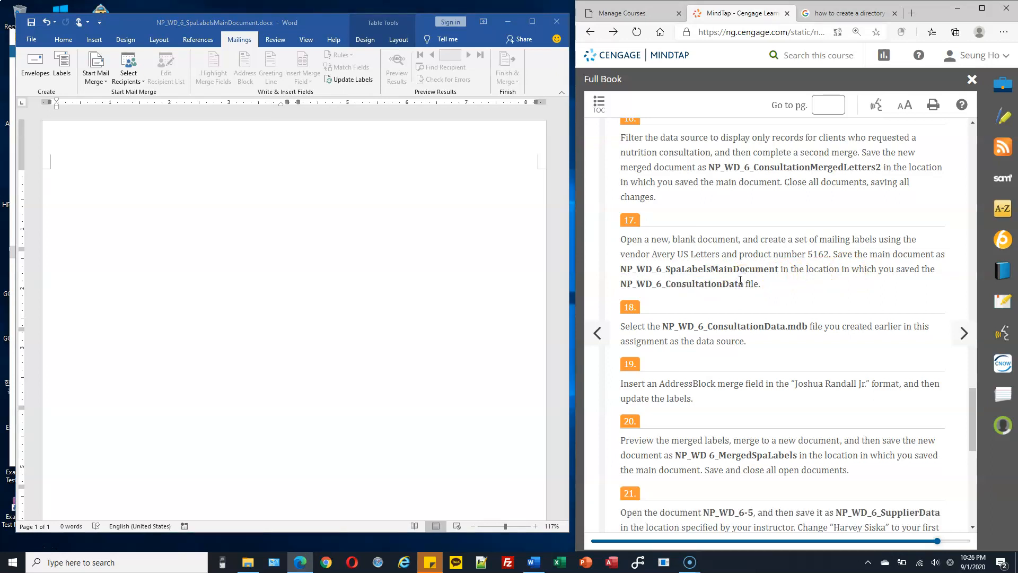
drag(750, 284, 645, 271)
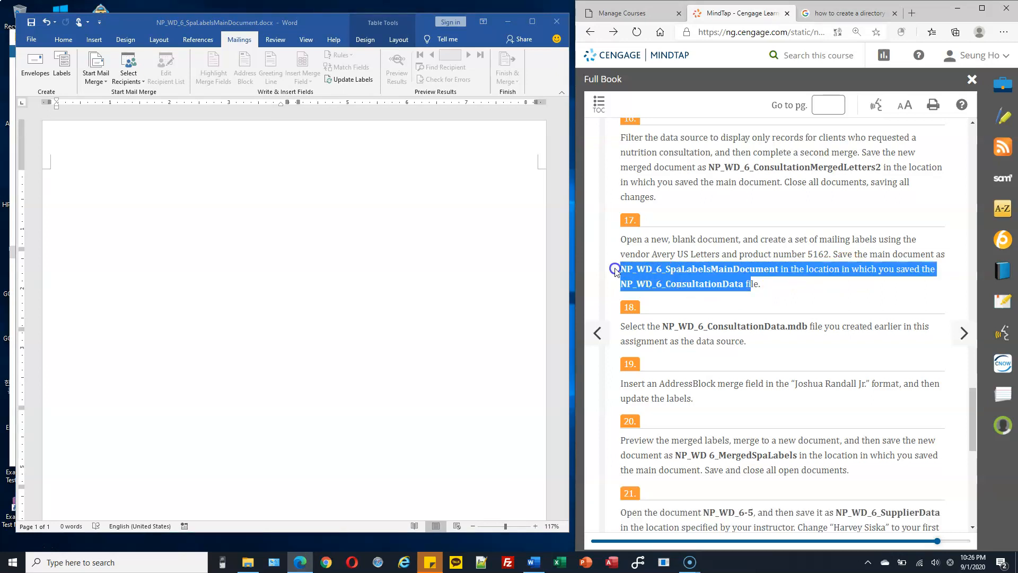
click(751, 279)
scroll(753, 281, down, 3)
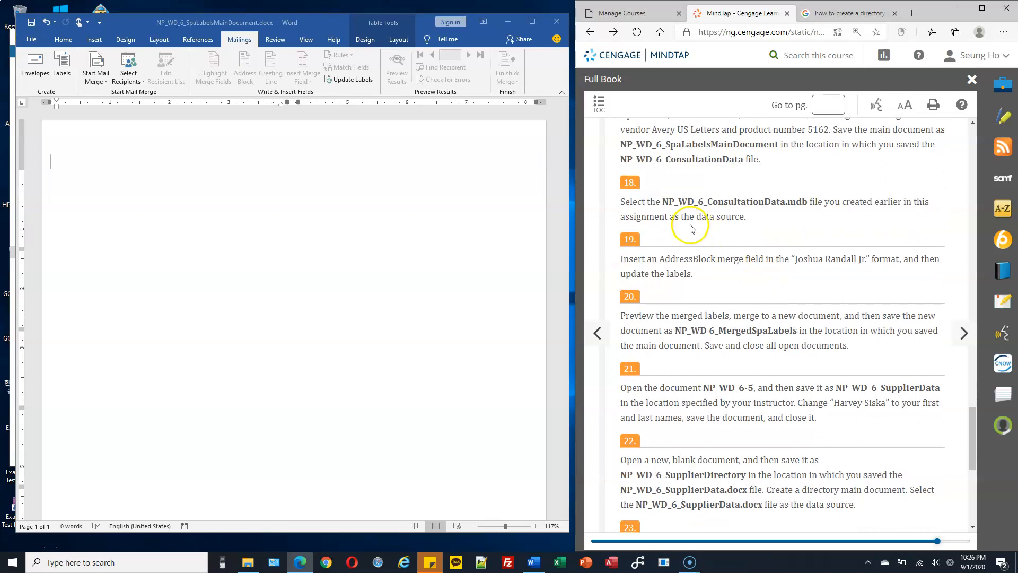
drag(667, 202, 722, 201)
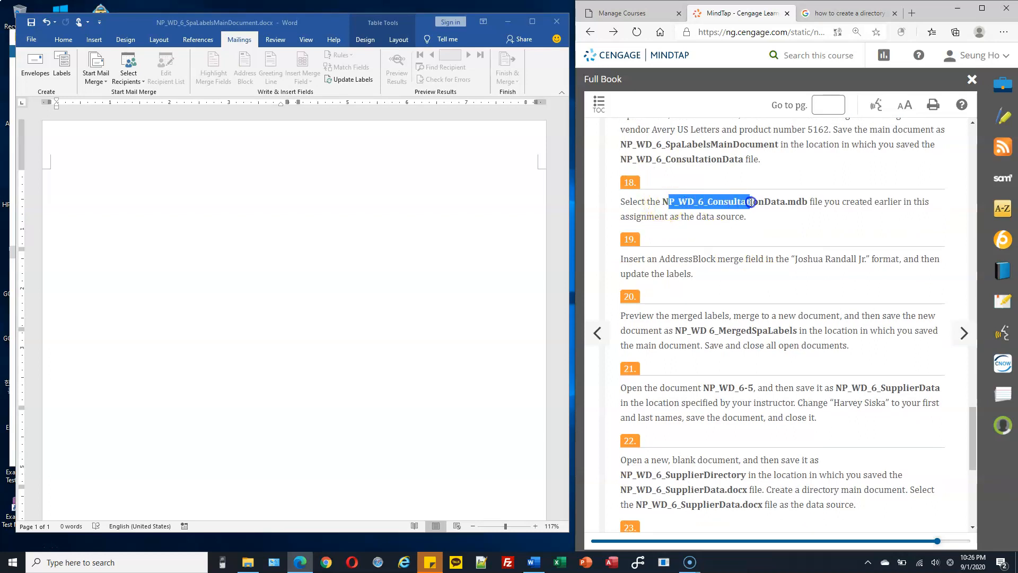
drag(789, 202, 788, 202)
Step: Attach NP_WD_6_ConsultationData.mdb from the Homework folder as the recipient list
click(352, 216)
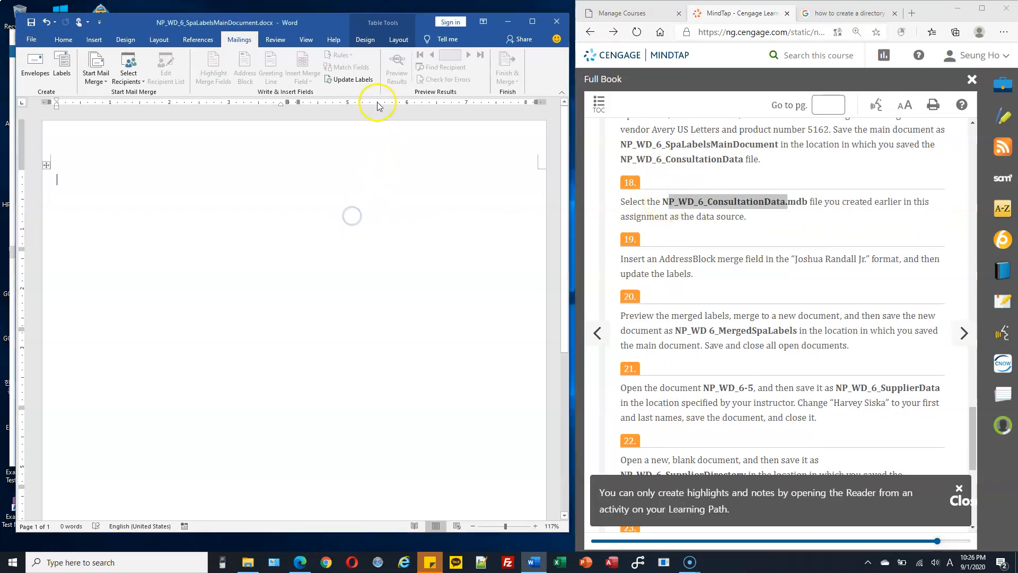
click(133, 80)
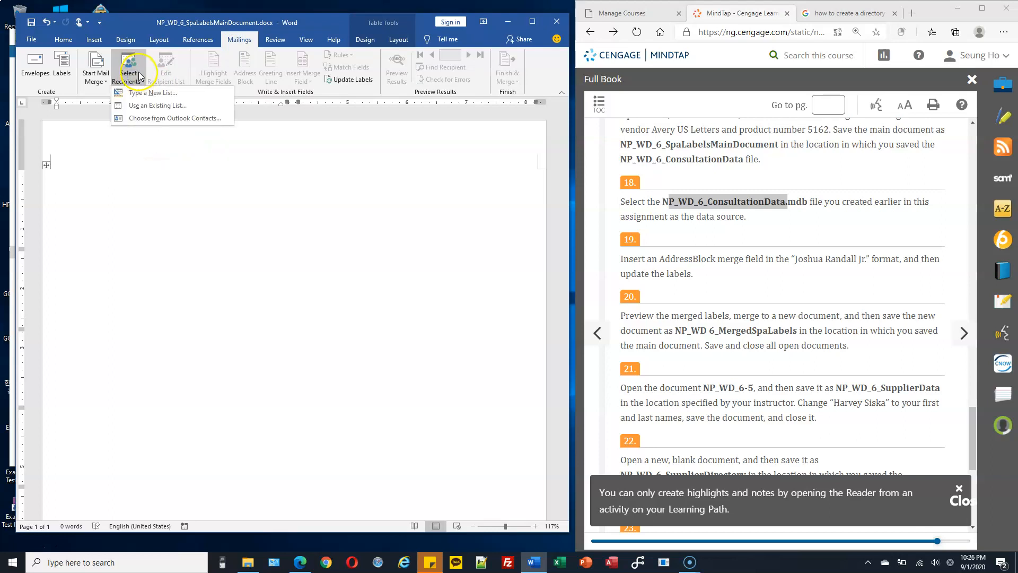
click(186, 107)
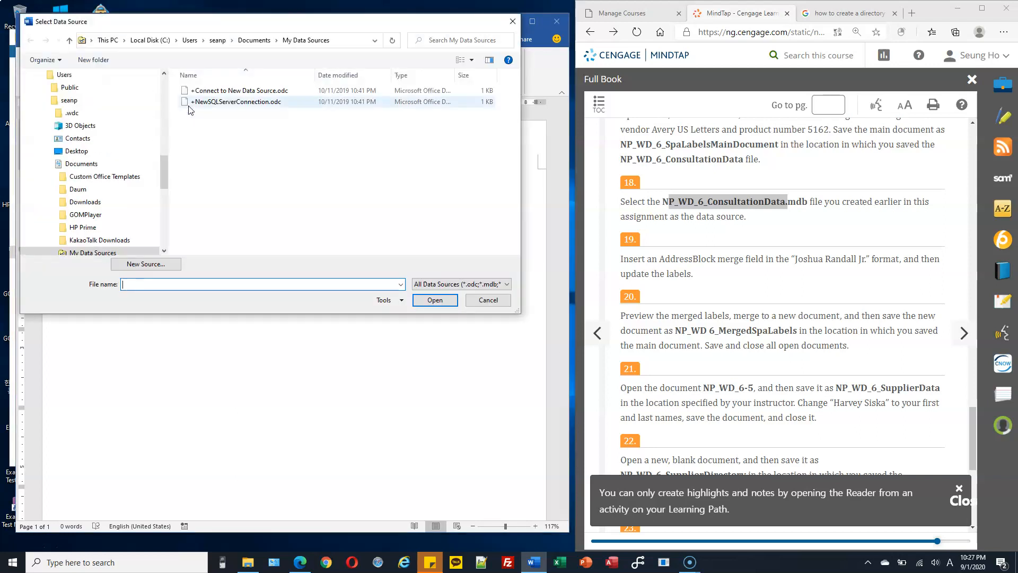
drag(166, 165, 173, 119)
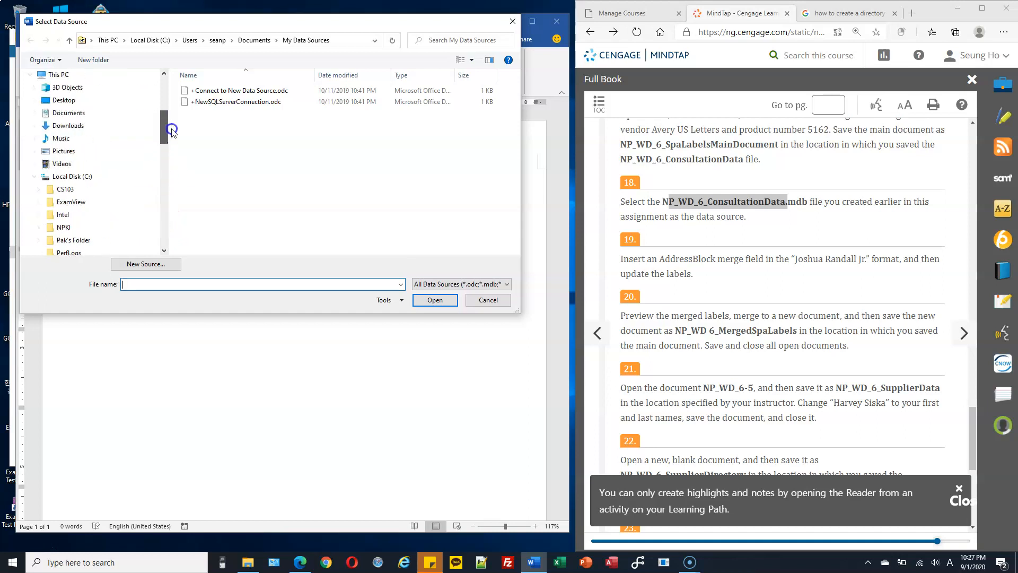
click(36, 217)
click(70, 202)
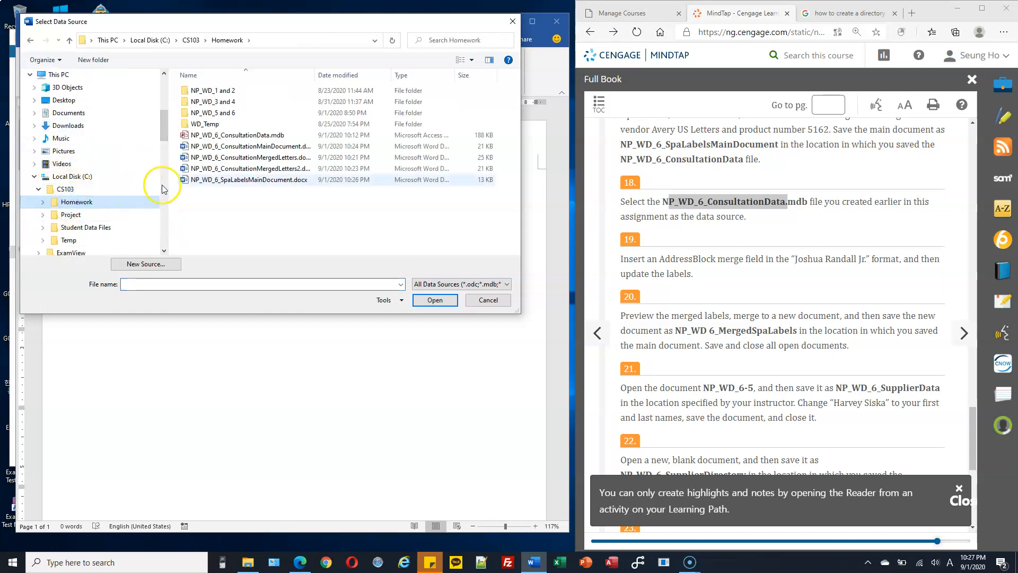
click(228, 135)
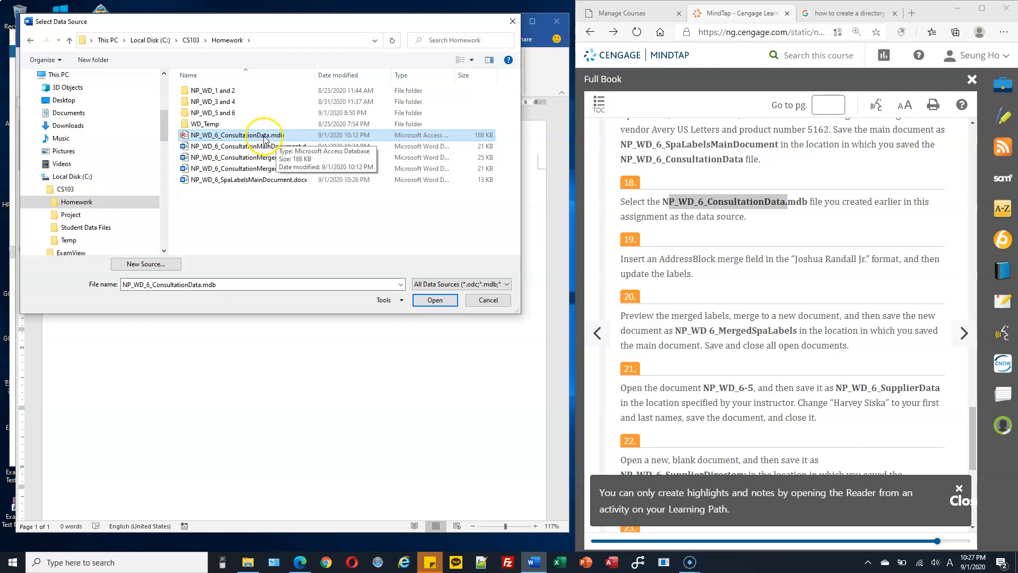
click(436, 299)
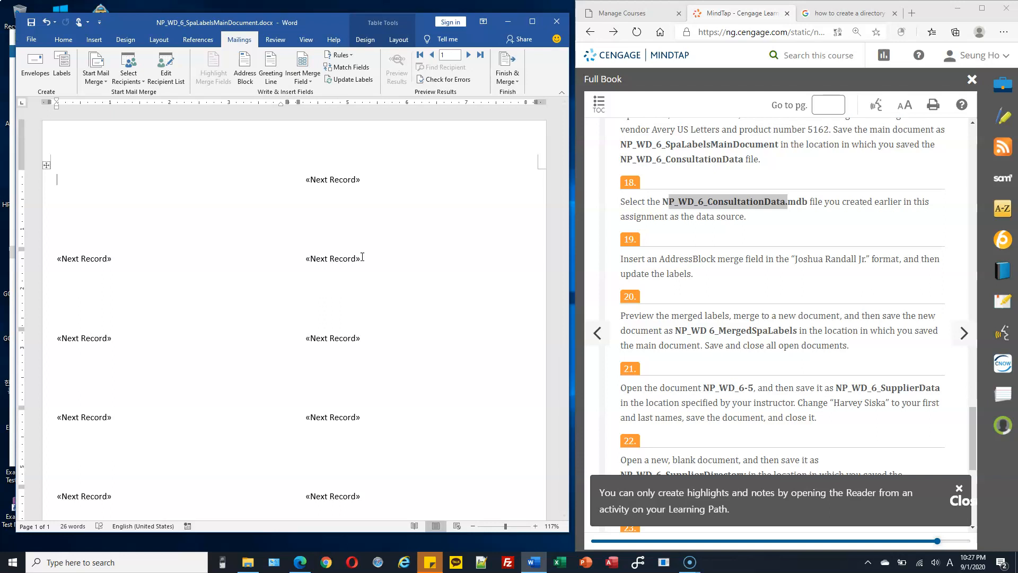
Step: Insert an Address Block in the Joshua Randall Jr. format into the first label
click(657, 256)
drag(659, 259, 717, 259)
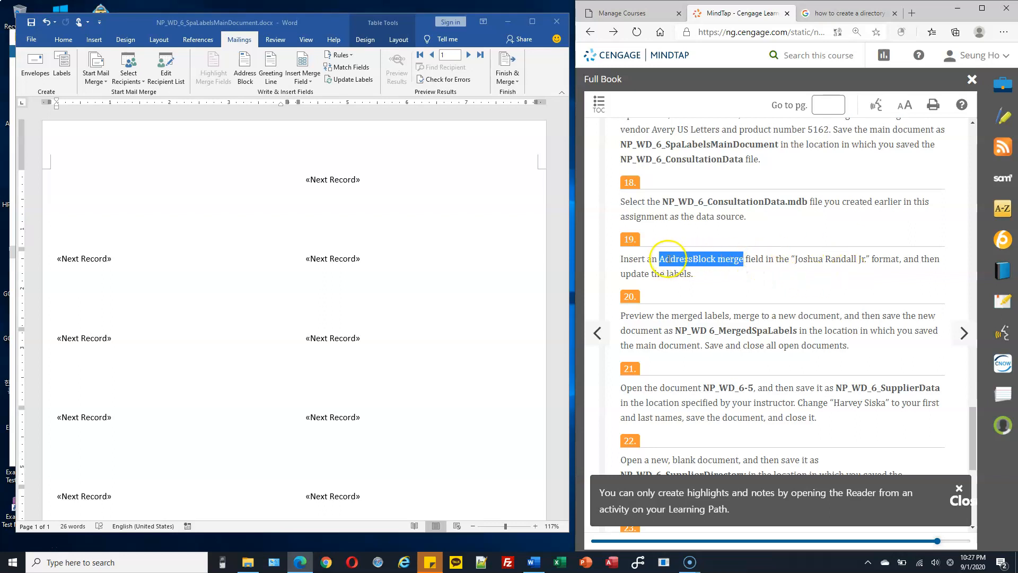
click(247, 71)
click(246, 71)
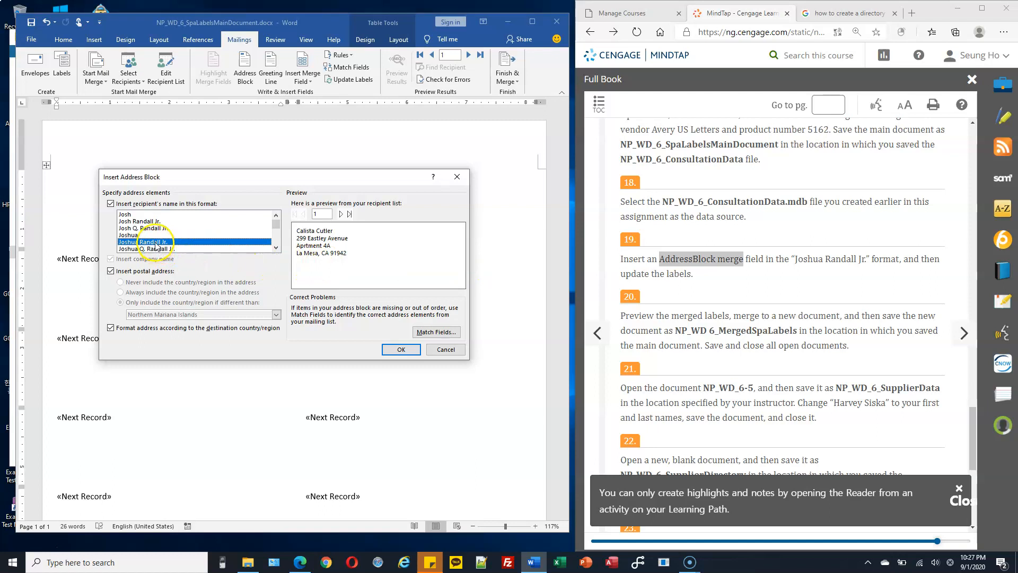
click(342, 214)
click(341, 214)
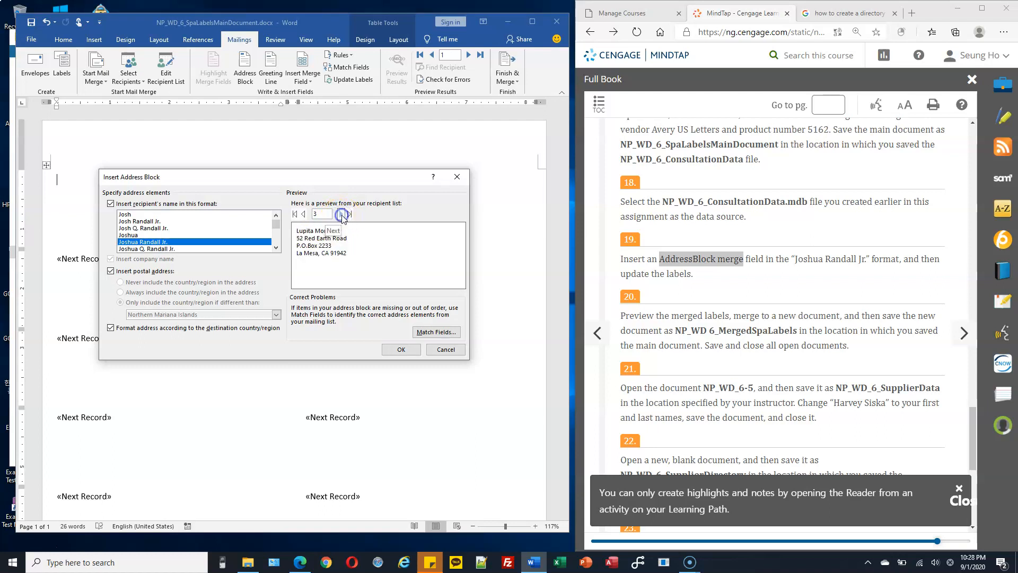
click(342, 214)
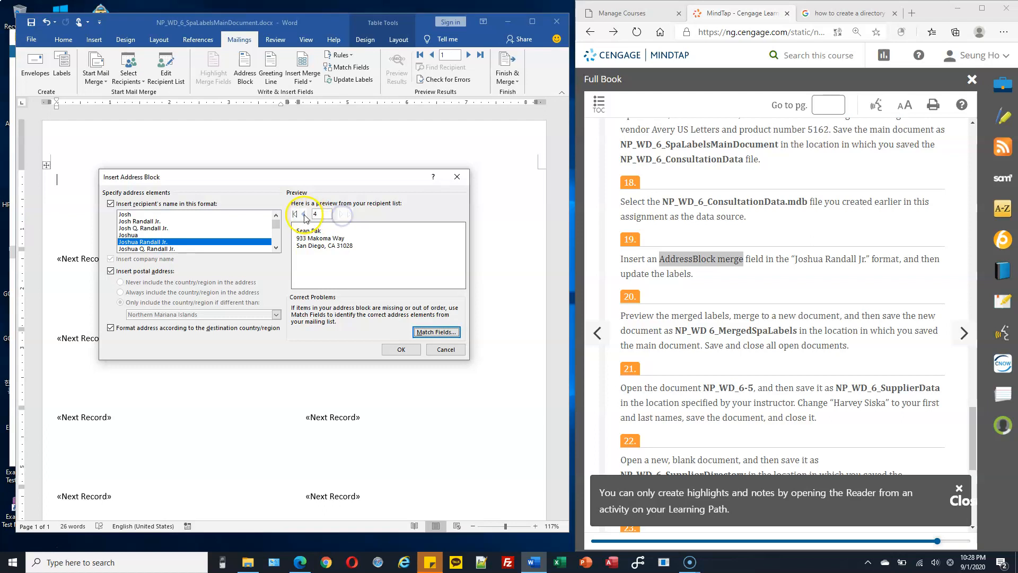
click(304, 214)
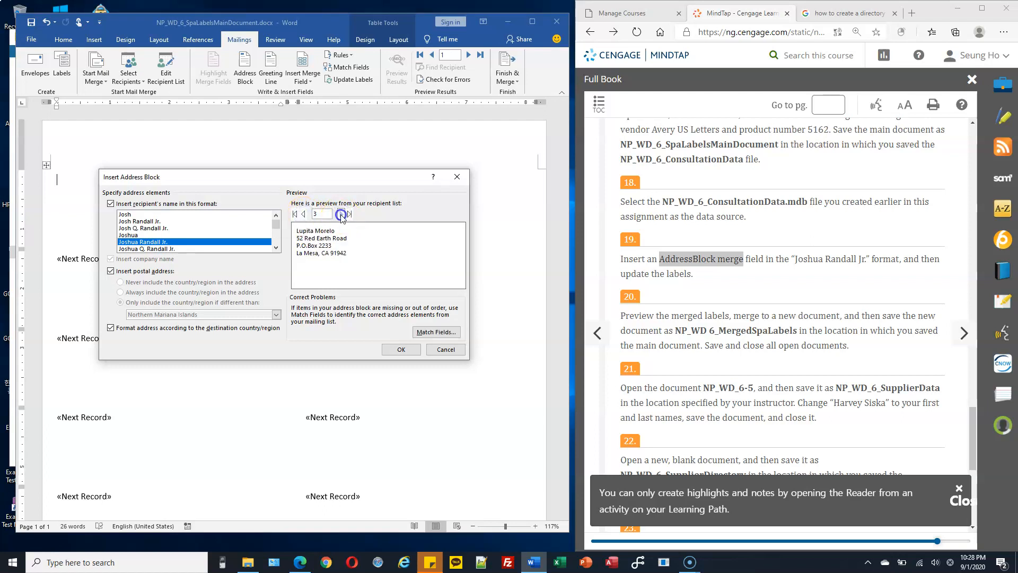
click(341, 215)
click(304, 214)
click(303, 215)
click(304, 214)
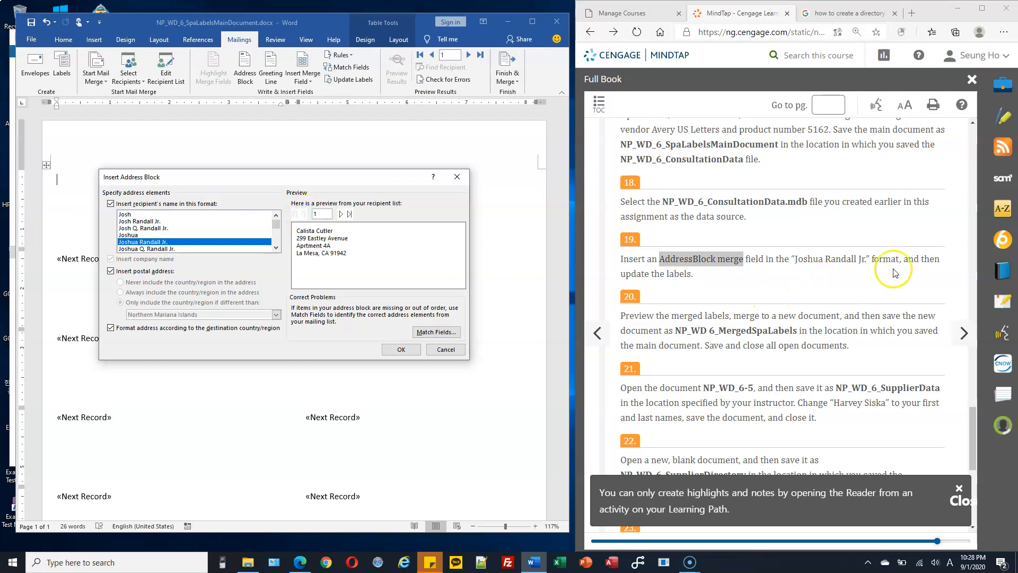
click(402, 349)
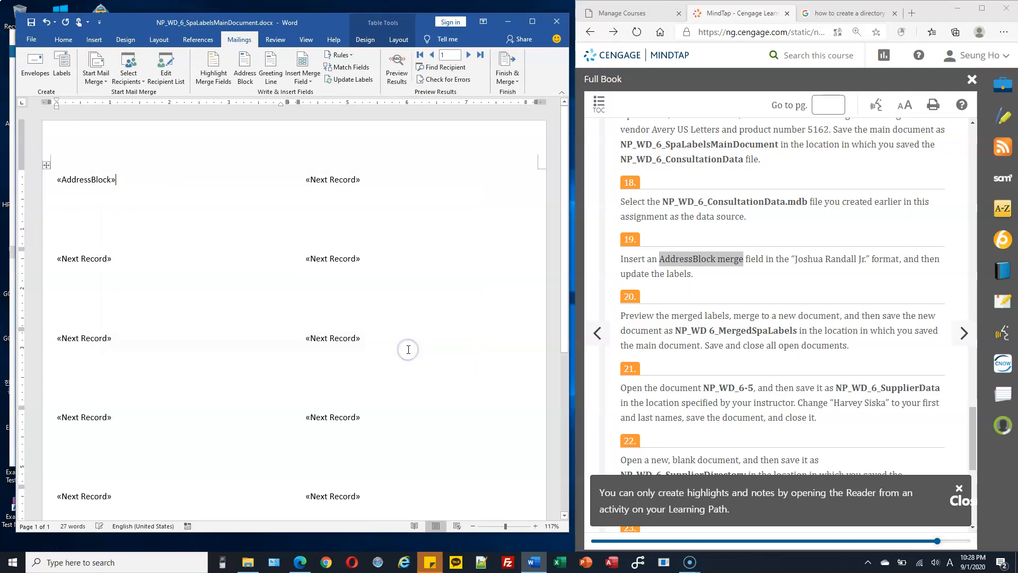
Step: Copy the address block to every label with Update Labels
mouse_move(66, 181)
mouse_down()
mouse_move(116, 181)
mouse_move(52, 181)
mouse_up()
click(123, 180)
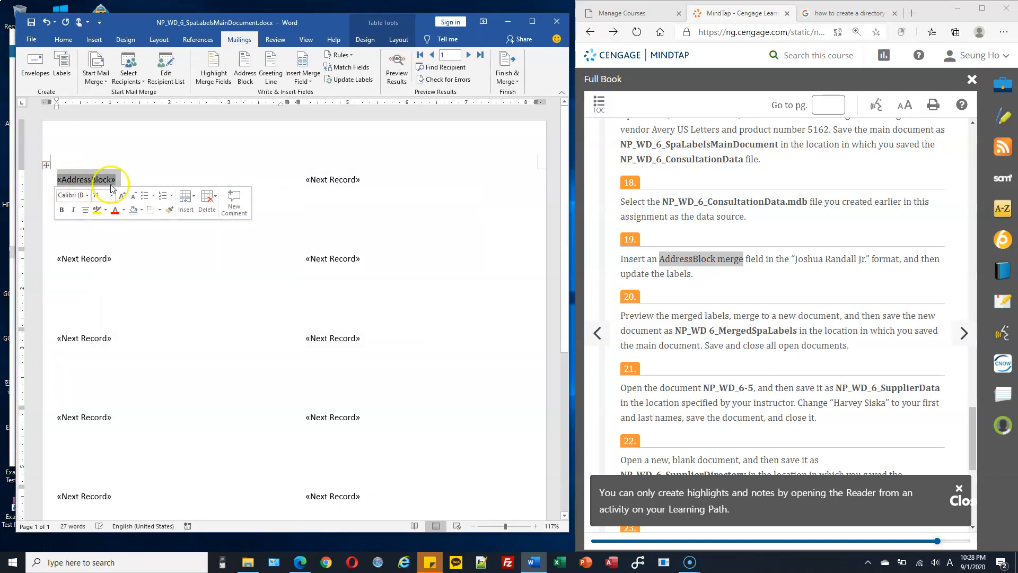
click(153, 175)
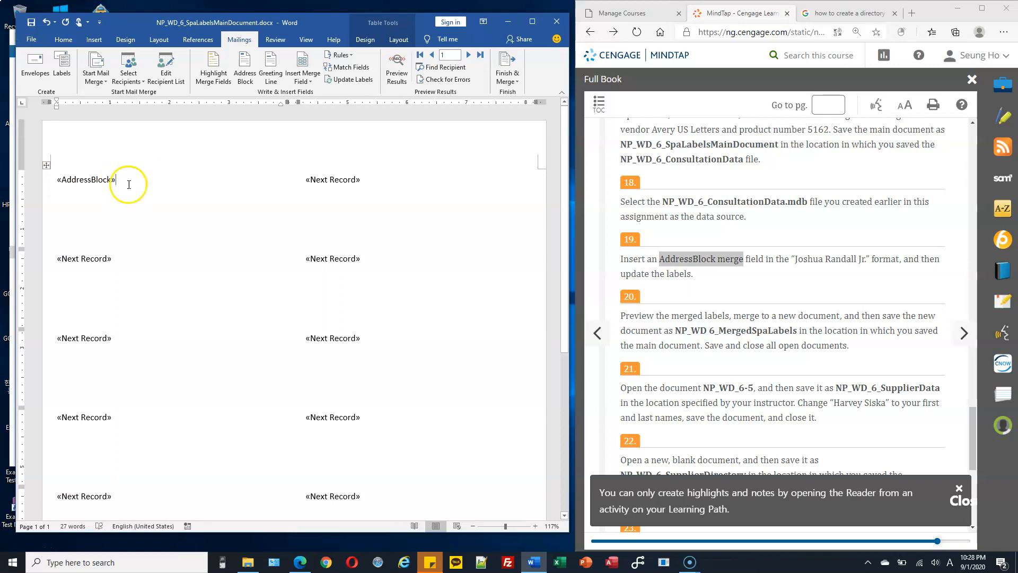
click(345, 179)
click(335, 260)
click(95, 248)
click(92, 179)
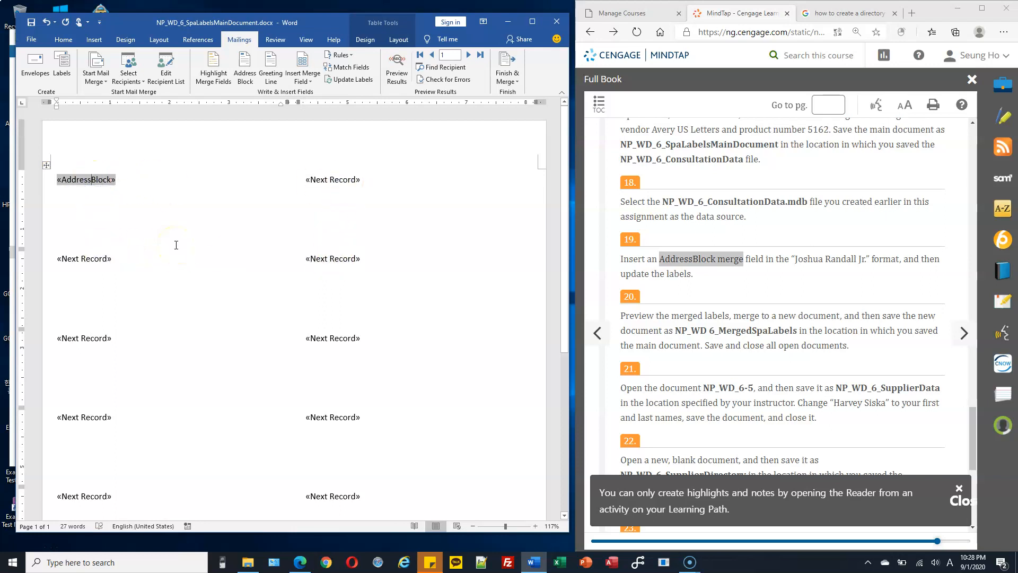
click(351, 82)
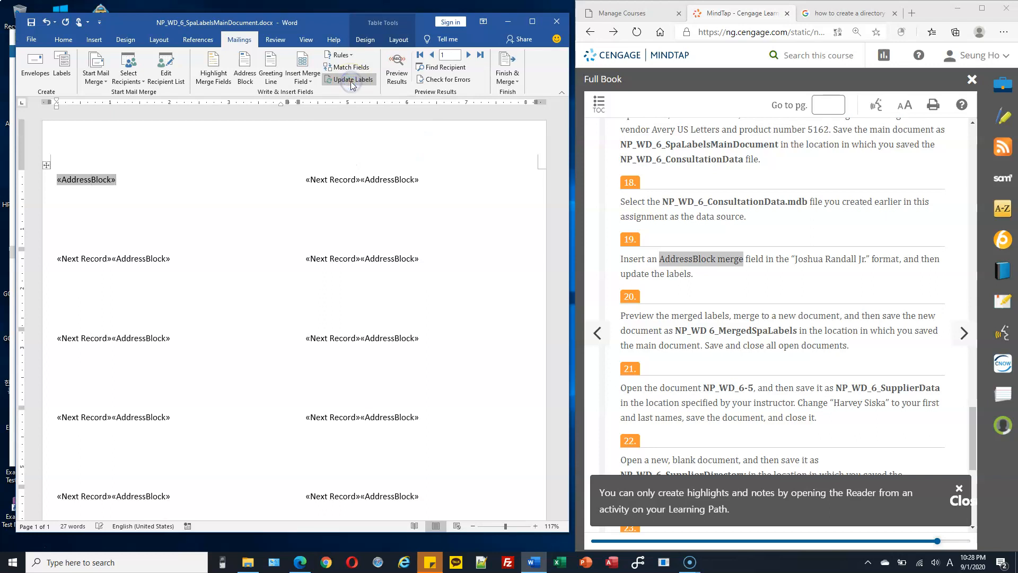
click(127, 185)
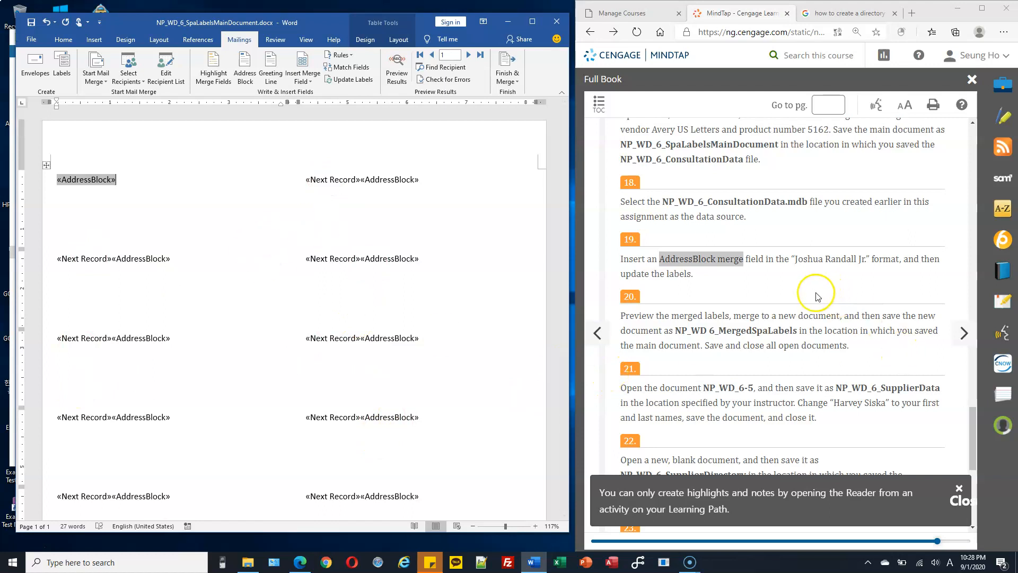
Step: Preview the labels with actual recipient addresses and check them
click(699, 313)
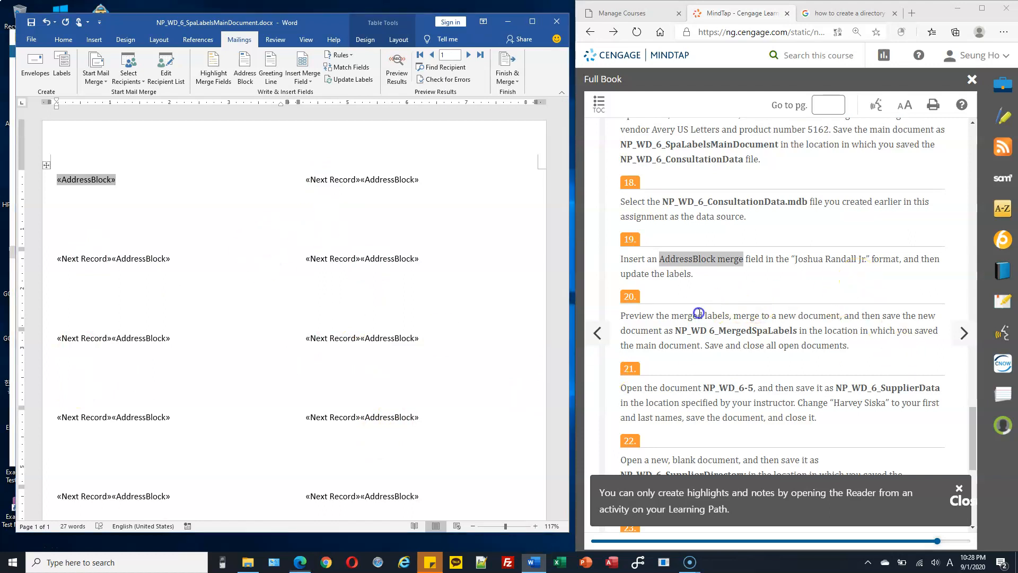
scroll(699, 313, down, 2)
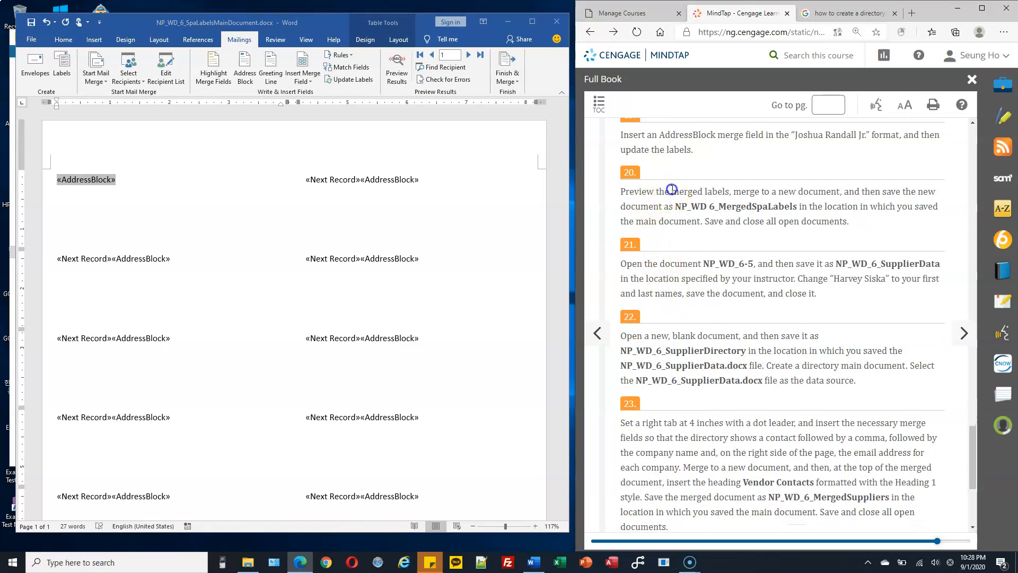
drag(716, 189, 719, 191)
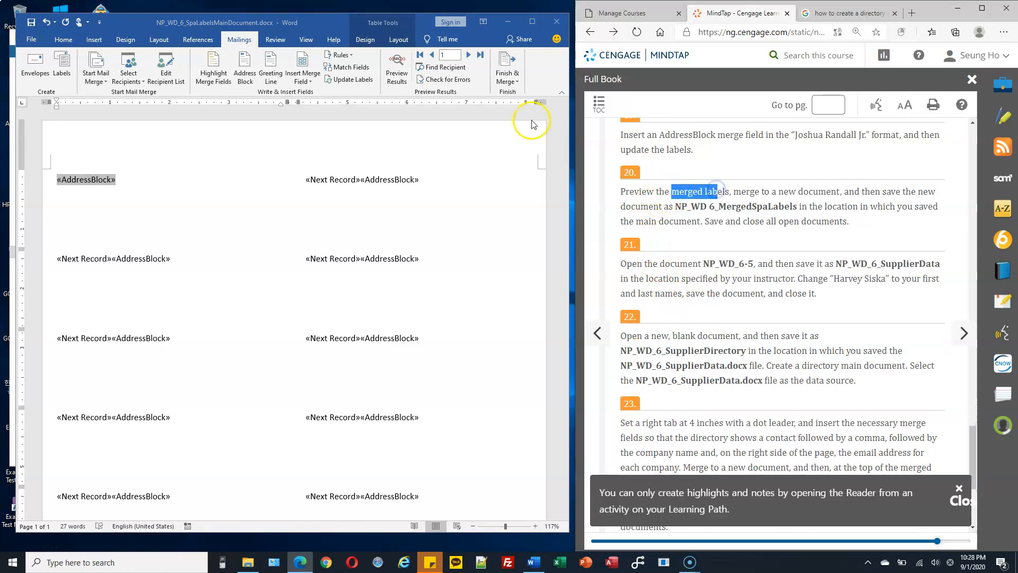
click(397, 72)
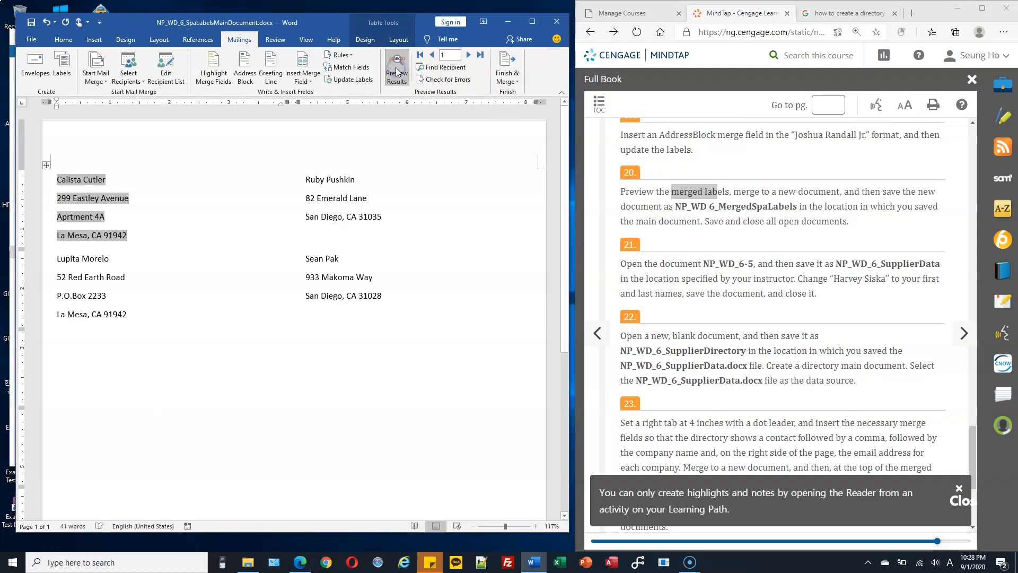
click(70, 192)
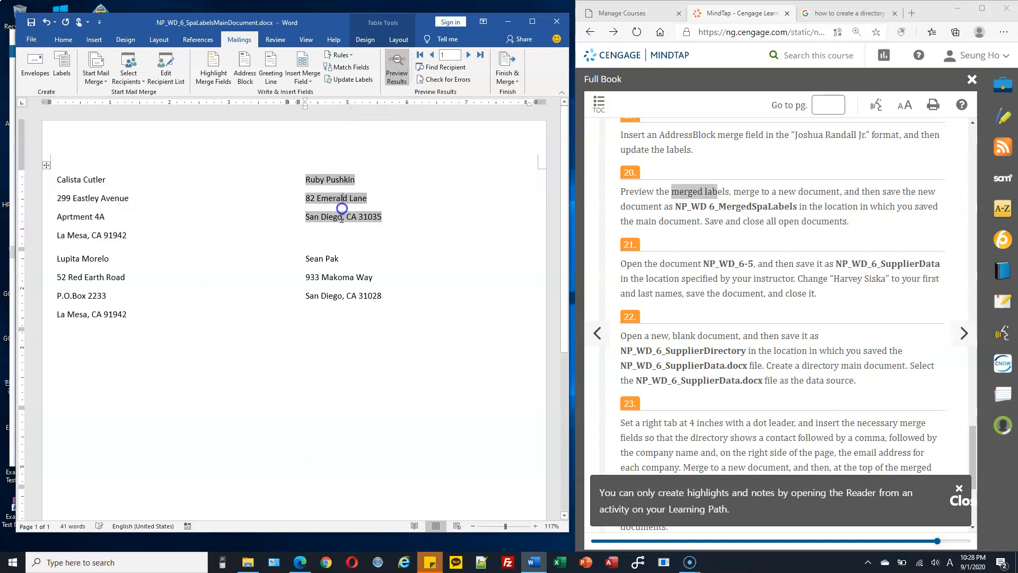
click(103, 206)
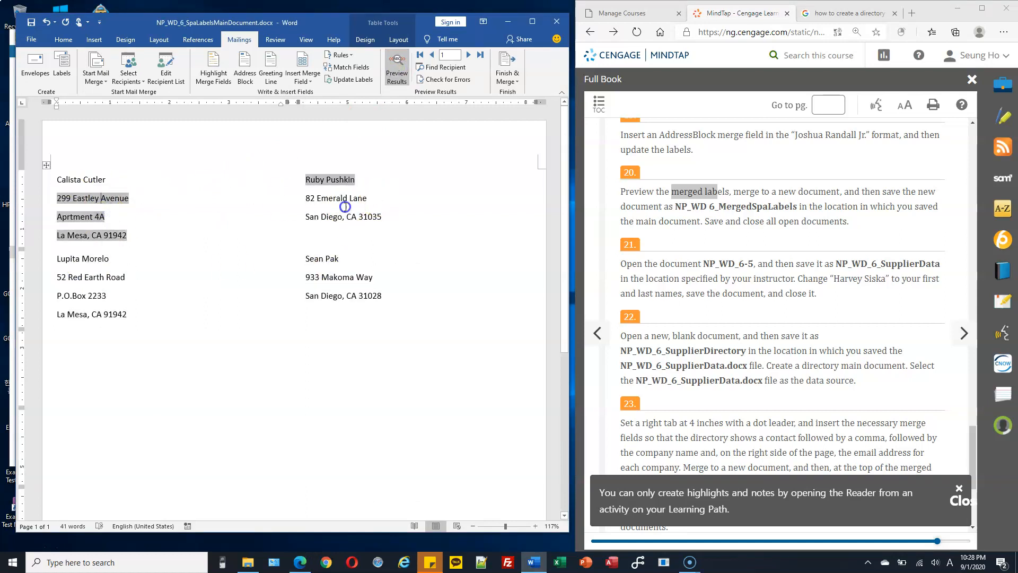
click(348, 271)
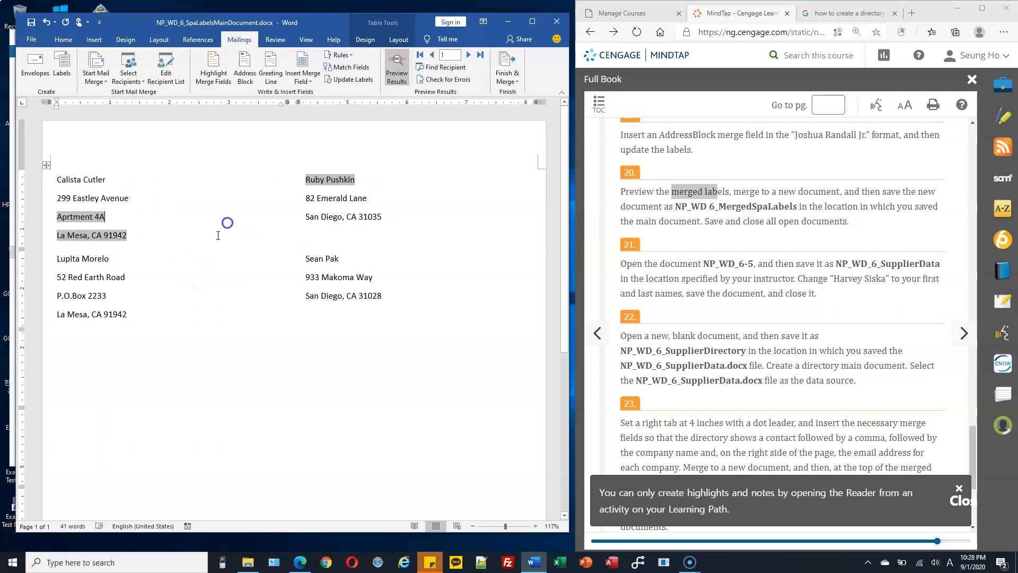
click(245, 161)
click(399, 237)
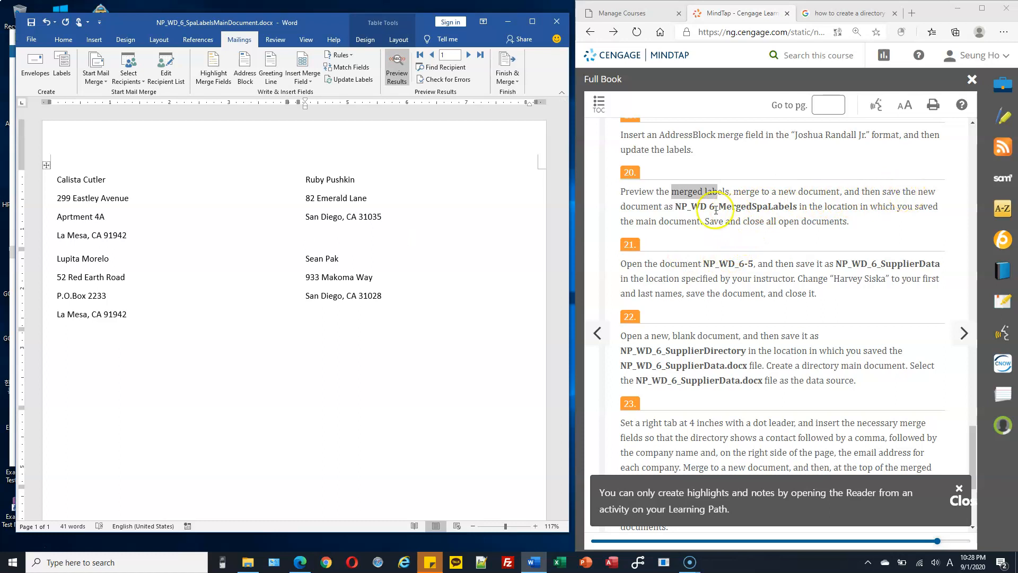
Step: Merge all label records into a new document
drag(695, 206, 787, 206)
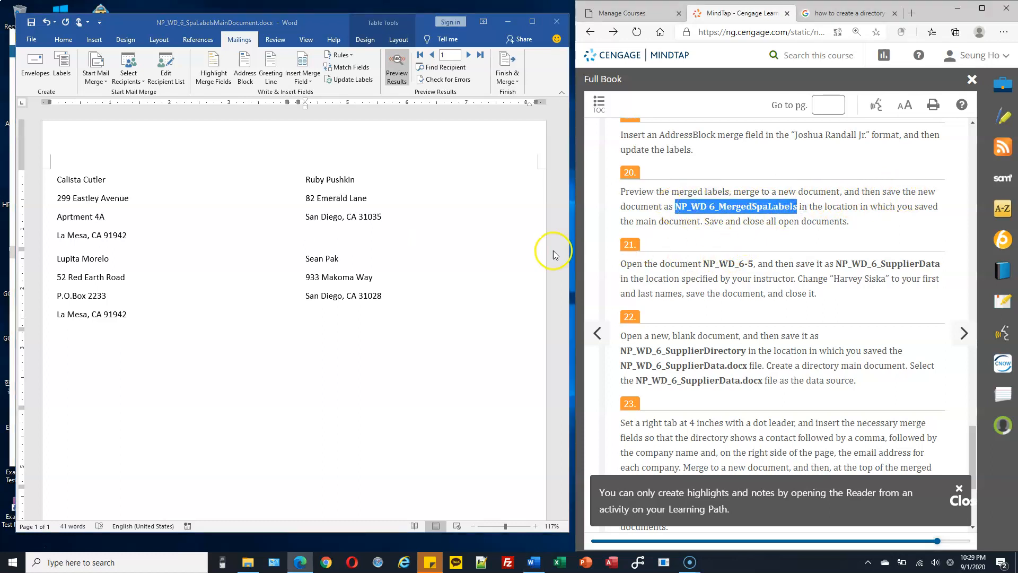
click(512, 71)
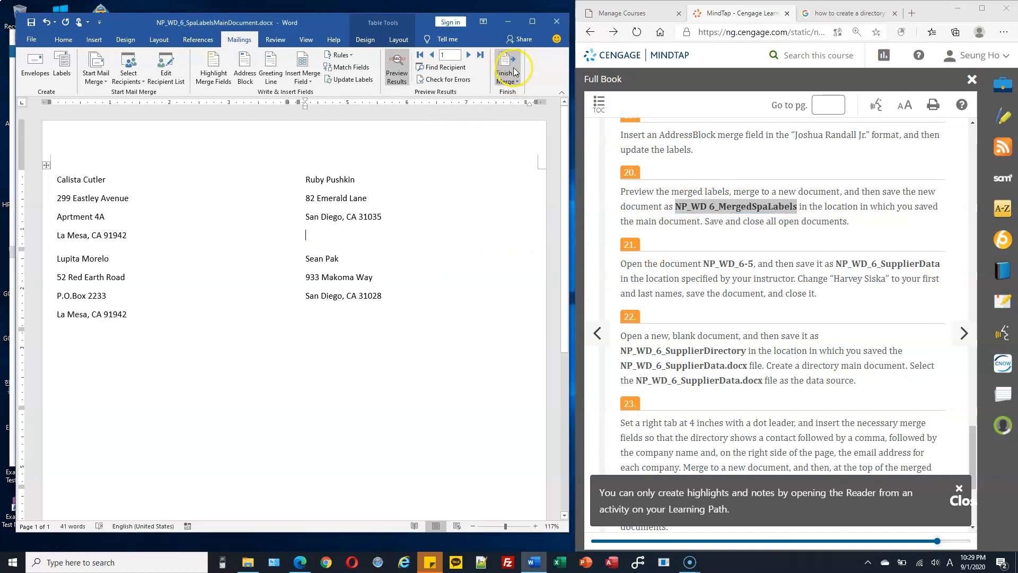
click(512, 72)
click(522, 94)
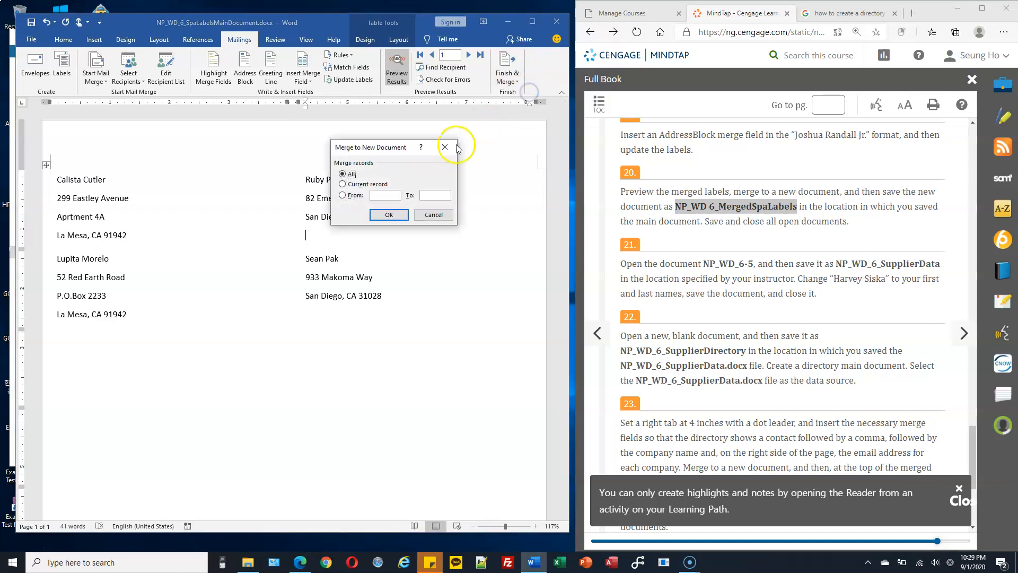
click(393, 214)
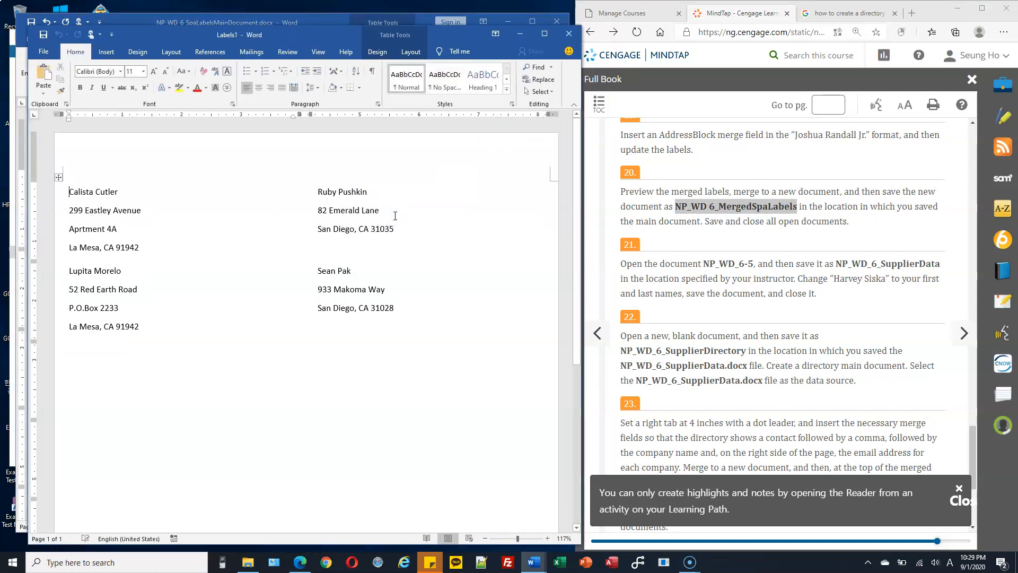
Step: Save the merged labels as NP_WD 6_MergedSpaLabels in C:\CS103\Homework
mouse_move(284, 34)
mouse_down()
mouse_move(311, 48)
mouse_move(291, 36)
mouse_up()
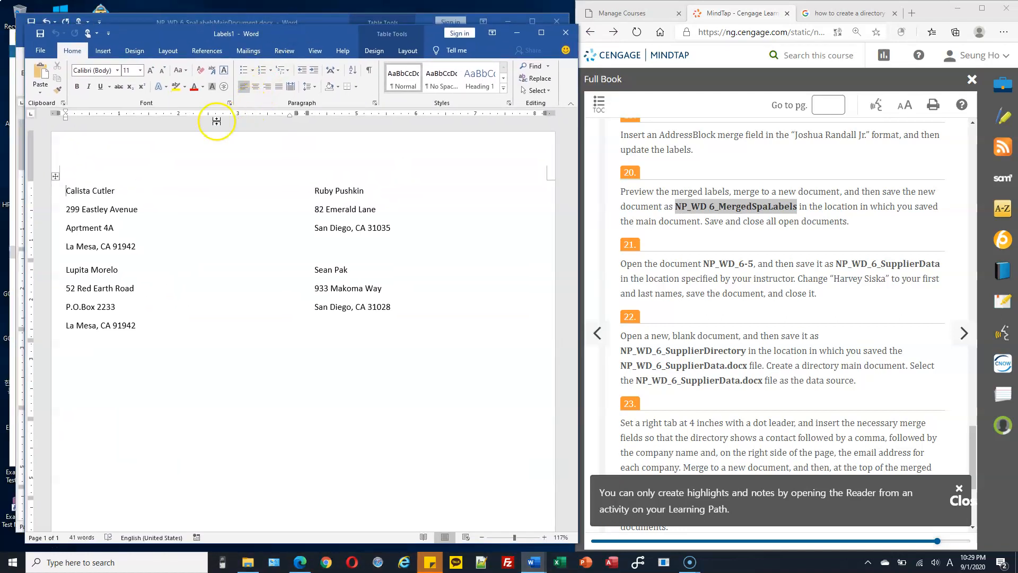
click(40, 50)
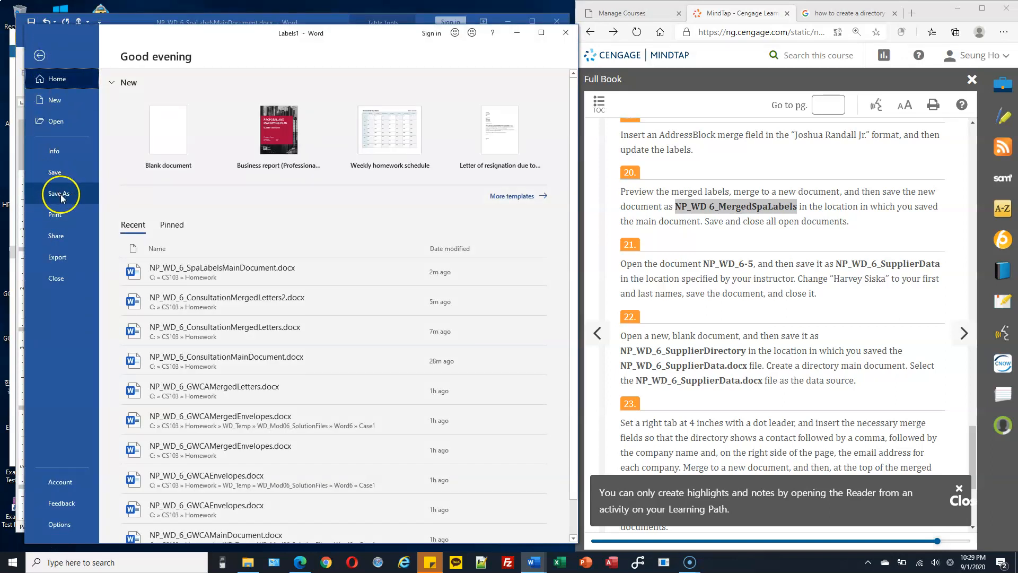
click(61, 194)
click(165, 158)
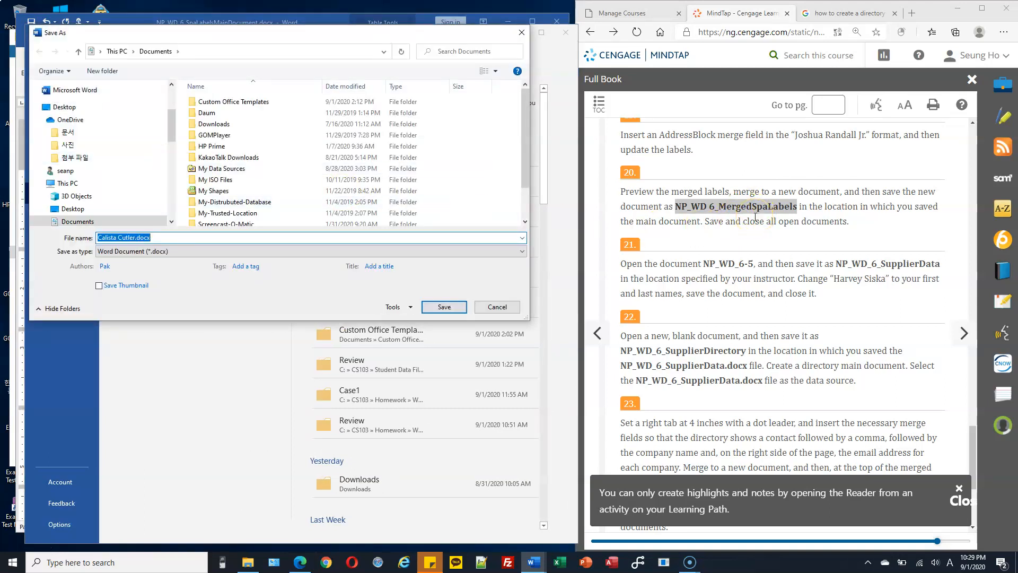
drag(170, 132, 173, 200)
click(44, 174)
click(47, 99)
click(79, 111)
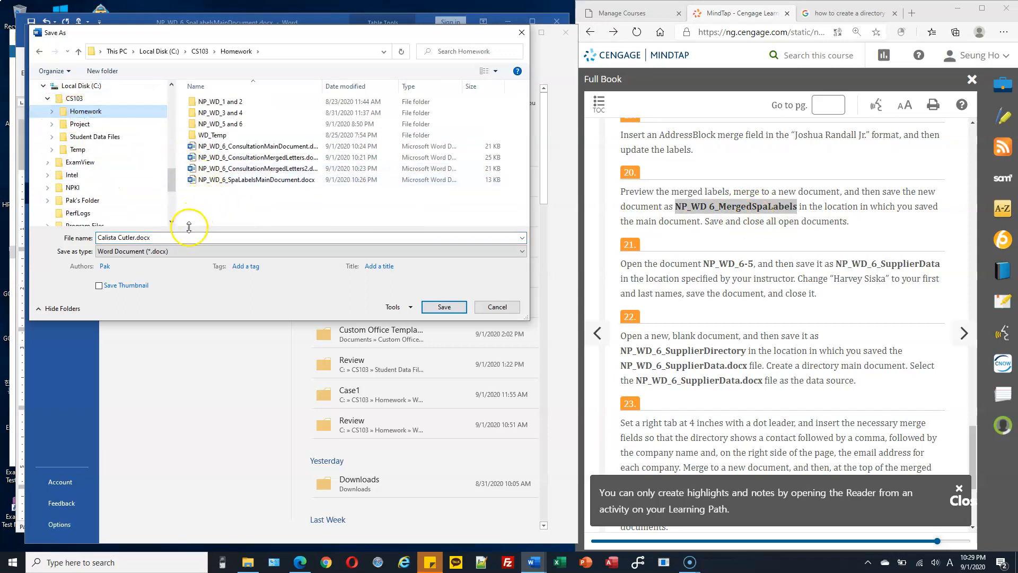
click(201, 237)
text(NP_WD 6_MergedSpaLabels)
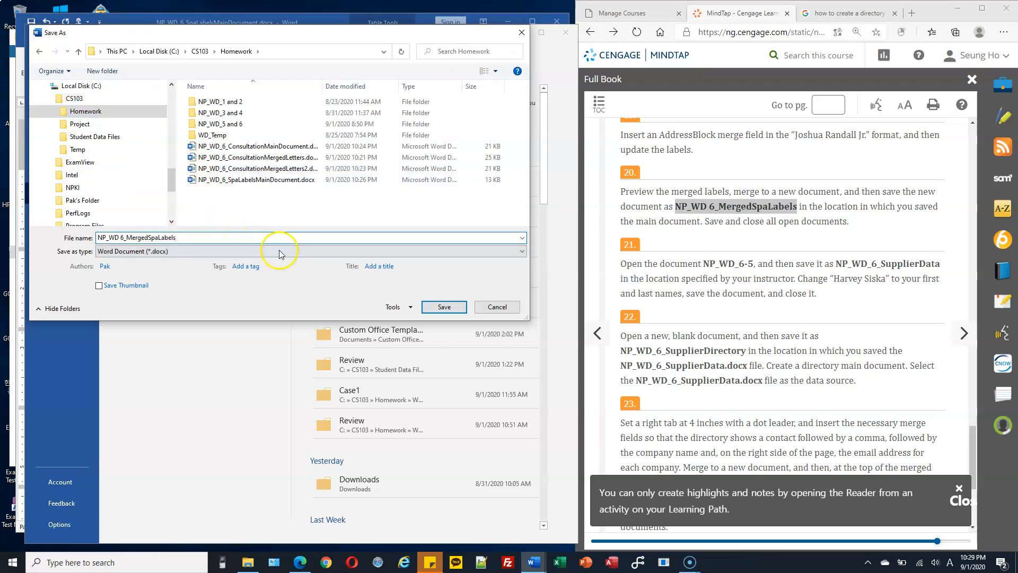
click(455, 306)
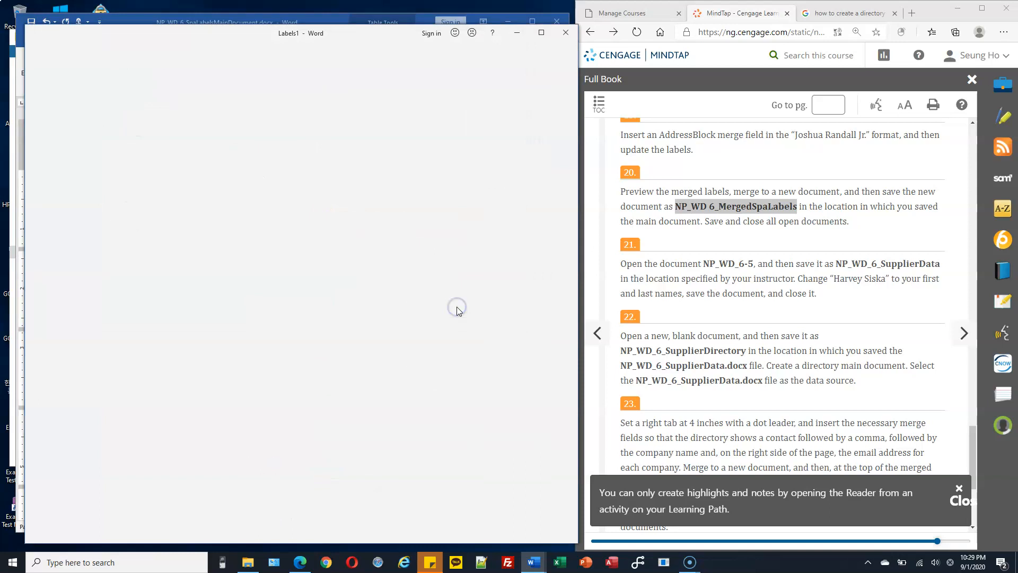
Step: Arrange the two Word windows side by side and show merge fields in the label main document
drag(340, 35, 754, 50)
click(333, 117)
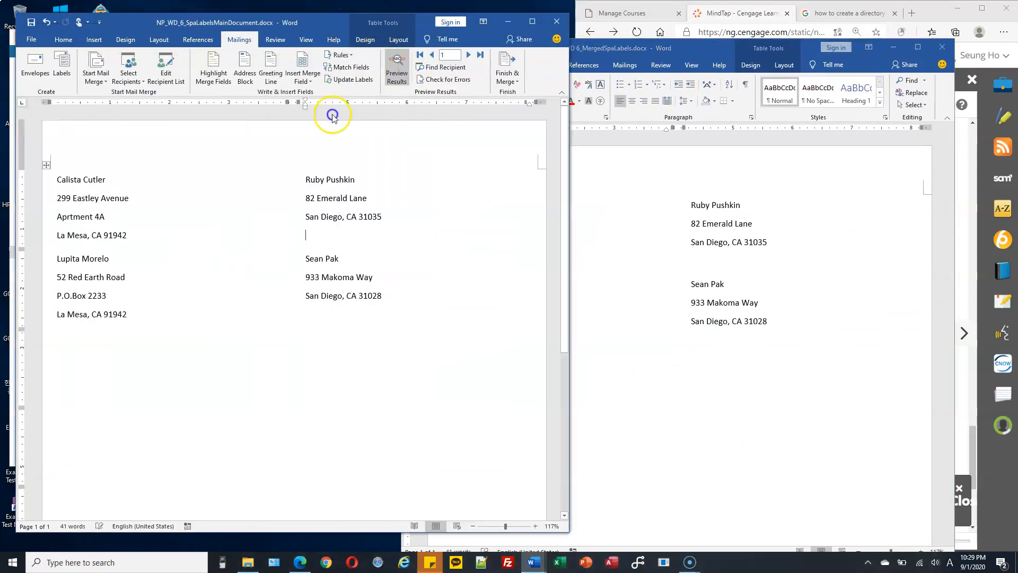
click(397, 71)
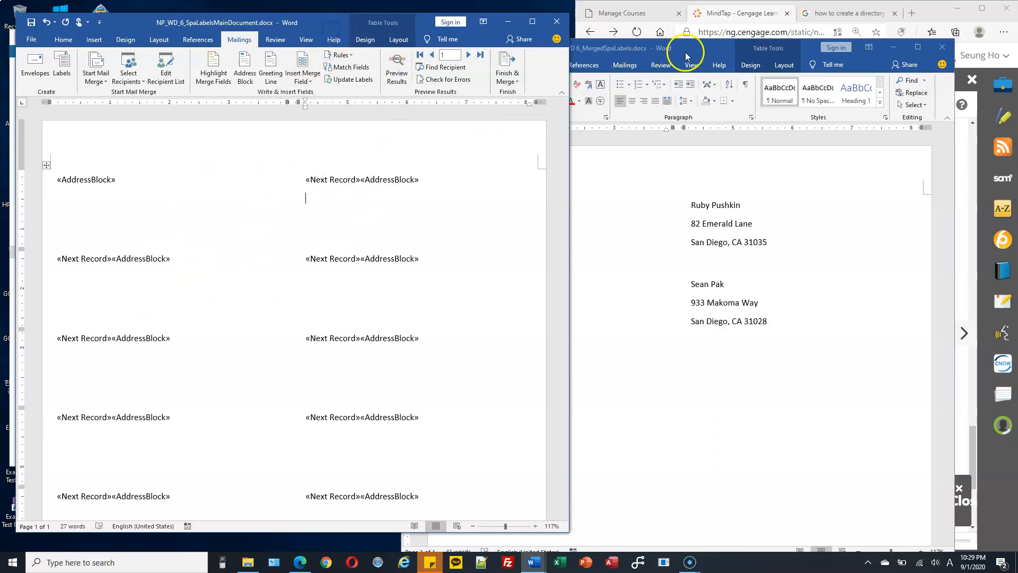
drag(686, 53, 624, 33)
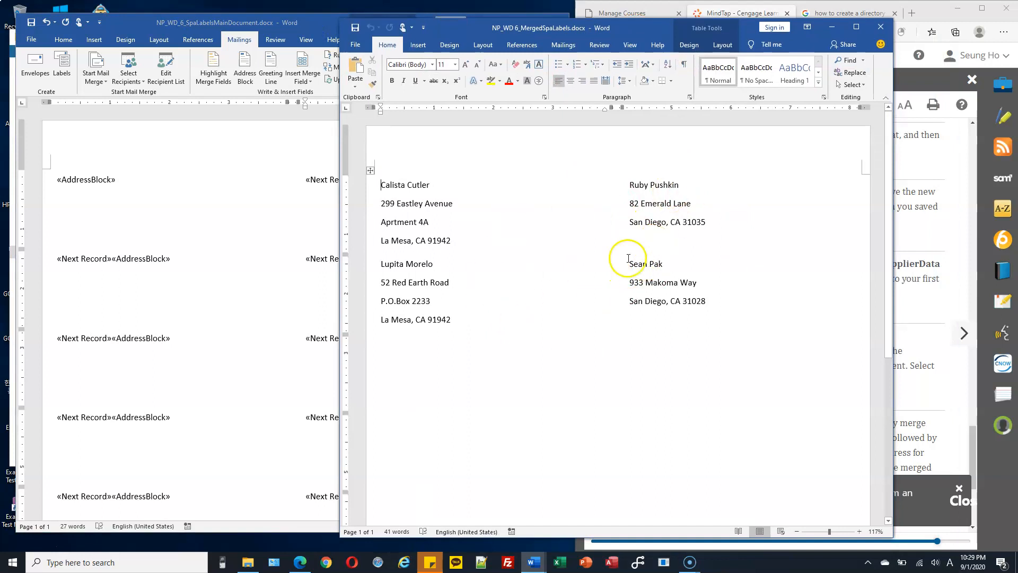
drag(654, 30, 643, 24)
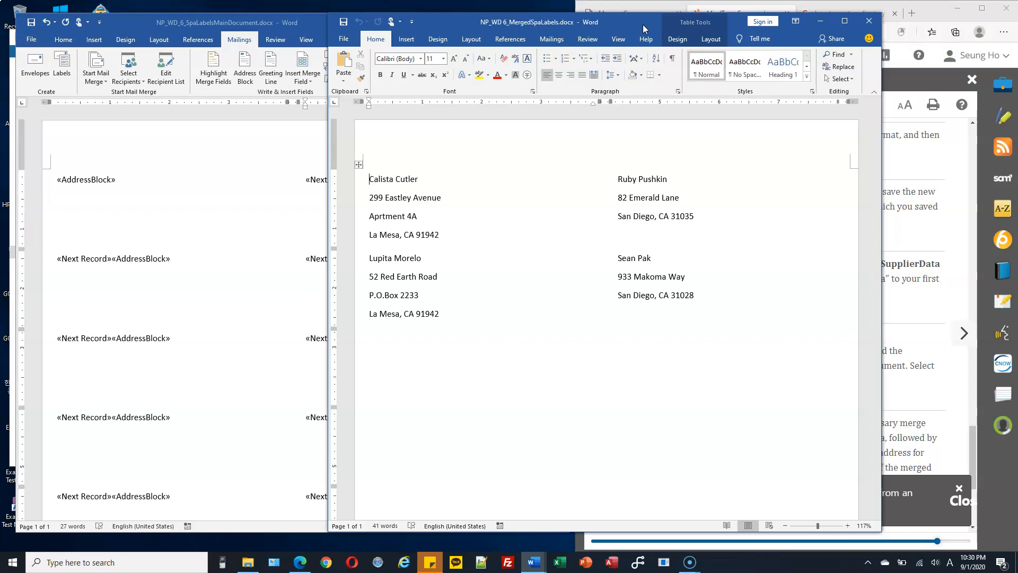
click(693, 201)
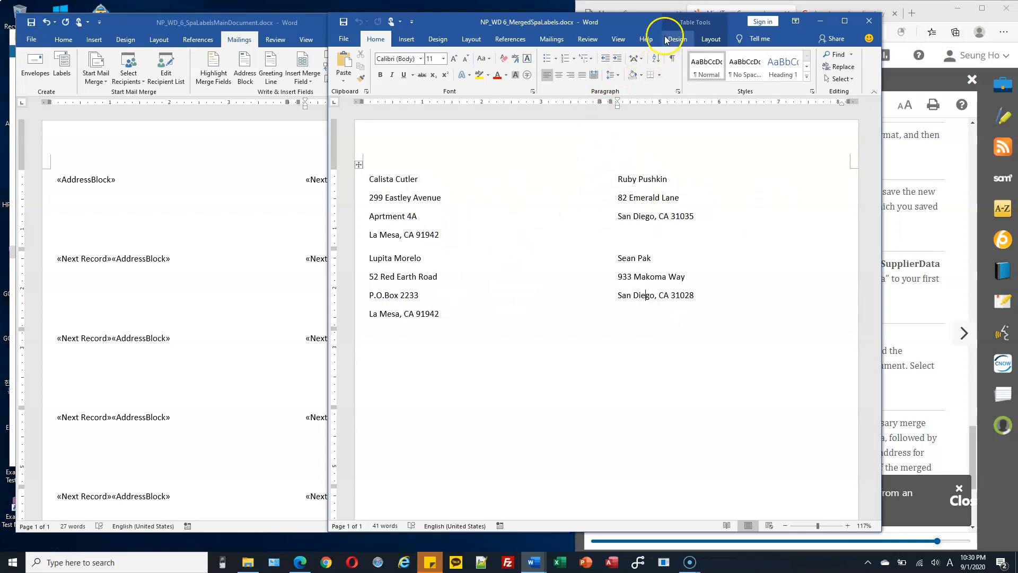
drag(586, 33, 616, 95)
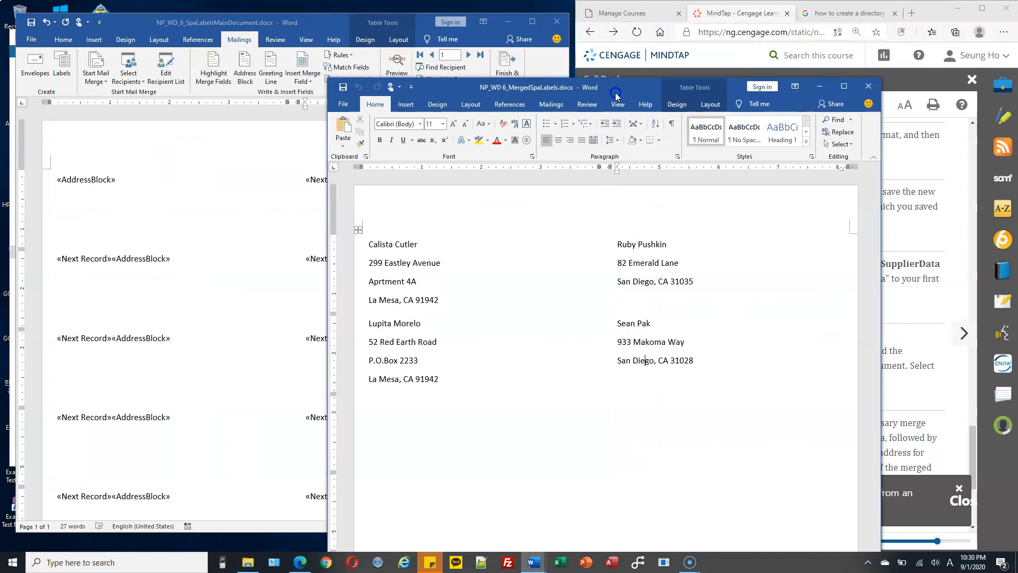
click(329, 20)
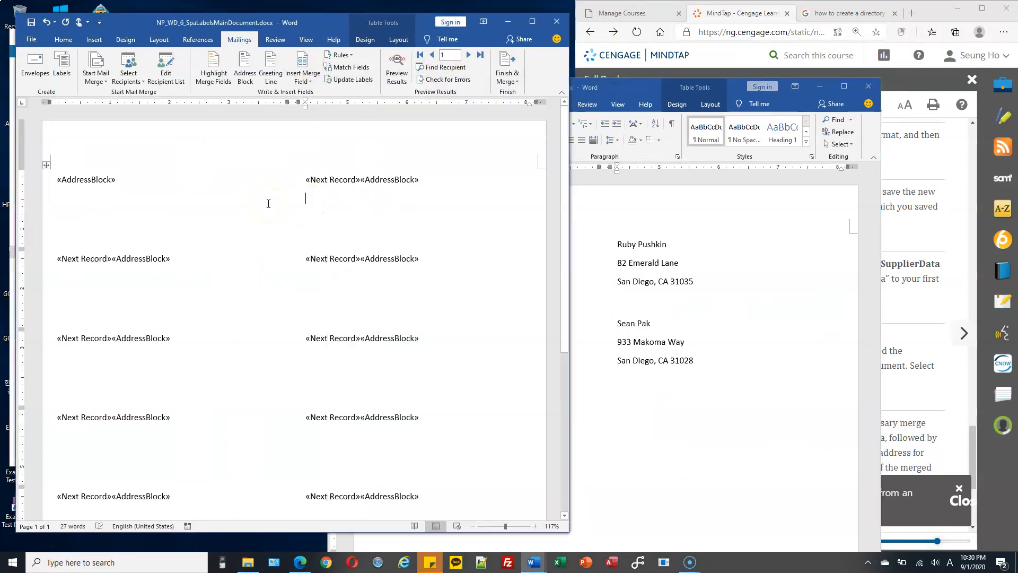
click(745, 257)
drag(645, 86, 416, 51)
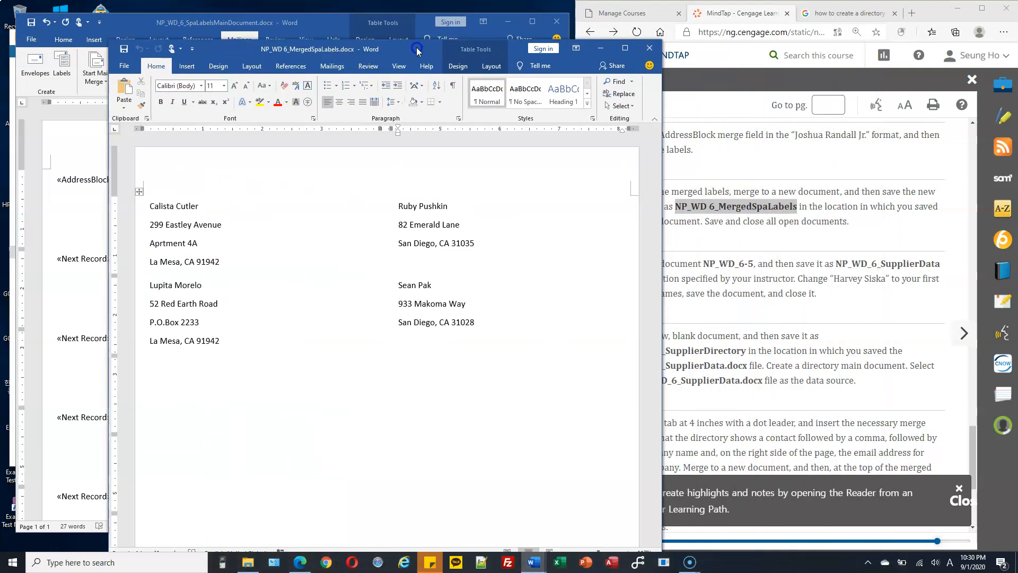
drag(508, 56, 438, 49)
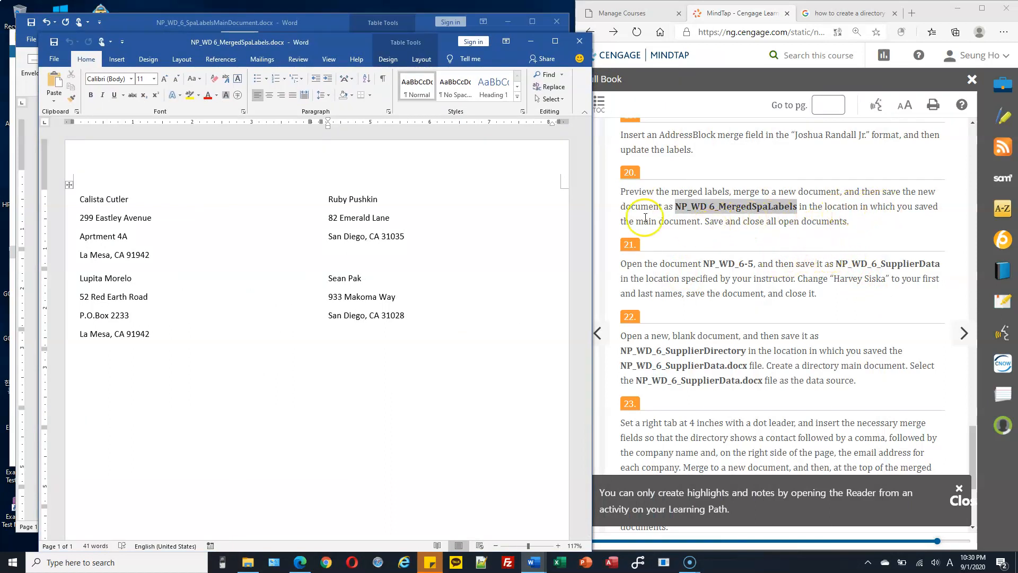
Step: Save NP_WD_6_MergedSpaLabels and close its window
click(326, 43)
click(53, 42)
click(579, 42)
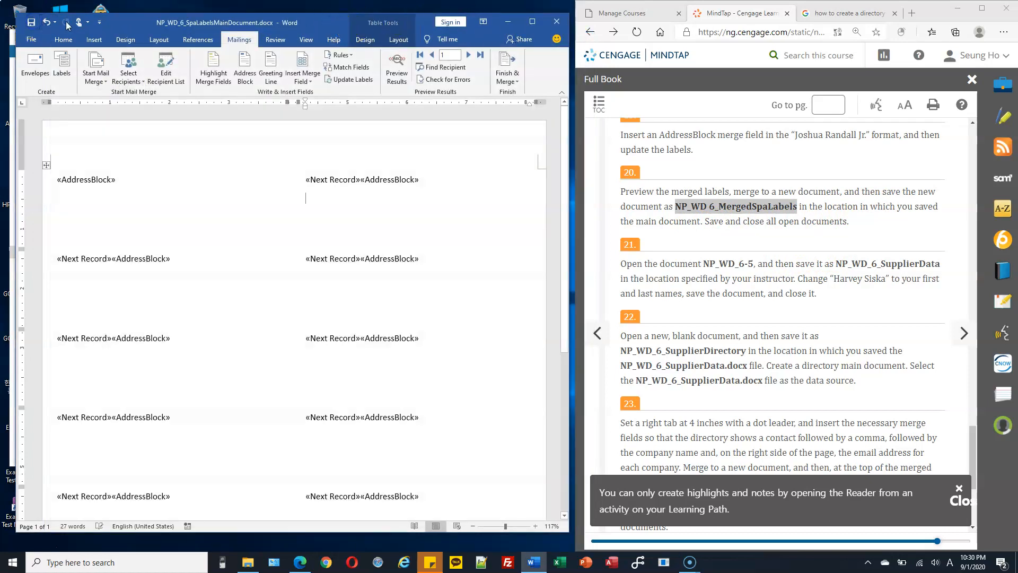
Step: Close Word and copy NP_WD_6-5.docx from Word6\Review into CS103\Homework
click(557, 22)
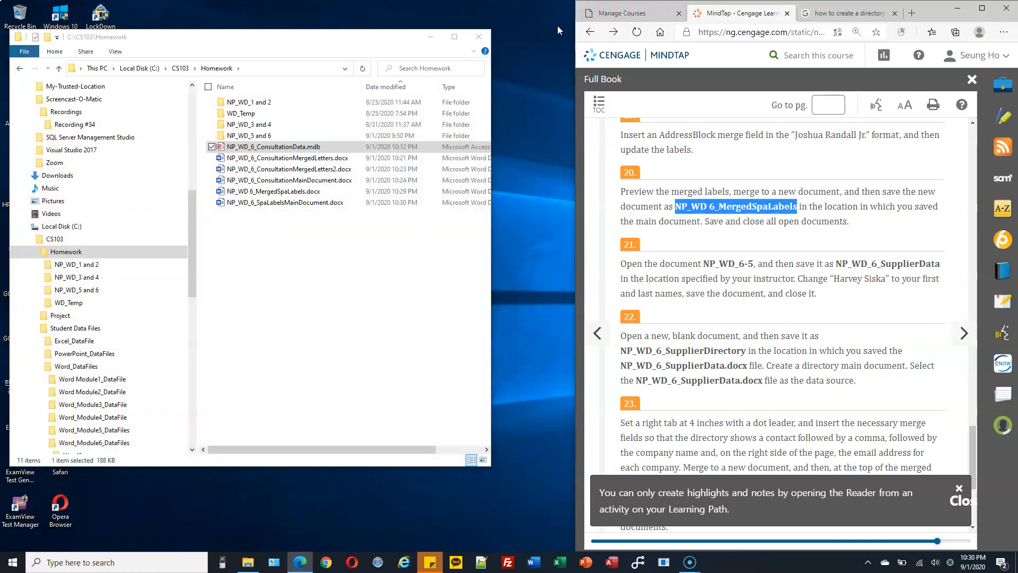
drag(754, 264, 685, 264)
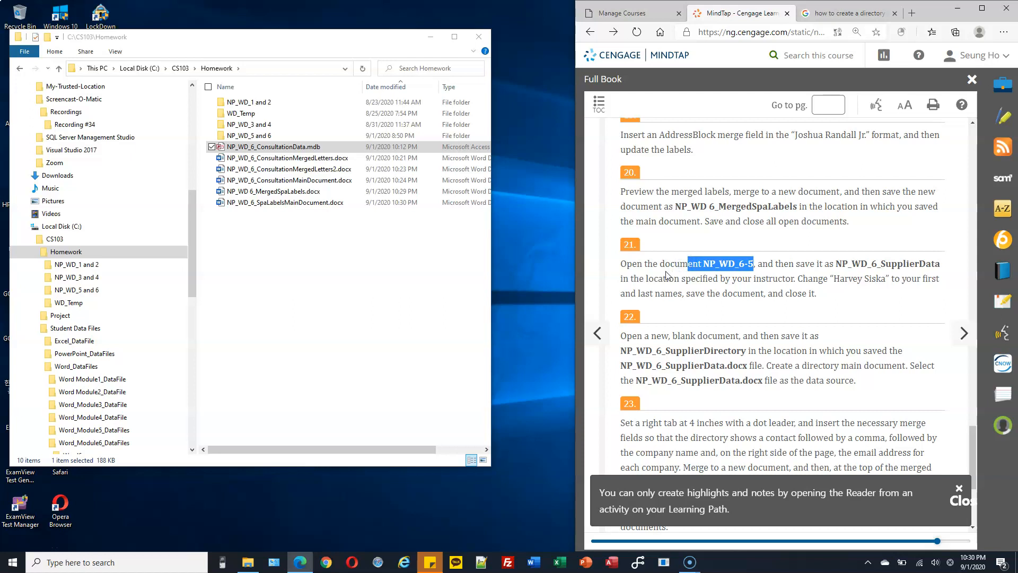
drag(190, 262, 185, 335)
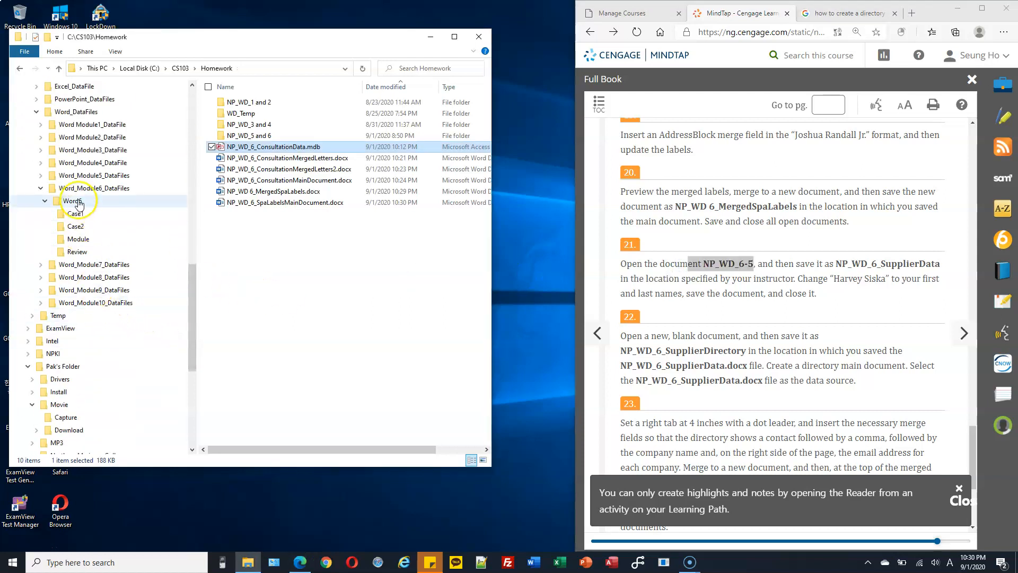
click(84, 252)
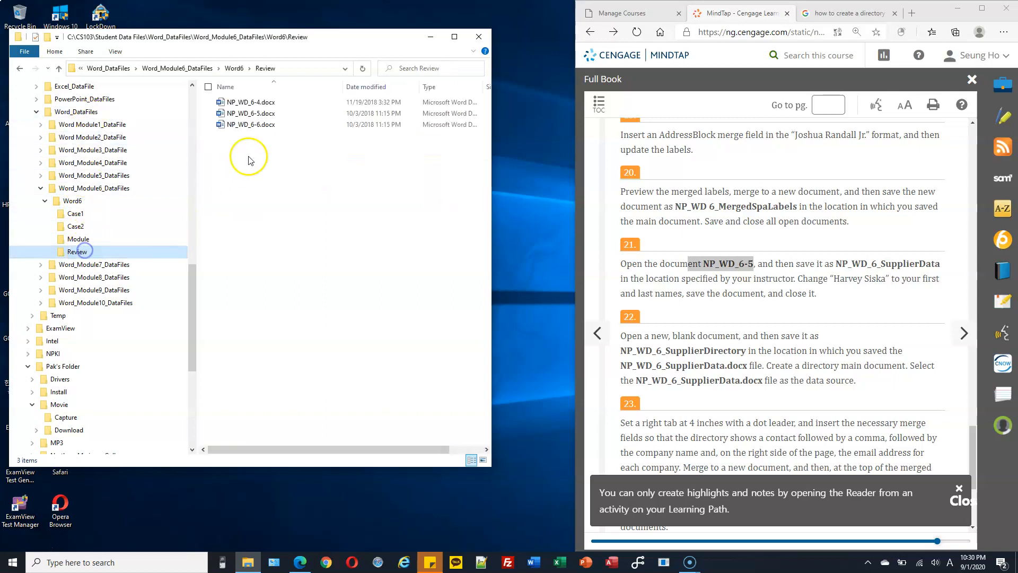
click(258, 112)
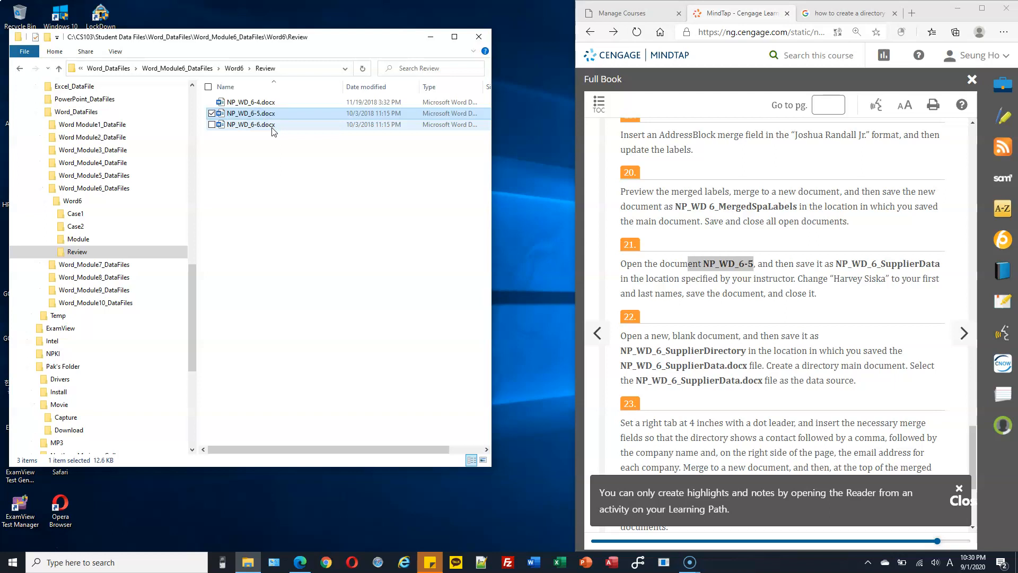
drag(190, 282, 192, 189)
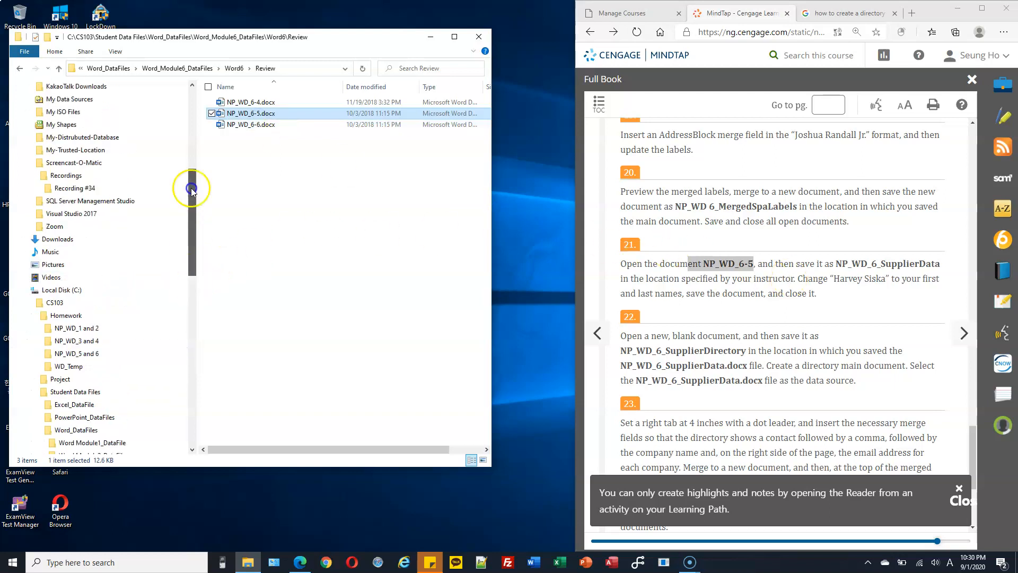
scroll(159, 228, up, 1)
click(86, 353)
click(258, 249)
key(ctrl+v)
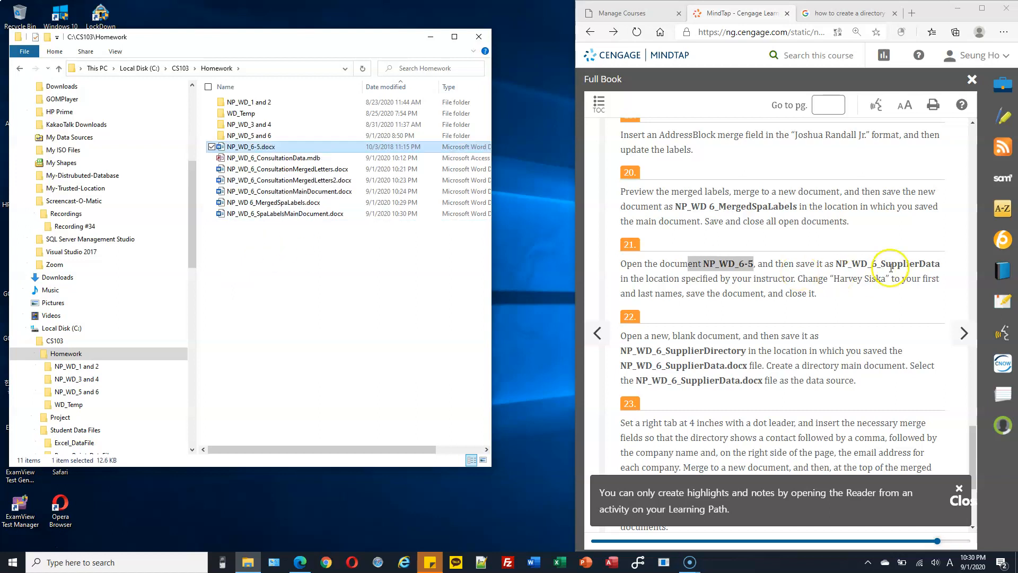
Step: Rename the copied file to NP_WD_6_SupplierData.docx
click(848, 259)
drag(838, 263, 943, 266)
key(ctrl+c)
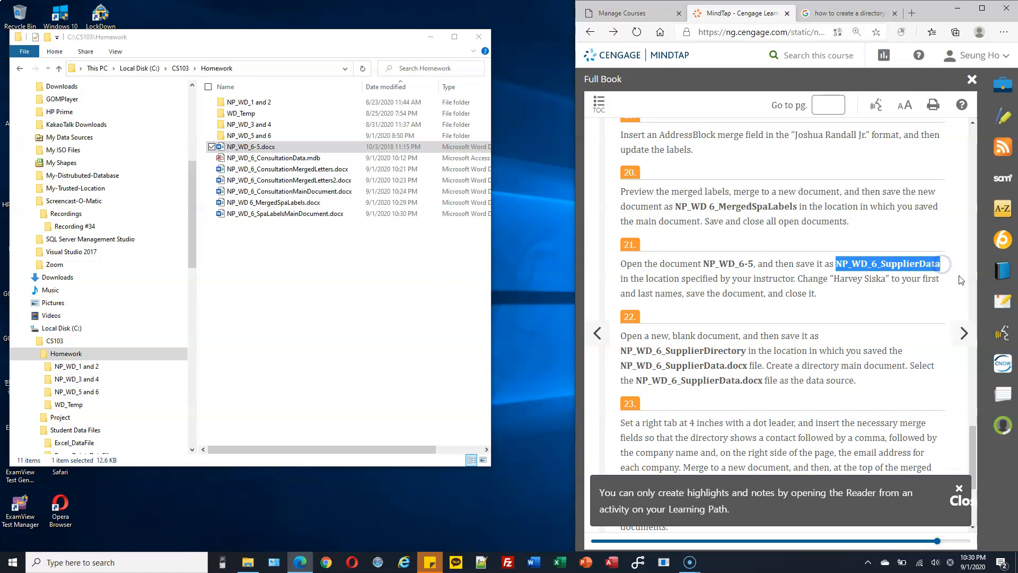
click(260, 147)
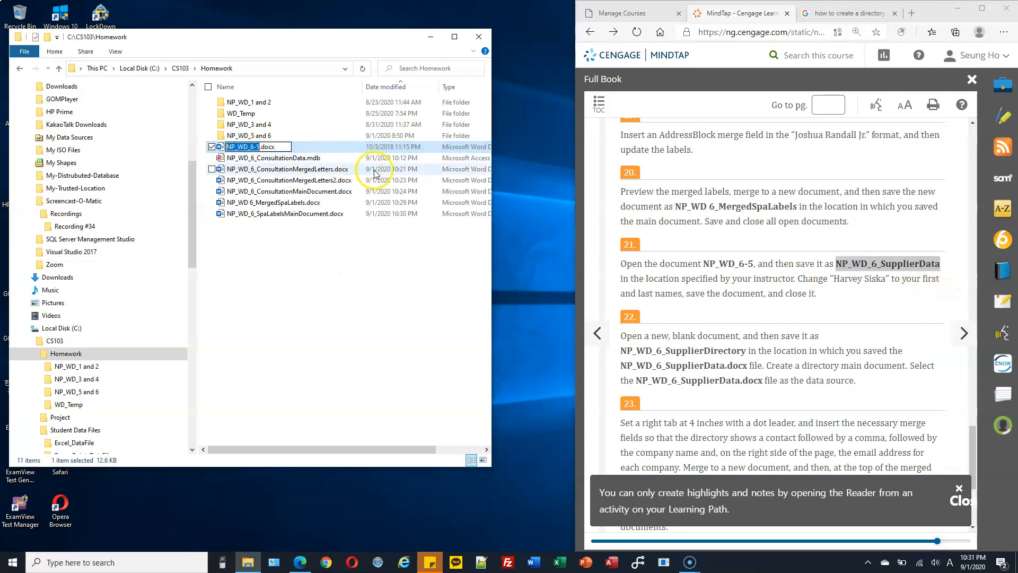
key(ctrl+v)
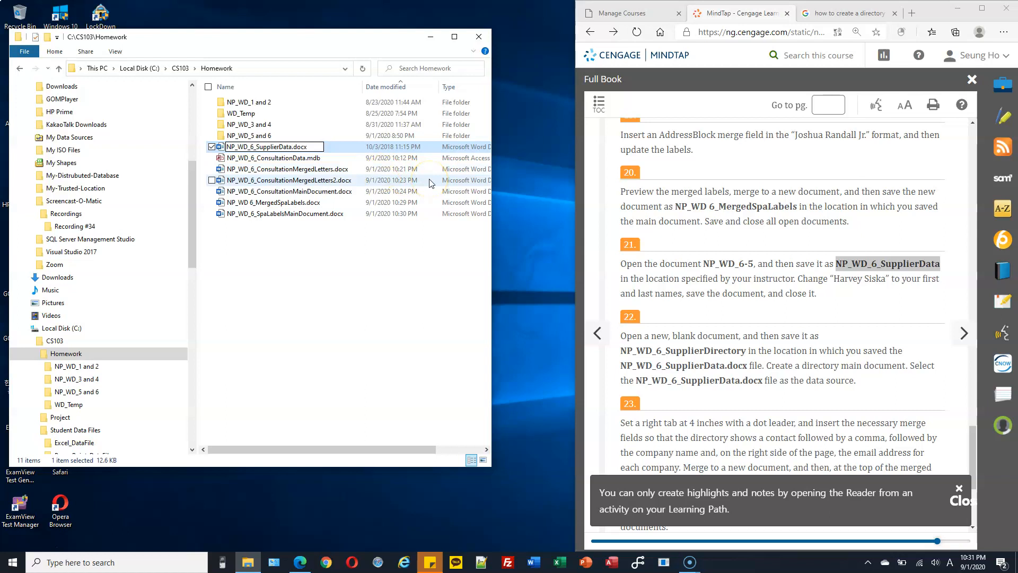
key(Return)
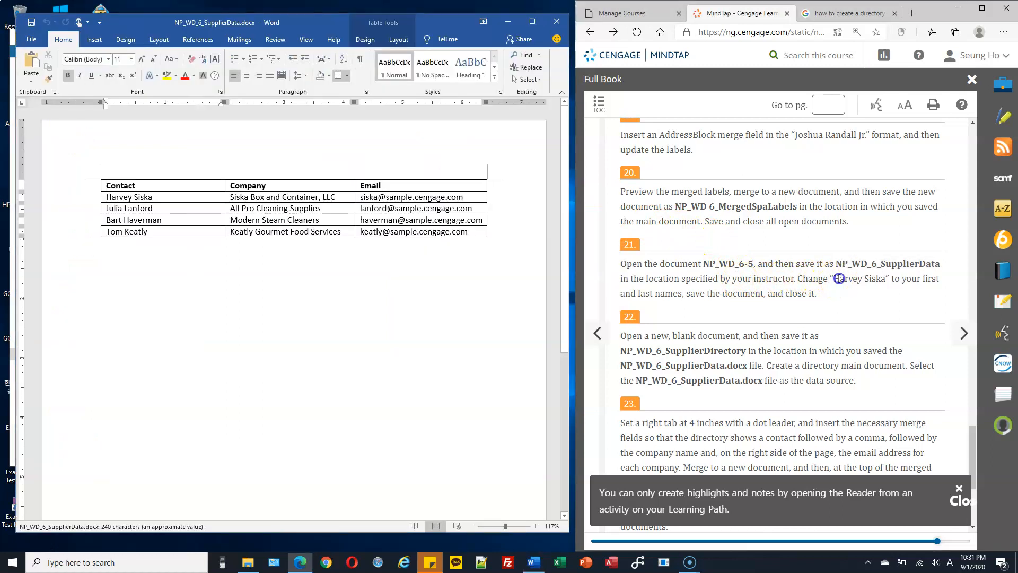
Step: Type the student's own name over the first Contact entry, then save and close NP_WD_6_SupplierData.docx
drag(839, 278, 880, 278)
click(174, 197)
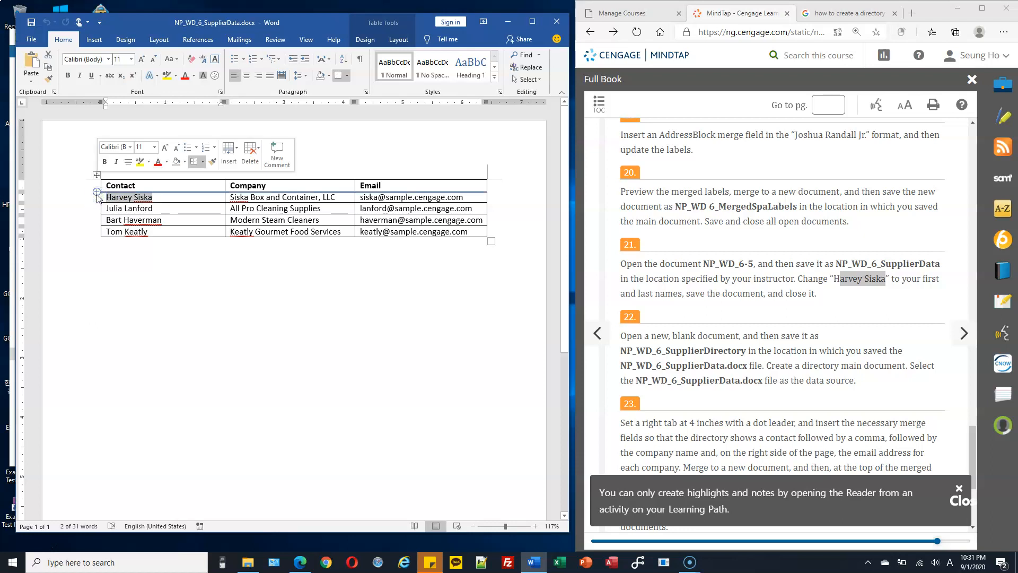
text(Sean Pak)
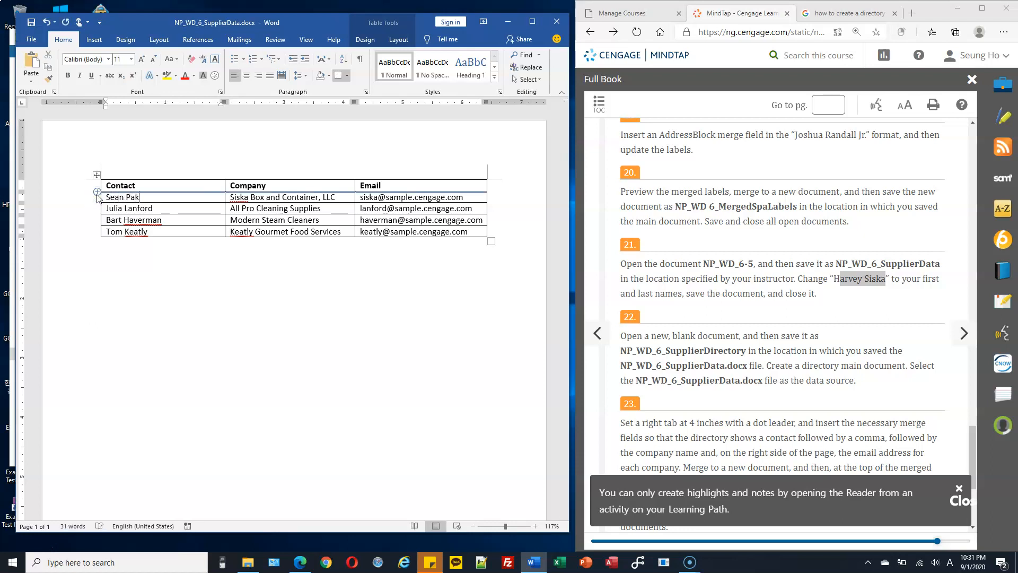
click(400, 312)
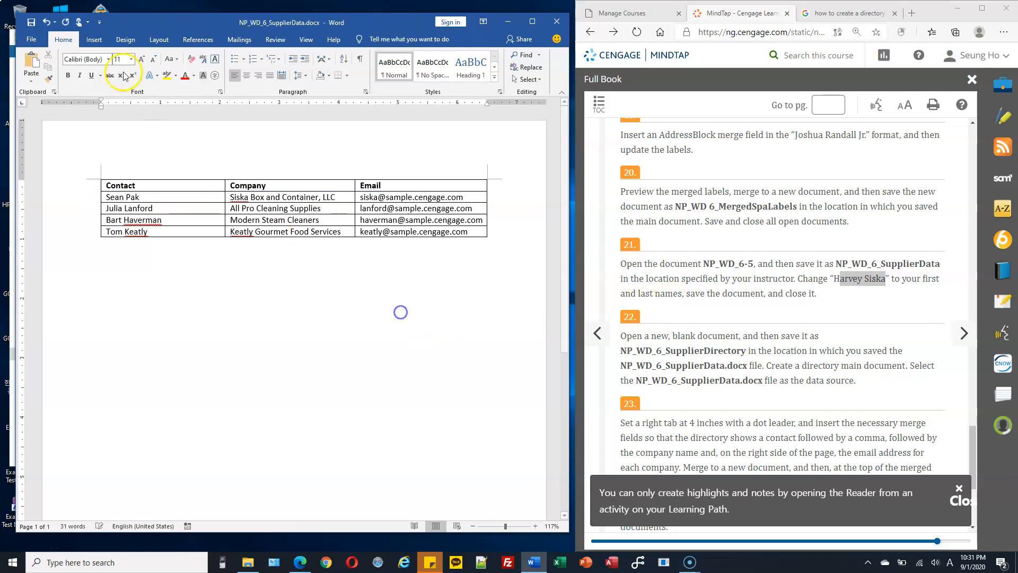
click(31, 21)
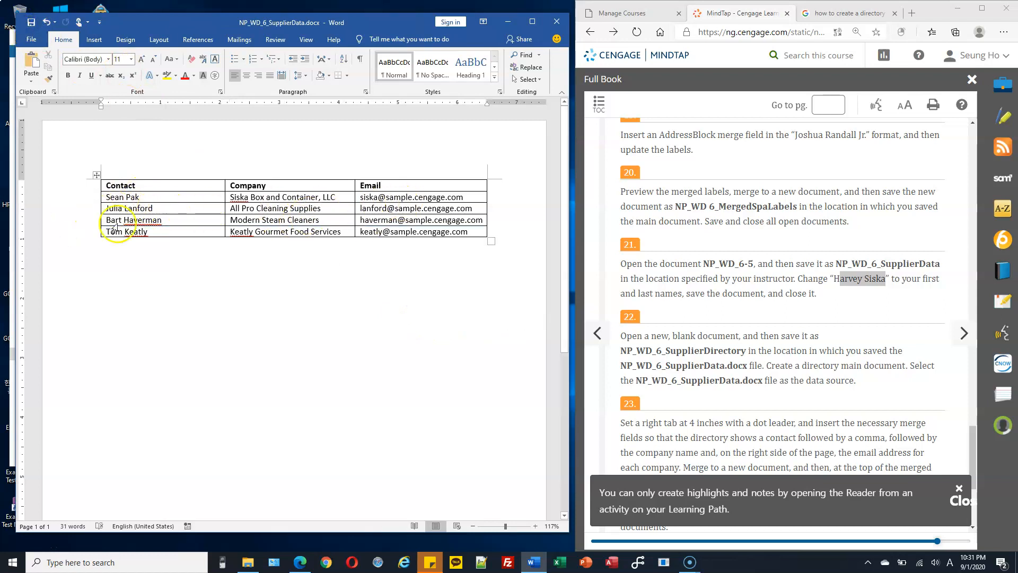
click(556, 23)
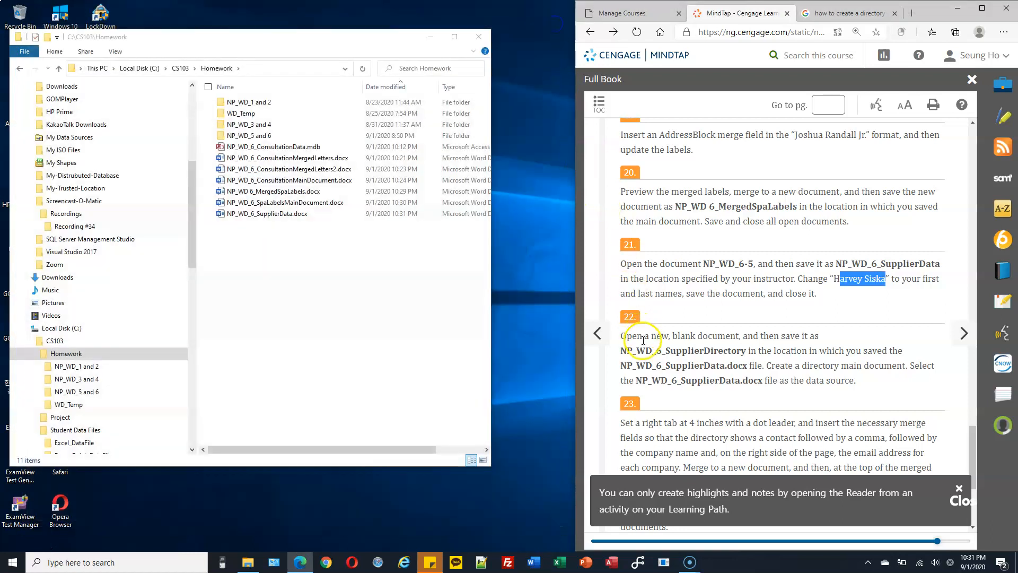
Step: Start Word and create a new blank document
drag(651, 336, 737, 336)
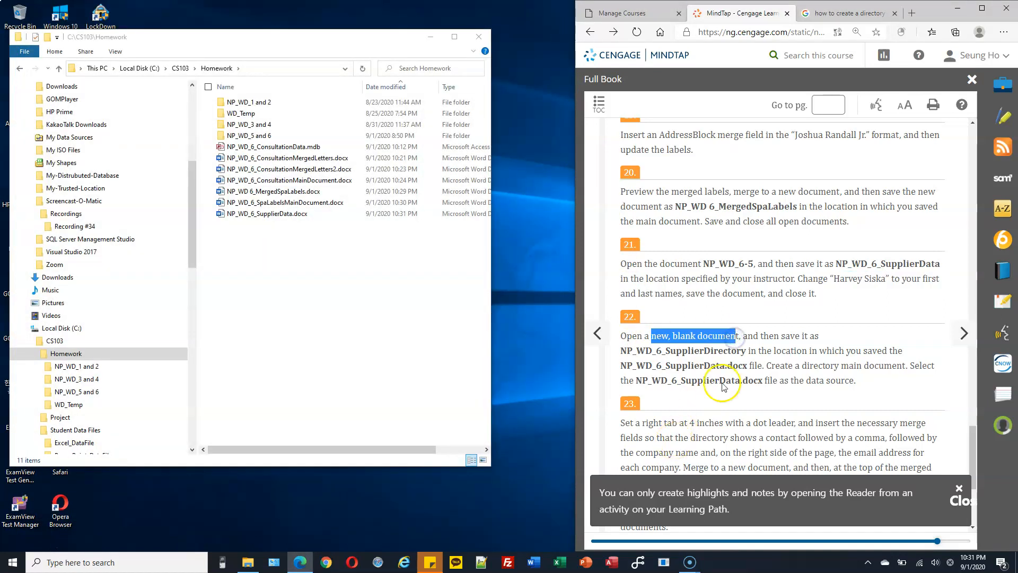
drag(620, 350, 743, 356)
click(538, 565)
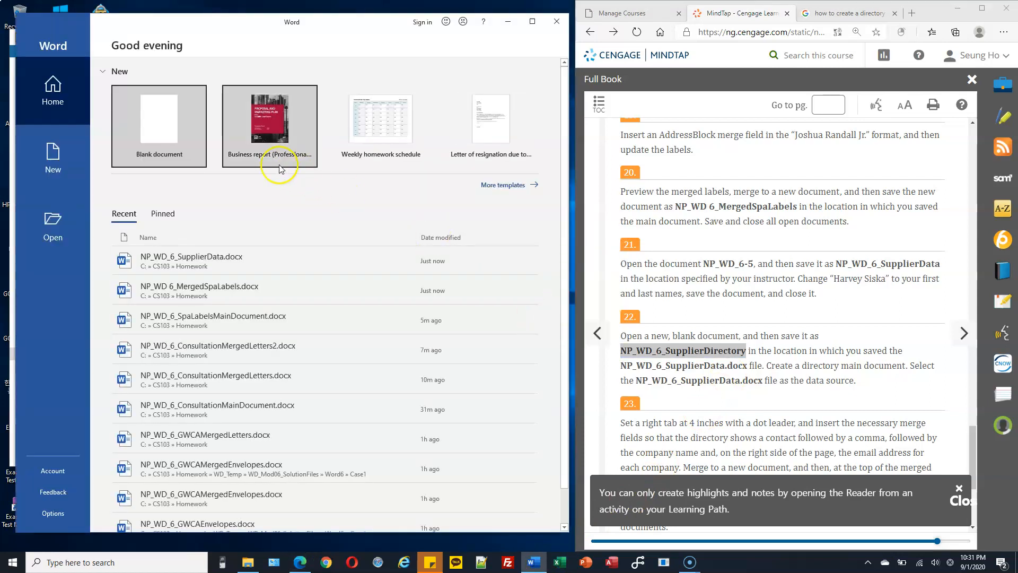
click(152, 129)
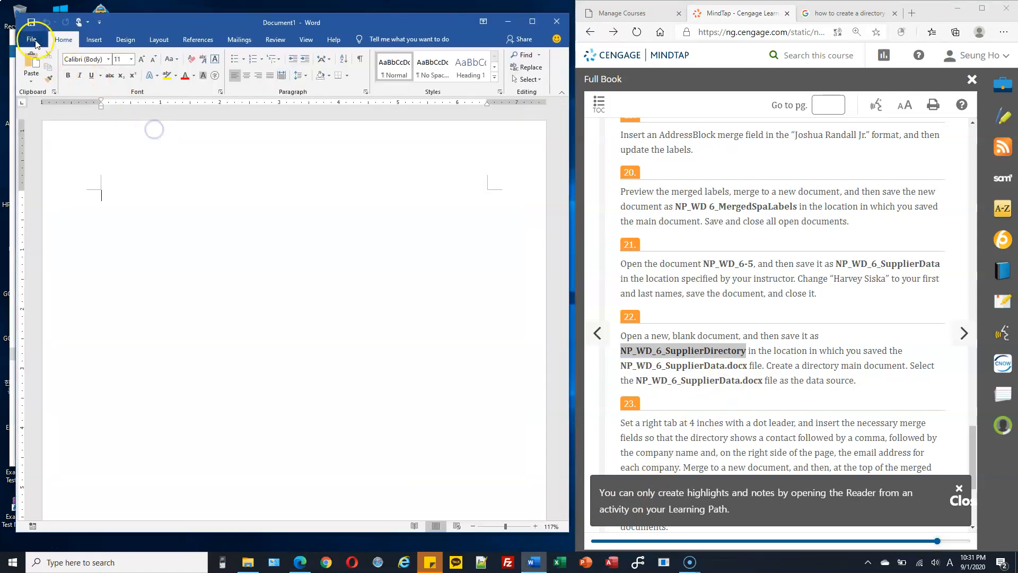
Step: Save the blank document as NP_WD_6_SupplierDirectory.docx in C:\CS103\Homework
click(32, 40)
click(50, 182)
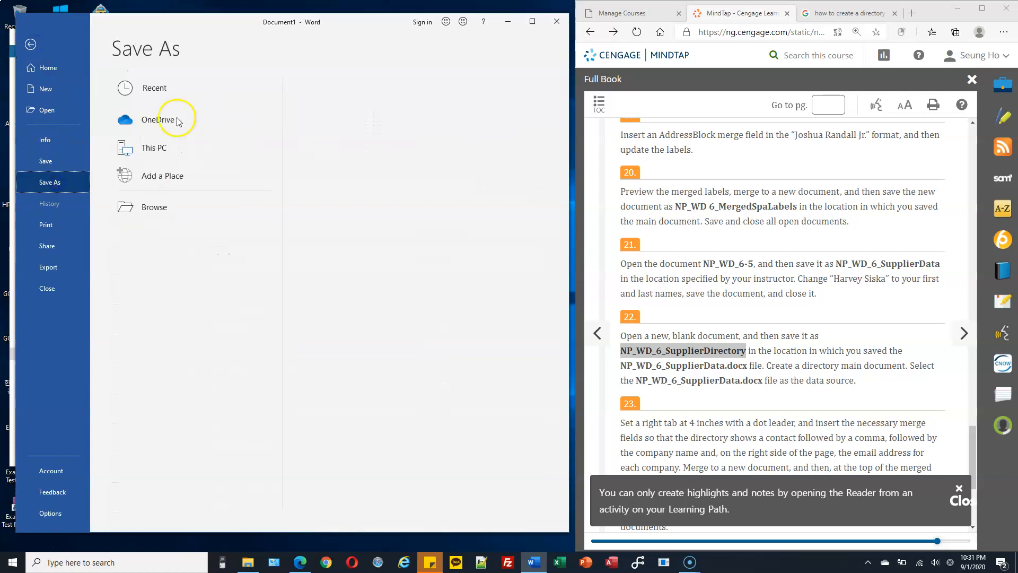
click(164, 146)
click(164, 147)
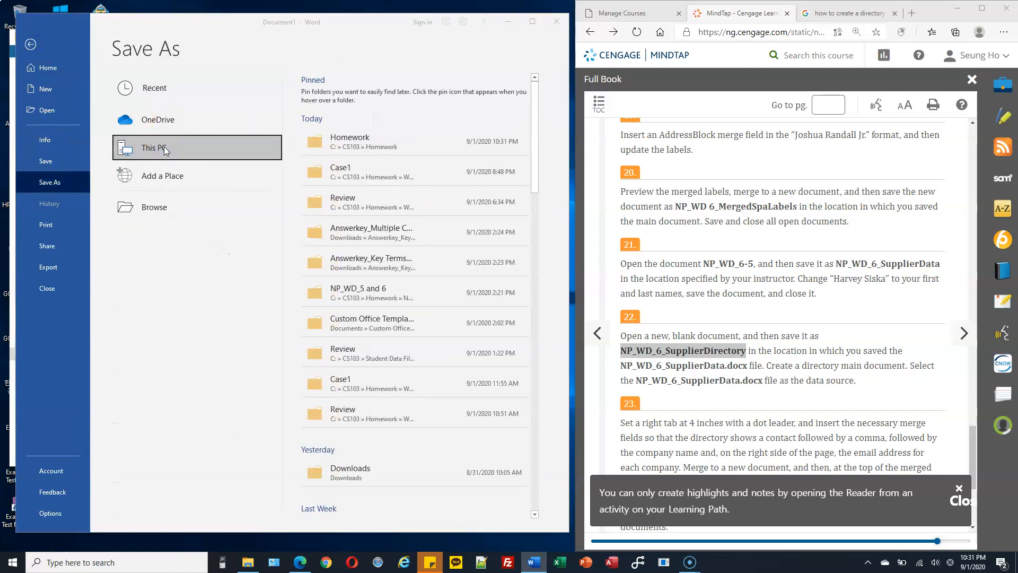
scroll(163, 182, down, 2)
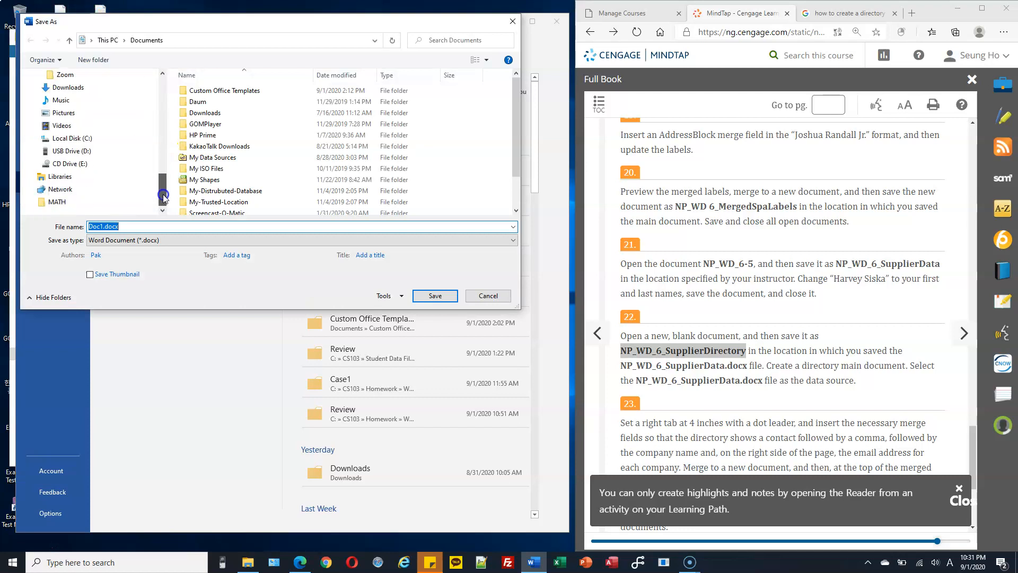
click(35, 139)
click(38, 88)
click(64, 99)
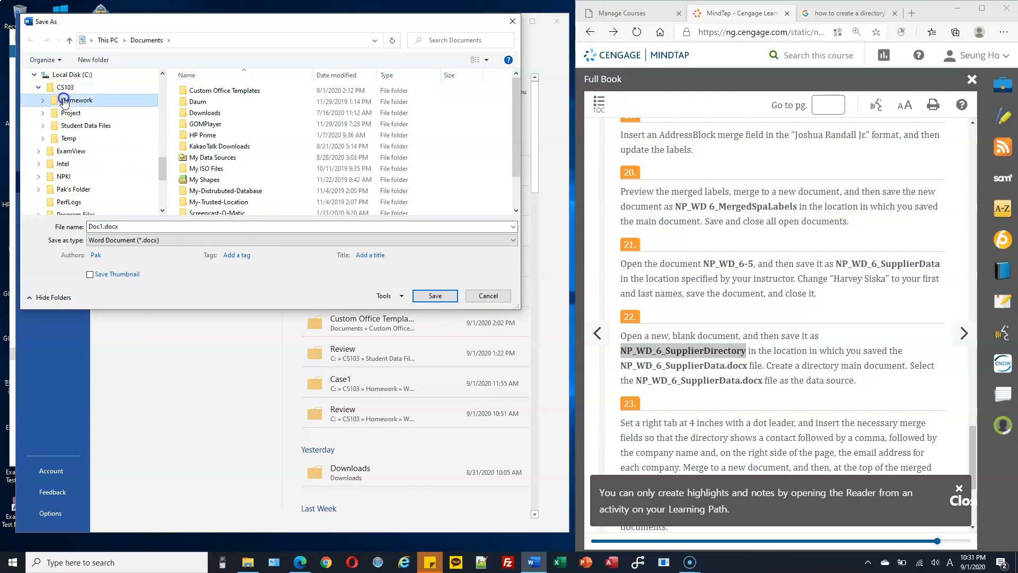
triple_click(199, 225)
text(NP_WD_6_SupplierDirectory)
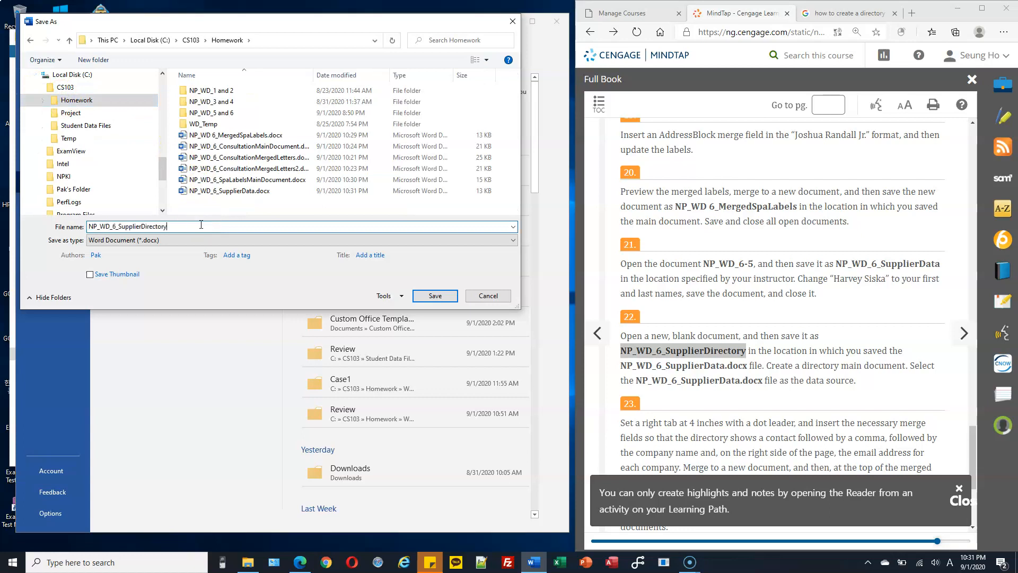
click(443, 298)
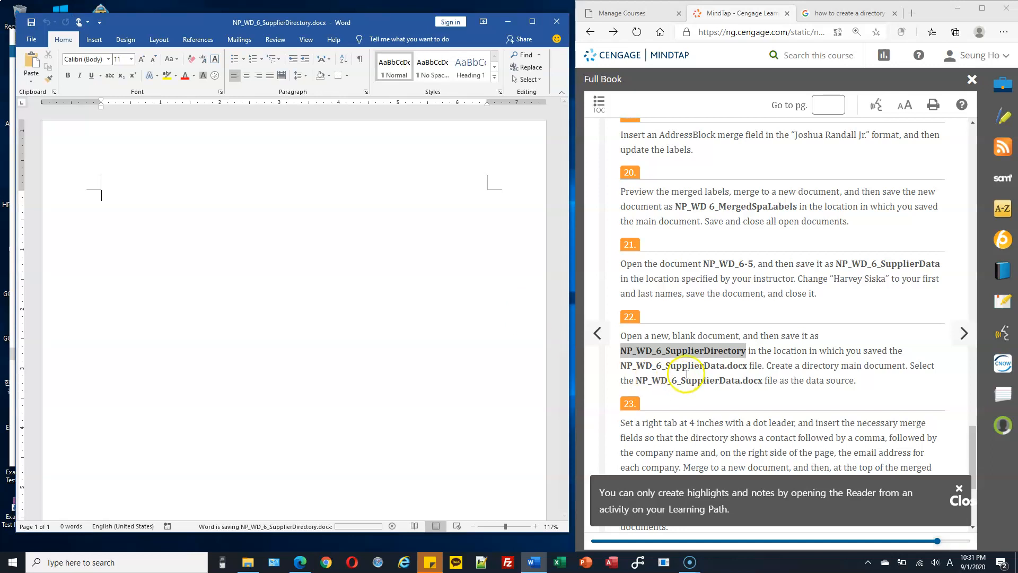
Step: Put the insertion point in the document and display the Mailings tab
click(784, 354)
click(438, 224)
click(132, 203)
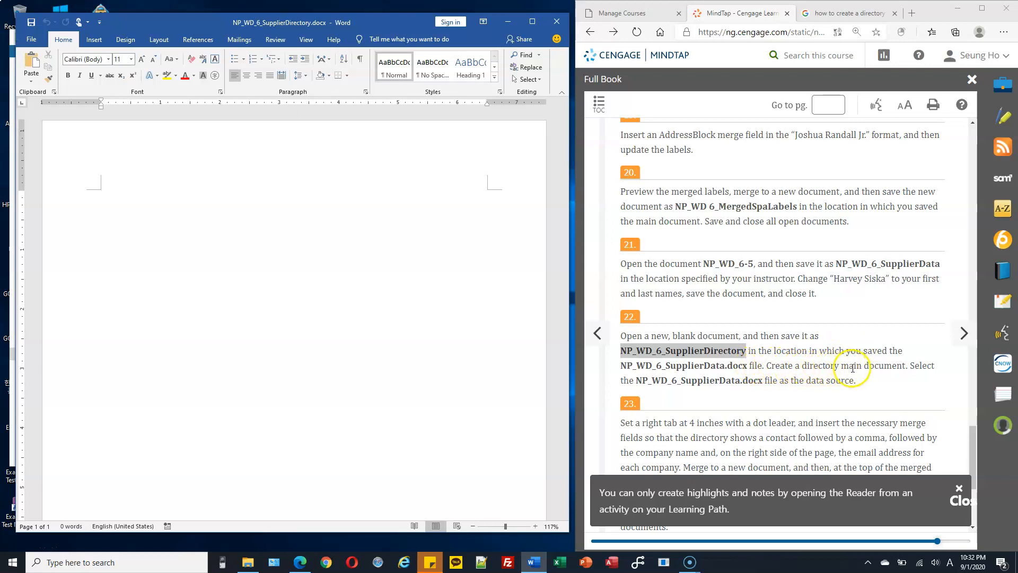
click(533, 228)
click(240, 40)
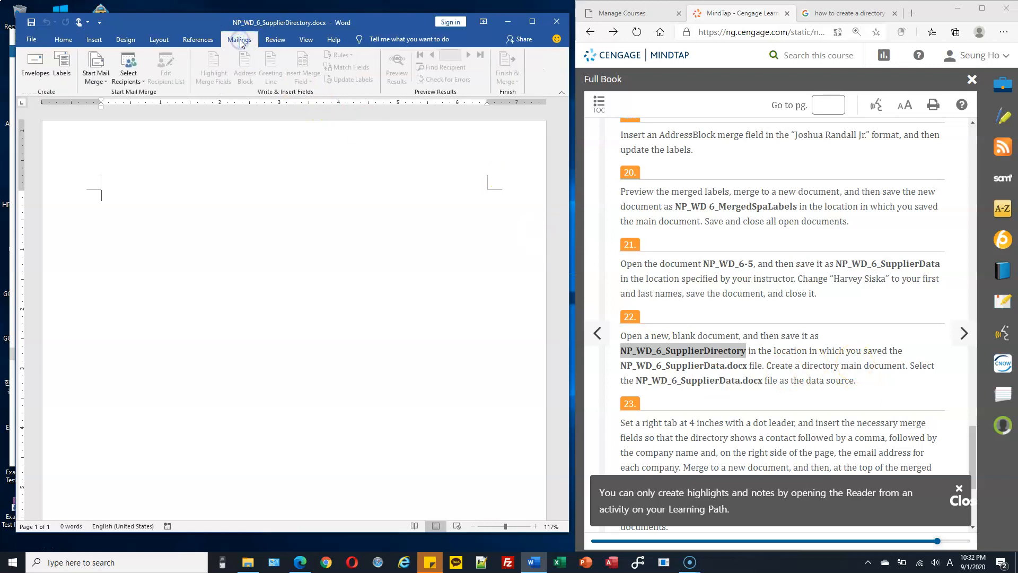
Step: Choose Directory from the Start Mail Merge list for NP_WD_6_SupplierDirectory
click(106, 83)
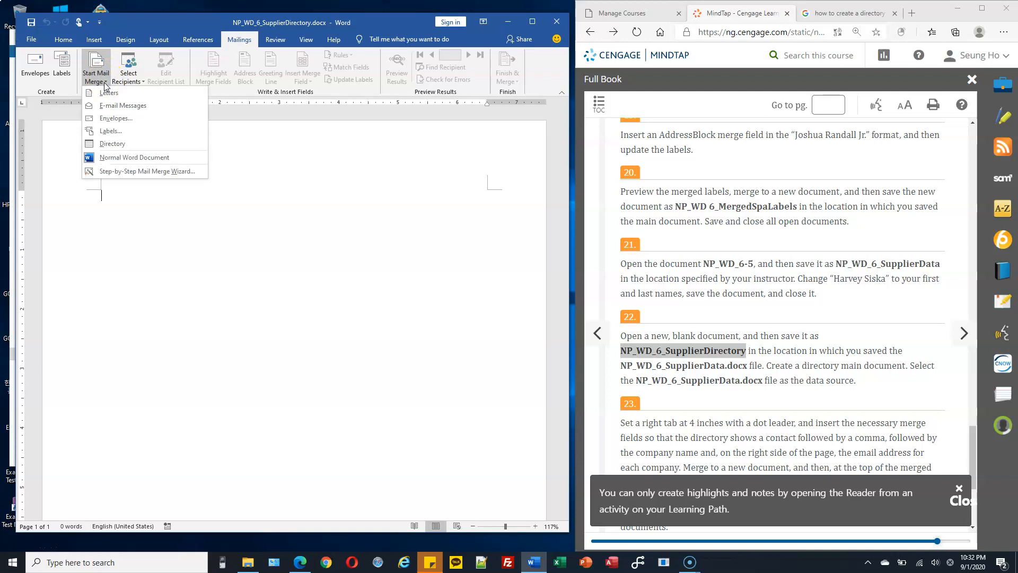
click(113, 146)
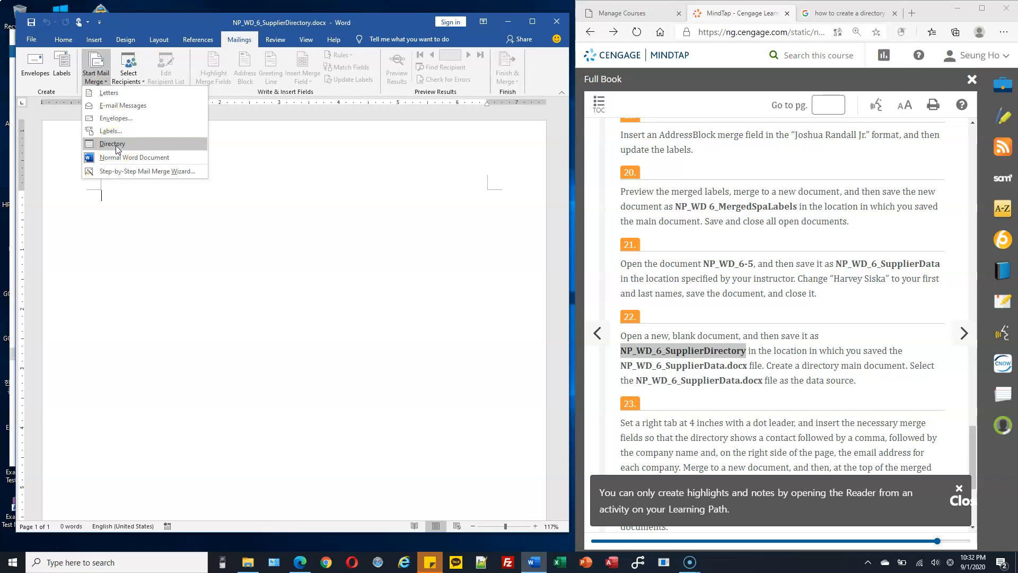
click(115, 145)
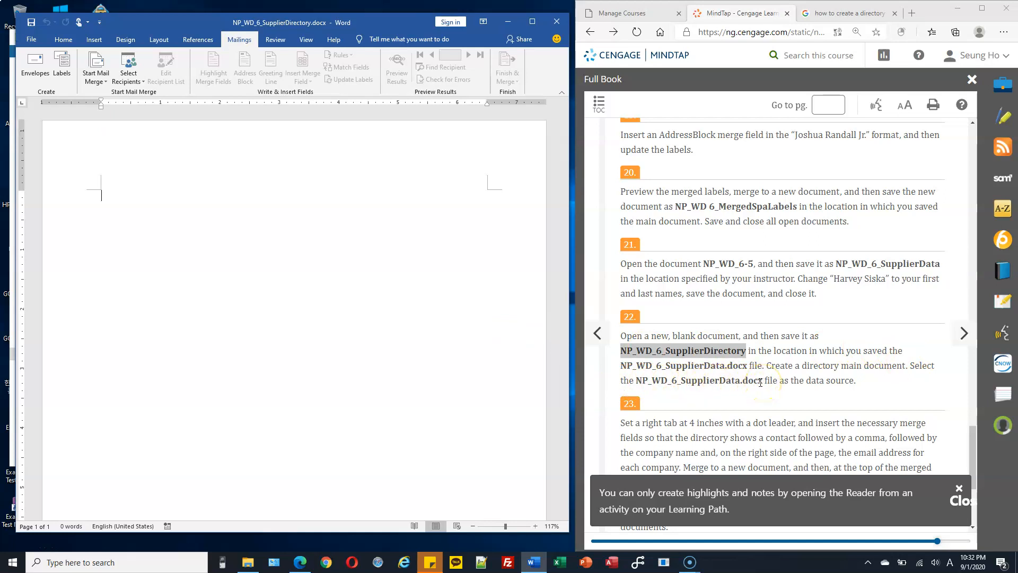
Step: Use the existing list NP_WD_6_SupplierData.docx from CS103\Homework as the recipients
click(100, 196)
click(133, 83)
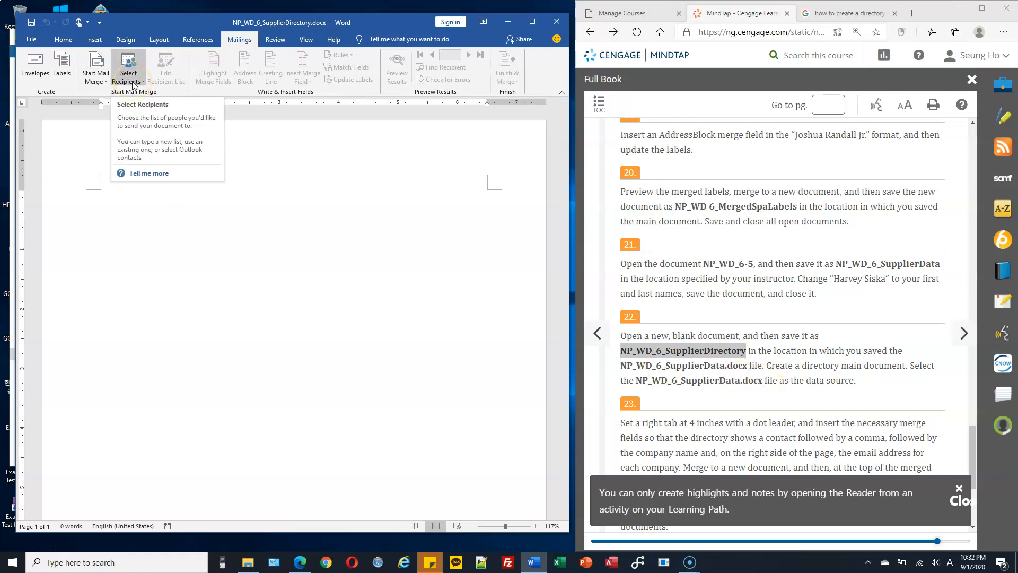
click(133, 82)
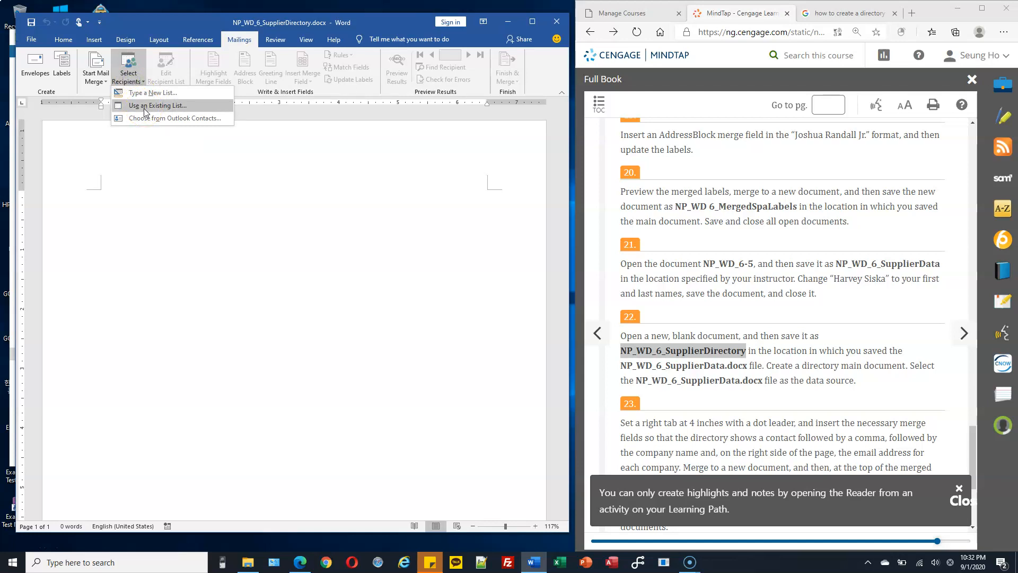
click(159, 106)
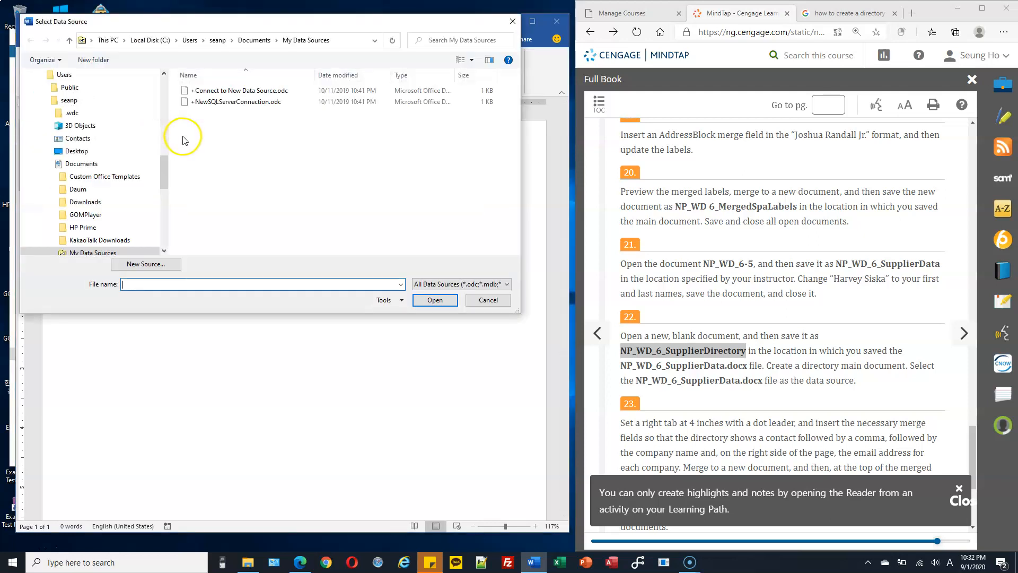
drag(163, 150, 165, 125)
click(39, 176)
click(74, 188)
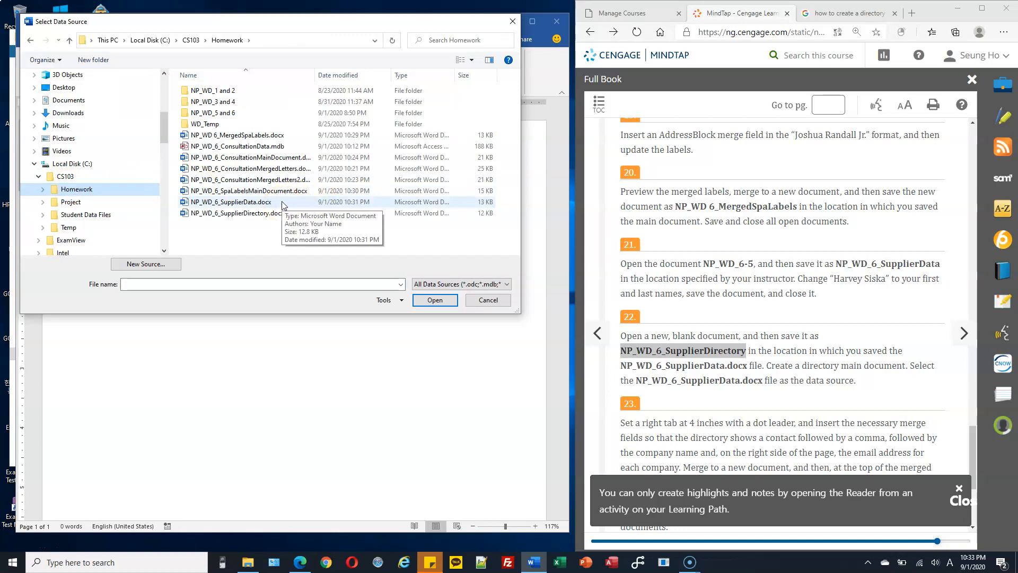
click(281, 202)
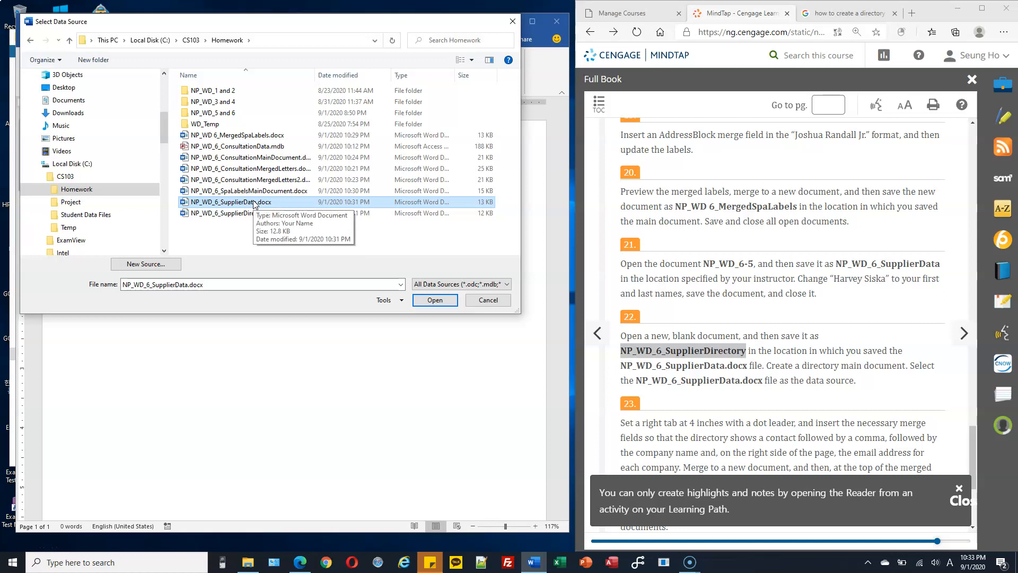
click(434, 302)
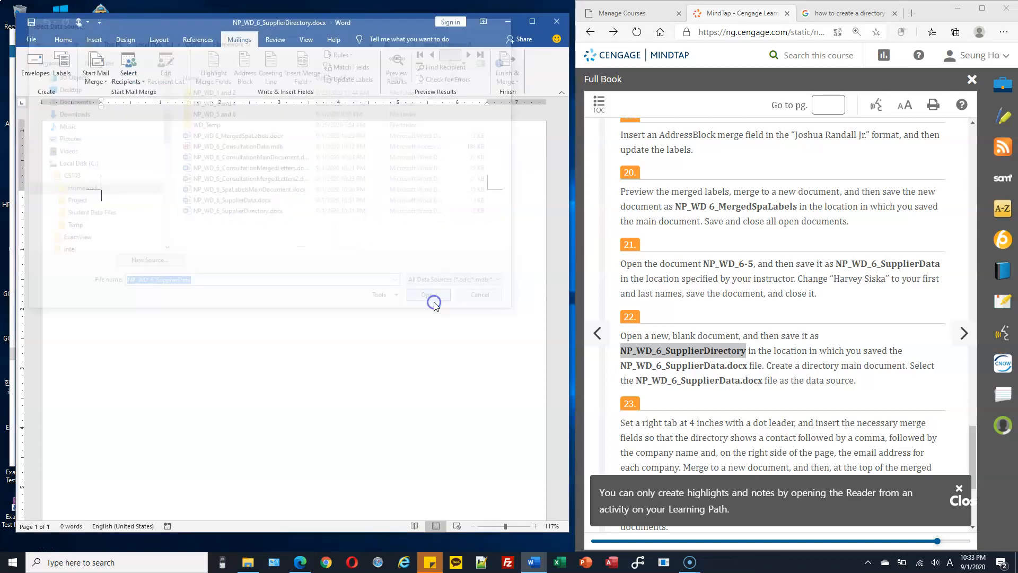
click(241, 193)
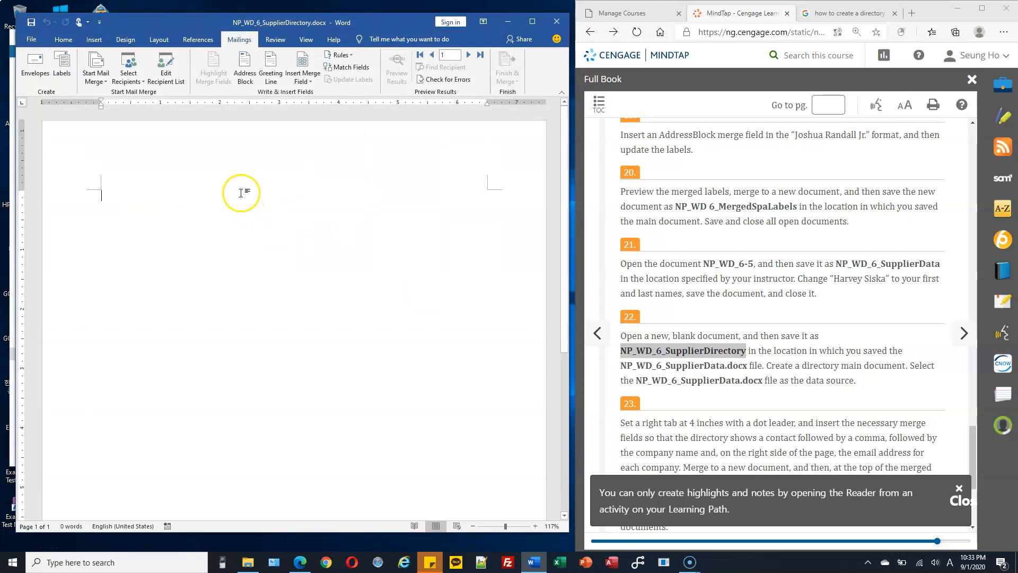
Step: Read the tab stop directions in step 23 of the instructions
click(222, 147)
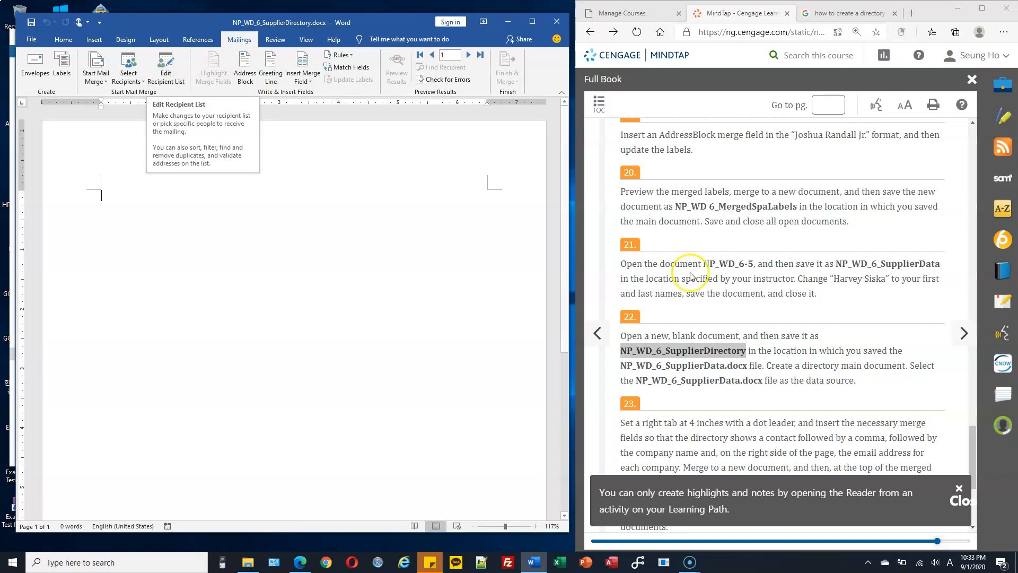
scroll(668, 254, down, 3)
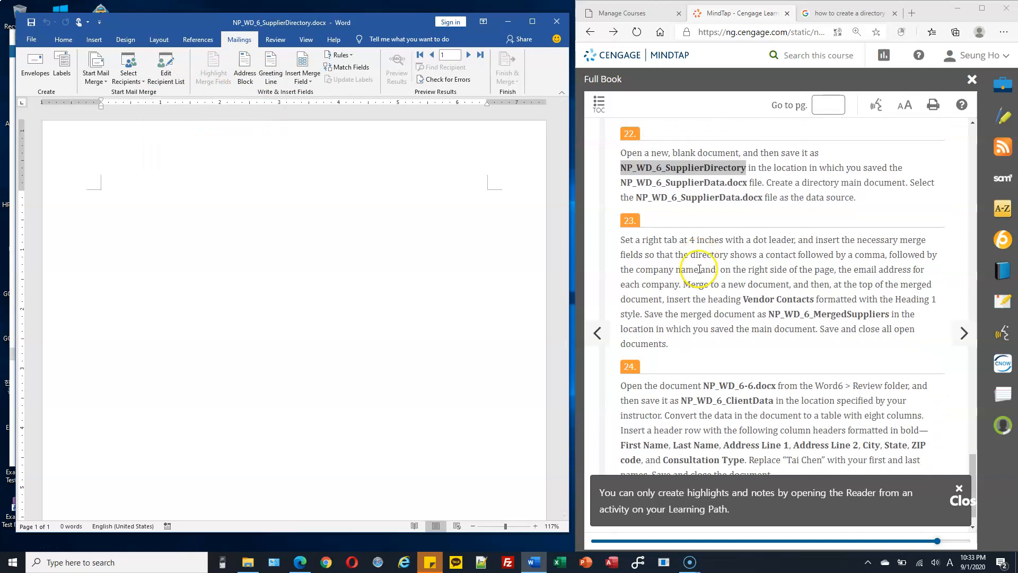
click(636, 235)
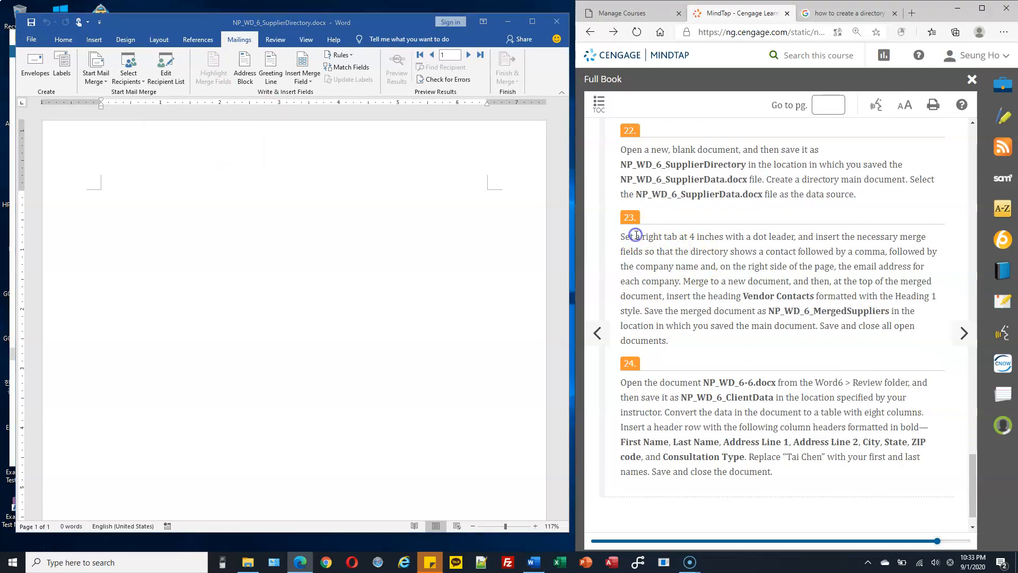
drag(635, 237, 716, 237)
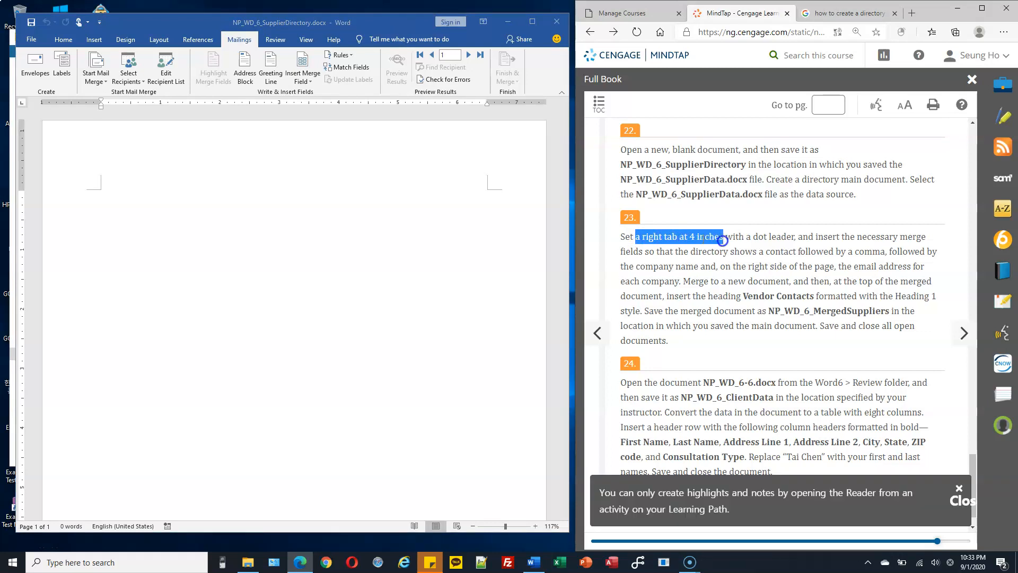
click(684, 239)
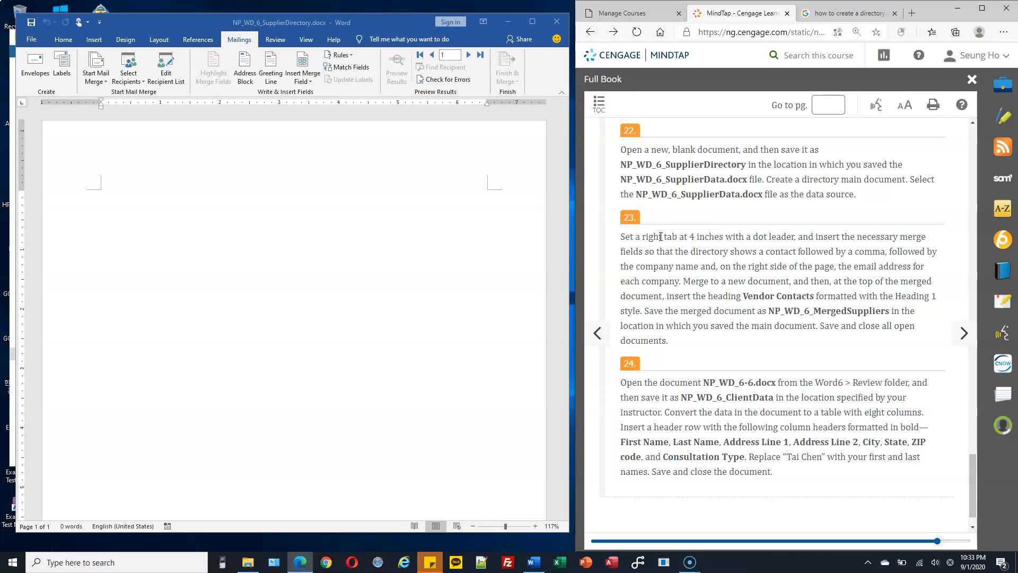
click(652, 237)
Step: Add a tab stop at the 4-inch mark on the ruler, noting the right tab and dot leader wording
click(339, 103)
click(339, 103)
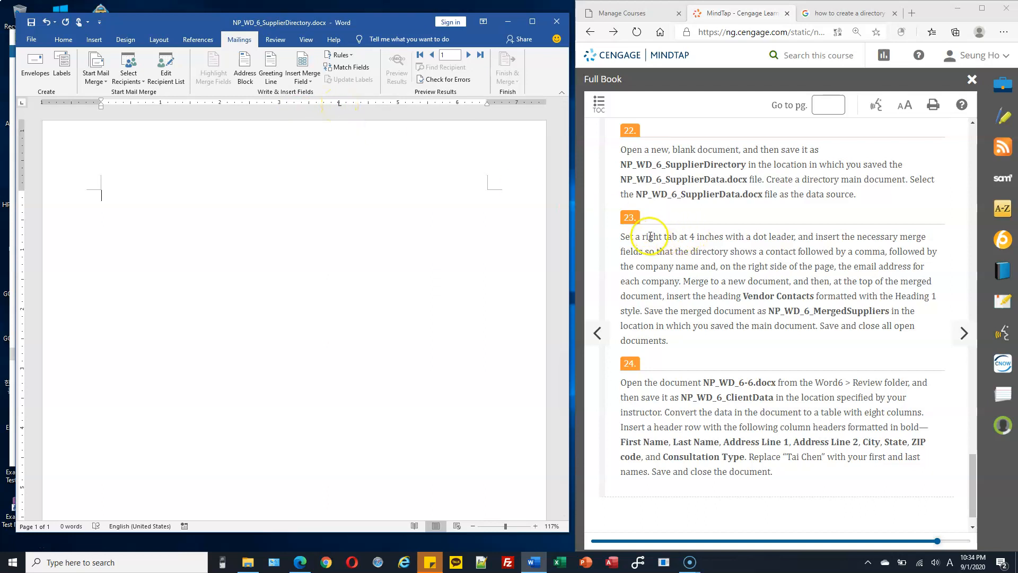
drag(643, 236, 662, 236)
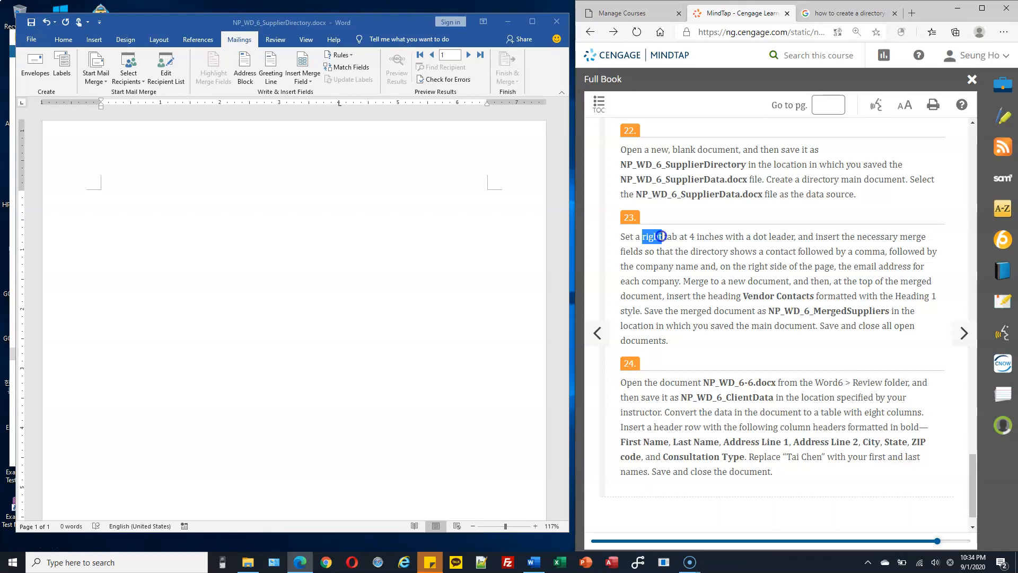
drag(662, 237, 663, 236)
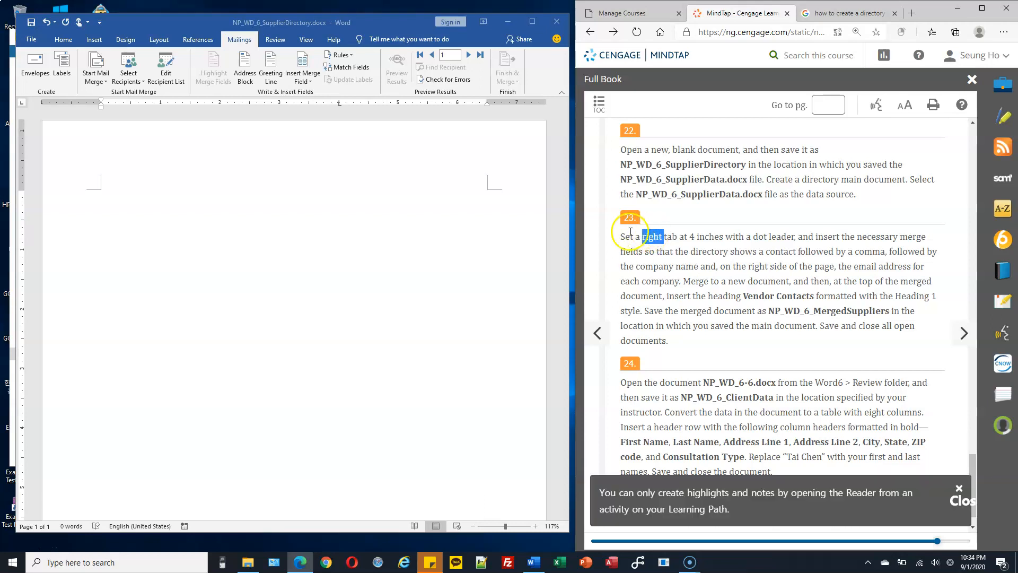
drag(733, 236, 798, 238)
click(798, 238)
drag(727, 237, 796, 236)
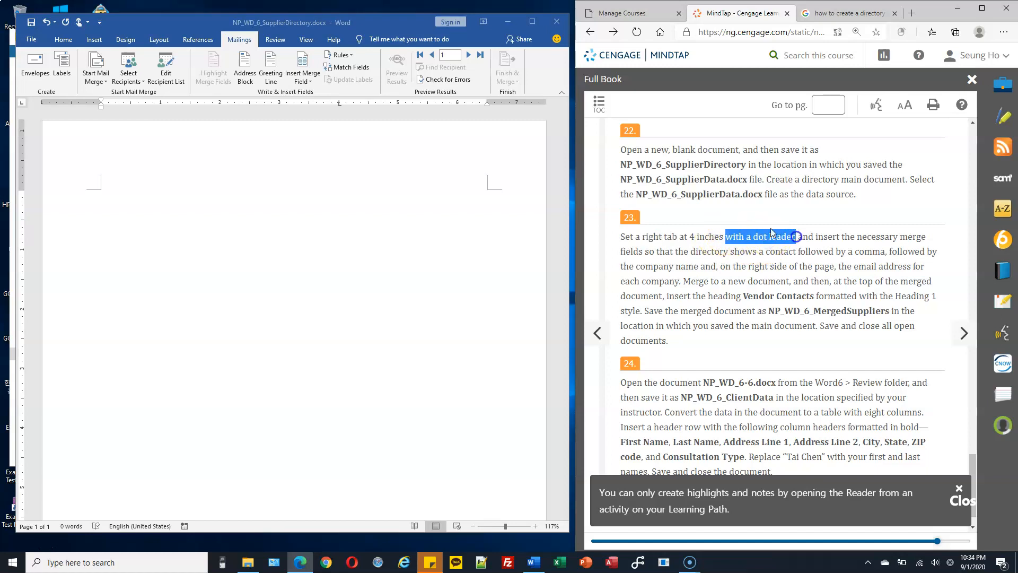
Step: In the Paragraph > Tabs dialog, give the 4" tab stop leader 2 (dots) and apply it
click(66, 45)
click(64, 40)
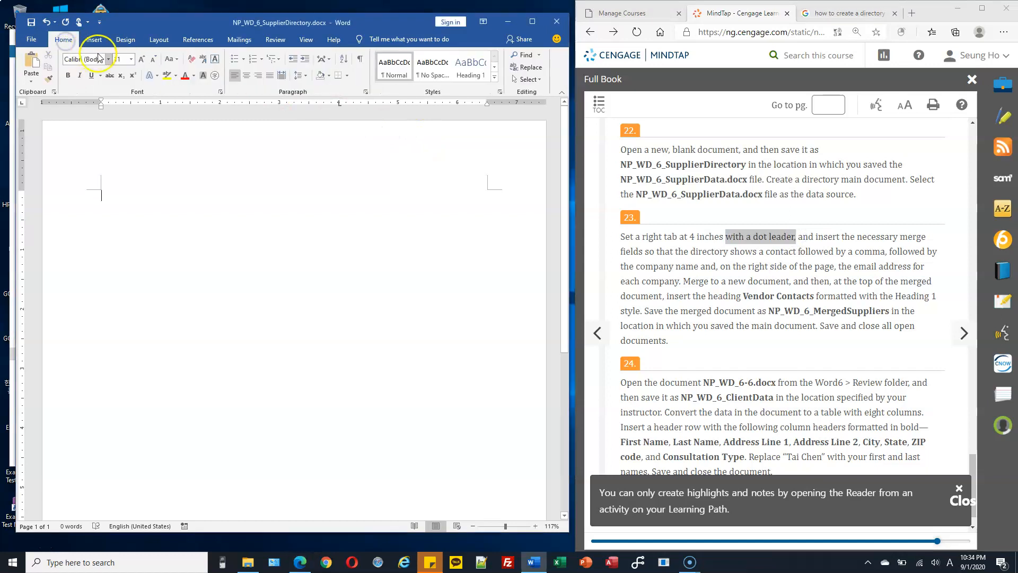
click(366, 94)
mouse_move(389, 96)
mouse_down()
mouse_move(387, 115)
mouse_move(386, 107)
mouse_up()
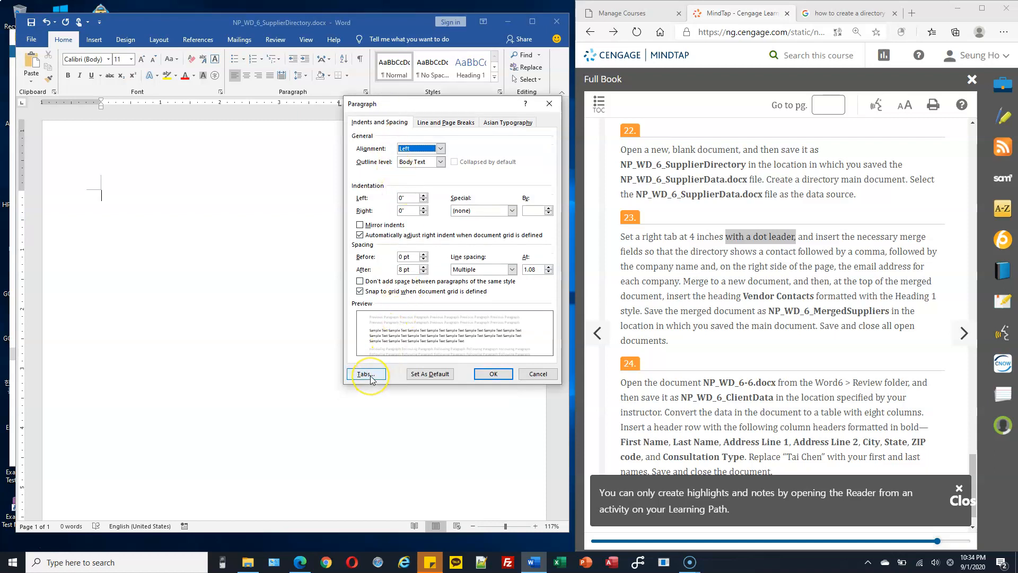
click(370, 378)
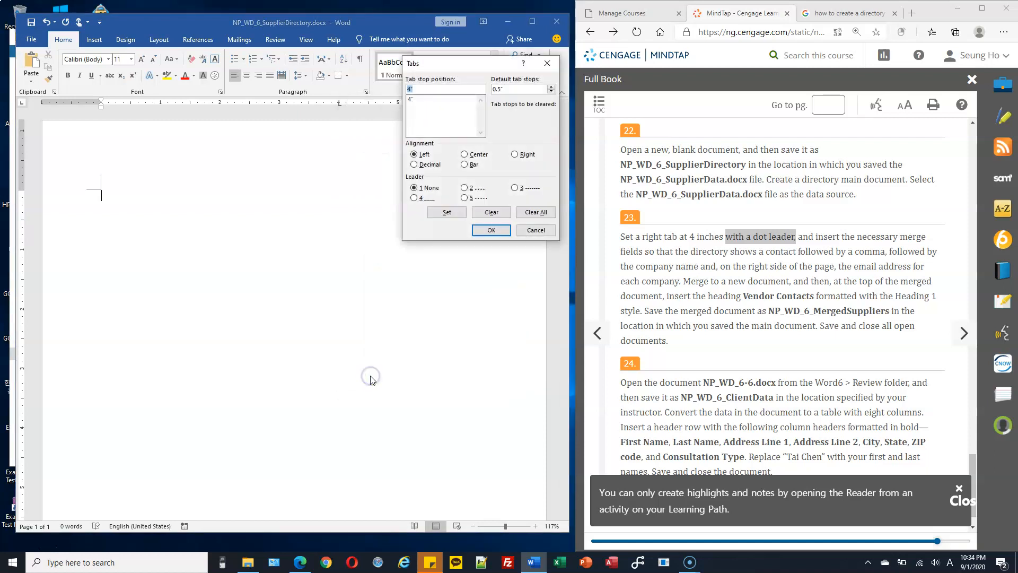
drag(468, 63, 443, 147)
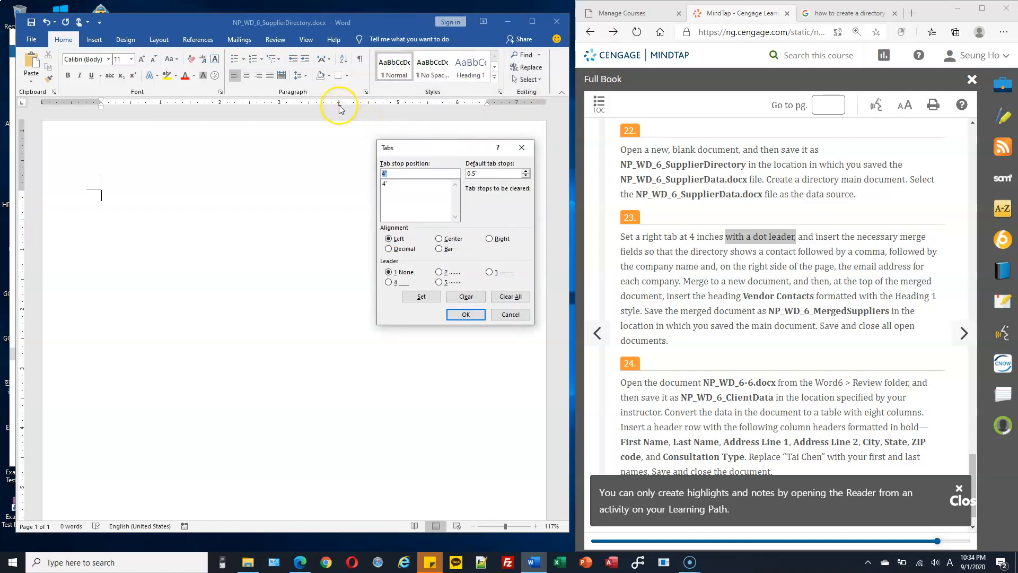
click(389, 183)
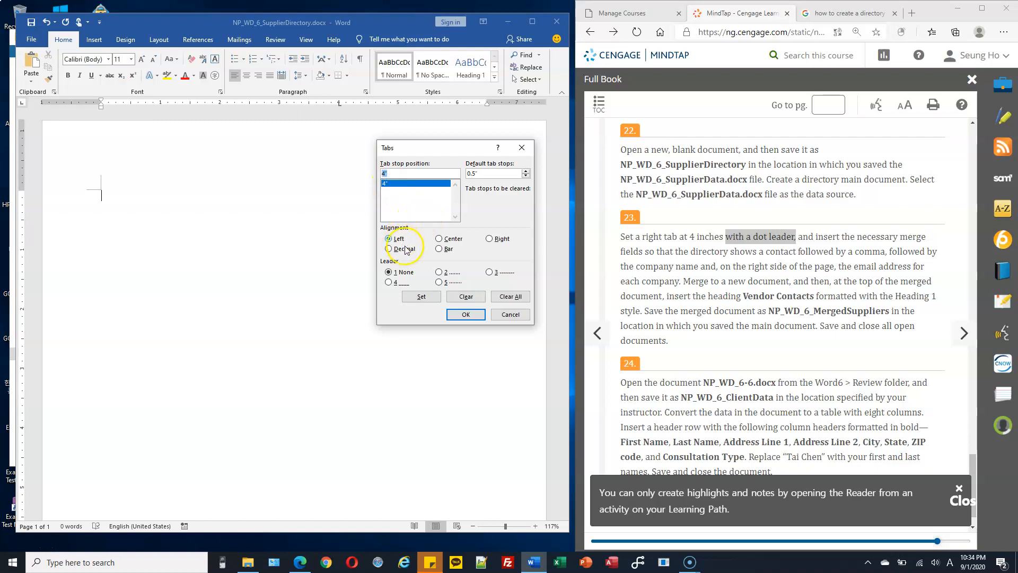
click(441, 272)
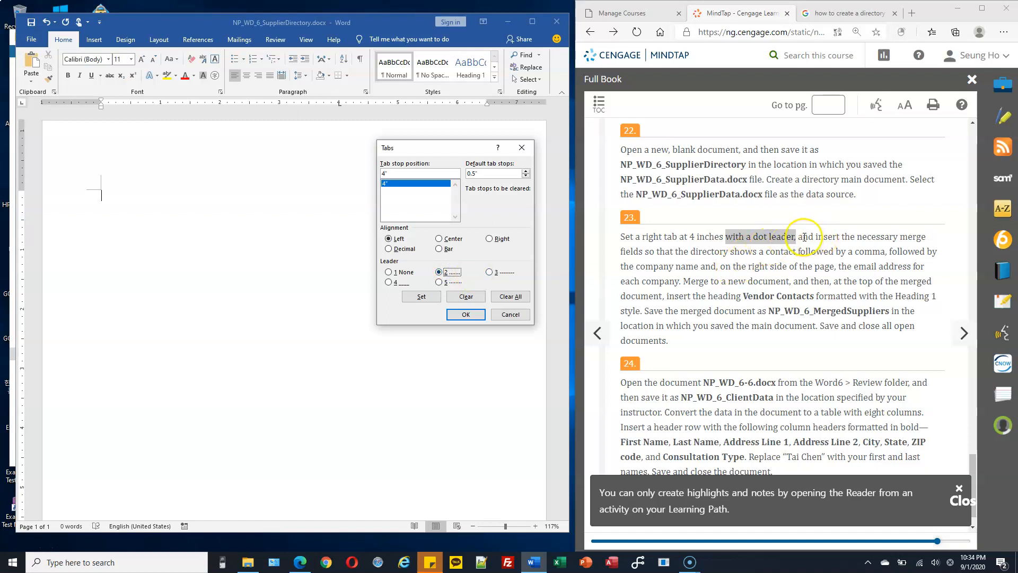
drag(817, 237, 794, 255)
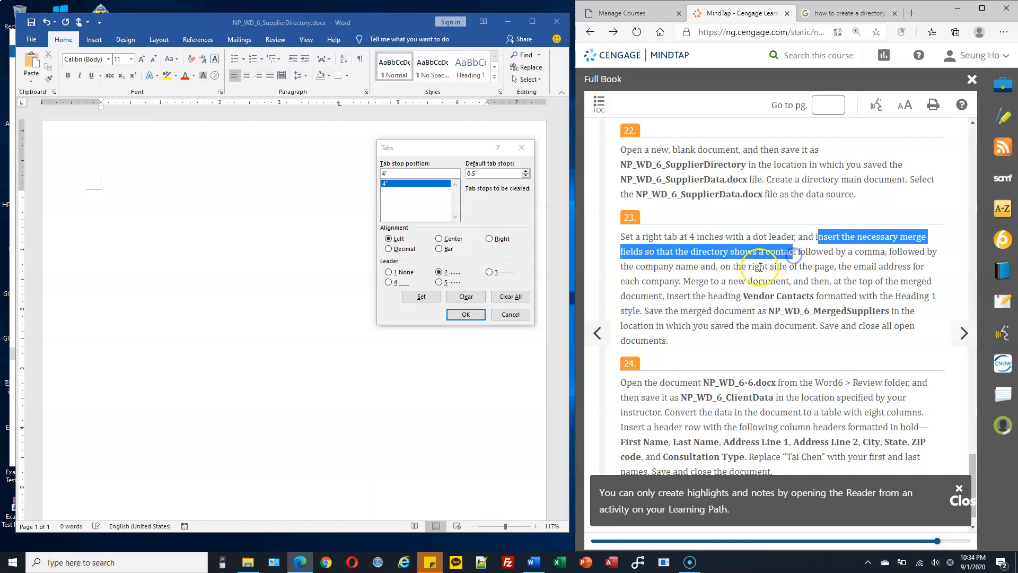
click(465, 314)
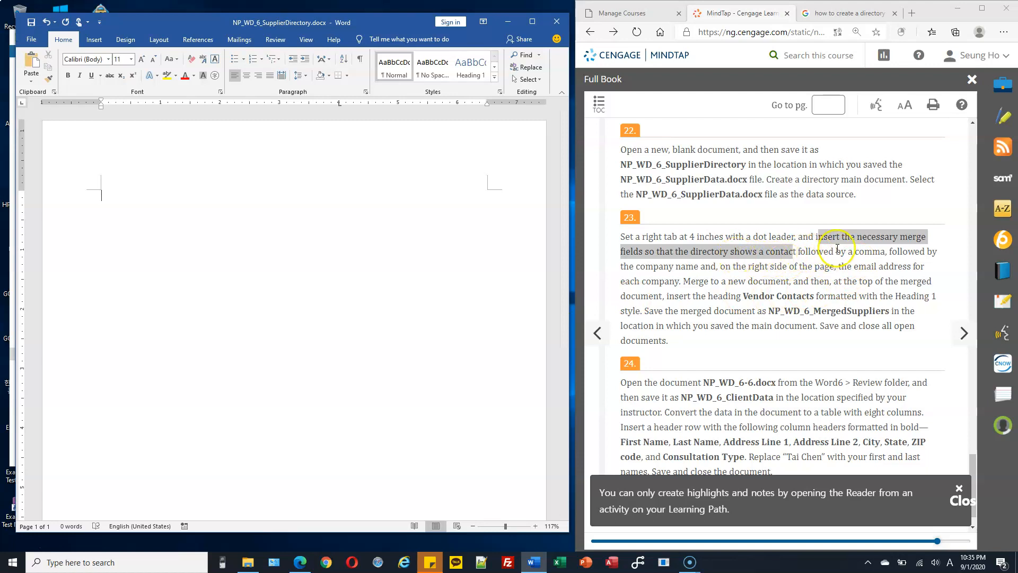
Step: Insert the «Contact» merge field at the start of the directory line
click(901, 243)
mouse_move(671, 267)
mouse_down()
mouse_move(631, 267)
mouse_move(675, 253)
mouse_up()
click(624, 260)
click(240, 41)
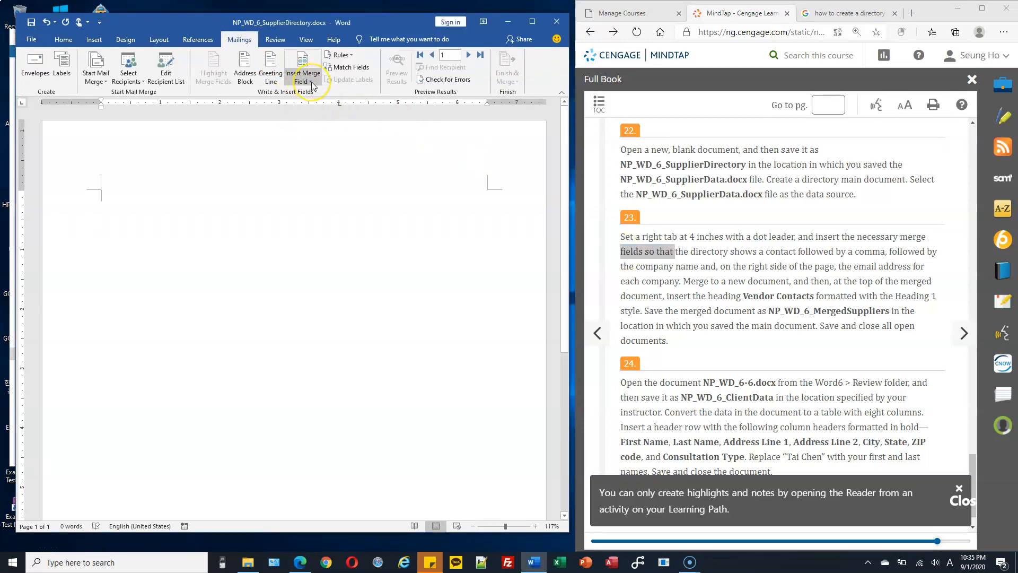
click(312, 84)
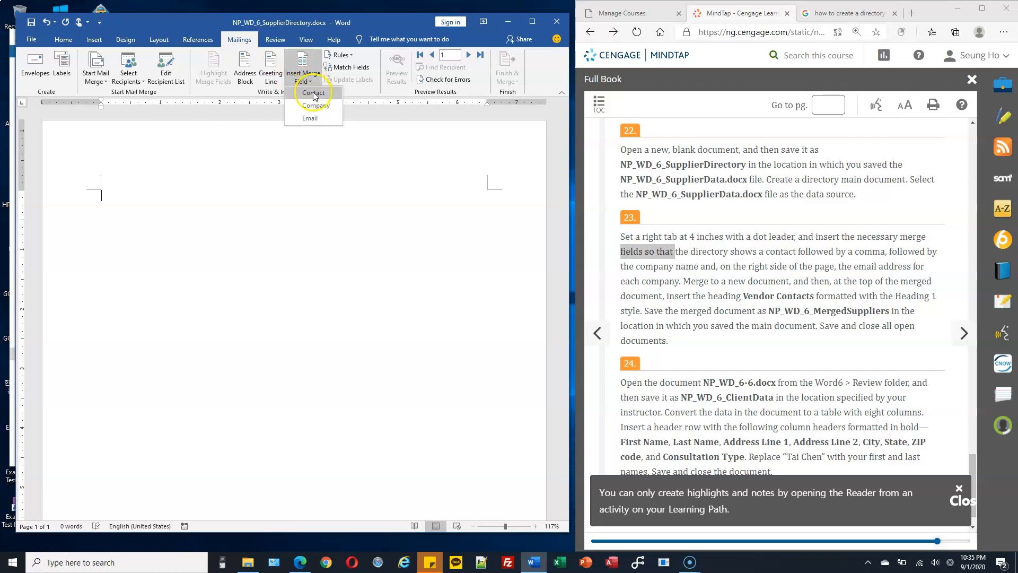
click(319, 106)
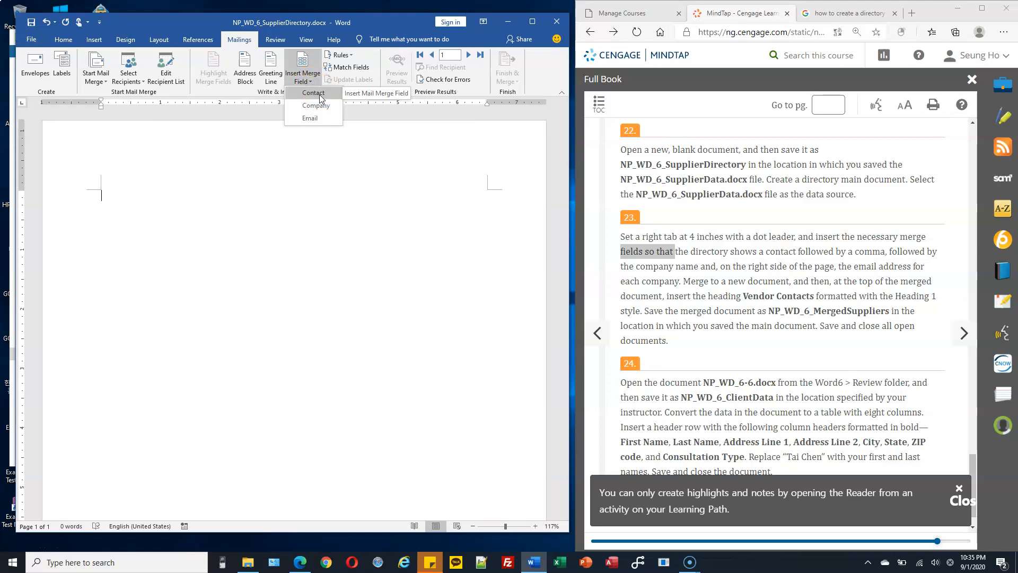
click(320, 93)
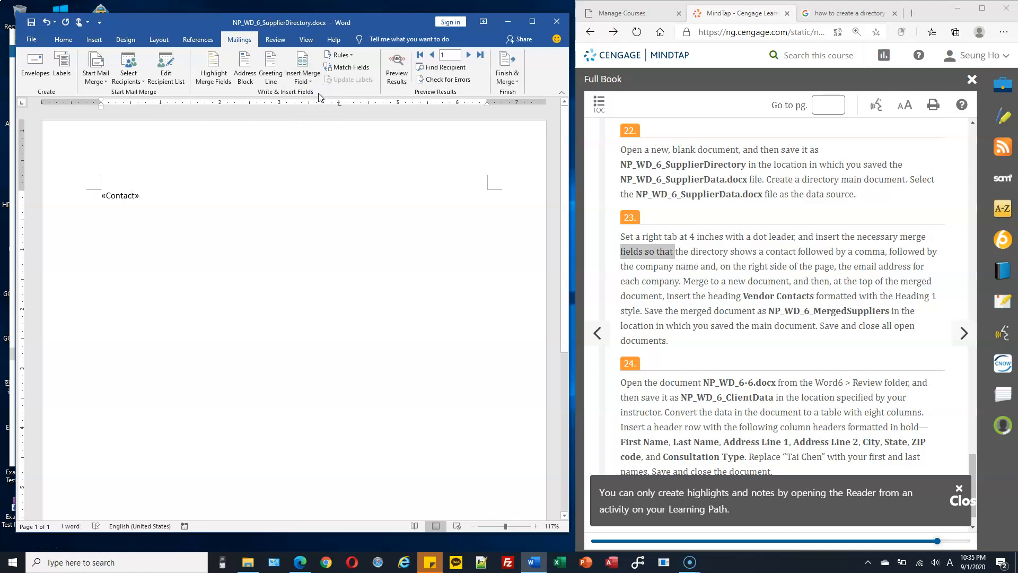
Step: Type a comma and insert the «Company» merge field after it
text(,)
click(301, 79)
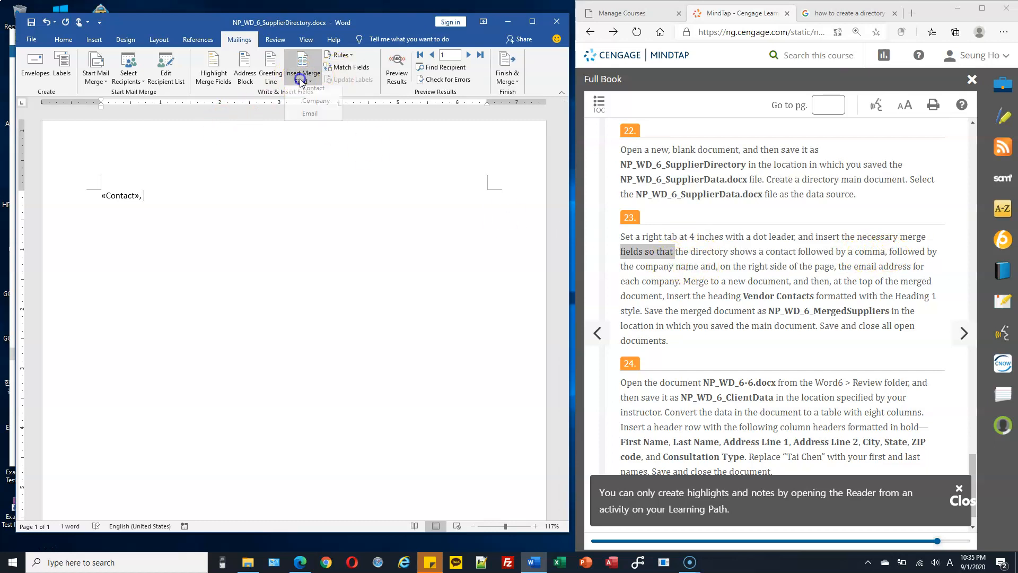
click(314, 105)
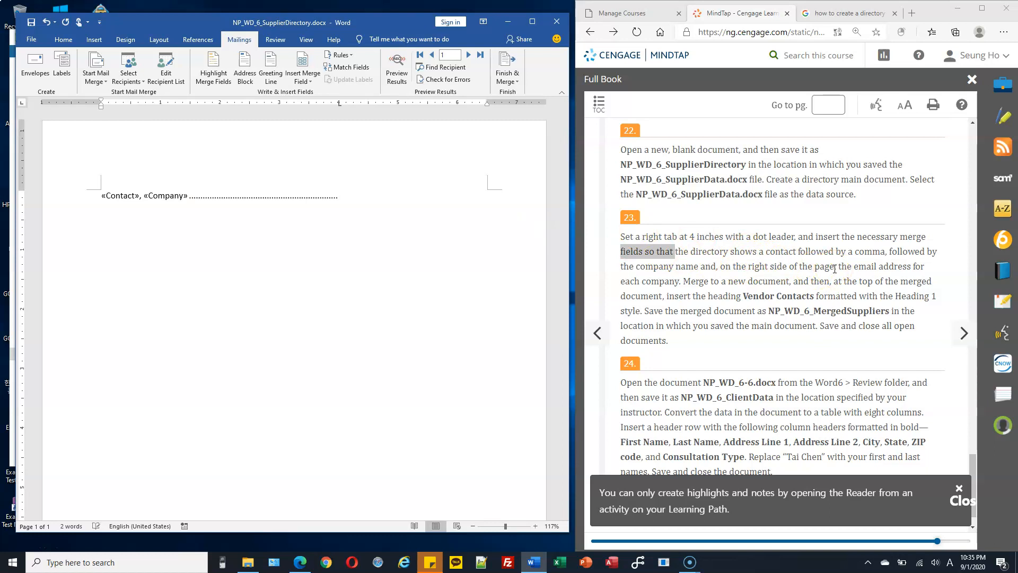
click(343, 123)
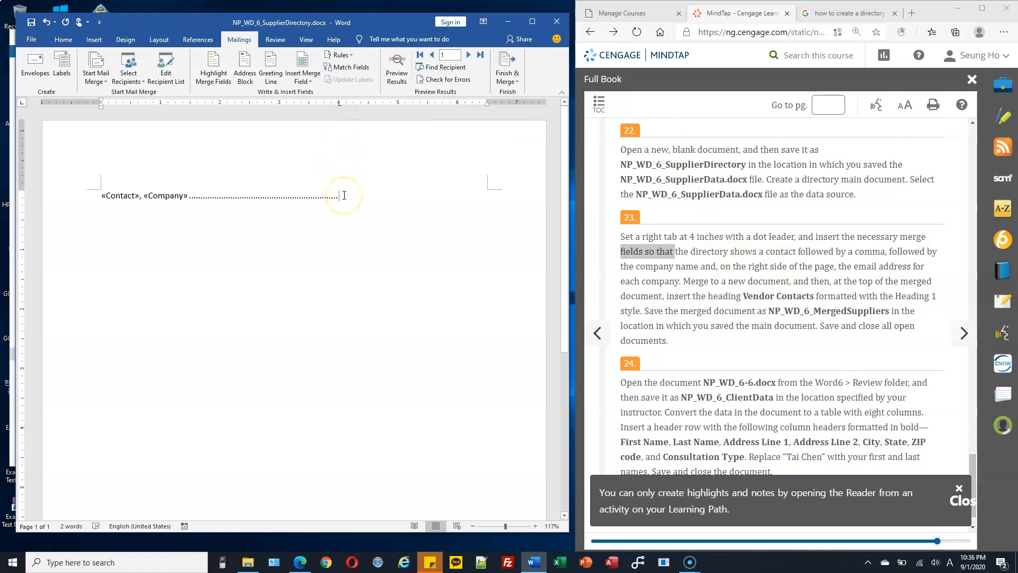
click(854, 267)
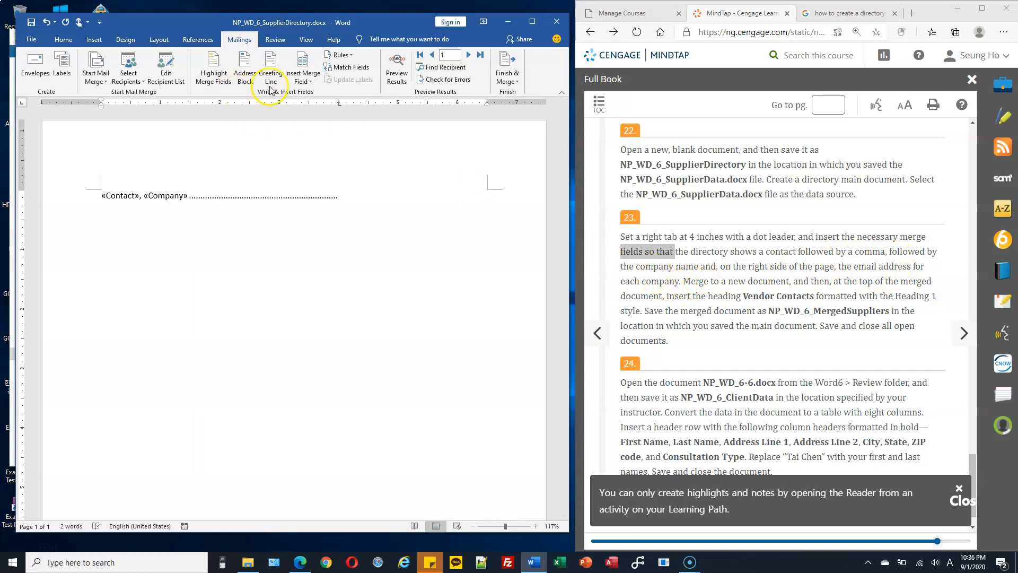
Step: Insert the «Email» merge field after the dot-leader tab
click(301, 78)
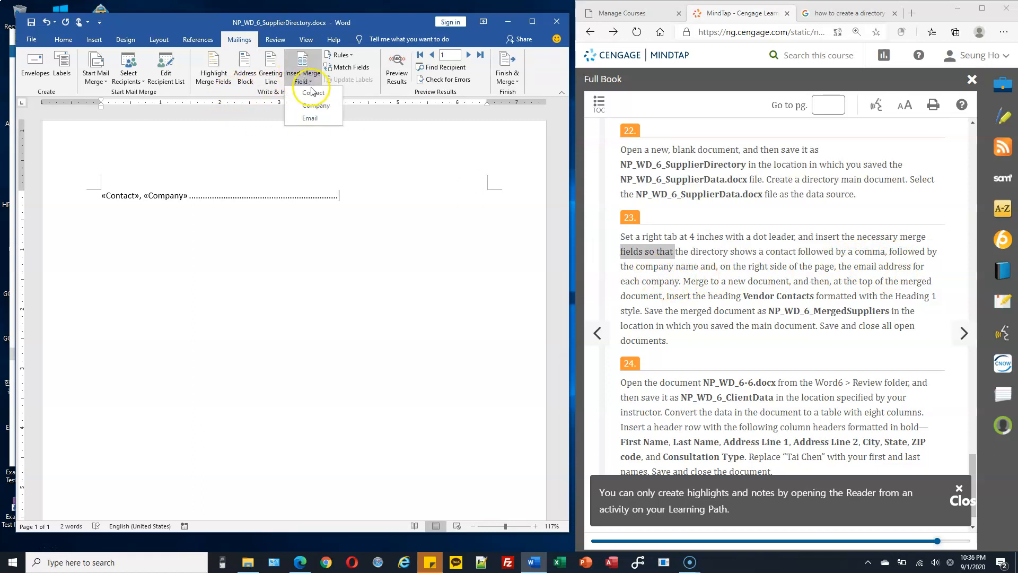
click(310, 118)
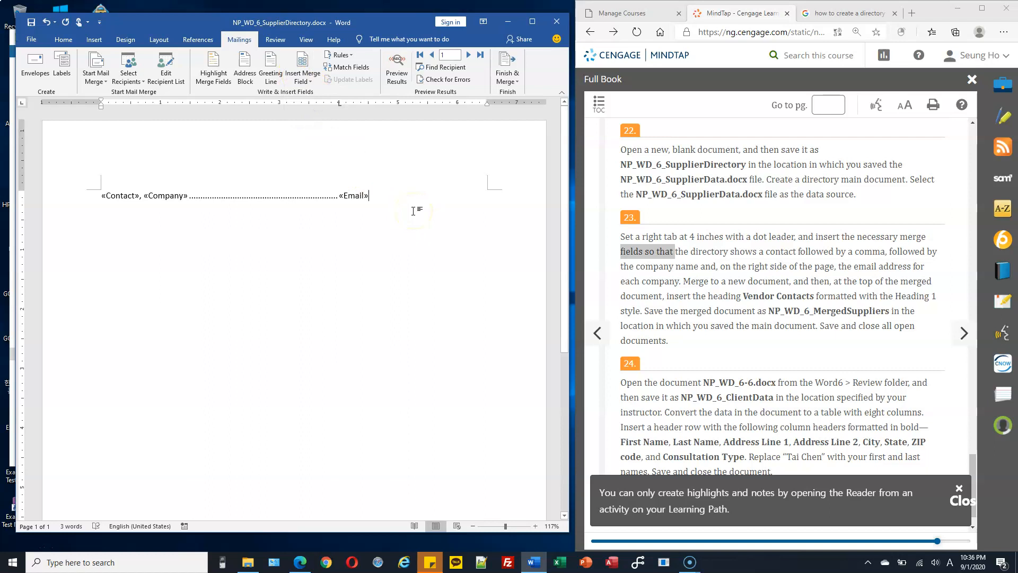
click(685, 279)
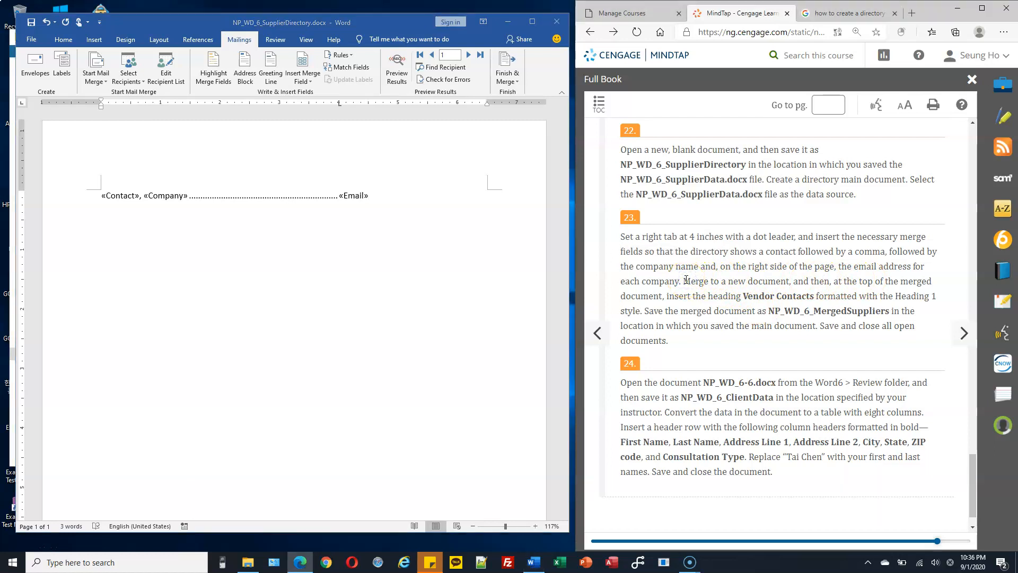
drag(684, 281, 785, 281)
click(387, 21)
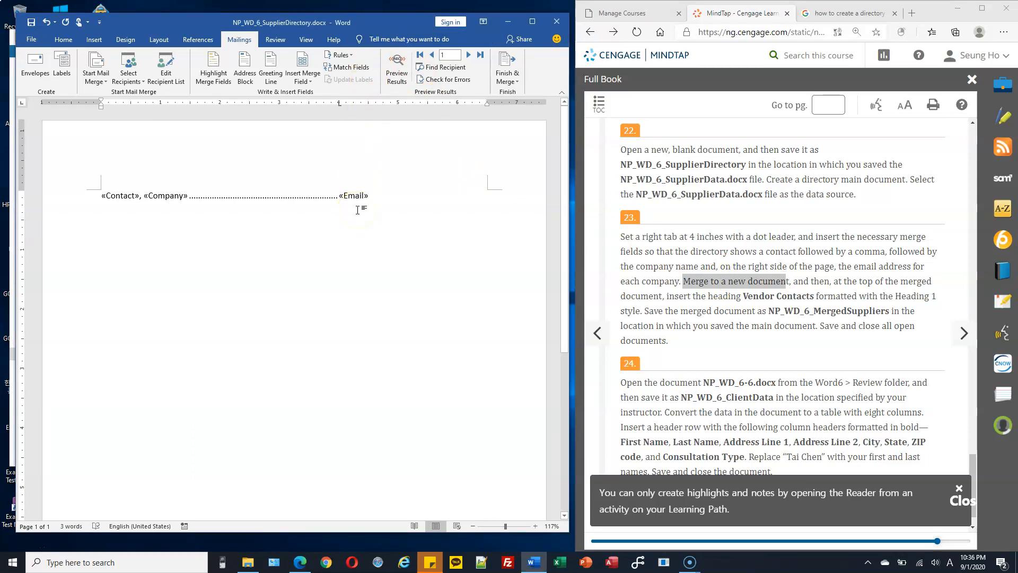
Step: Preview results, step forward to record 4, then back to record 1
click(396, 63)
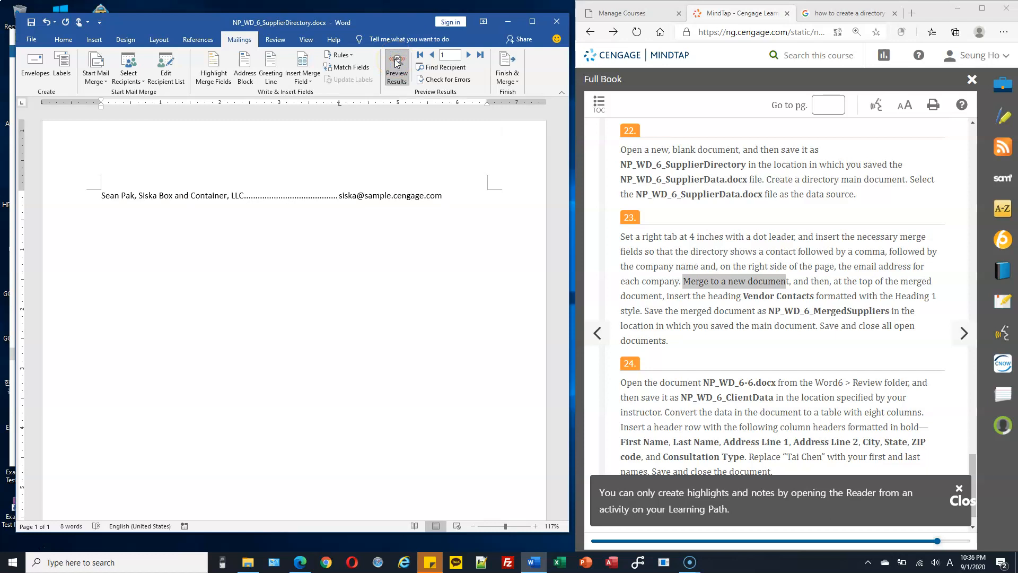
click(468, 55)
click(469, 56)
click(468, 55)
click(431, 55)
click(432, 55)
click(432, 56)
Step: Place the insertion point at the end of the directory line
click(337, 202)
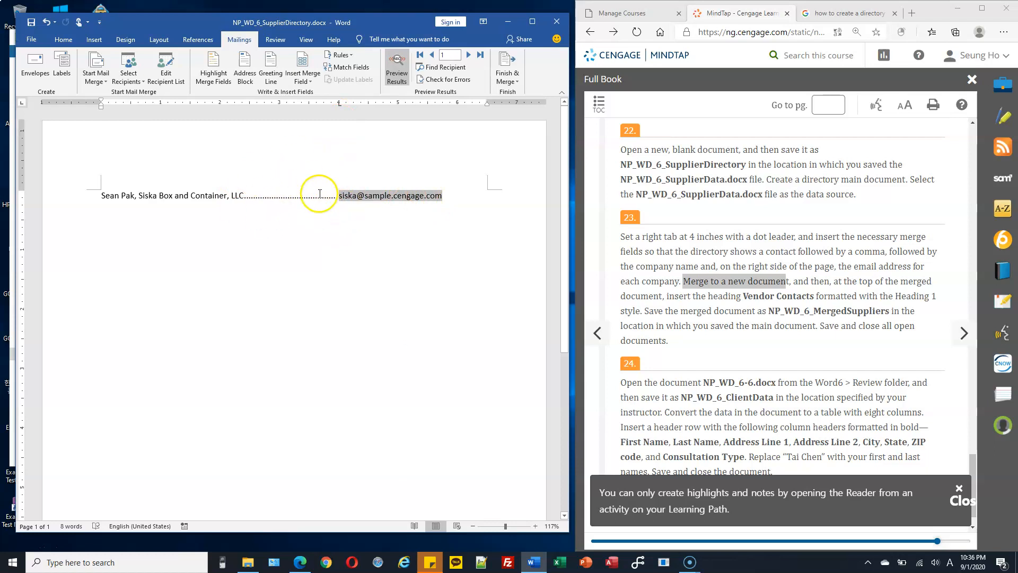
drag(643, 236, 679, 237)
click(449, 196)
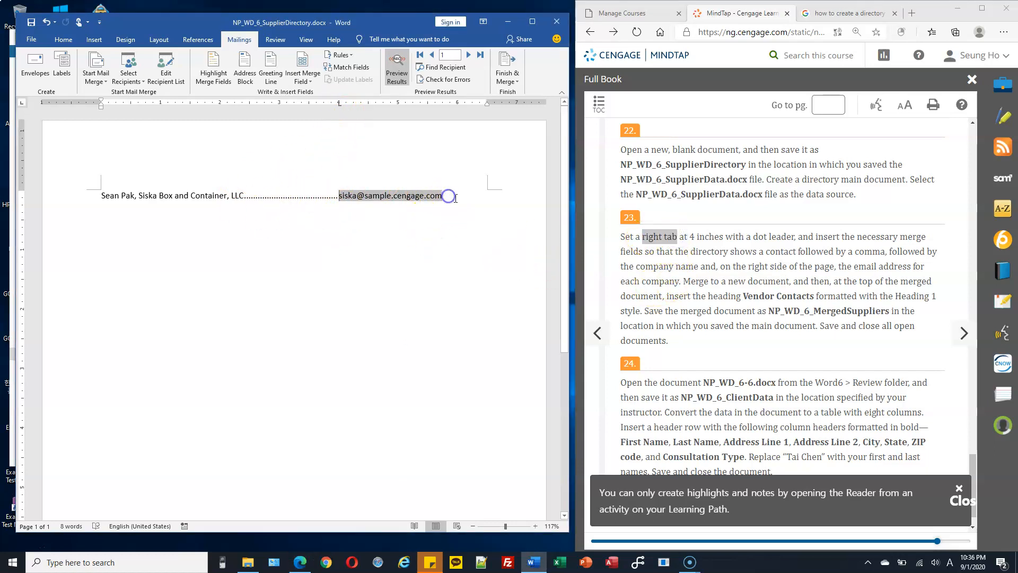
click(455, 194)
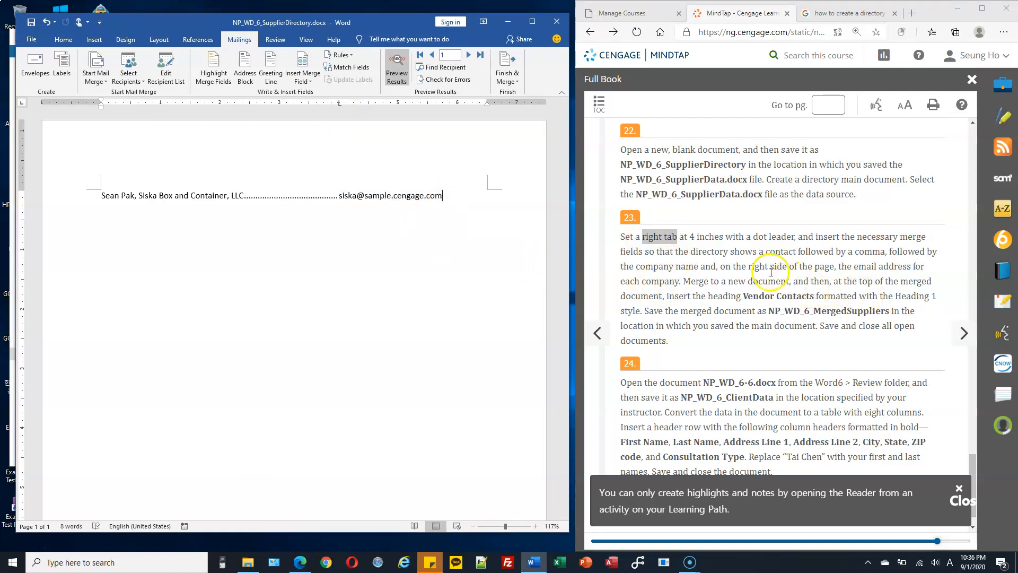
Step: Merge all records into a new Directory1 document listing the four suppliers
drag(684, 281, 777, 281)
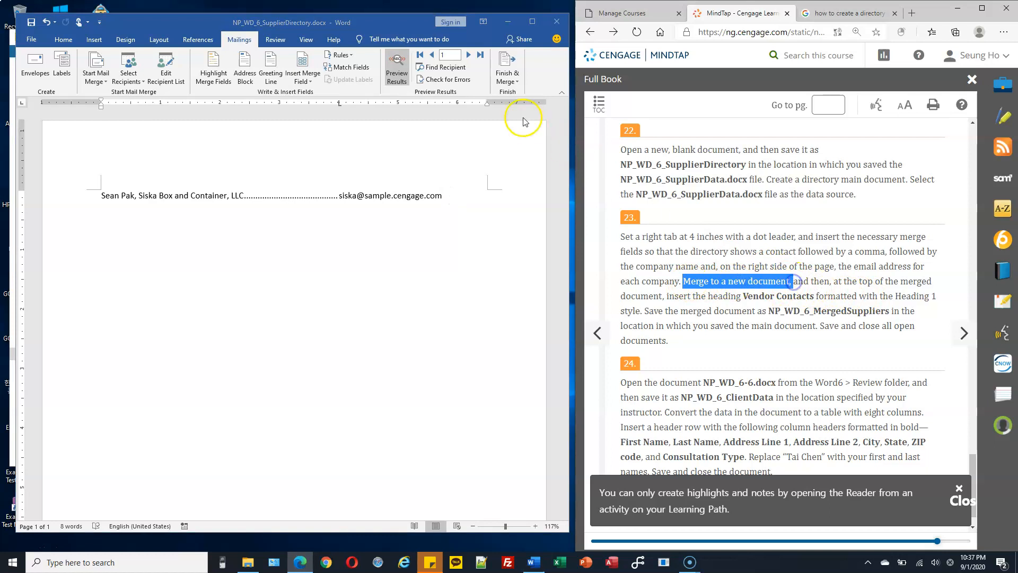
click(508, 73)
click(508, 74)
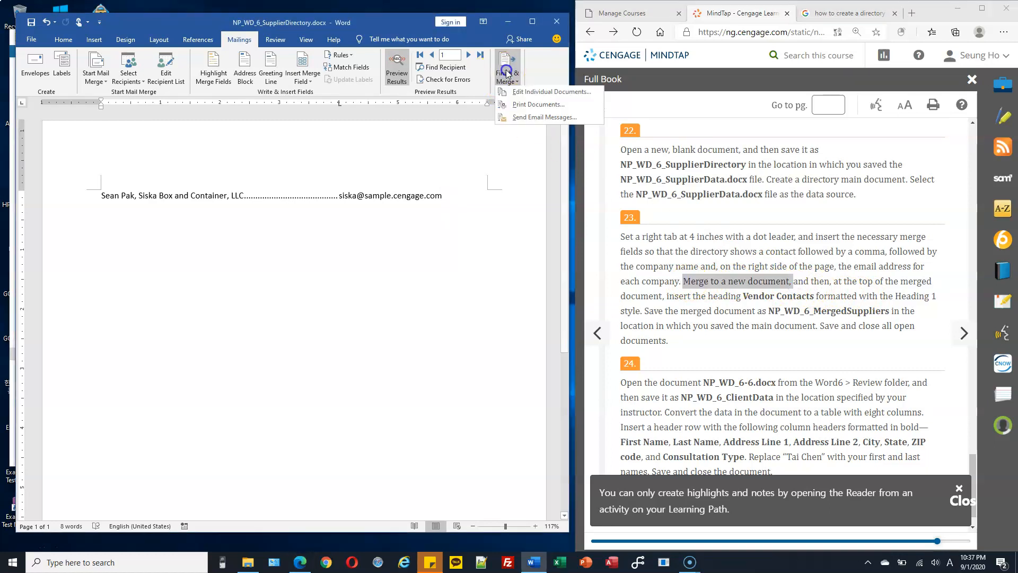
click(518, 94)
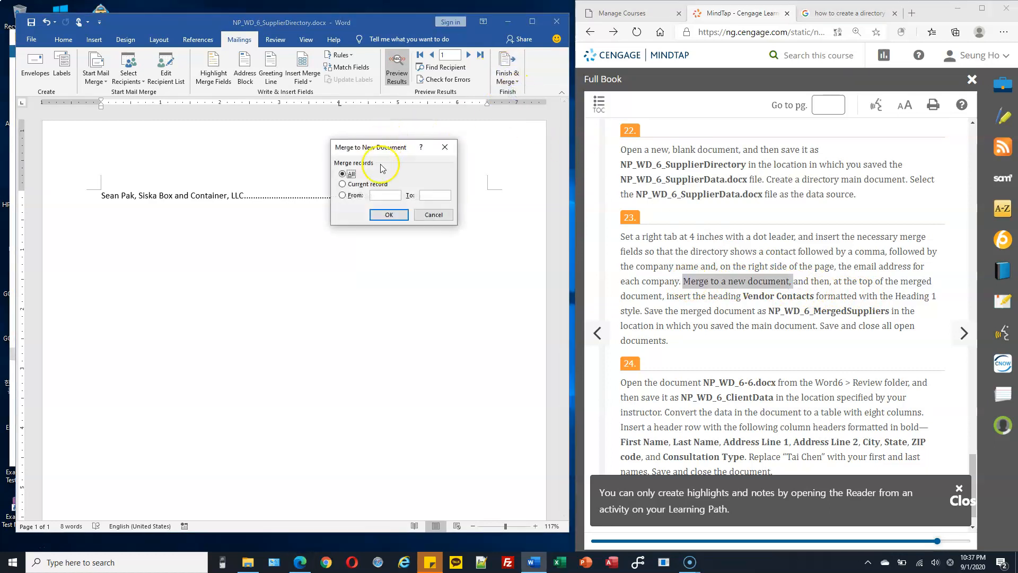
click(389, 214)
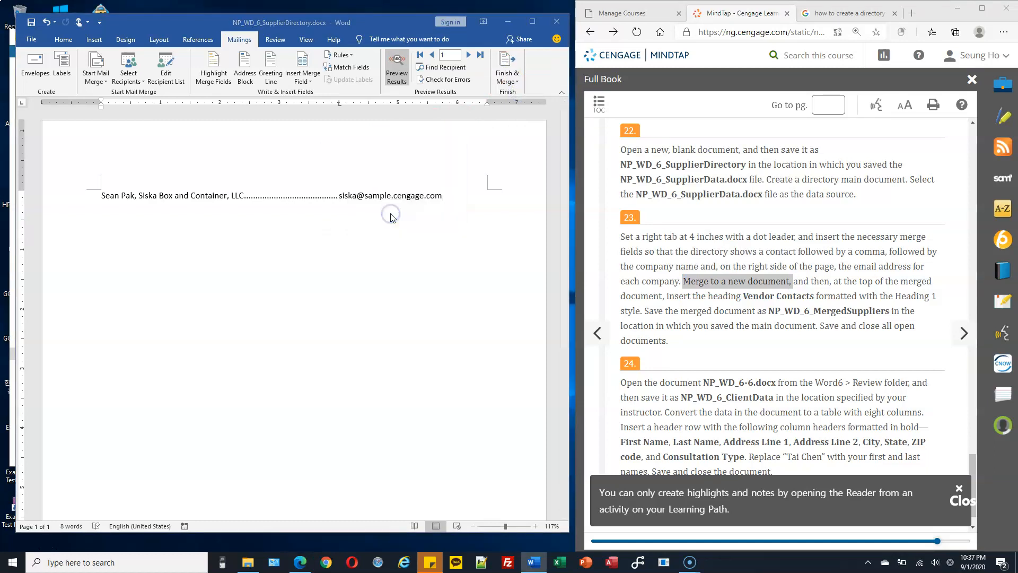
drag(433, 38, 457, 33)
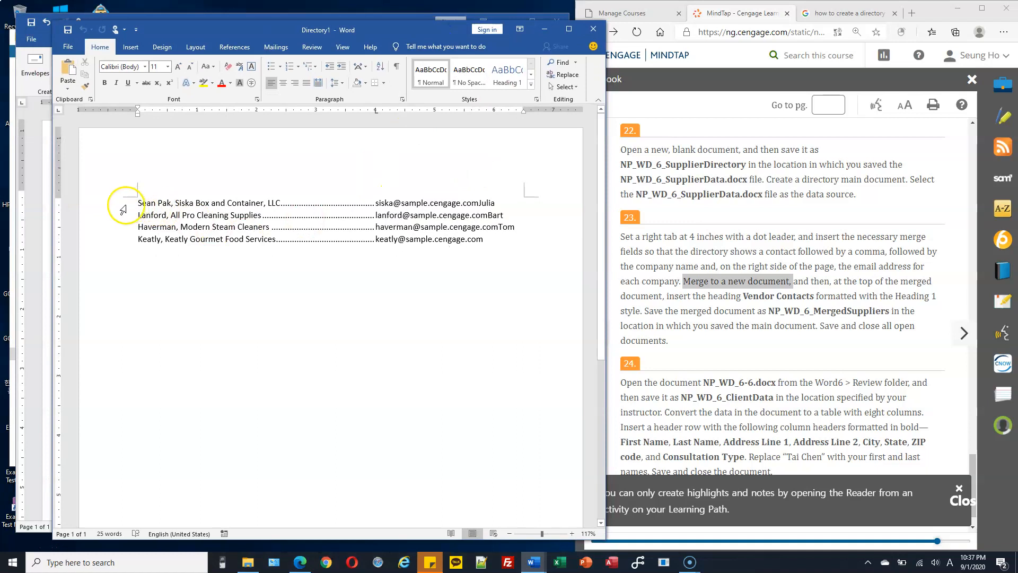
Step: Insert a 'Vendor Contacts' first line above the four entries and style it Heading 1
drag(123, 208, 121, 244)
click(163, 318)
drag(118, 203, 119, 237)
click(108, 237)
click(184, 284)
key(Return)
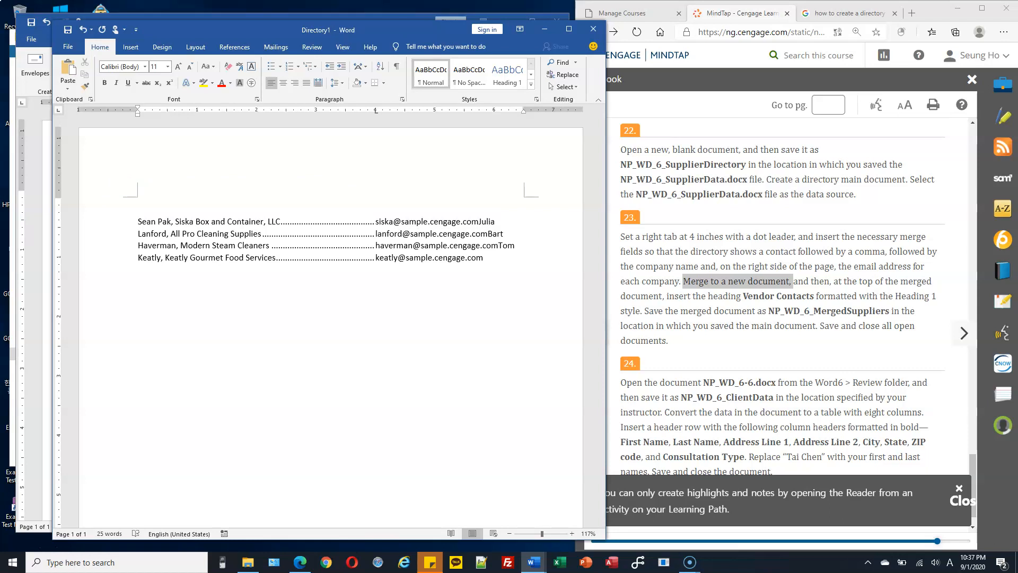
click(138, 200)
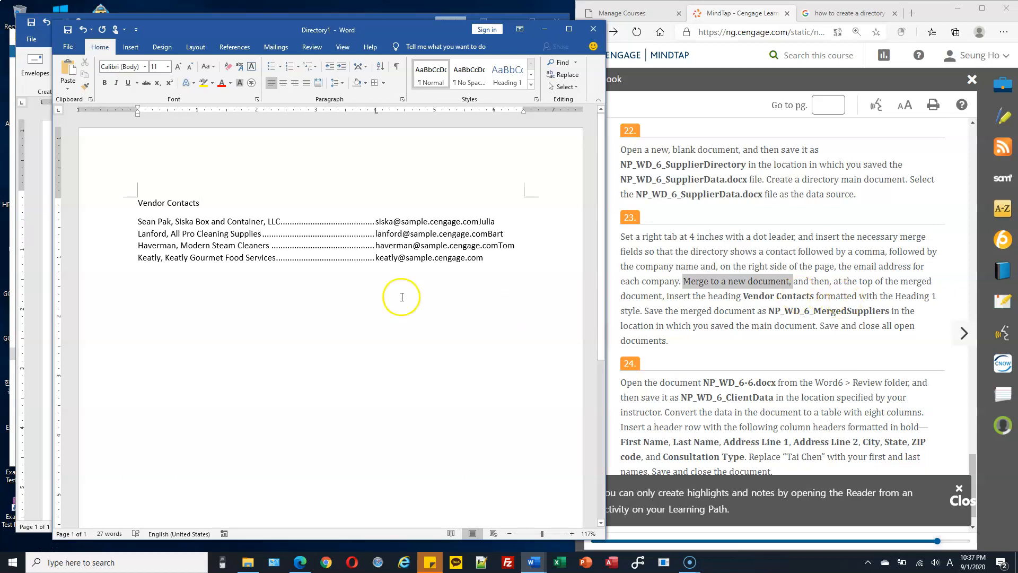
click(107, 210)
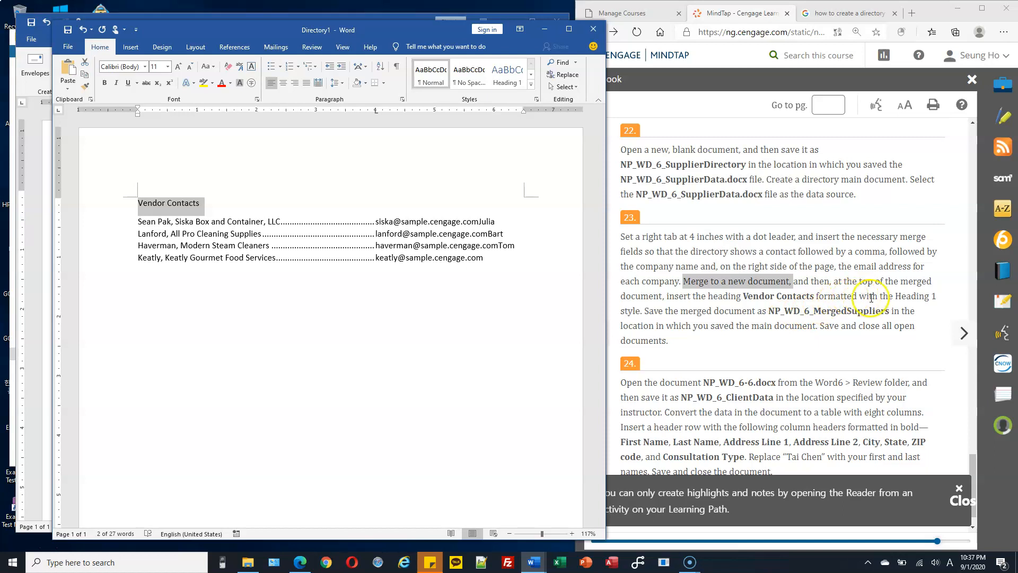
click(512, 80)
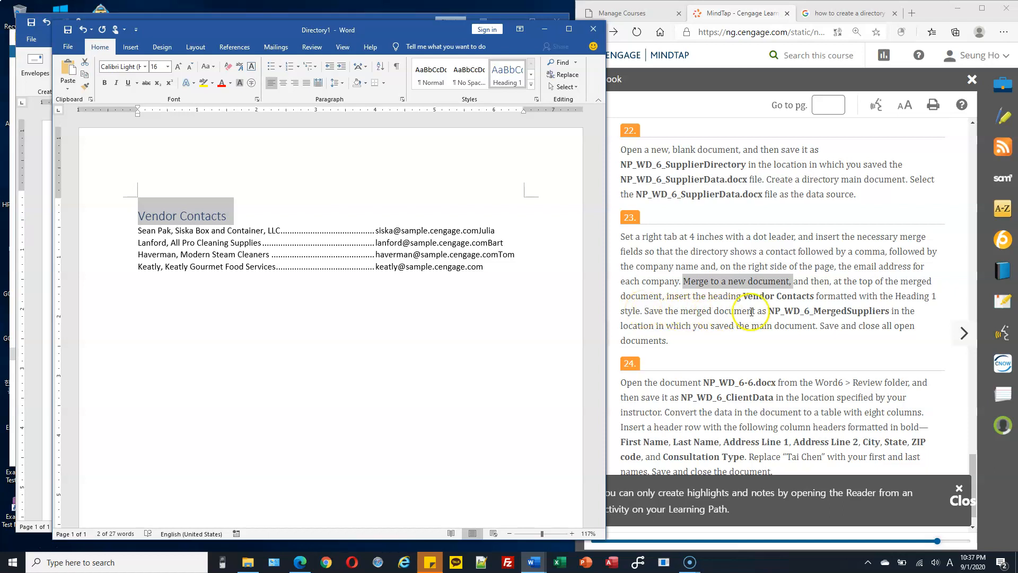
drag(771, 313, 889, 313)
key(ctrl+c)
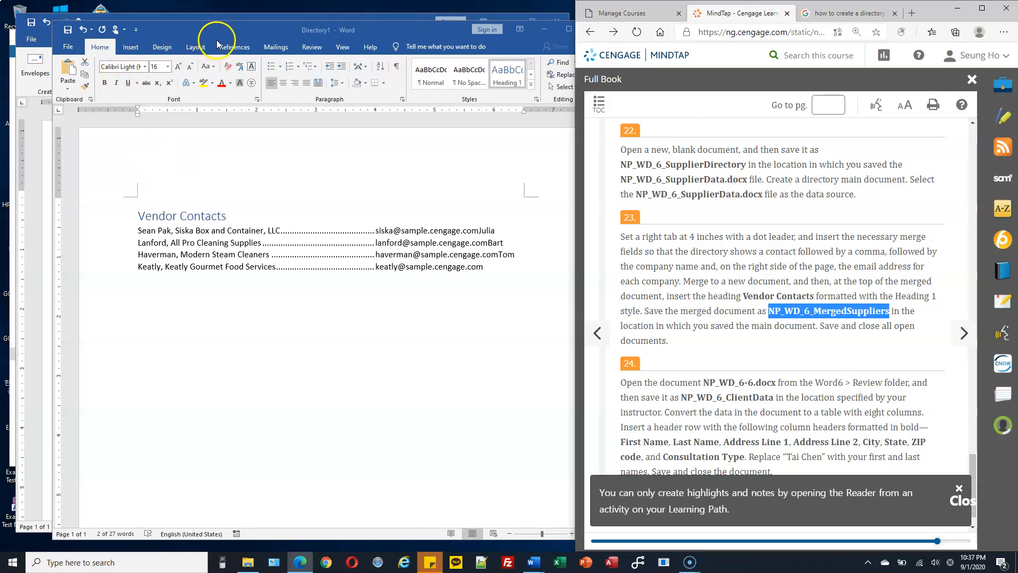
Step: Save Directory1 to C:\CS103\Homework under the file name NP_WD_6_MergedSuppliers
click(76, 52)
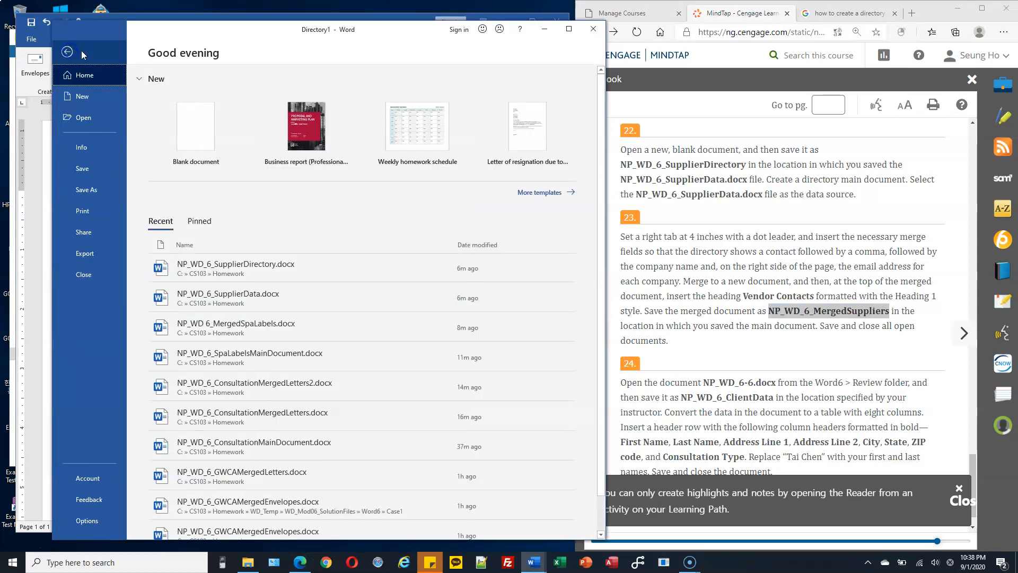
click(86, 191)
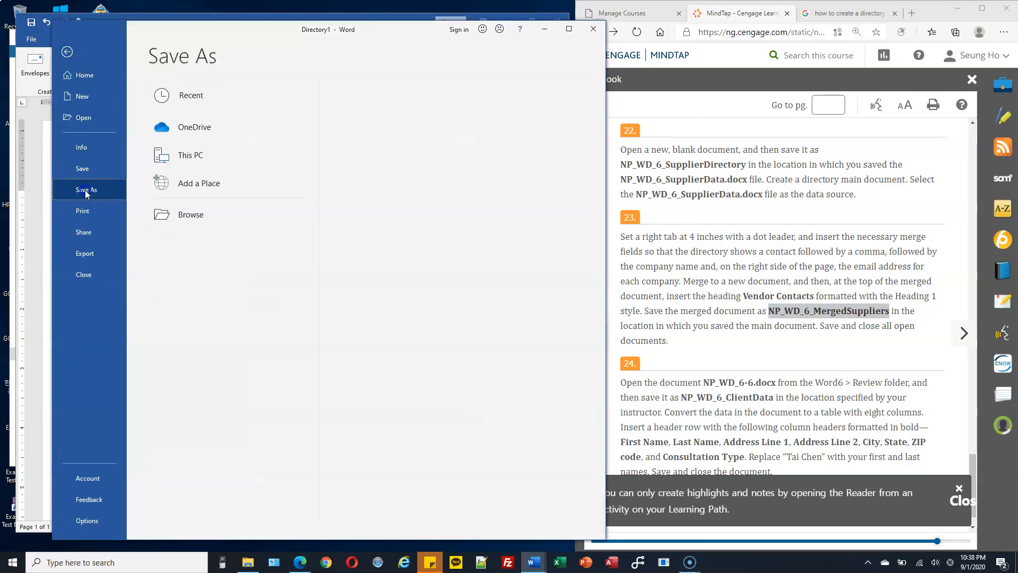
click(182, 159)
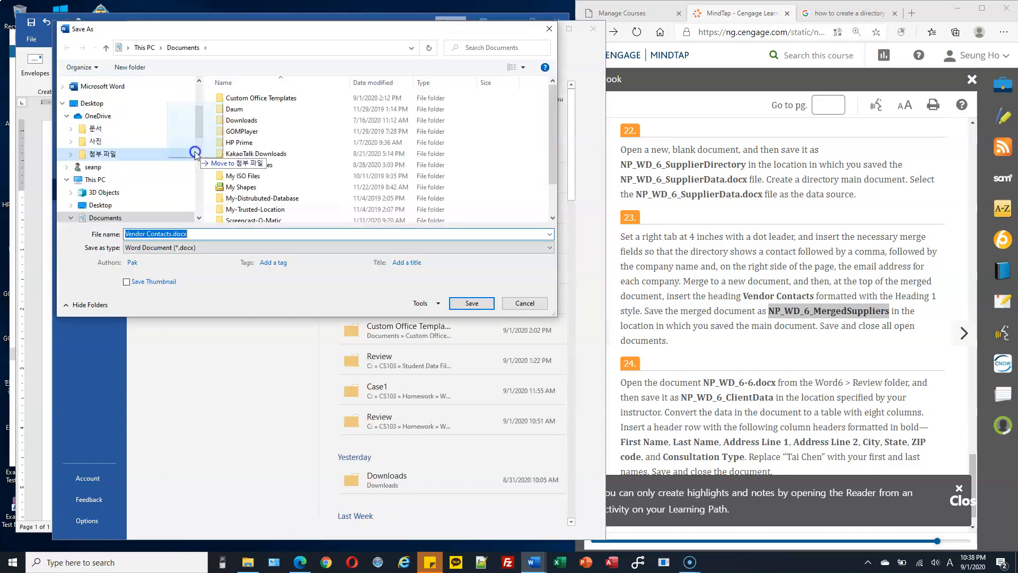
drag(194, 128, 186, 191)
click(71, 171)
click(75, 94)
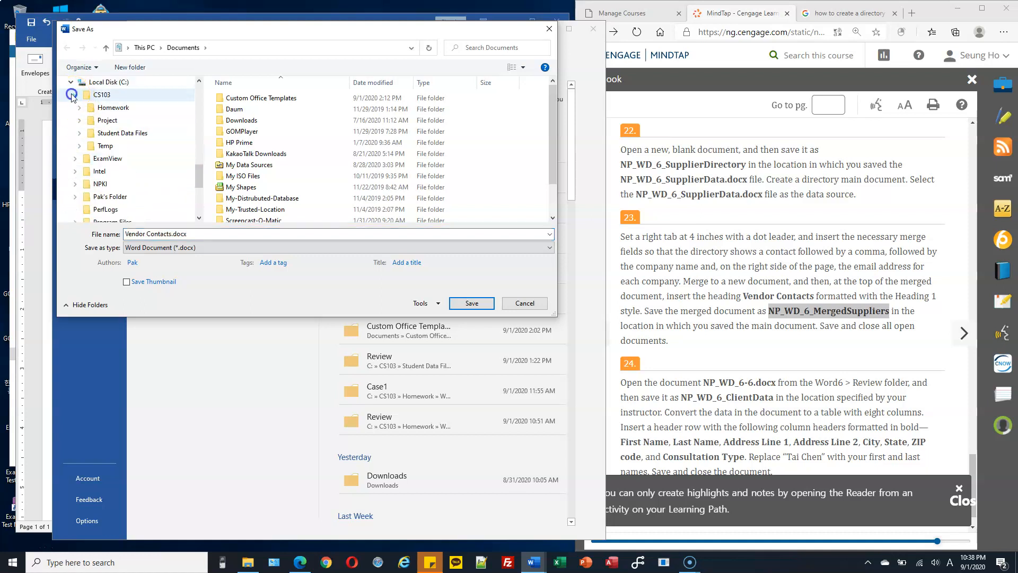
click(111, 107)
click(205, 237)
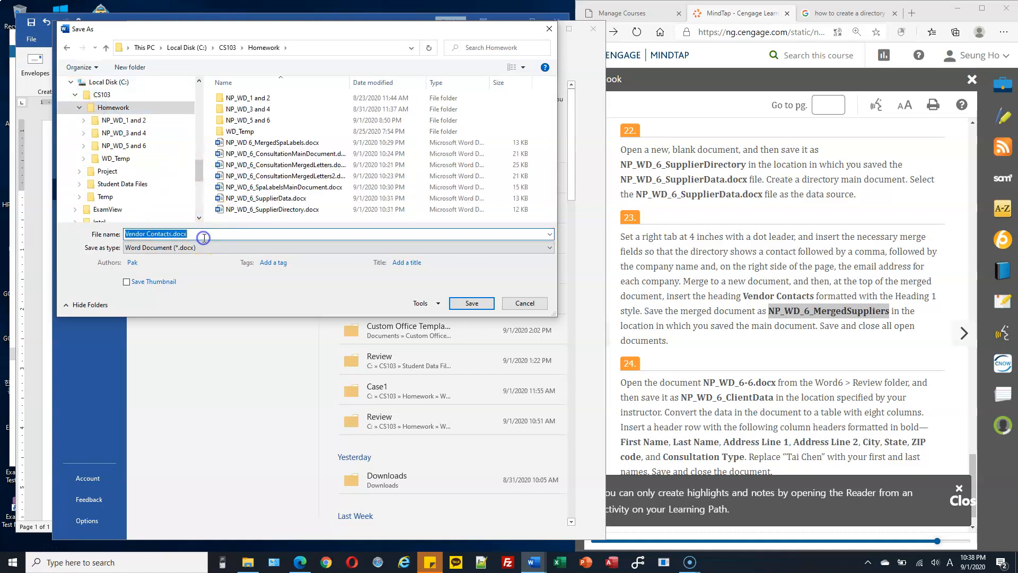
key(ctrl+v)
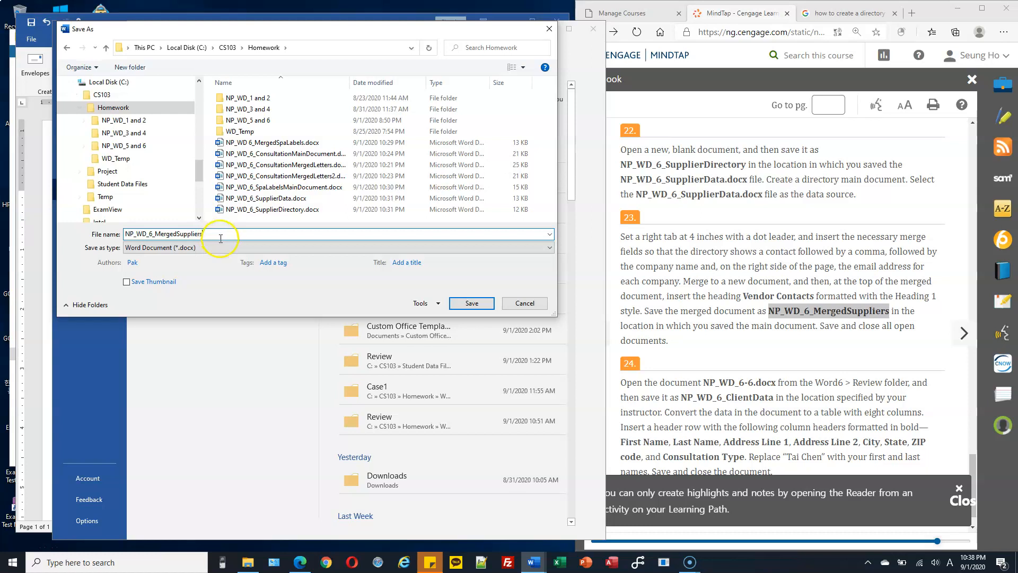
click(474, 305)
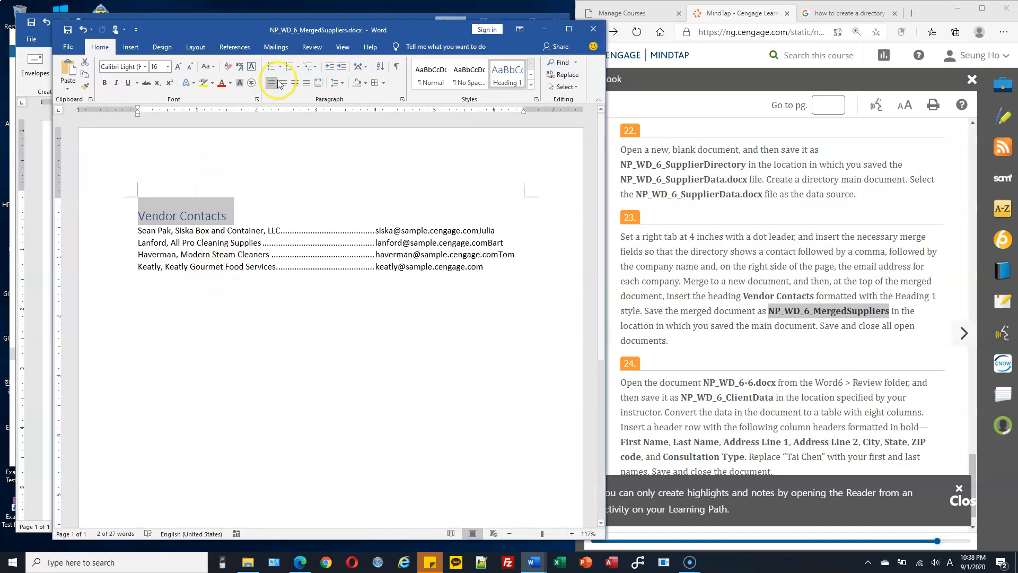
Step: Save and close the NP_WD_6_MergedSuppliers window
drag(253, 33, 606, 79)
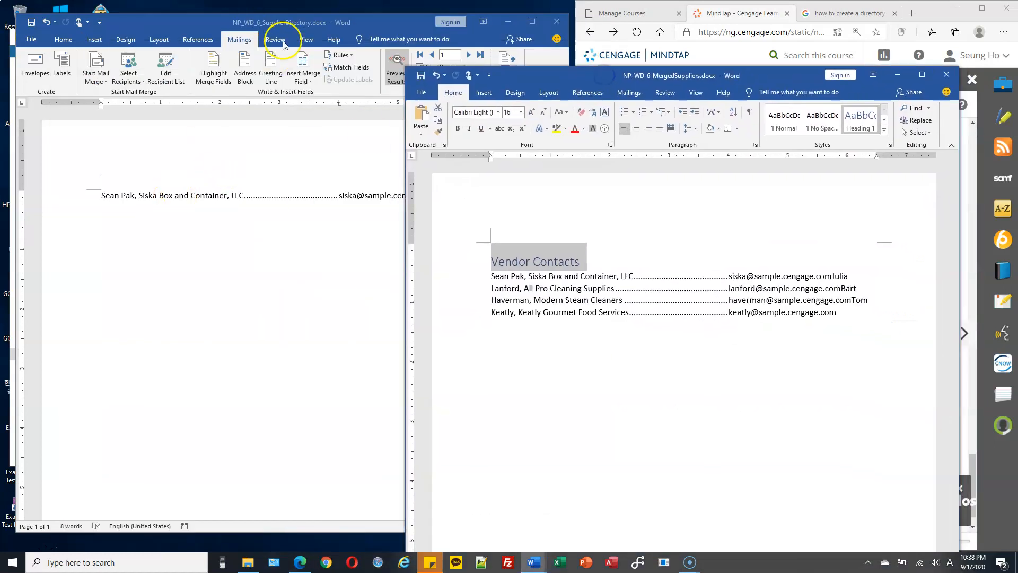
click(371, 28)
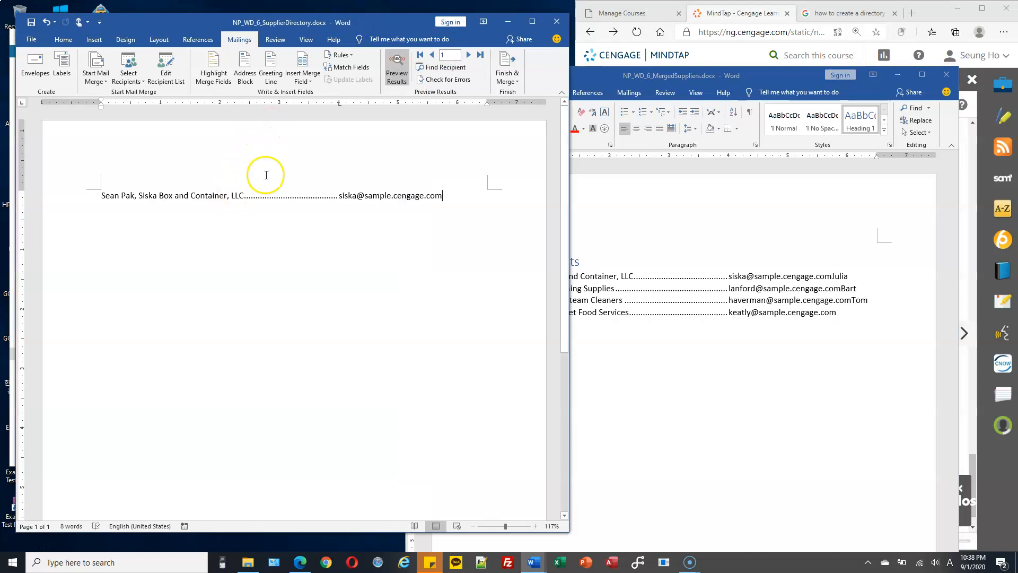
drag(773, 76, 616, 26)
click(467, 360)
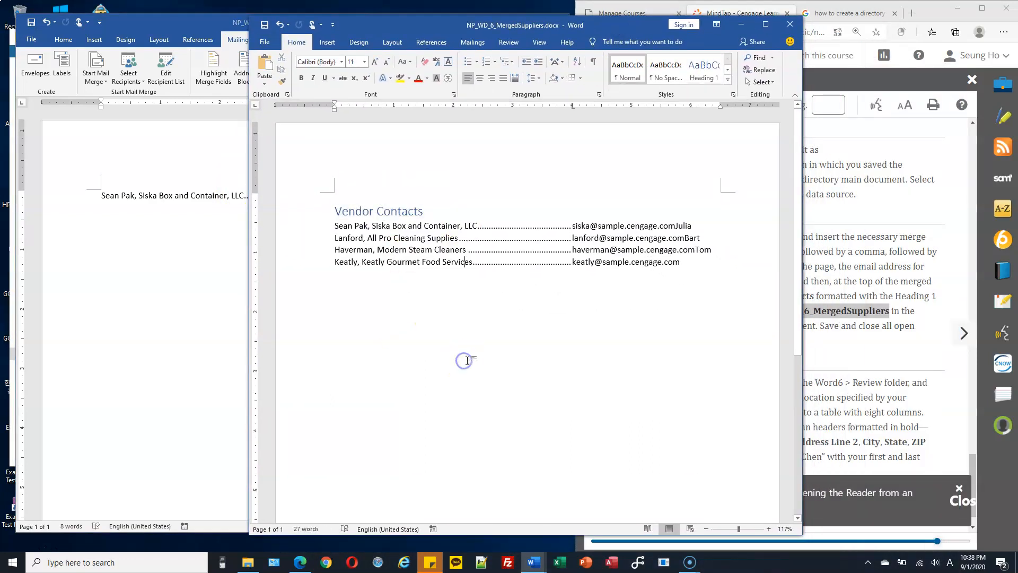
drag(633, 24, 504, 24)
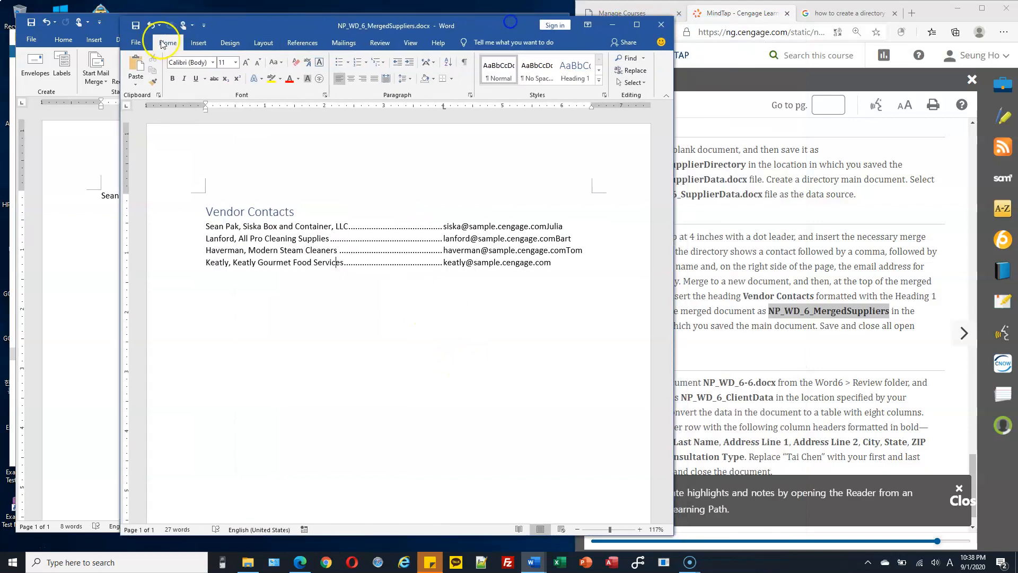
click(136, 25)
click(660, 24)
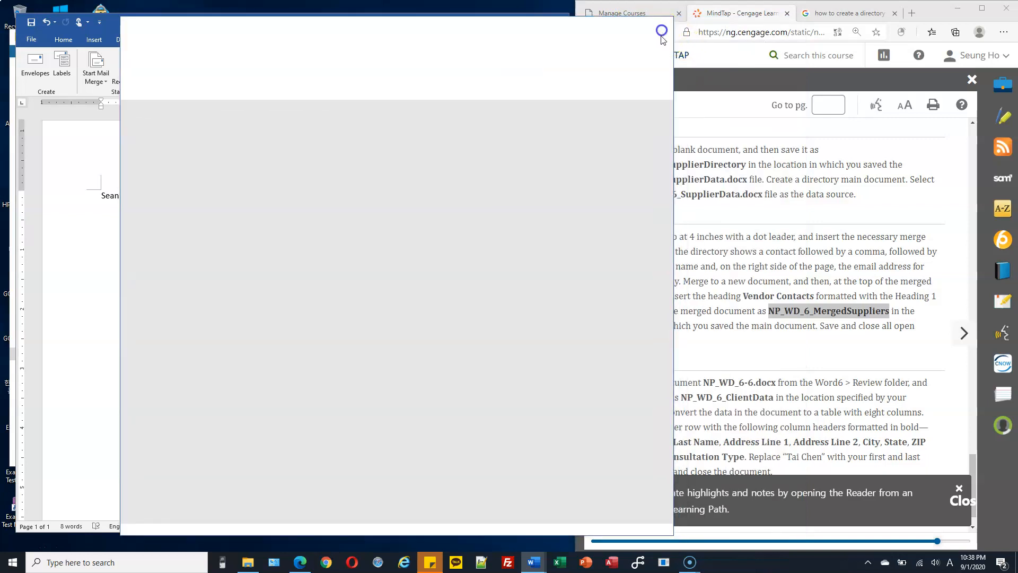
Step: Close NP_WD_6_SupplierDirectory, saving its changes
drag(824, 326, 889, 326)
click(463, 282)
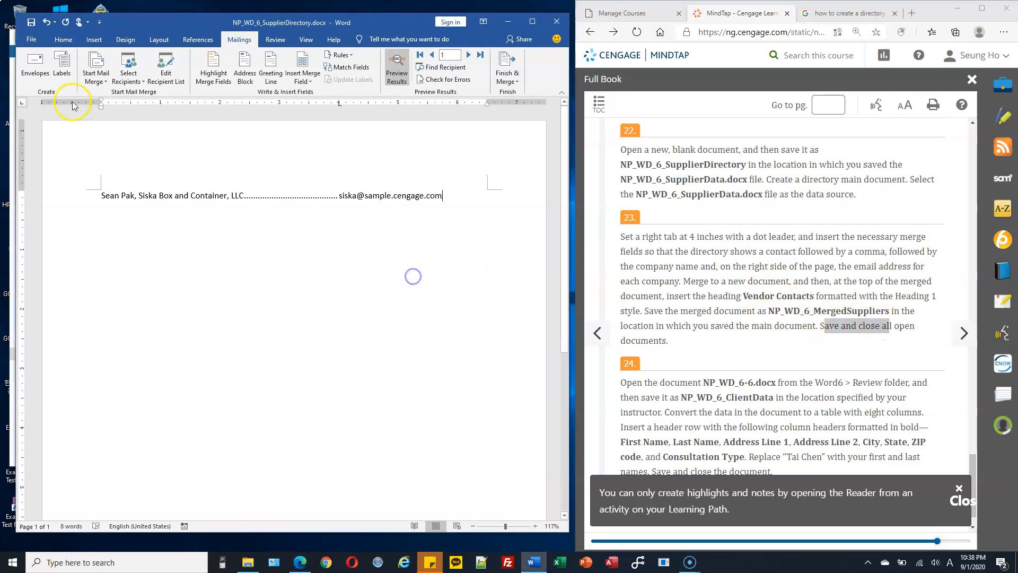
click(30, 40)
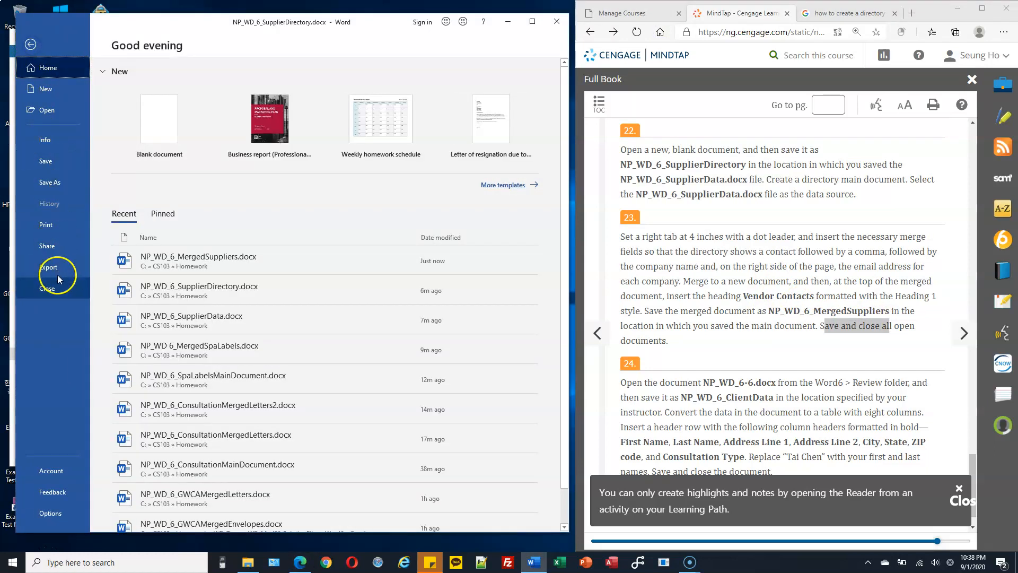
click(74, 289)
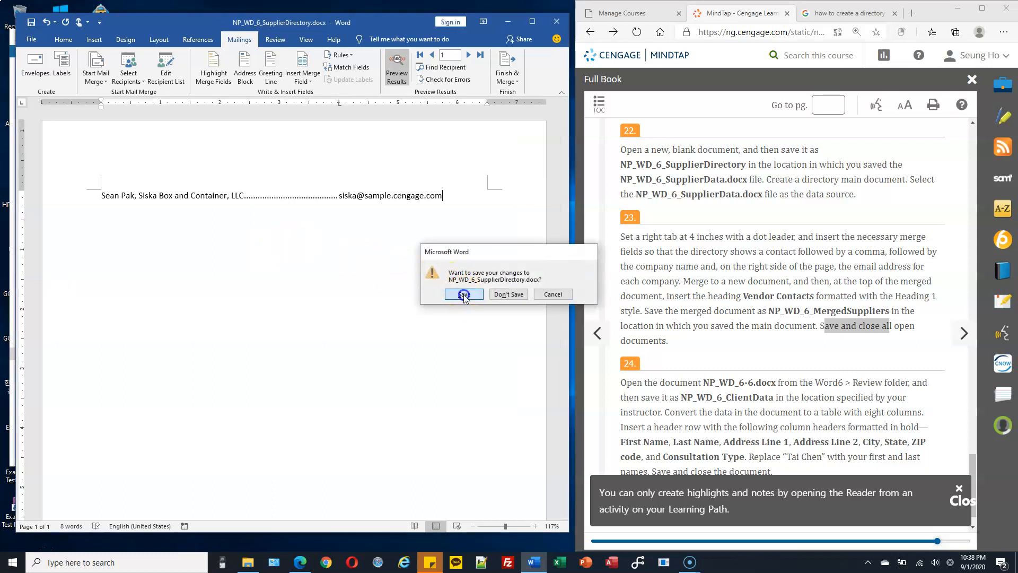
click(464, 294)
scroll(626, 286, down, 1)
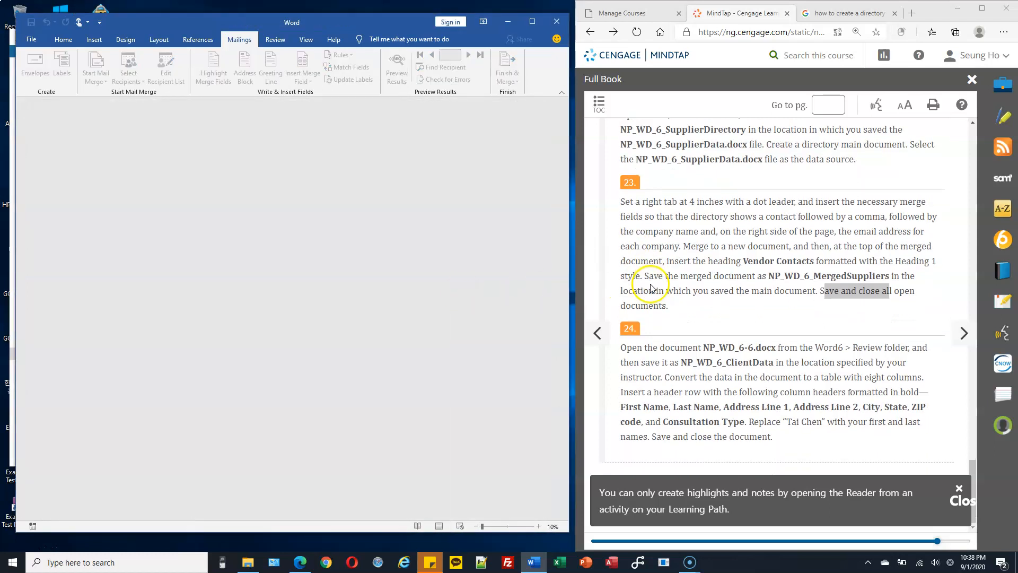
Step: Close the empty Word window and copy NP_WD_6-6.docx from Word6\Review into Homework
drag(704, 348, 756, 346)
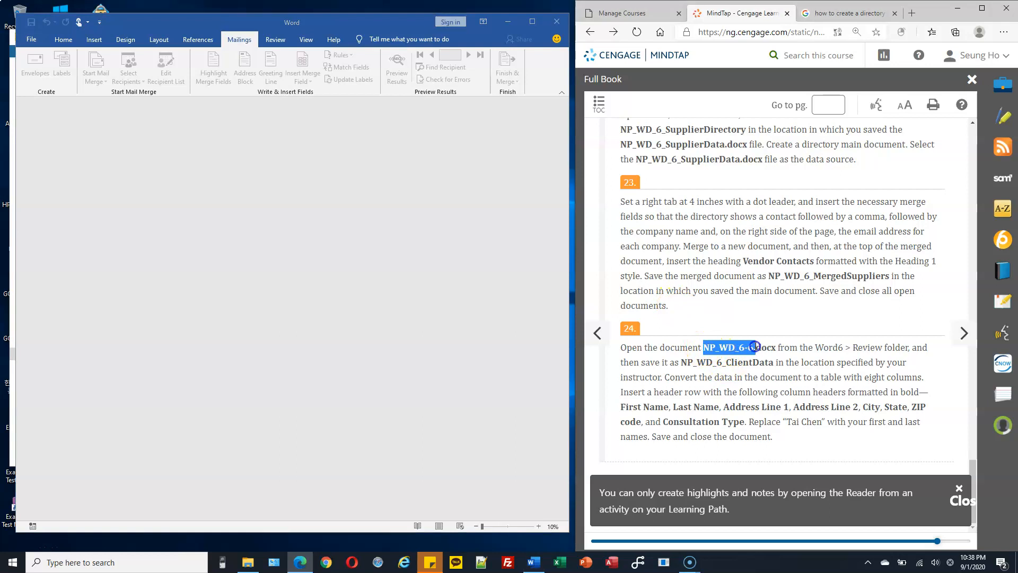
click(557, 22)
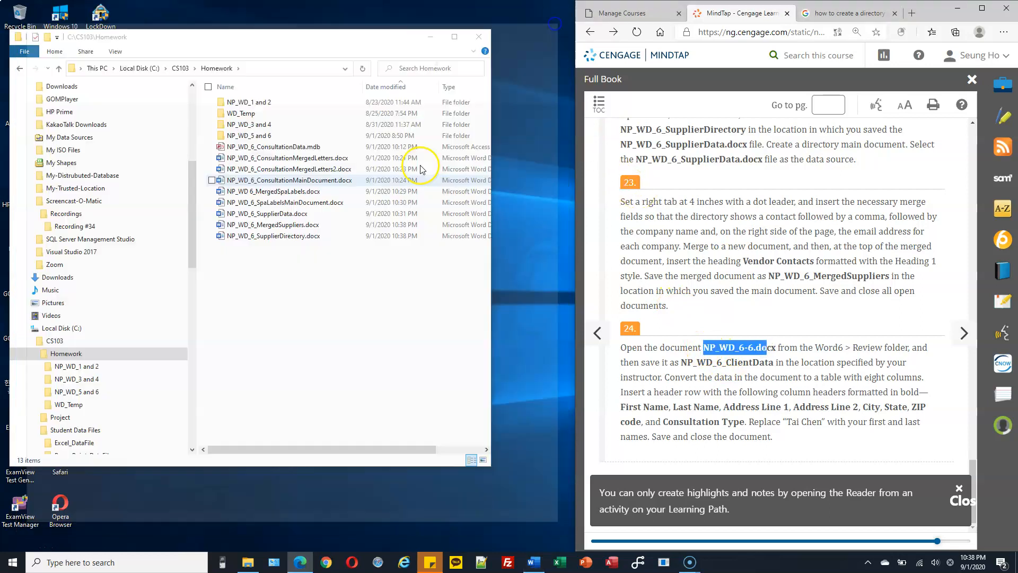
drag(189, 238, 190, 338)
click(79, 264)
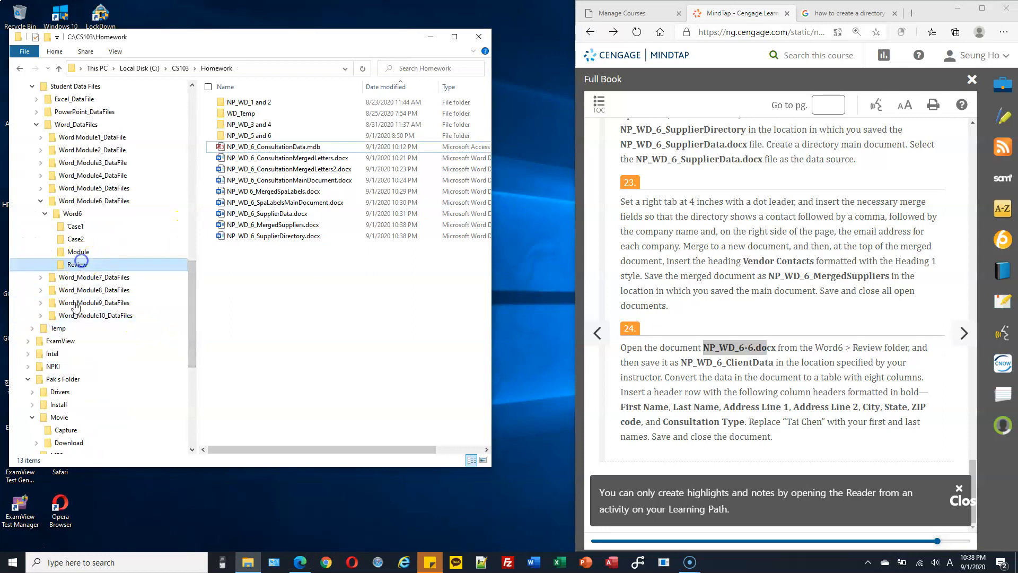
click(27, 379)
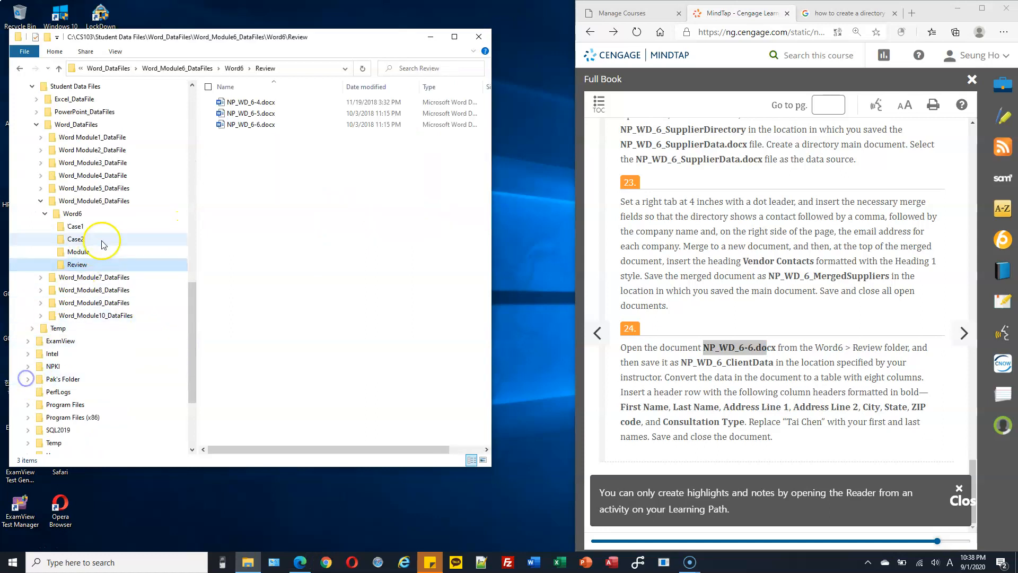
click(266, 125)
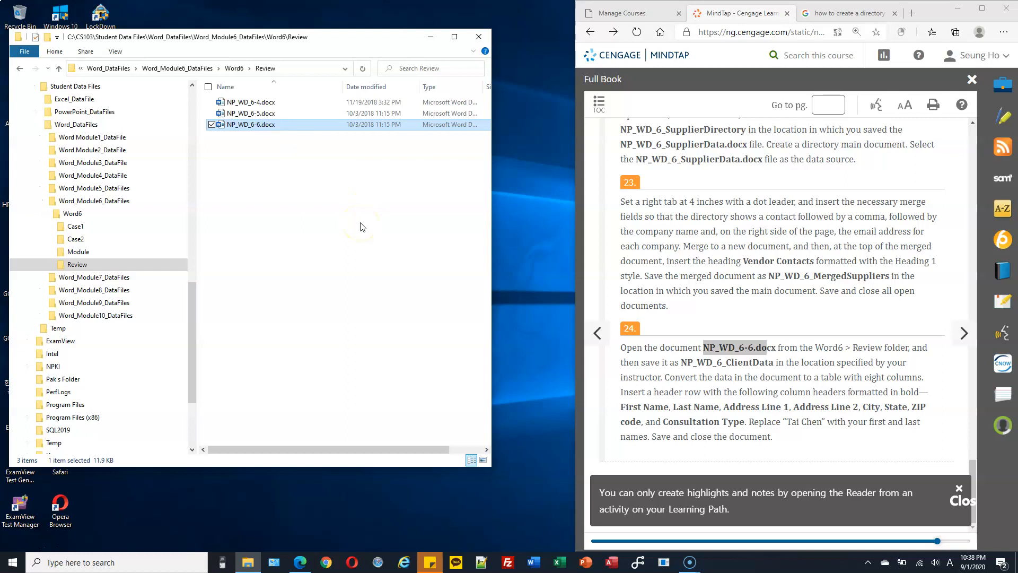
drag(190, 351, 202, 261)
click(93, 293)
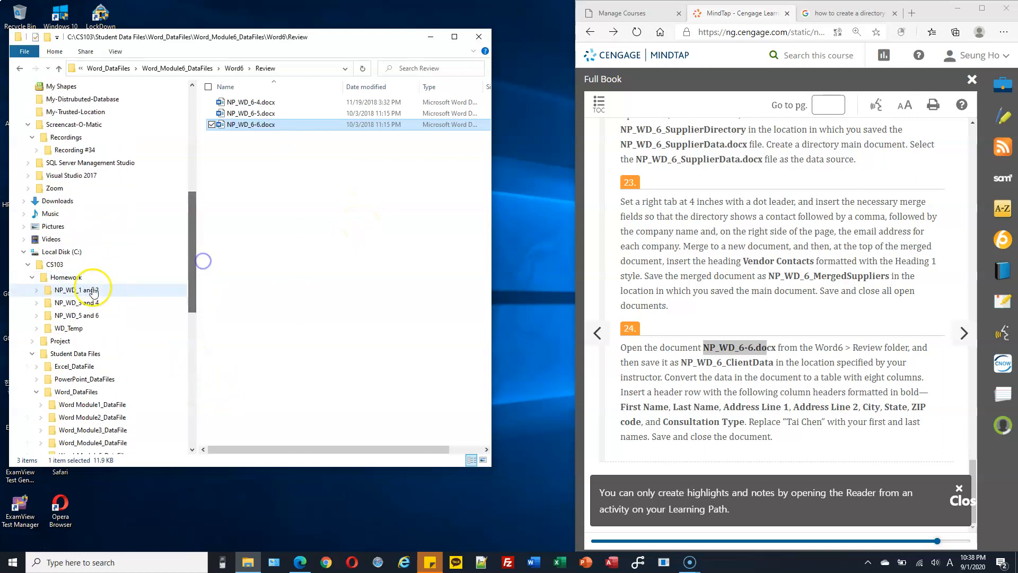
click(84, 277)
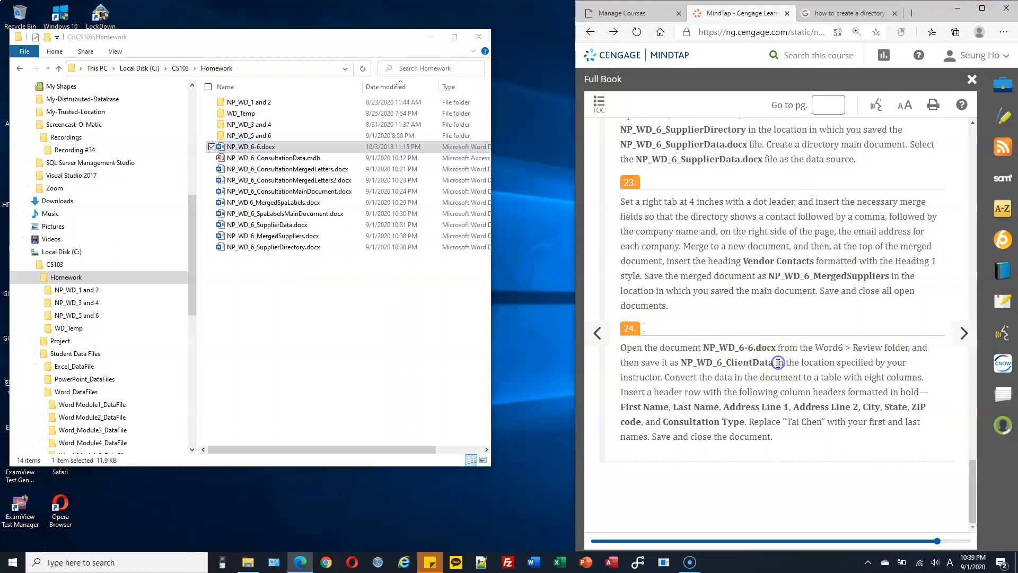
Step: Rename the copied file to NP_WD_6_ClientData.docx
drag(778, 364, 676, 364)
key(ctrl+c)
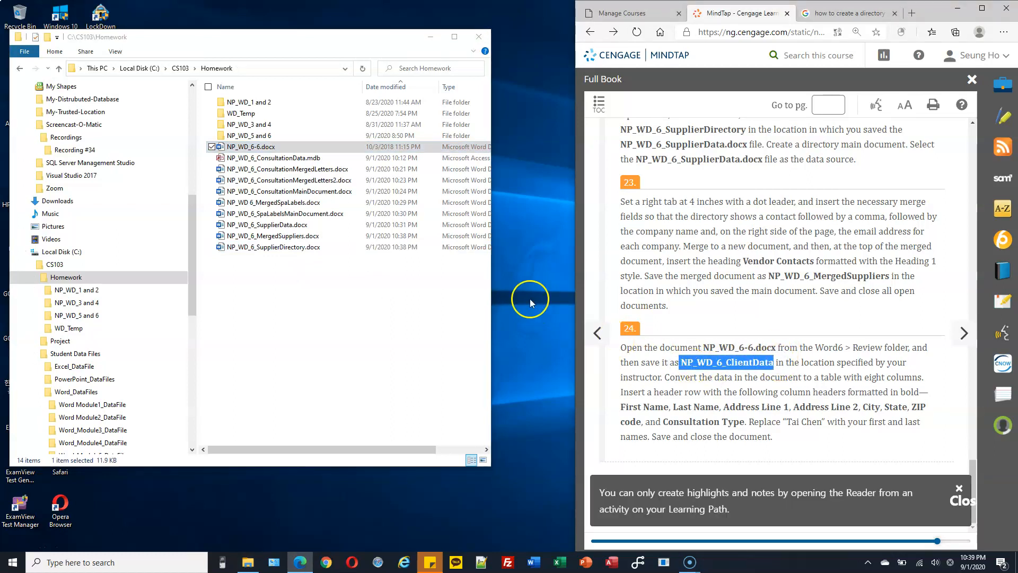
click(313, 147)
key(F2)
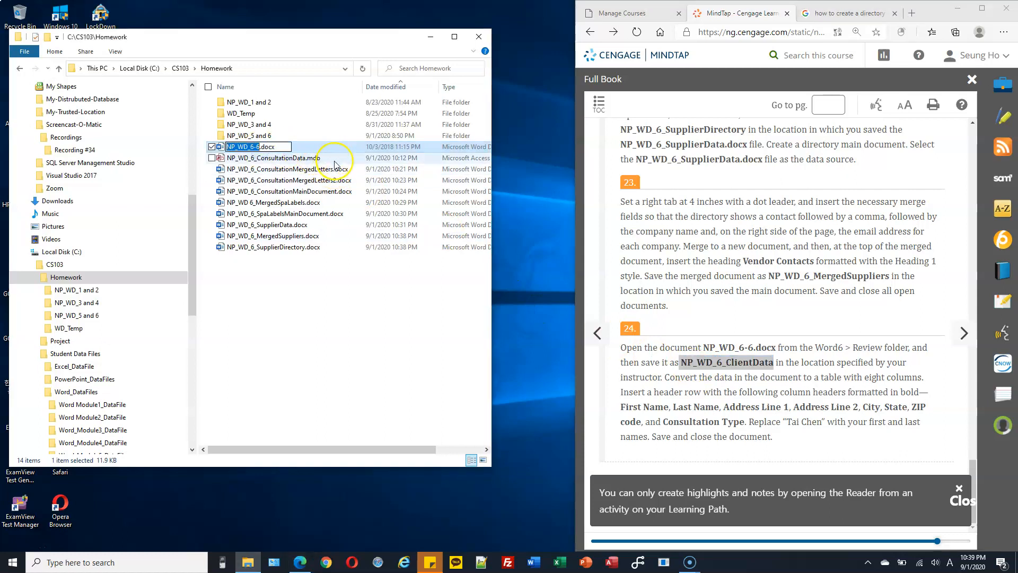
key(ctrl+v)
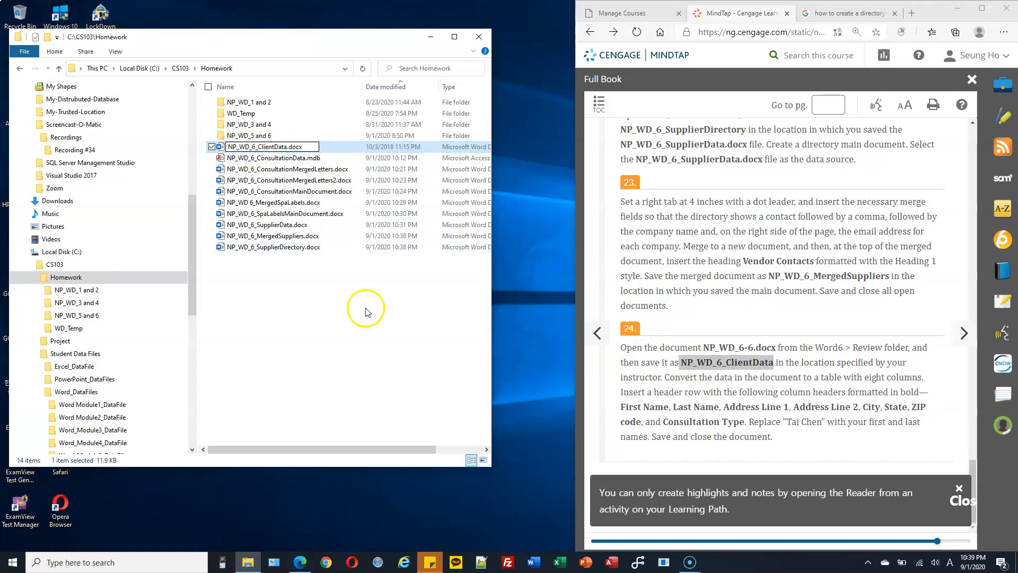
key(Return)
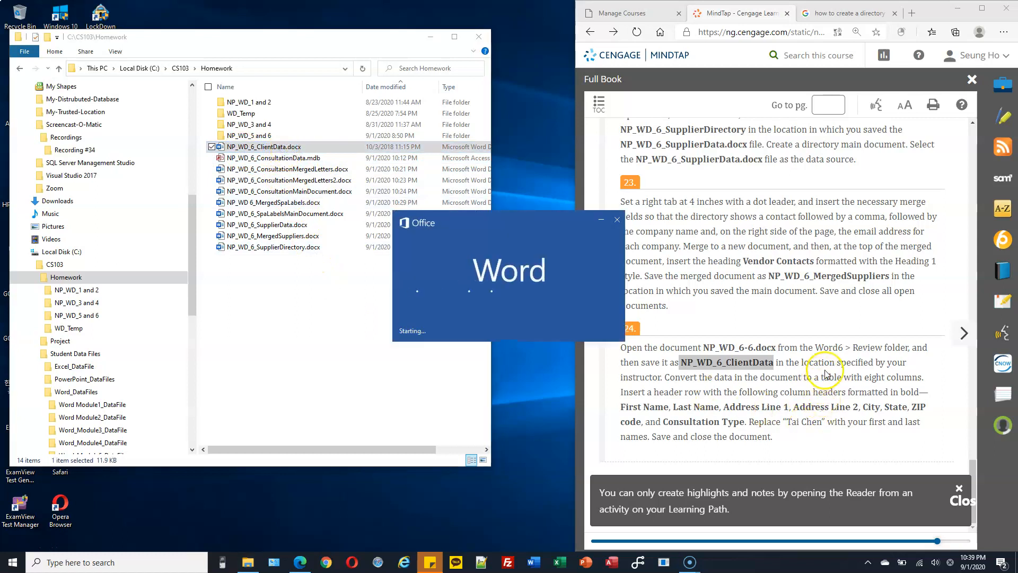
Step: Insert a comma between the first and last names on the first client line
drag(798, 363, 872, 364)
drag(669, 377, 753, 377)
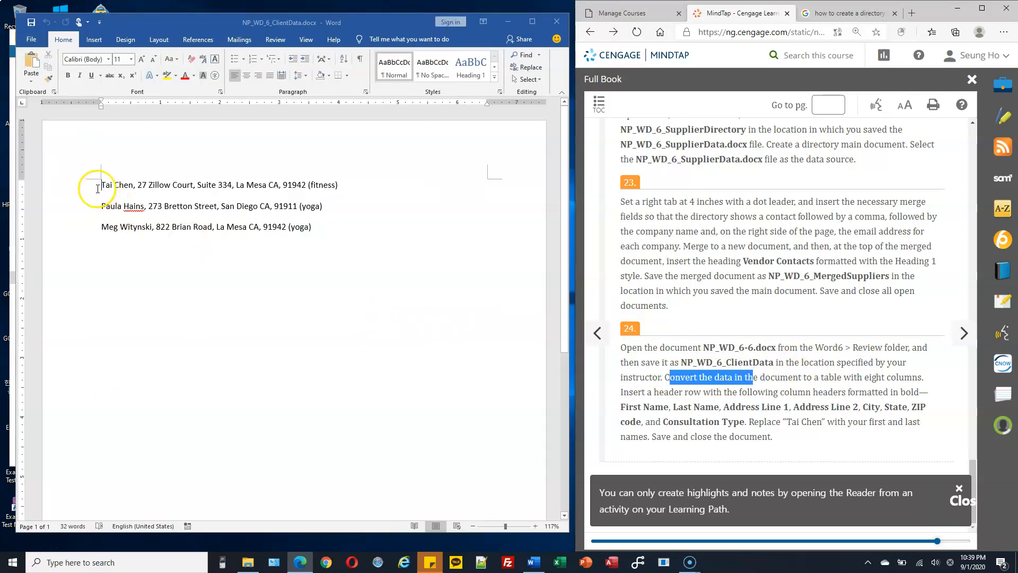
click(787, 377)
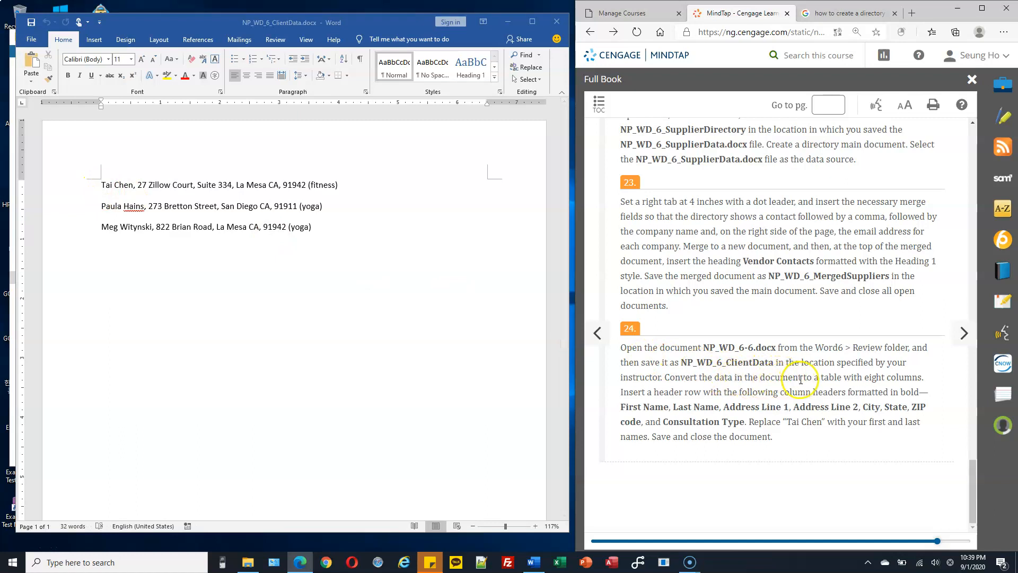
drag(819, 377, 860, 378)
drag(924, 377, 606, 374)
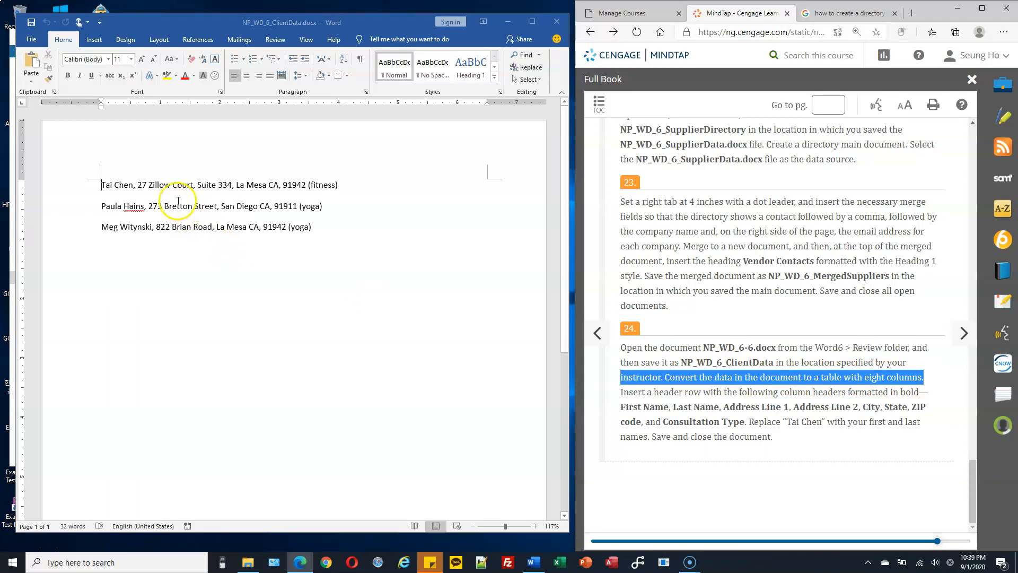
scroll(817, 409, up, 1)
scroll(817, 409, down, 1)
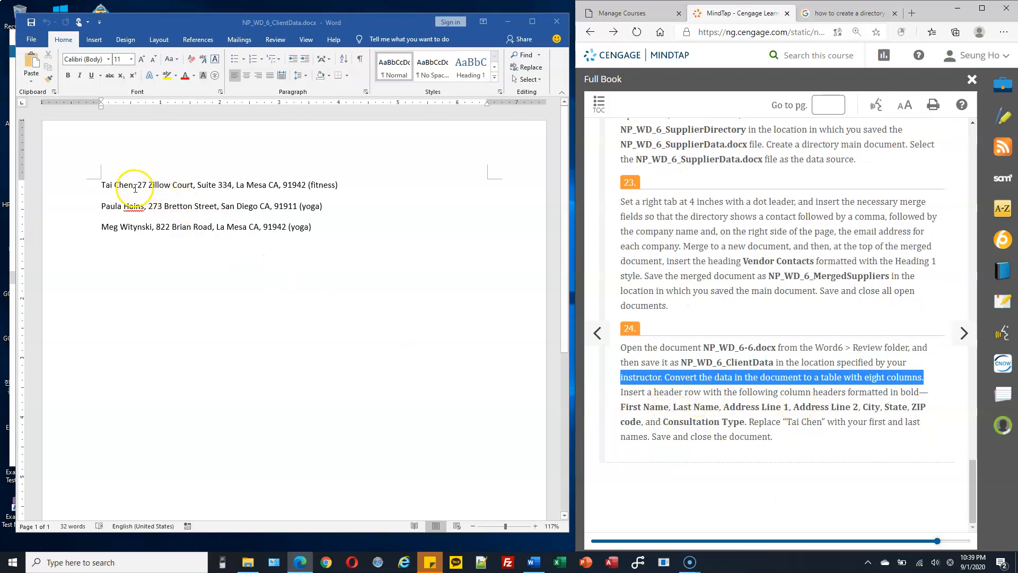
click(114, 185)
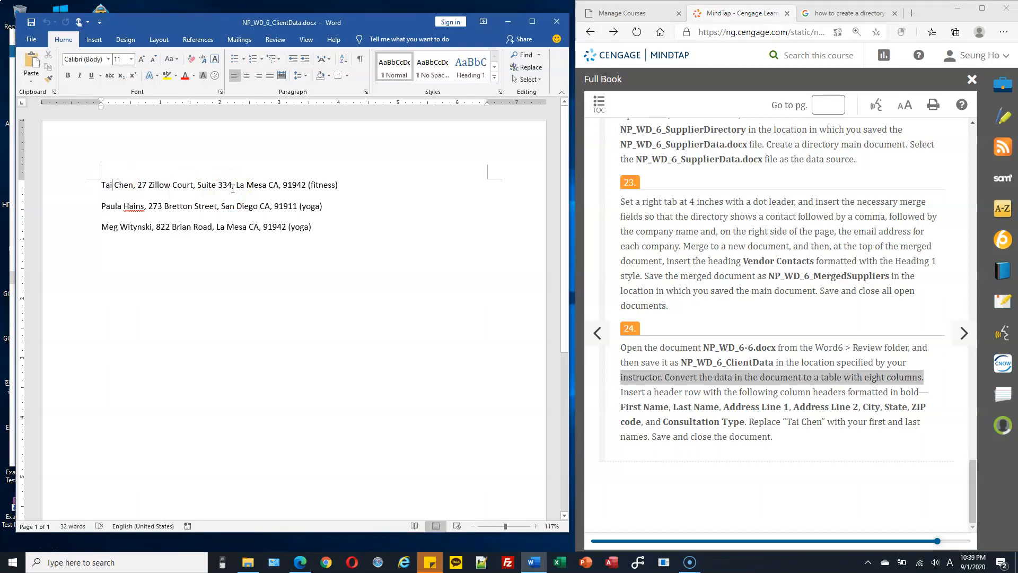
text(,)
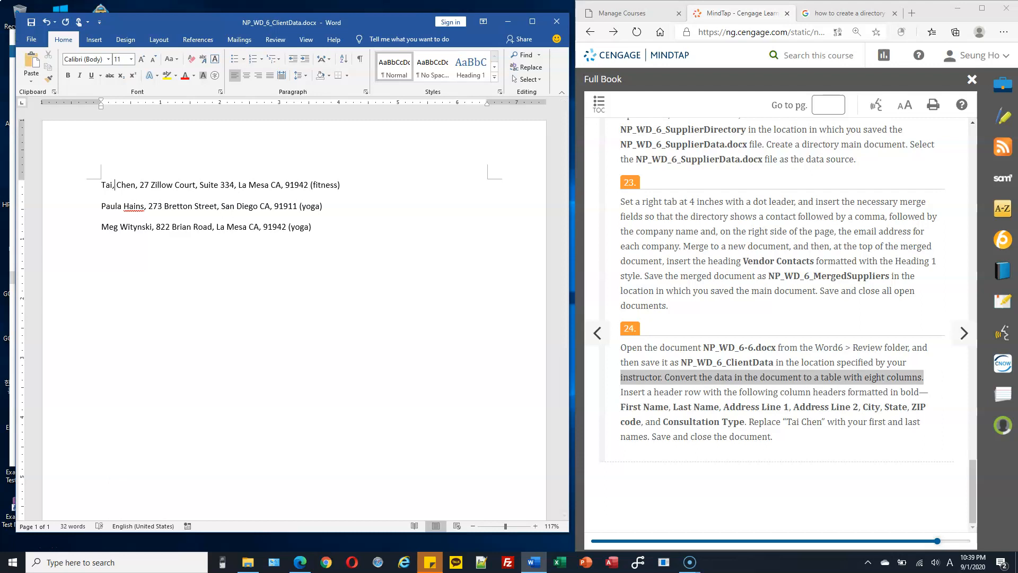
Step: Add commas after Mesa and CA on line 1 and remove the parentheses around fitness
key(Right)
key(Right)
key(Right)
key(Right)
key(Left)
key(Left)
key(Right)
key(Right)
key(Right)
key(Right)
key(Right)
text(,)
key(Right)
key(Right)
text(,)
key(Right)
key(BackSpace)
key(Right)
key(Right)
Step: Check line 1's fields, then add a comma after the second client's first name
click(107, 185)
click(123, 184)
click(153, 185)
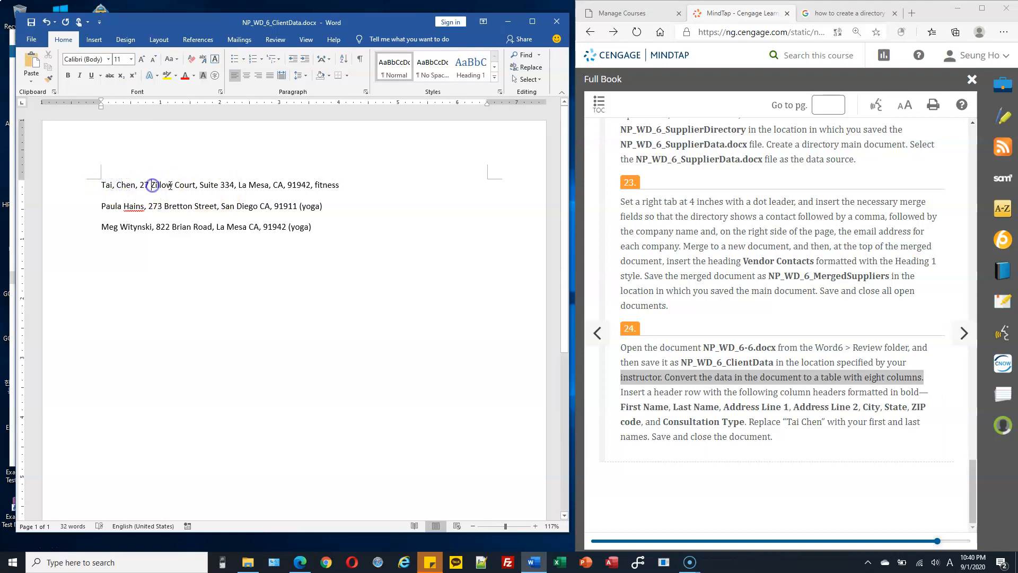
click(214, 185)
click(259, 186)
click(297, 185)
click(334, 185)
click(219, 208)
click(123, 206)
text(,)
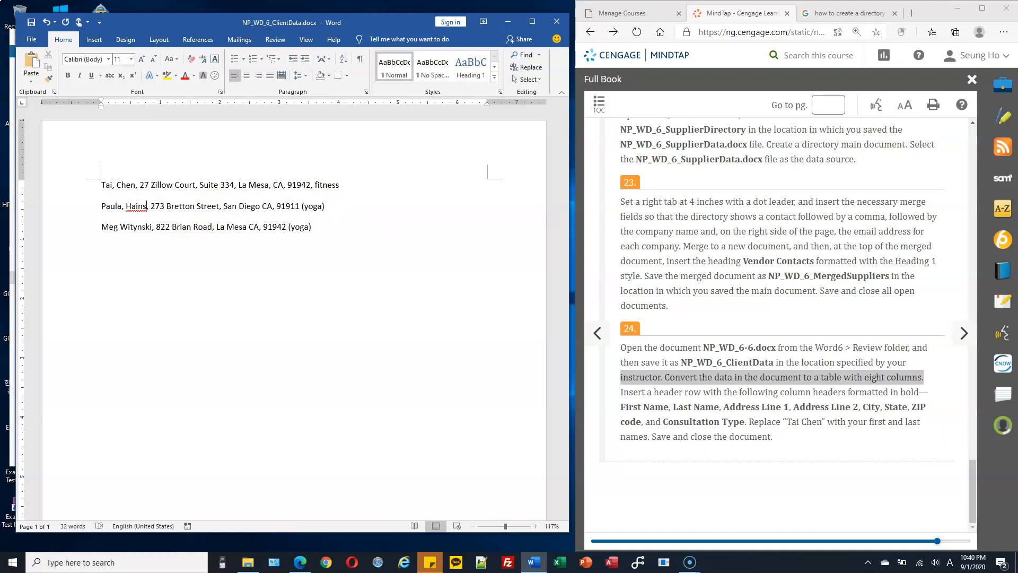
Step: Comma-separate line 2's fields, including an empty Address Line 2, and unbracket yoga
key(Right)
text(,)
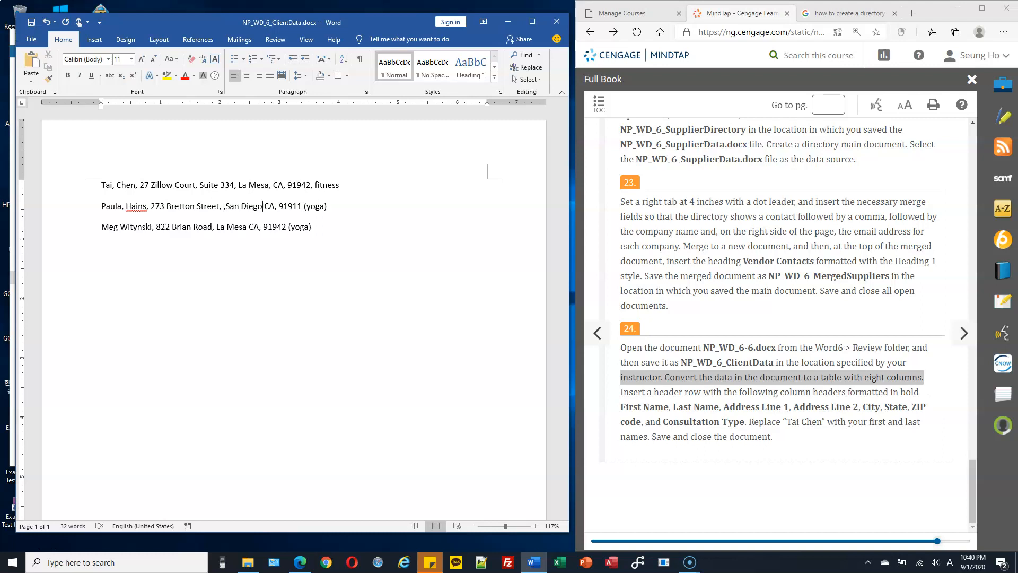
text(, )
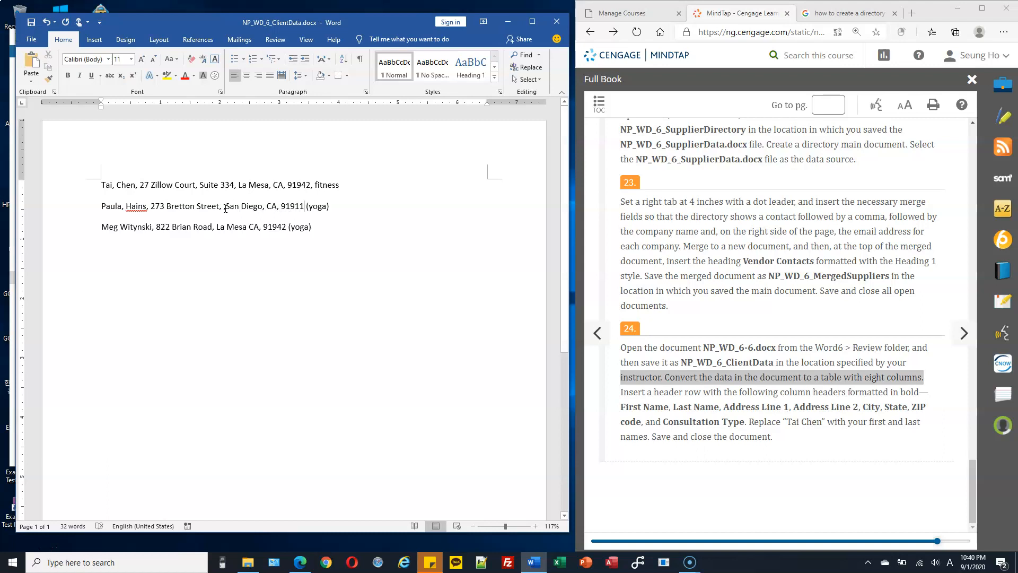
text(,)
key(BackSpace)
key(BackSpace)
text(,)
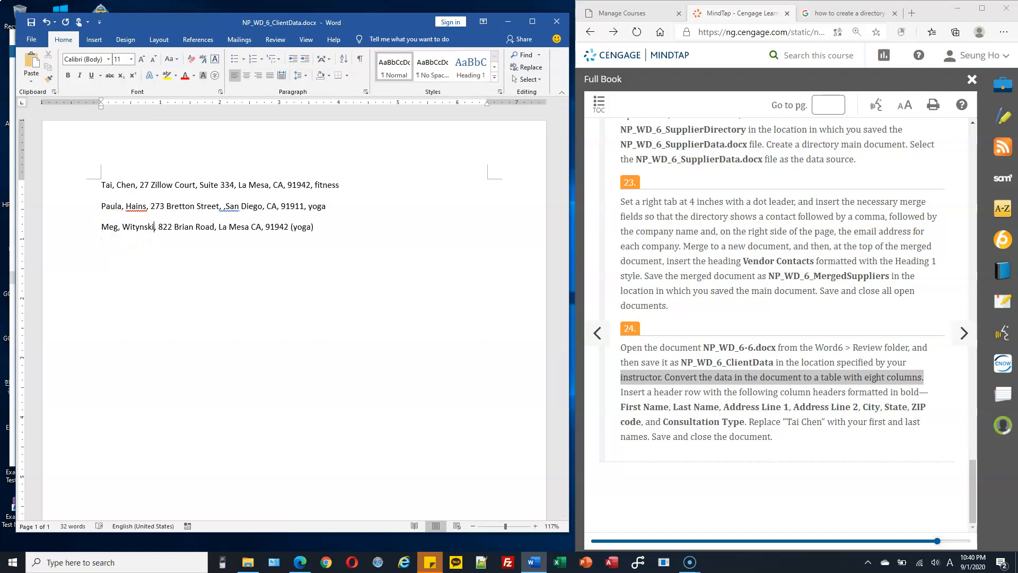
Step: Comma-separate line 3's fields with an empty Address Line 2 and remove yoga's parenthesis
key(Right)
key(Right)
key(Right)
text(,)
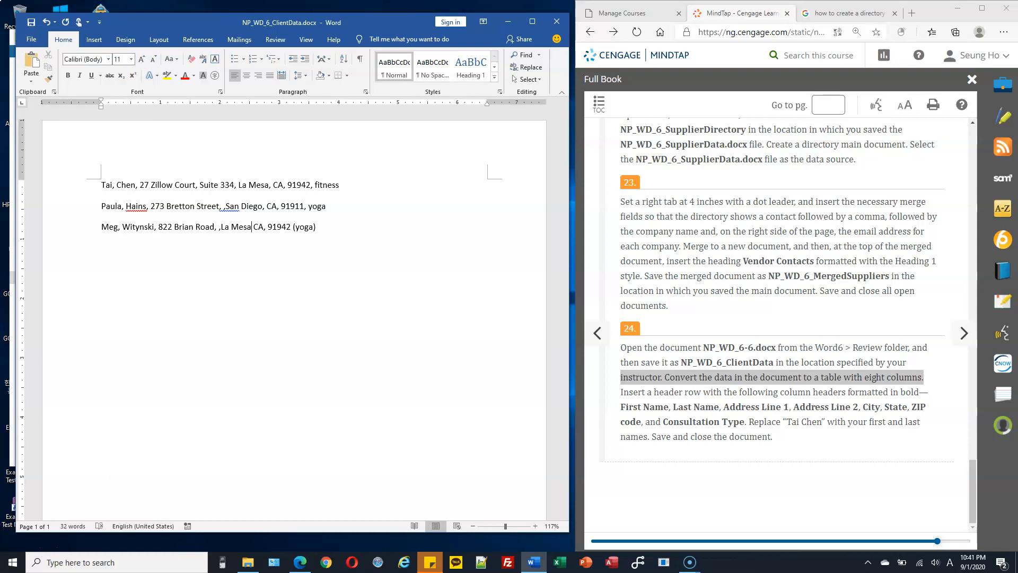
text(, ,)
key(Right)
key(BackSpace)
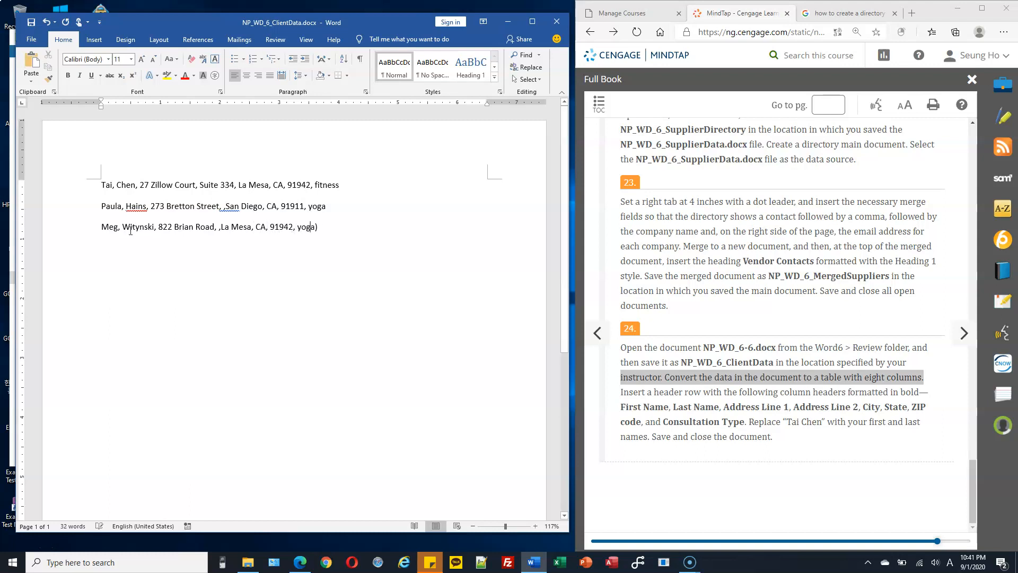
click(125, 231)
click(108, 187)
click(123, 184)
click(721, 384)
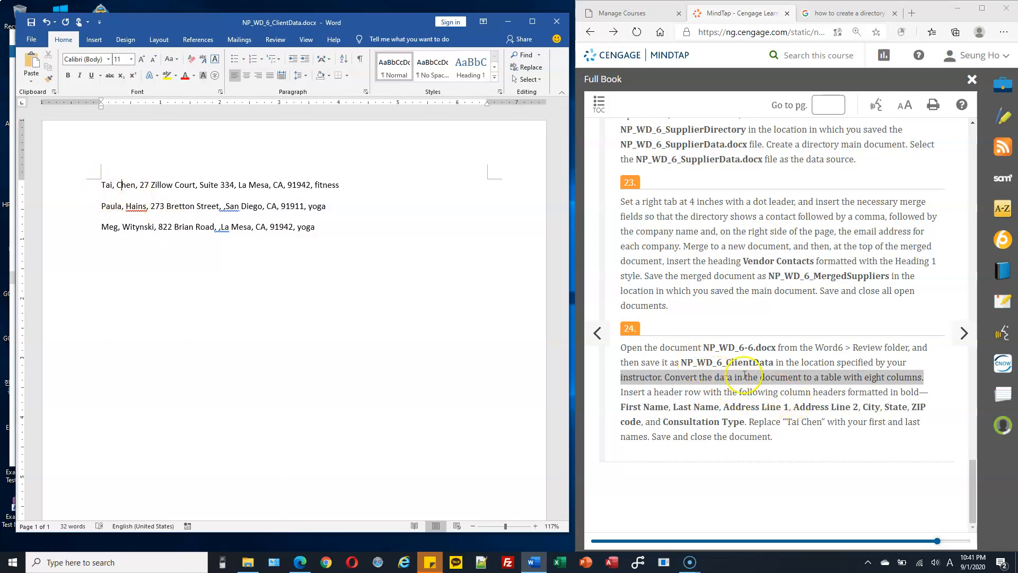
Step: Convert the three client lines into an 8-column table split at the commas
drag(74, 183, 74, 236)
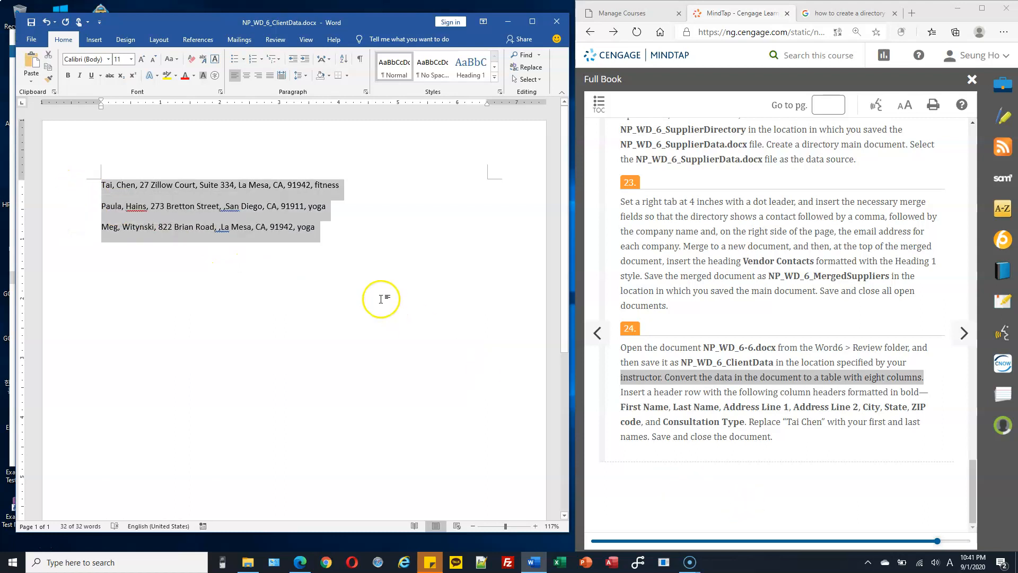
click(93, 39)
click(60, 84)
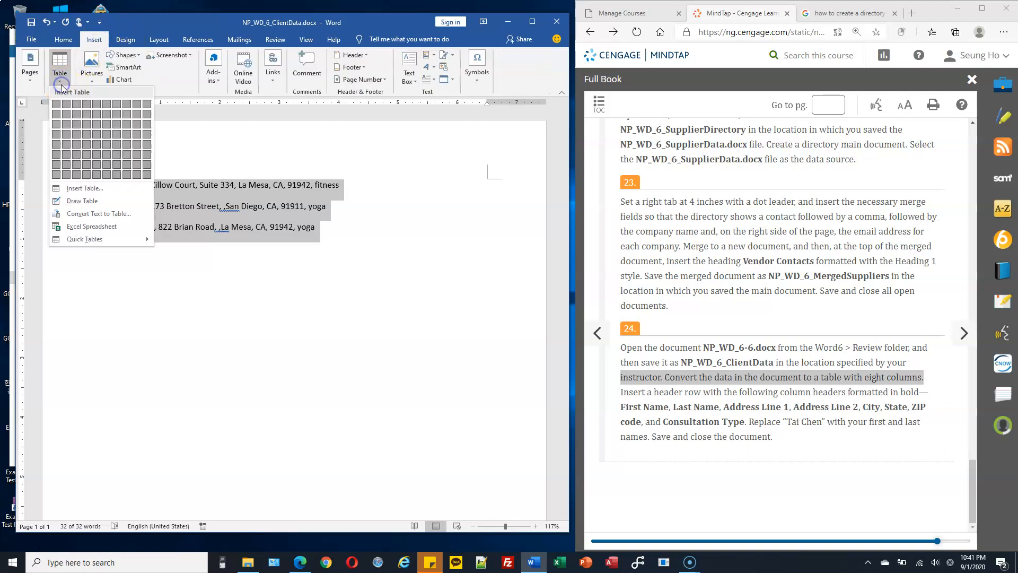
click(103, 215)
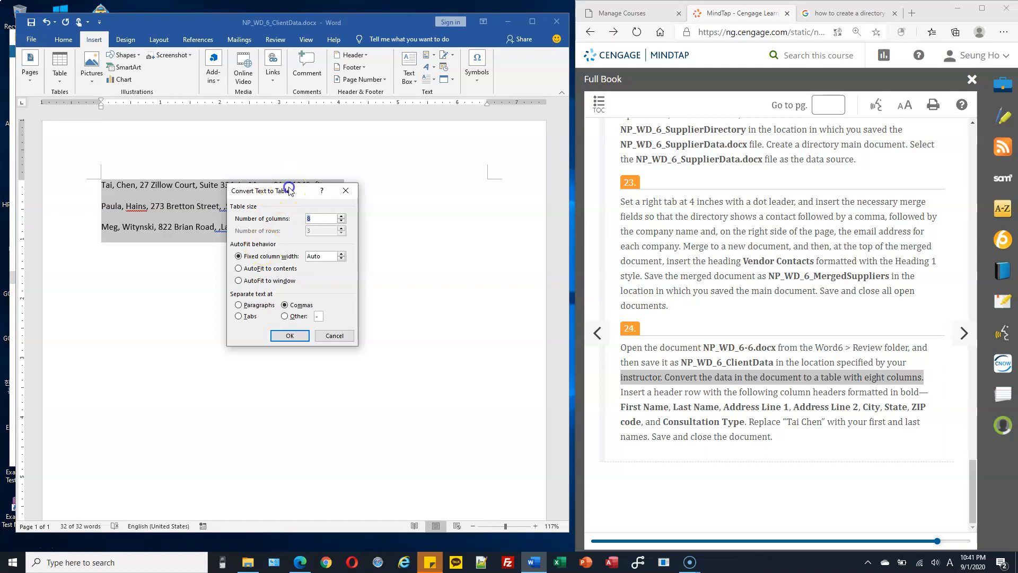
drag(289, 191, 420, 205)
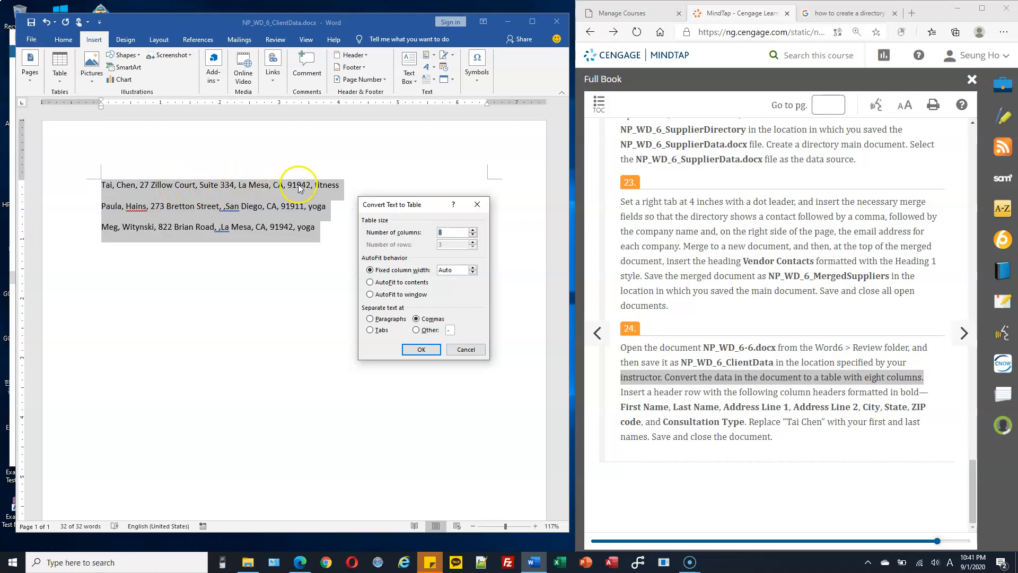
click(427, 350)
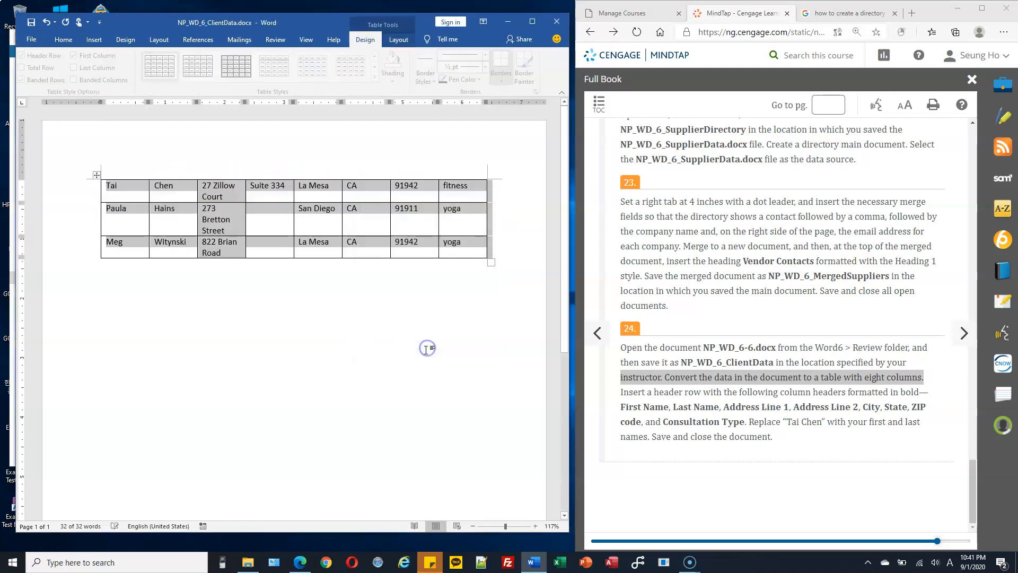
click(56, 188)
Step: Insert an empty row above the first client row of the table
click(122, 189)
click(121, 214)
click(120, 245)
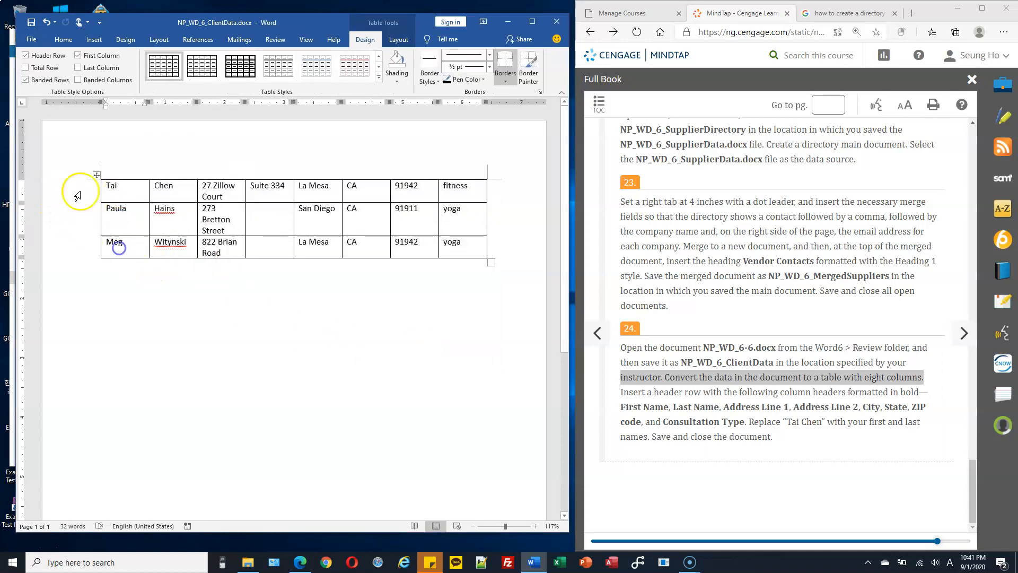
click(120, 187)
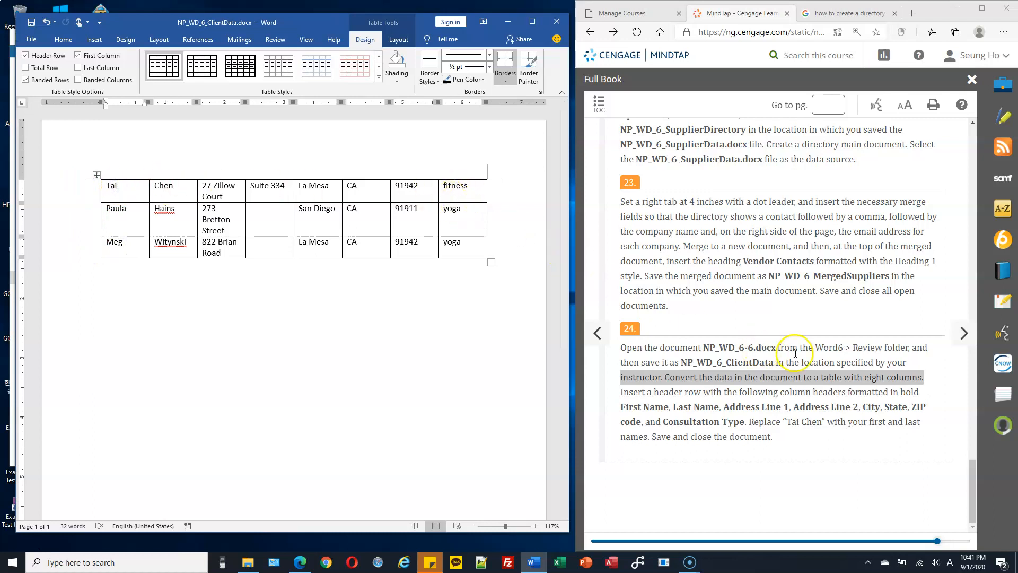
drag(624, 392, 700, 392)
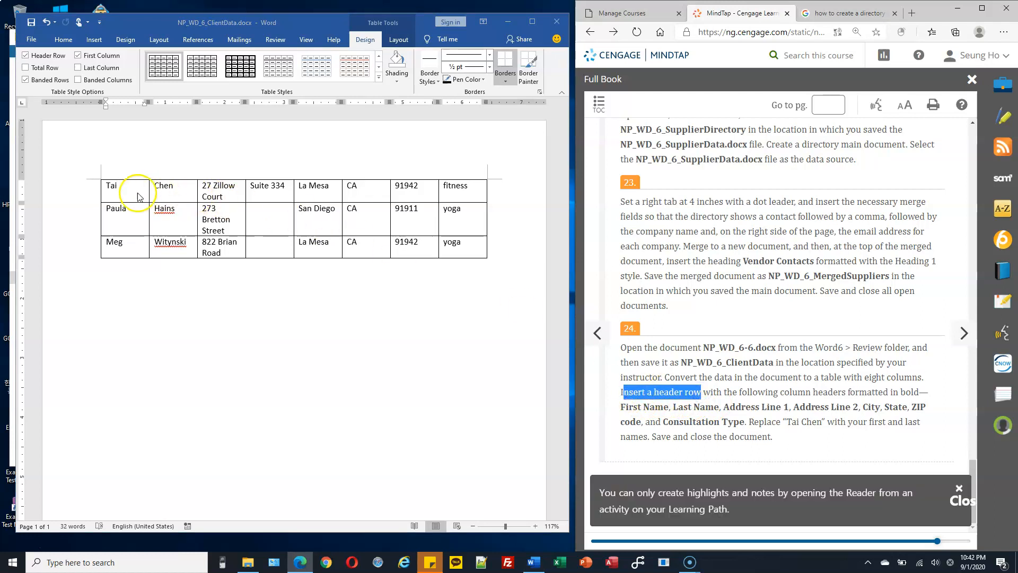
click(115, 188)
click(284, 186)
drag(196, 186, 192, 186)
click(129, 186)
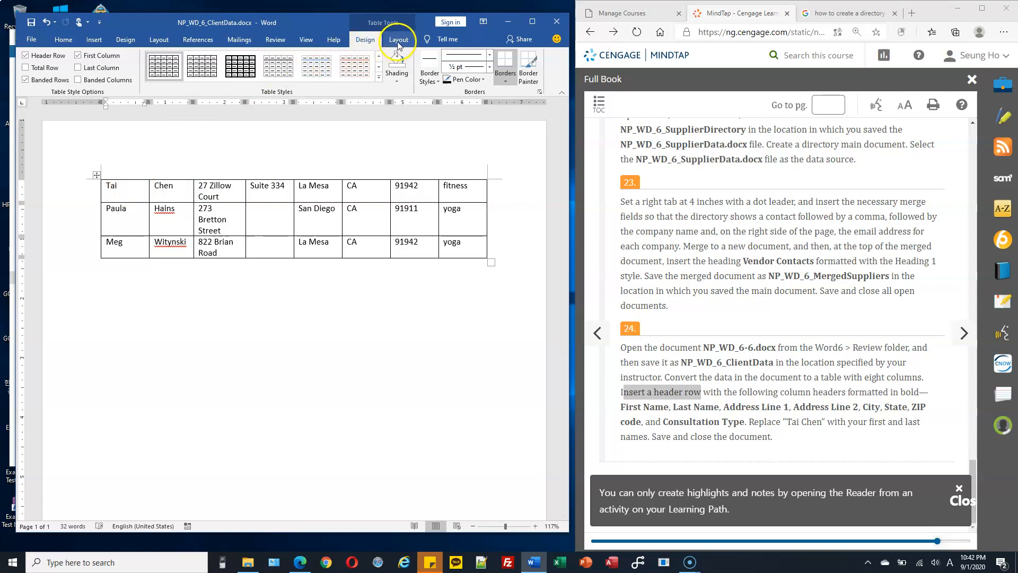
click(398, 41)
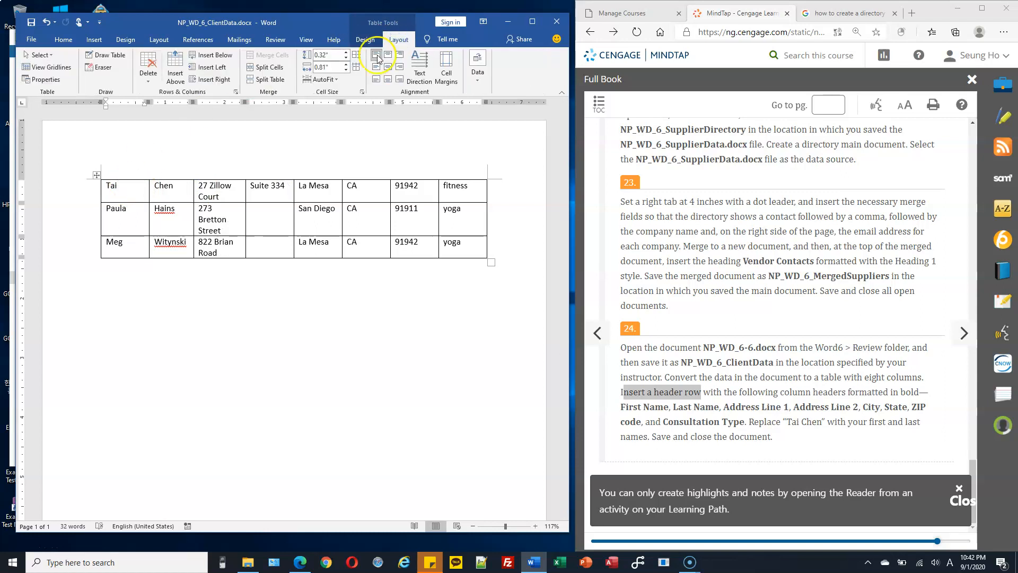
click(176, 67)
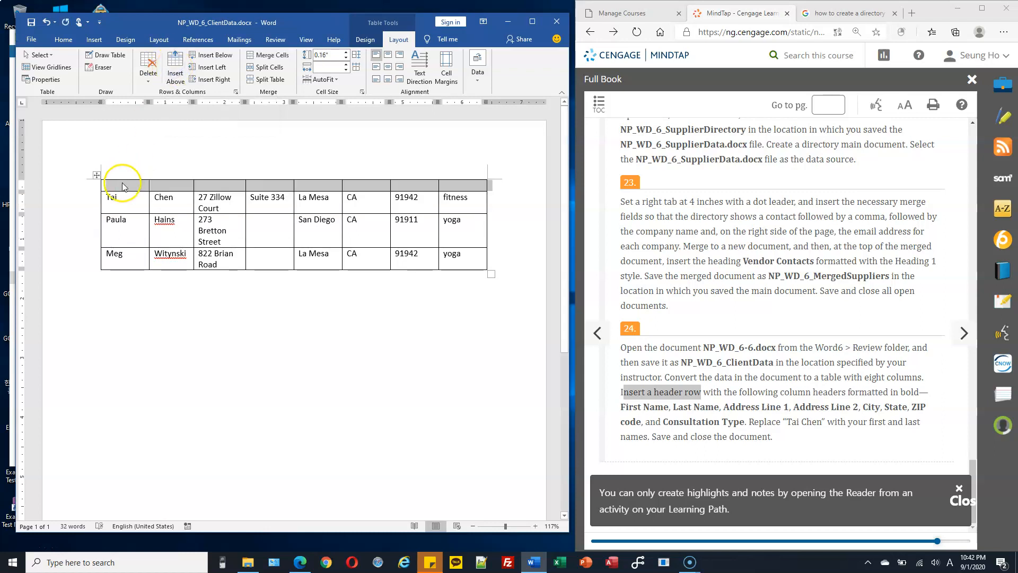
Step: Fill the new row with headers First Name, Last Name, Address Line 1 through Consultation Type
click(131, 179)
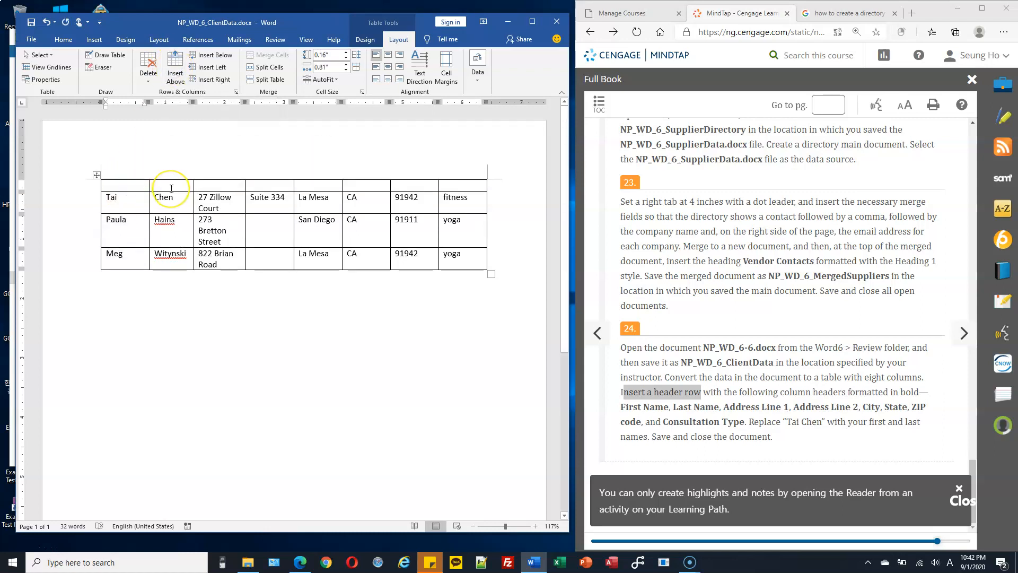
text(Fir)
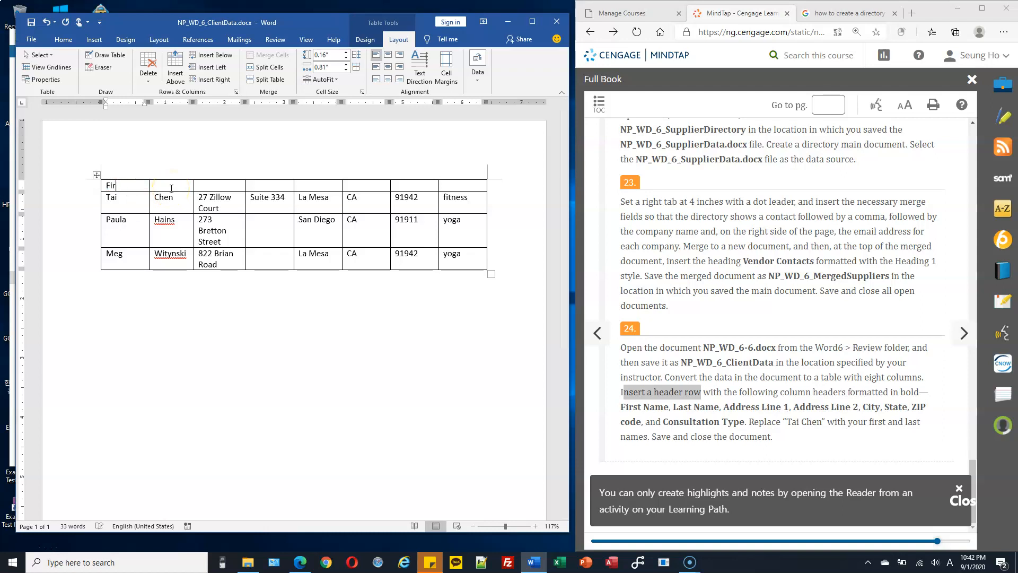
text(st Name)
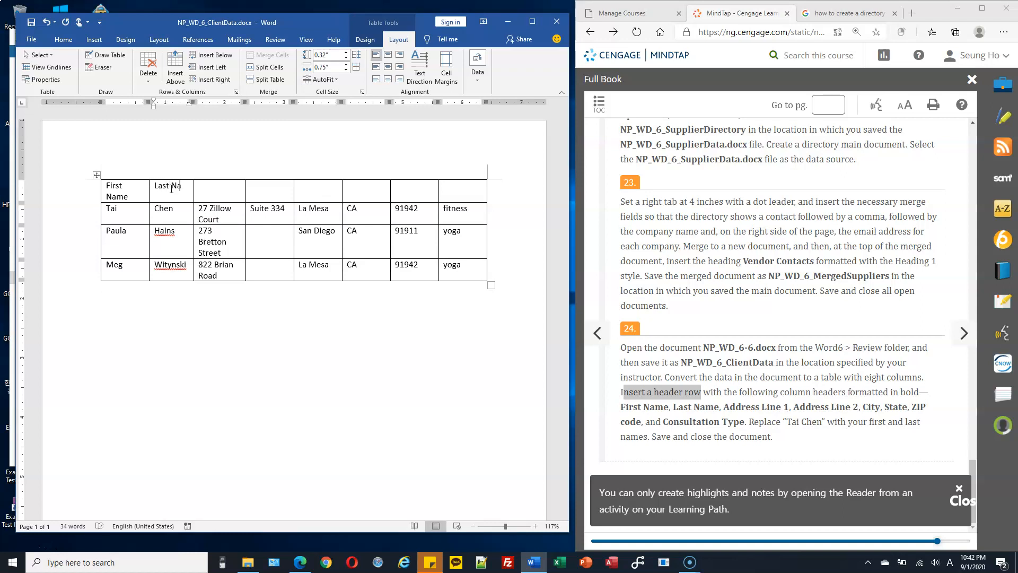
click(160, 186)
text(Address Line 1)
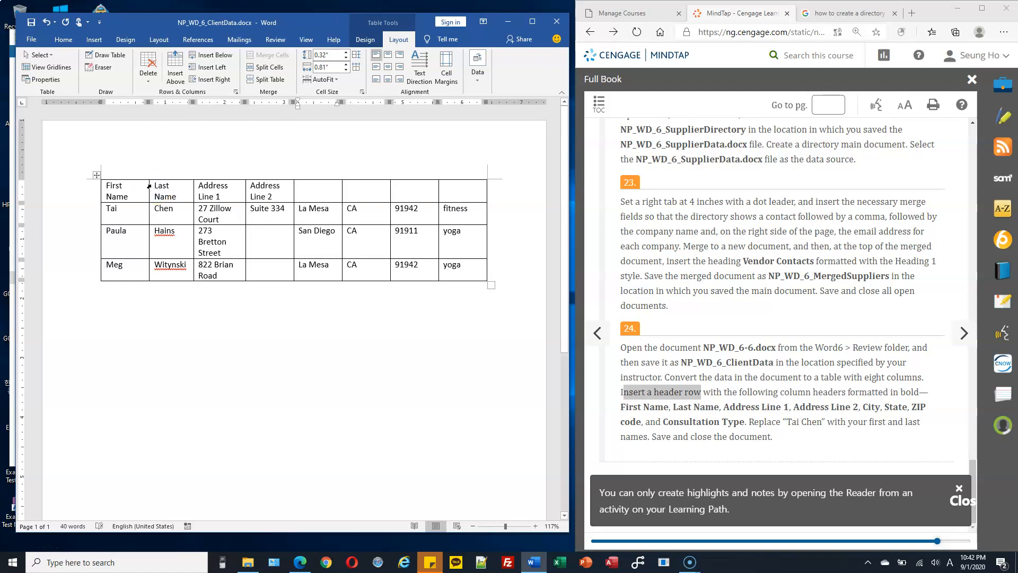
text(City)
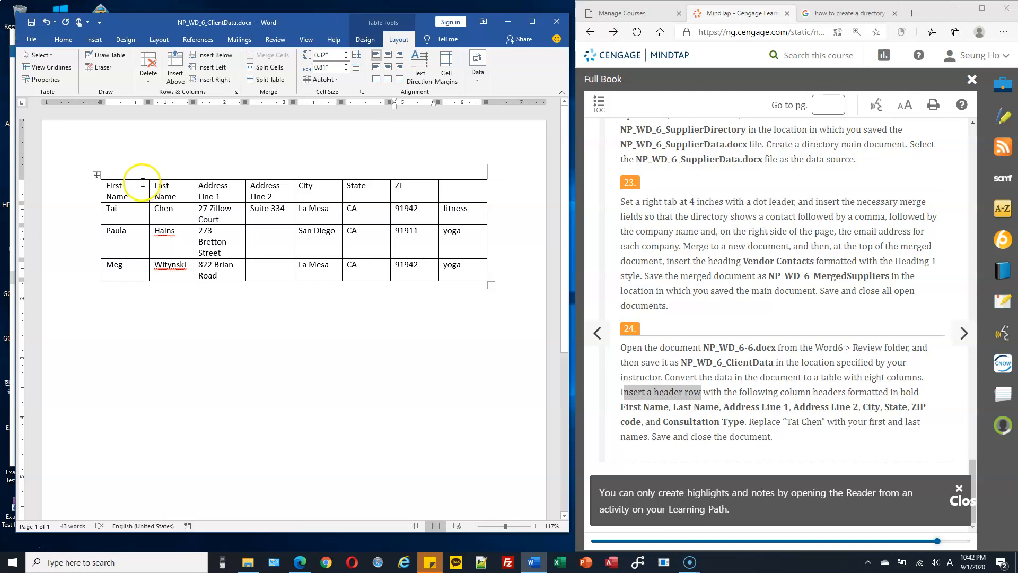
text(code)
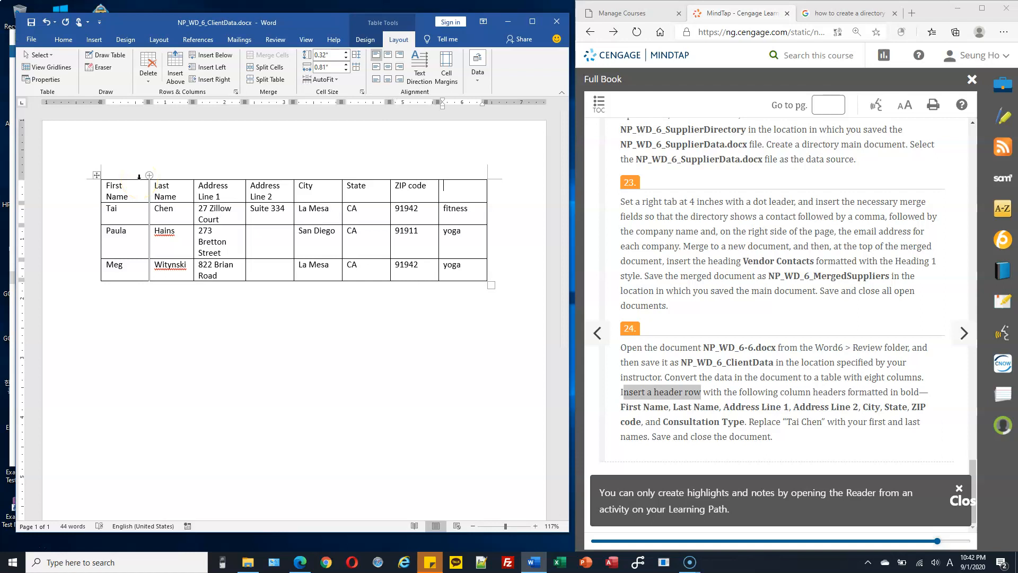
text(Consultation type)
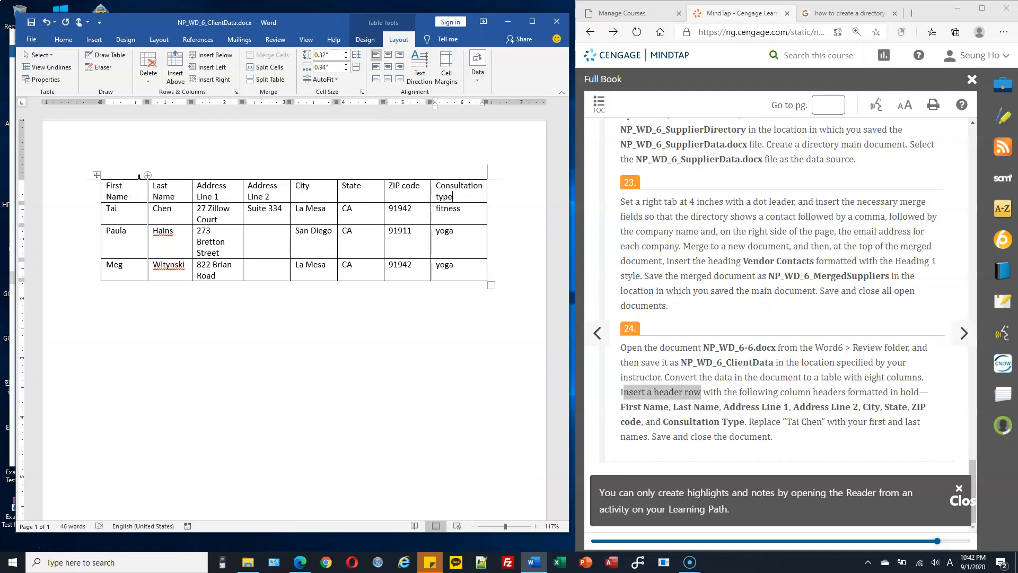
key(BackSpace)
key(BackSpace)
key(BackSpace)
key(BackSpace)
text(Type)
Step: Select the table's header row and make its eight column headings bold
click(123, 189)
drag(110, 187, 455, 188)
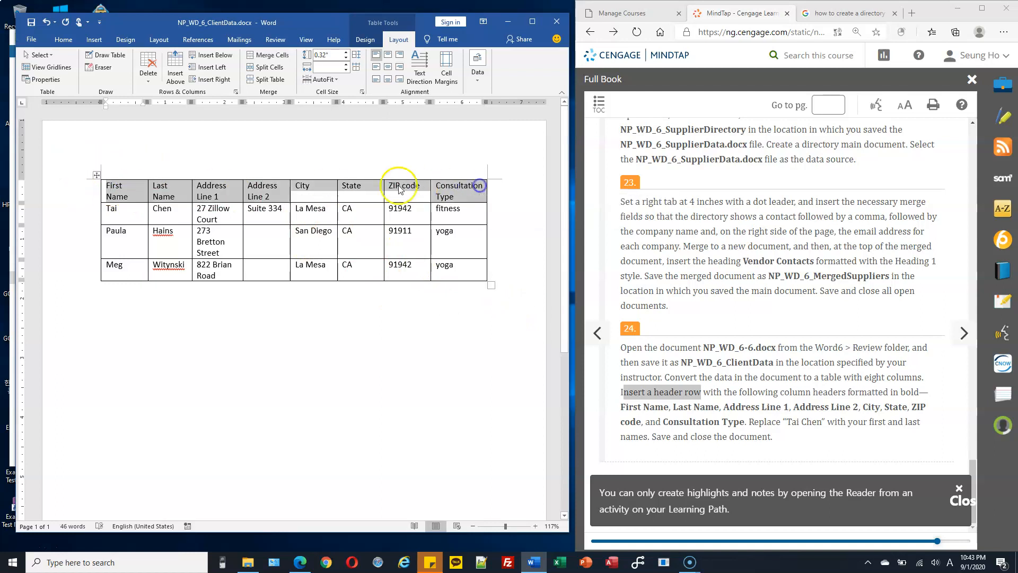
click(63, 39)
click(68, 76)
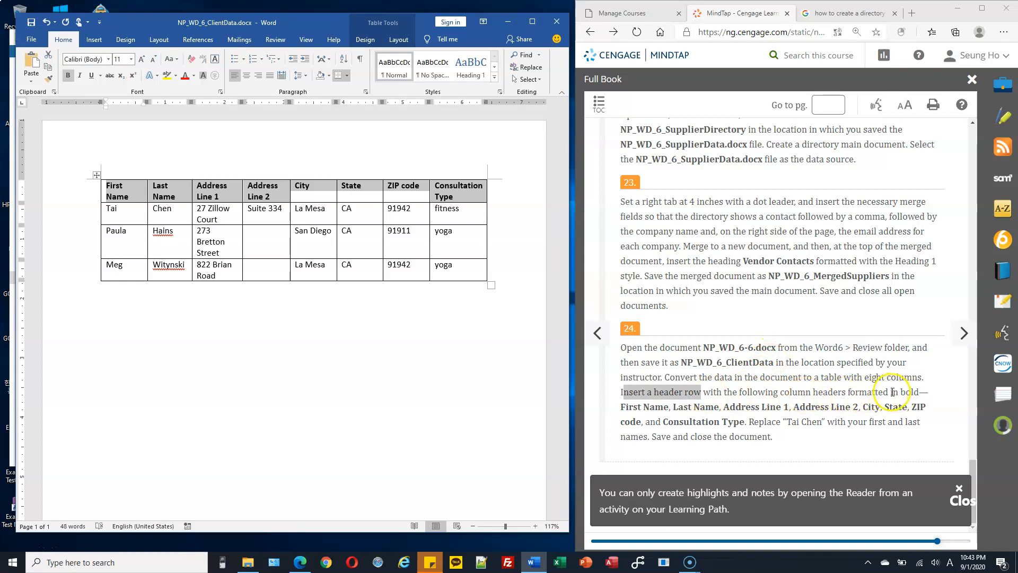
Step: Check the textbook instructions, then select the first client's first name cell
drag(899, 392, 929, 392)
scroll(812, 388, up, 1)
scroll(858, 379, down, 1)
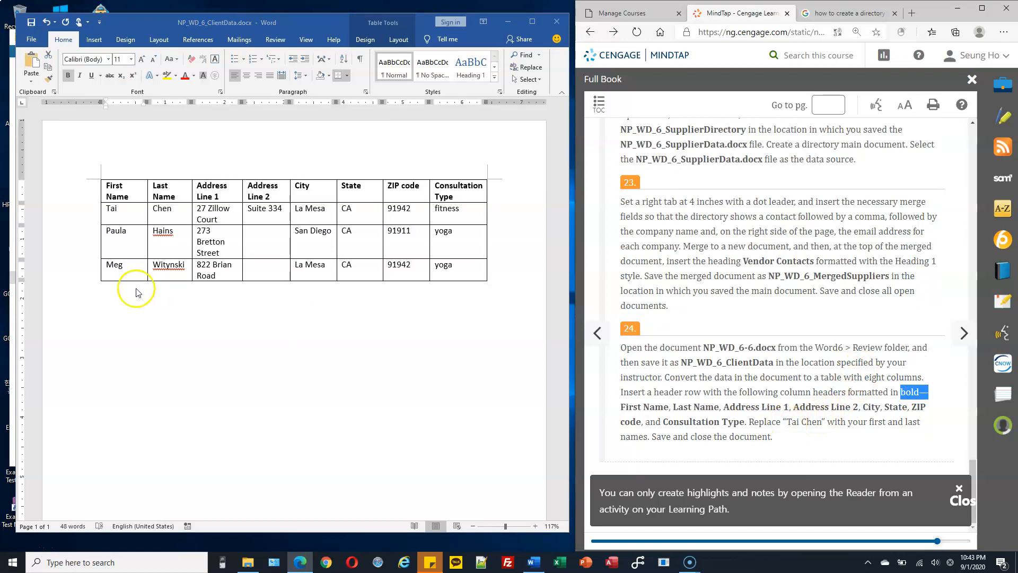
click(107, 211)
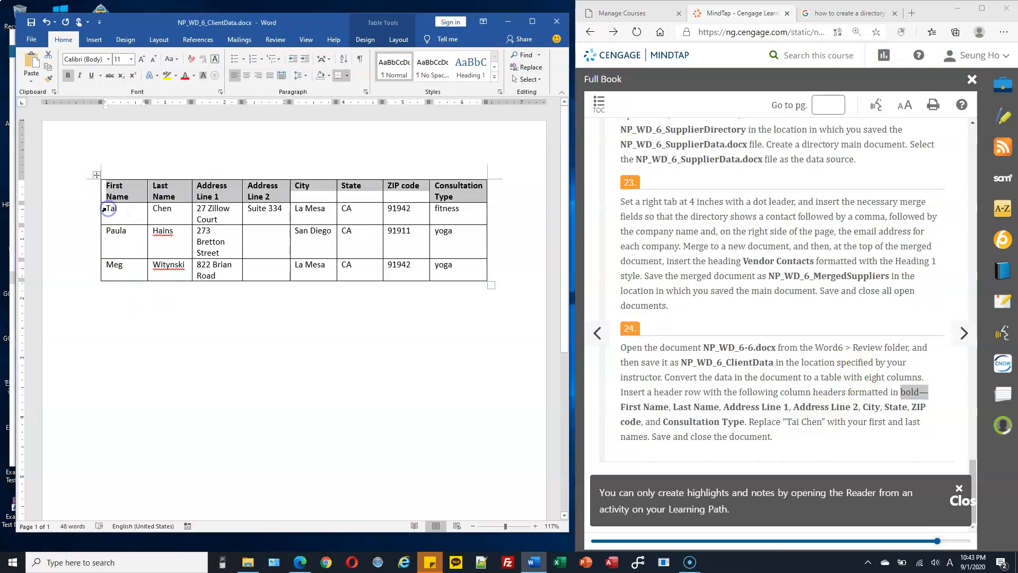
Step: Enter the student's first and last names in the first client row and save the document
text(San)
key(Tab)
text(Pak)
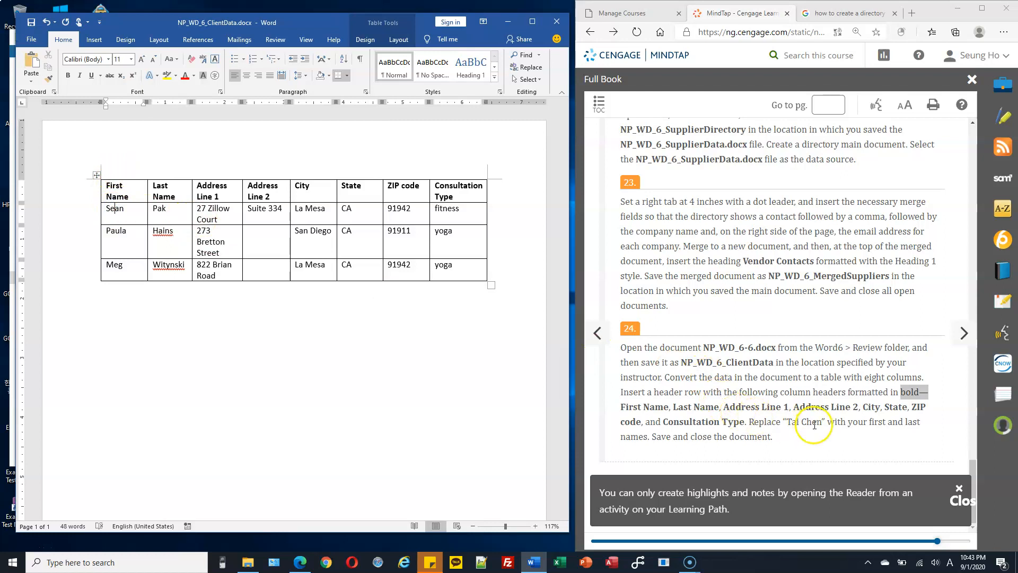
click(258, 256)
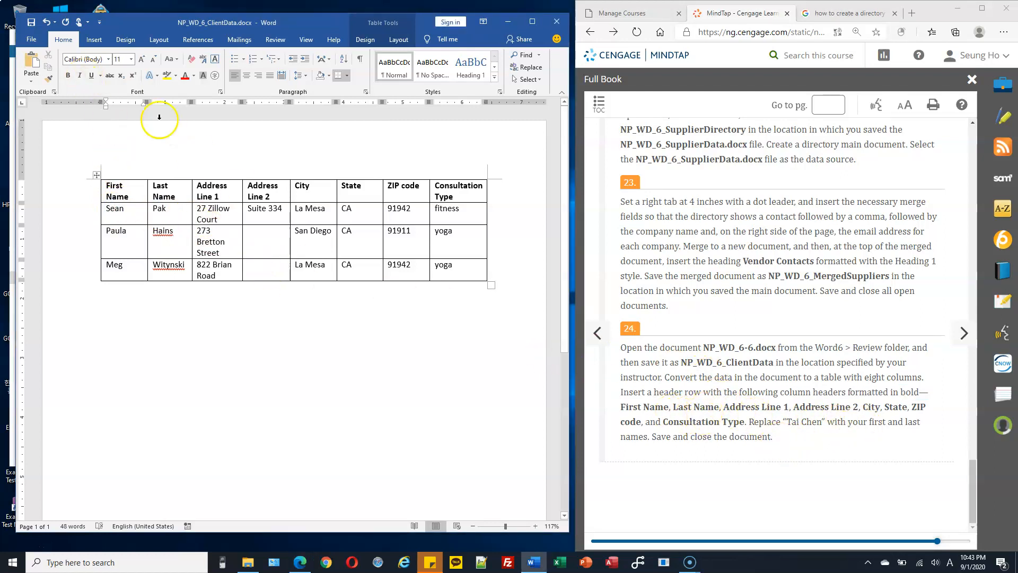
click(31, 24)
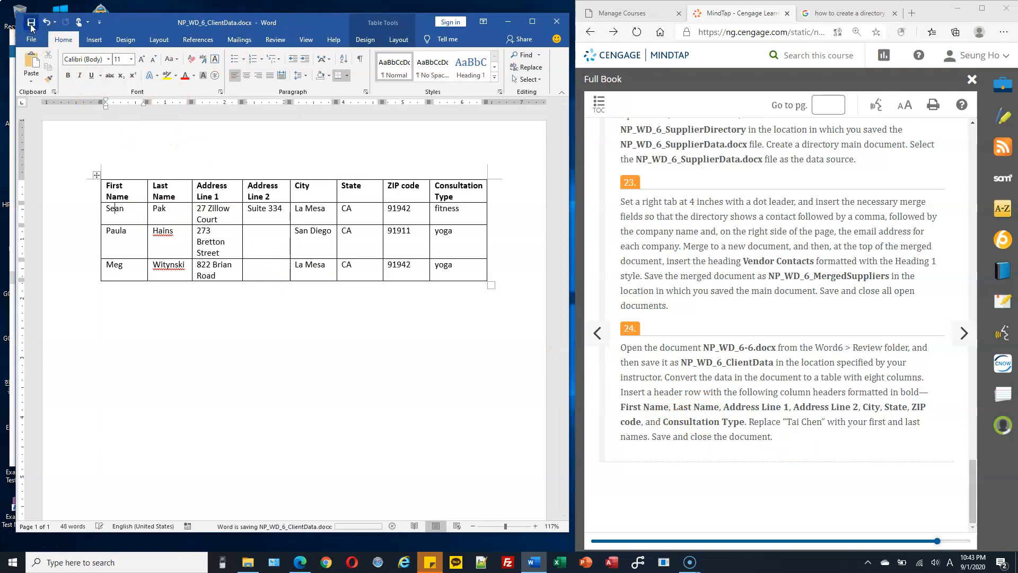
Step: Review the first client row's name, address, state, ZIP and fitness entries
click(115, 207)
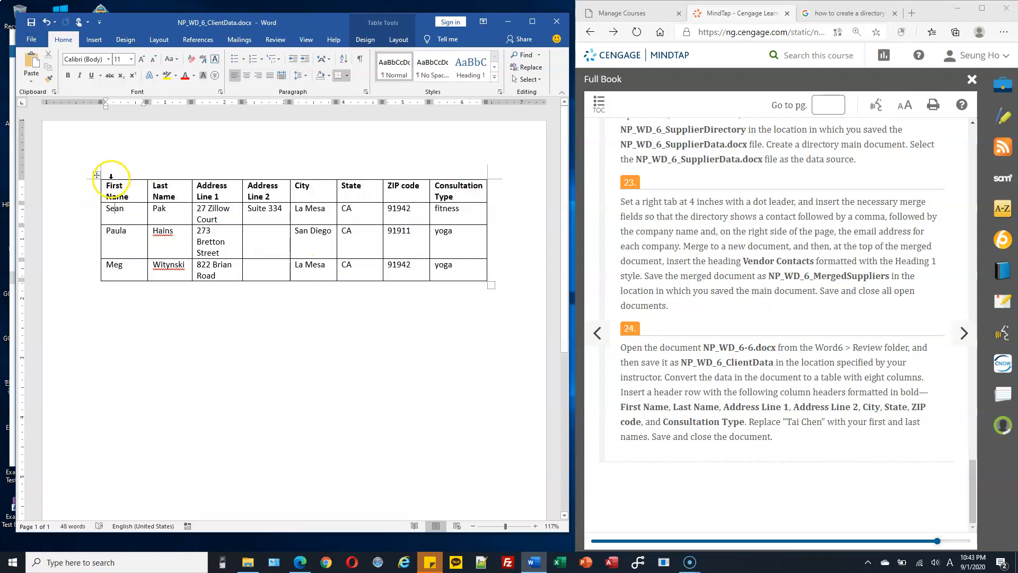
double_click(113, 209)
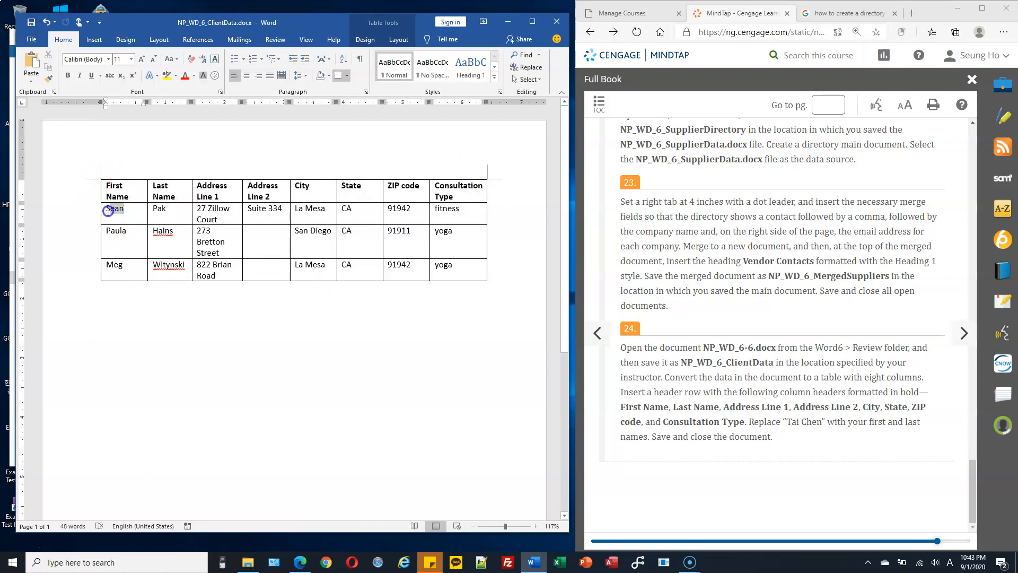
double_click(160, 209)
drag(201, 208, 296, 208)
drag(359, 208, 342, 208)
drag(413, 209, 382, 211)
drag(446, 211, 464, 209)
click(327, 268)
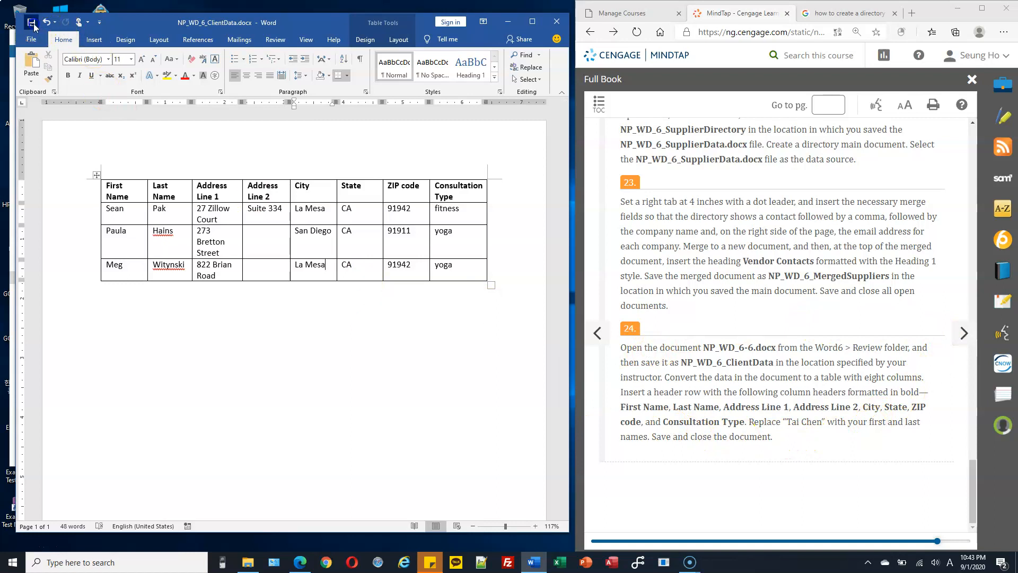
Step: Close the client document and check the Homework folder against the textbook instructions
click(557, 22)
click(962, 335)
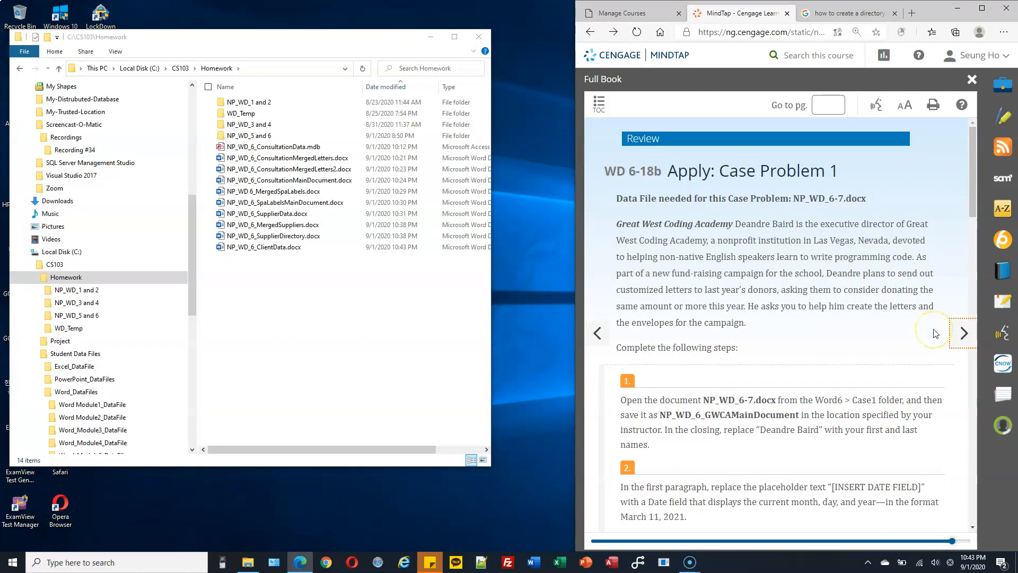
click(598, 333)
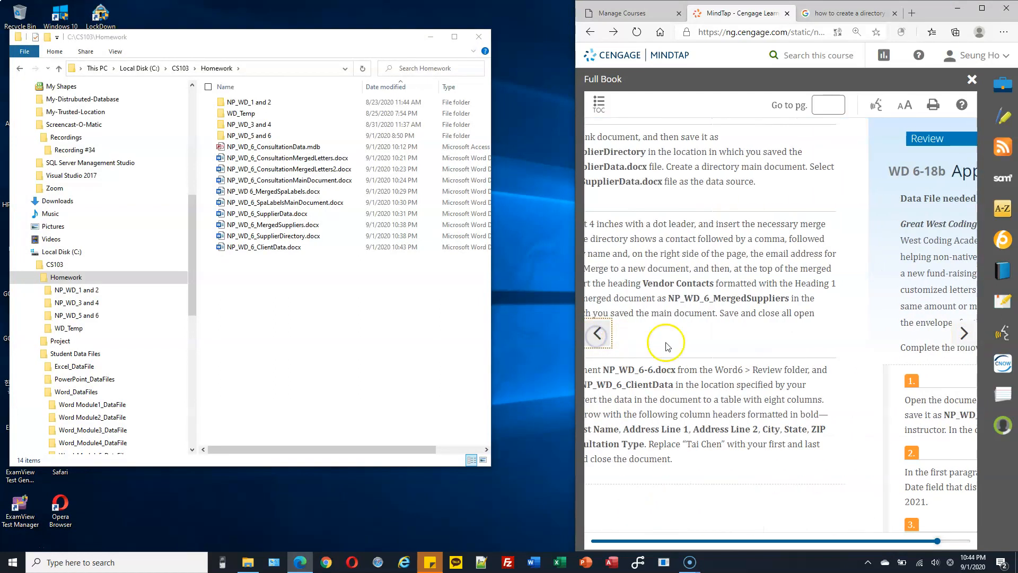
scroll(753, 339, down, 15)
scroll(799, 366, down, 15)
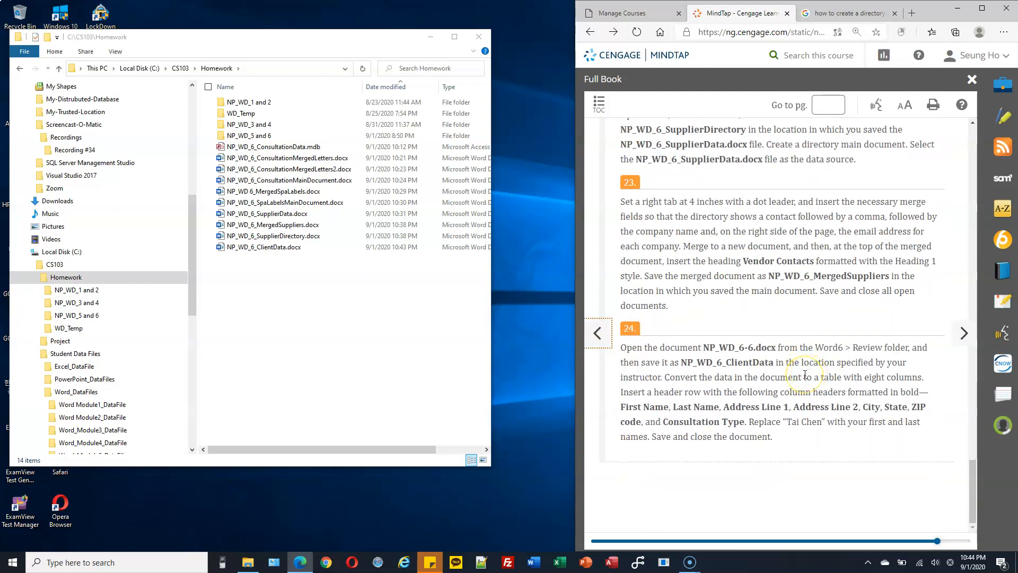
drag(362, 46, 394, 35)
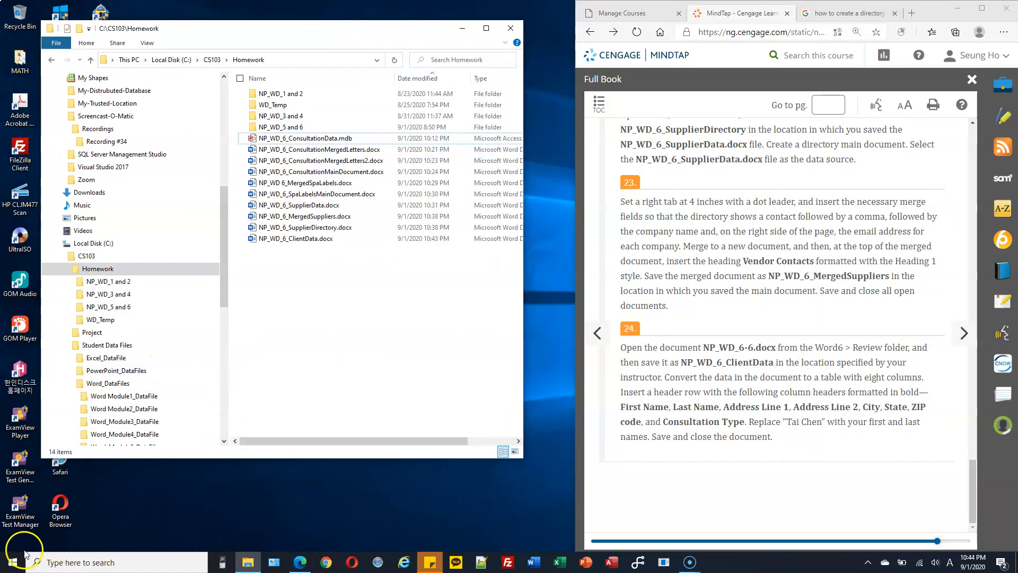